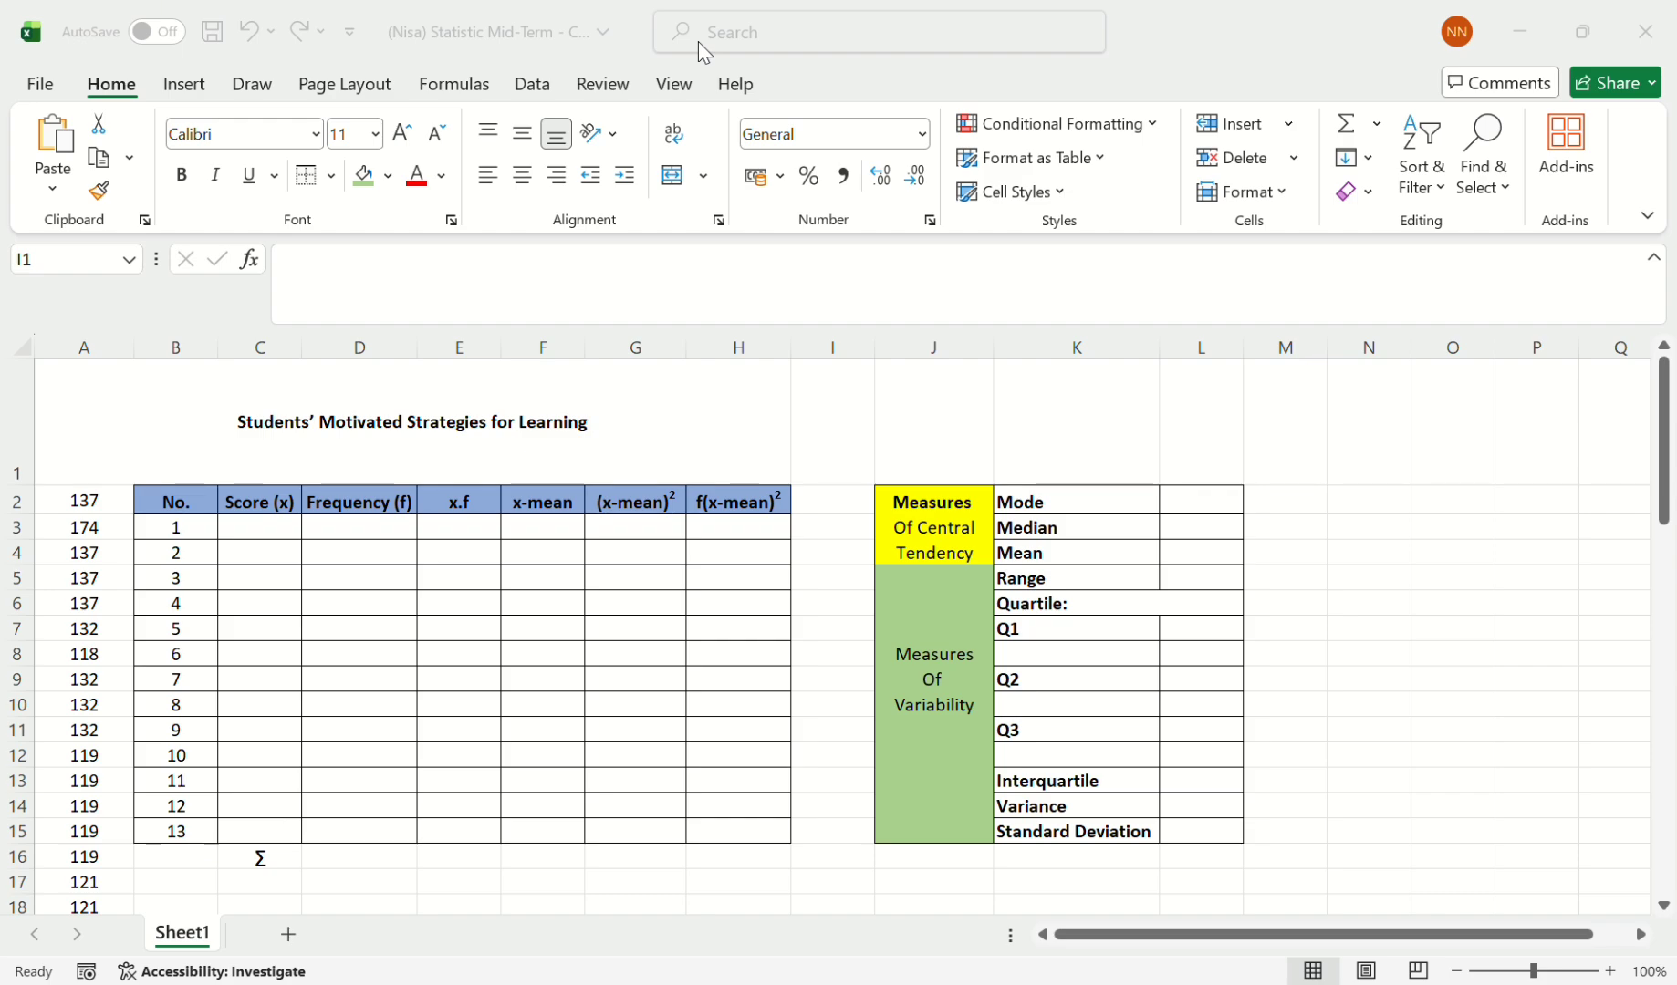
# - Sort the scores in A2:A66 from smallest to largest, continuing with the current selection only
pyautogui.moveTo(73, 501); pyautogui.dragTo(113, 881)
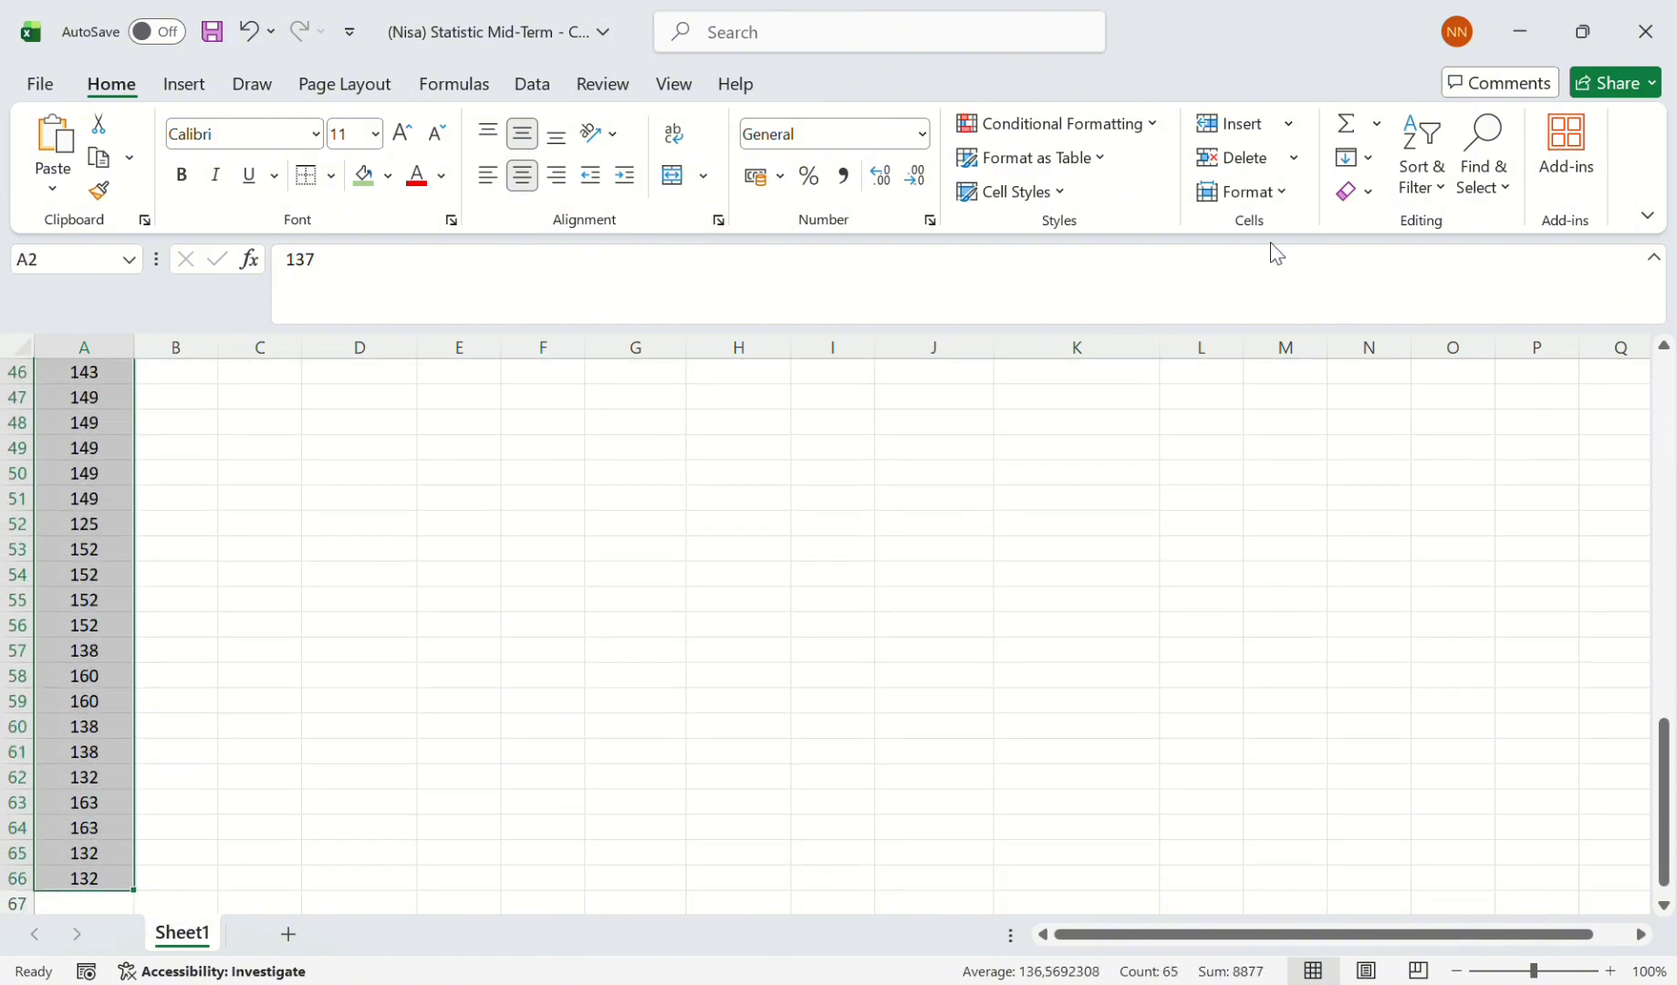
pyautogui.click(1422, 162)
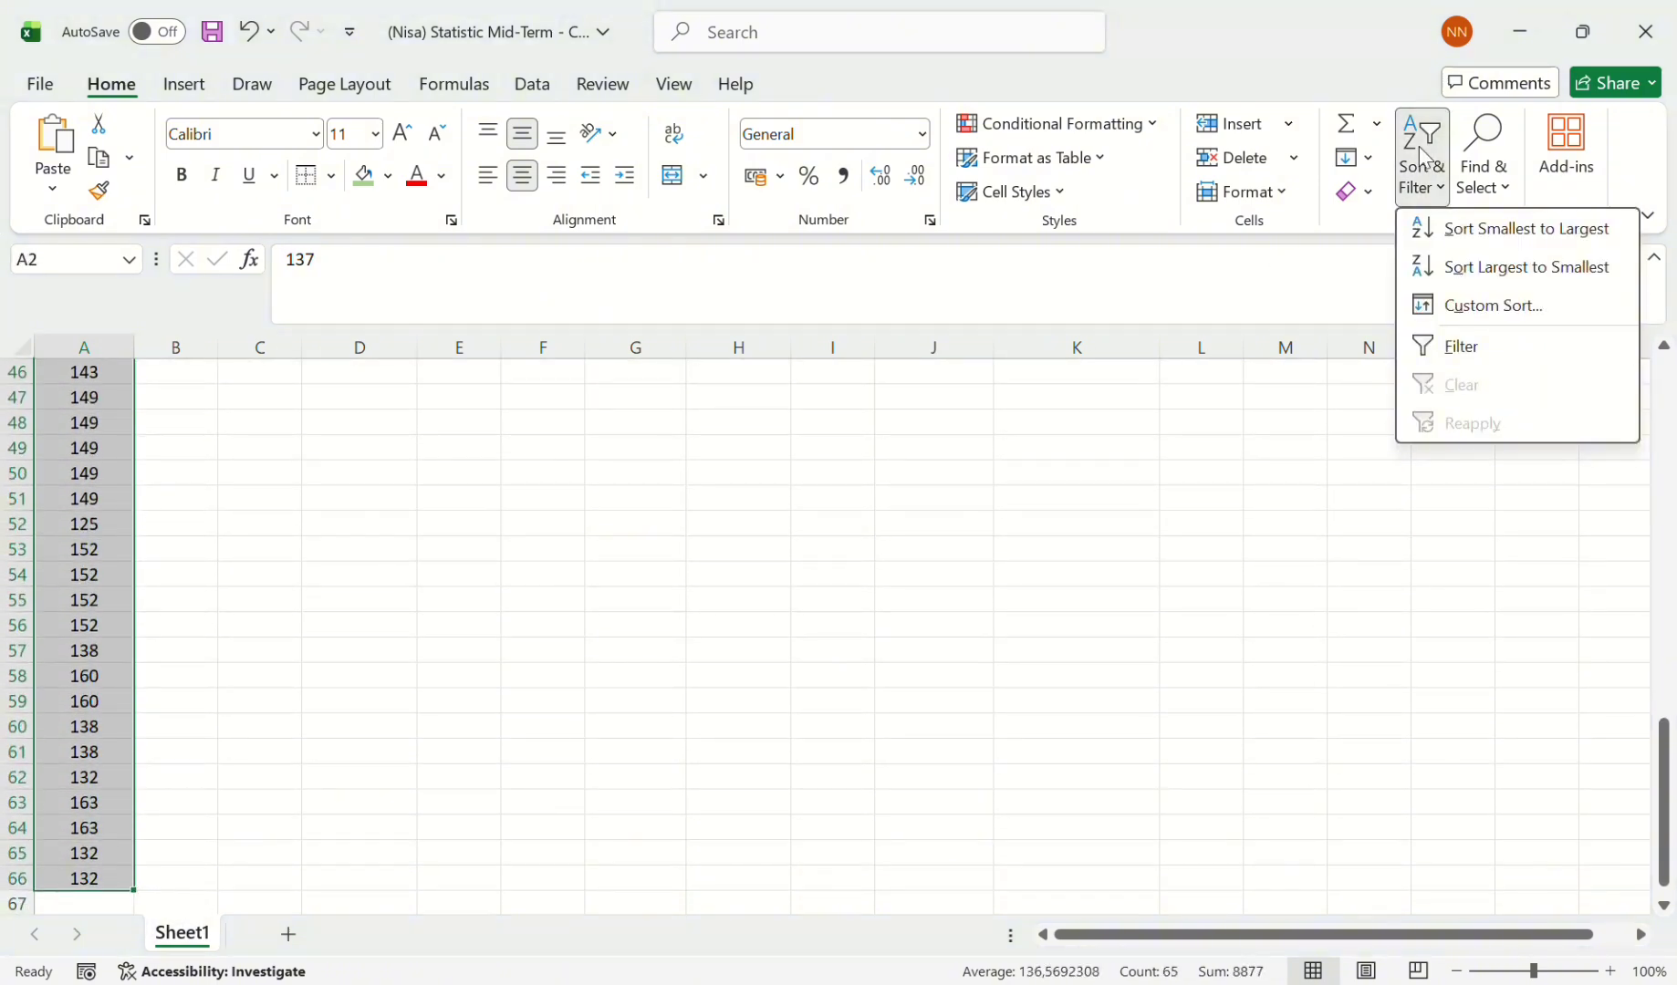
pyautogui.click(1454, 230)
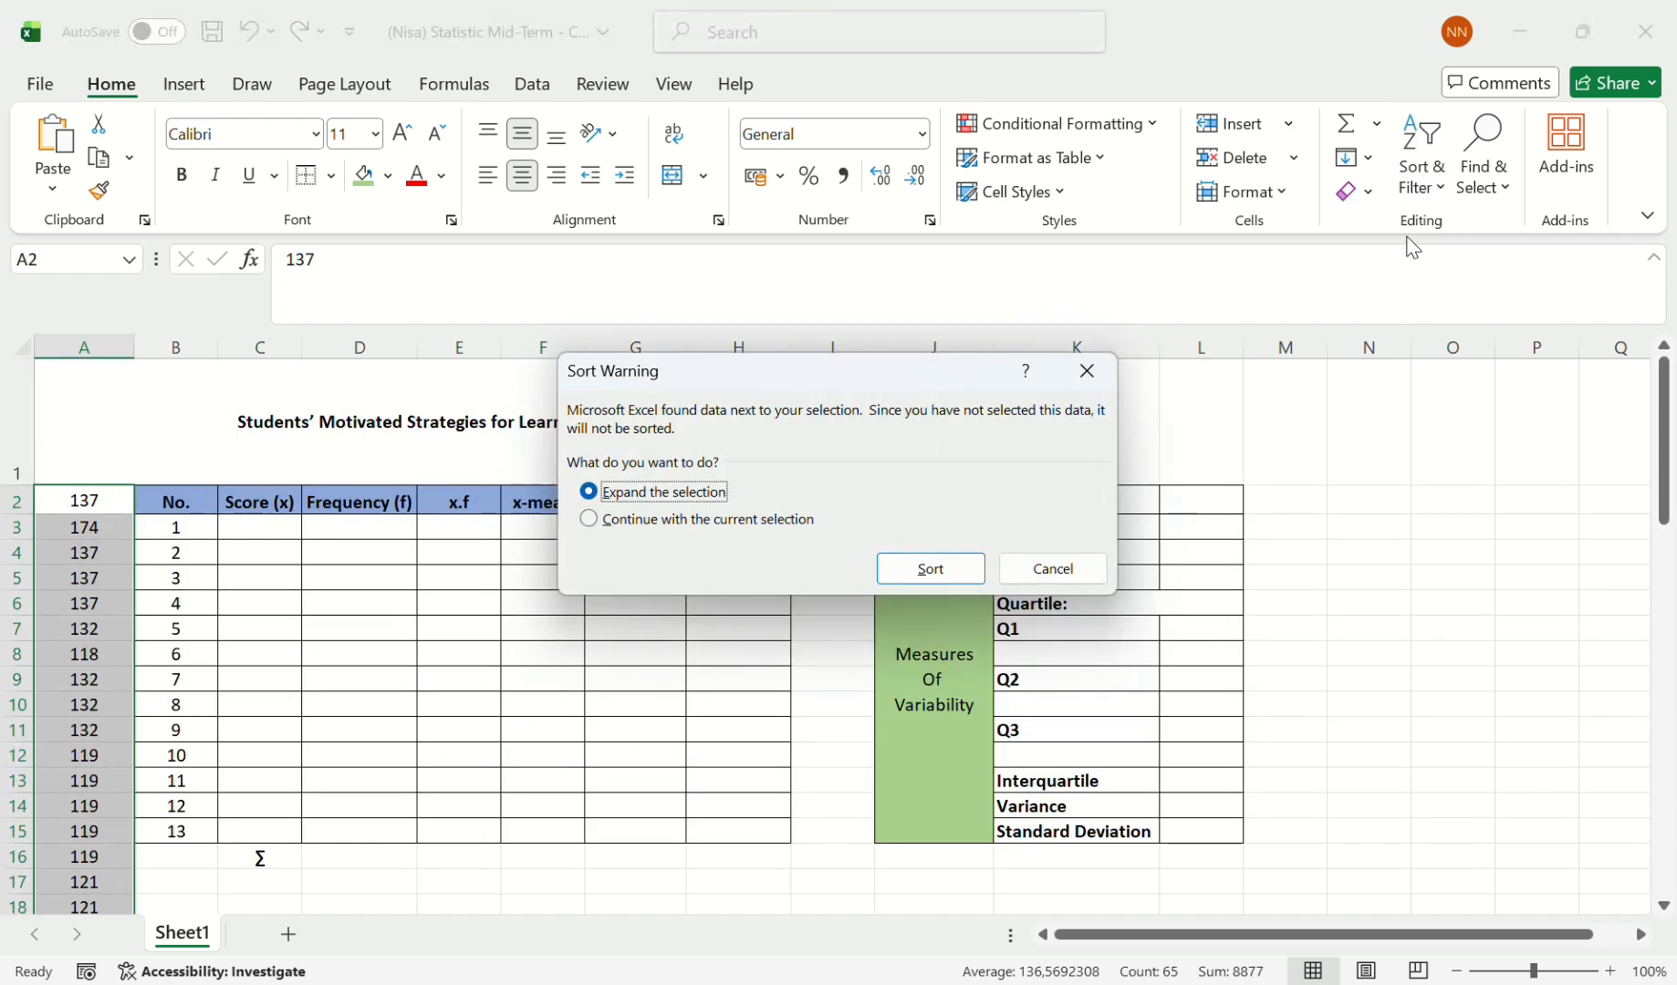
pyautogui.click(592, 522)
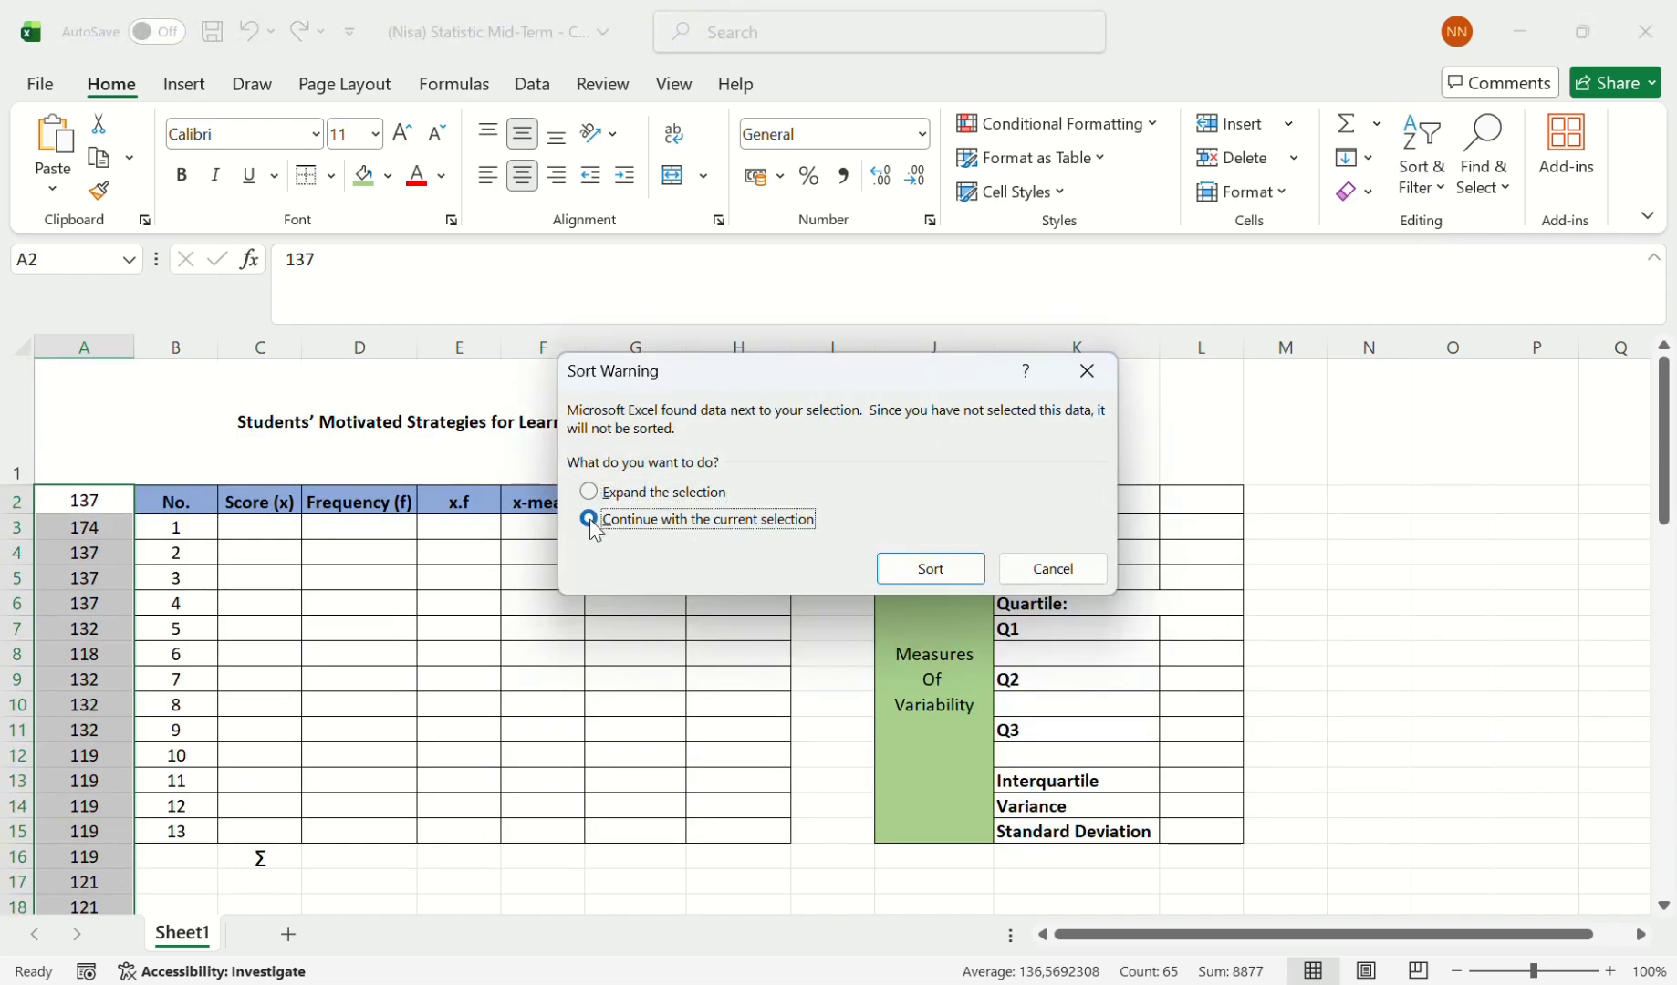
pyautogui.click(930, 567)
# - Copy the sorted scores A2:A66 into column N, starting at N2
pyautogui.moveTo(90, 500); pyautogui.dragTo(97, 852)
pyautogui.hotkey('ctrl', 'c')
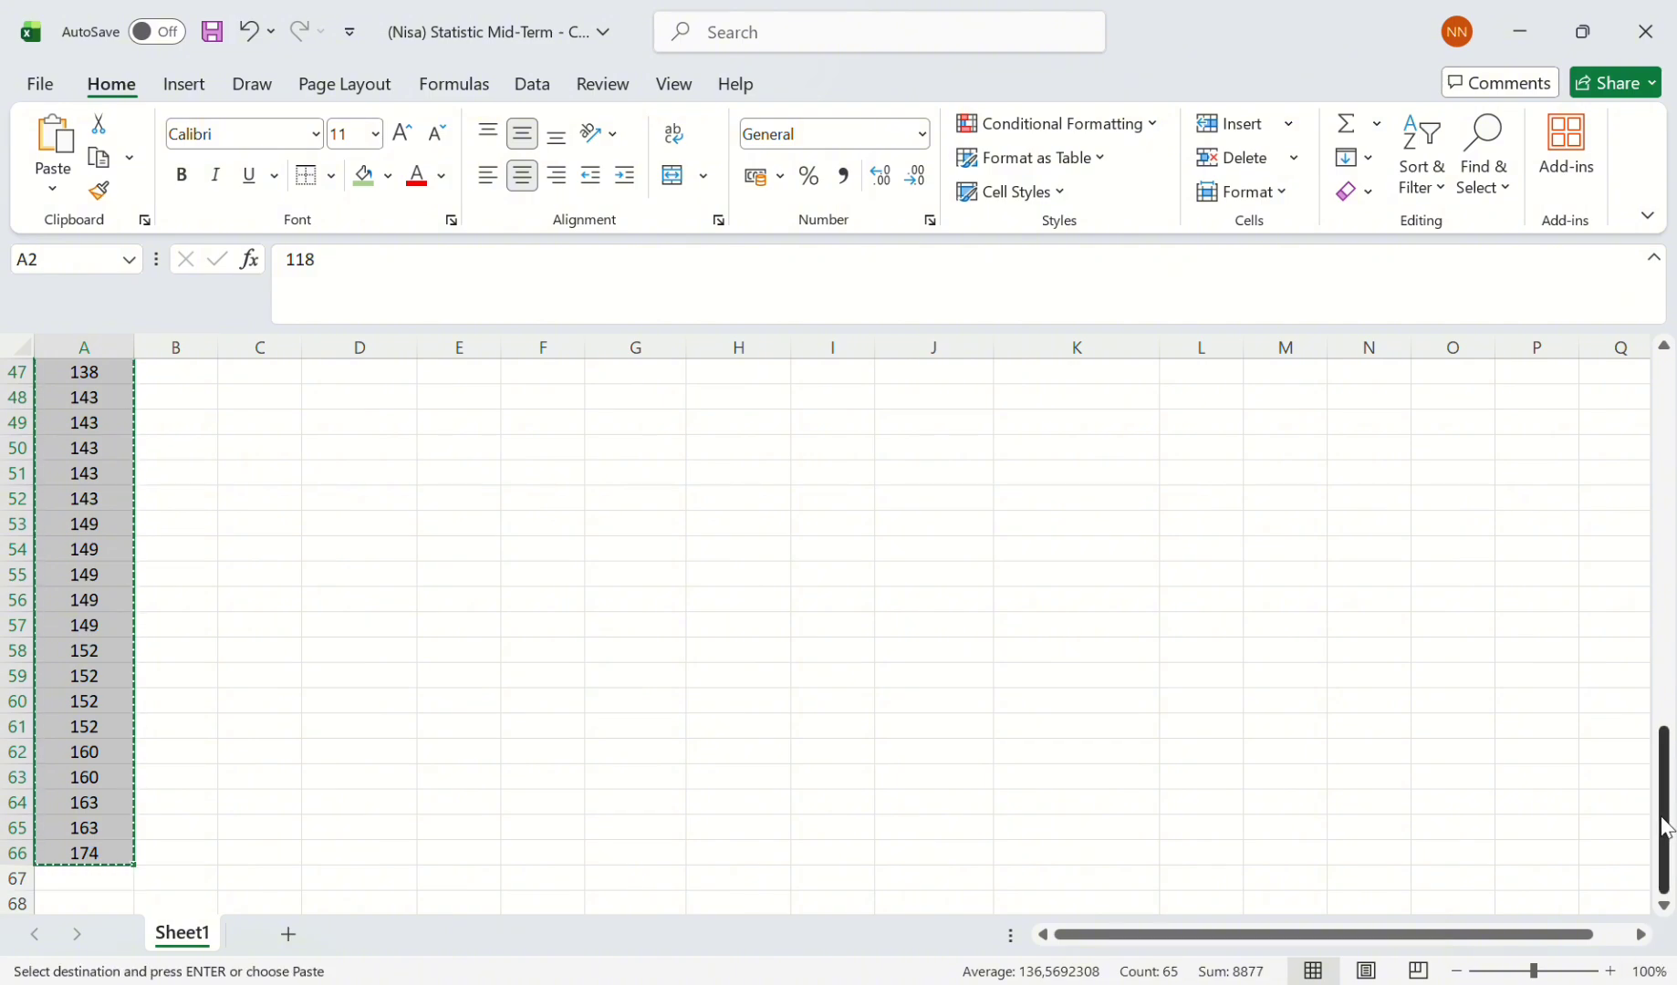
pyautogui.moveTo(1664, 826); pyautogui.dragTo(1643, 320)
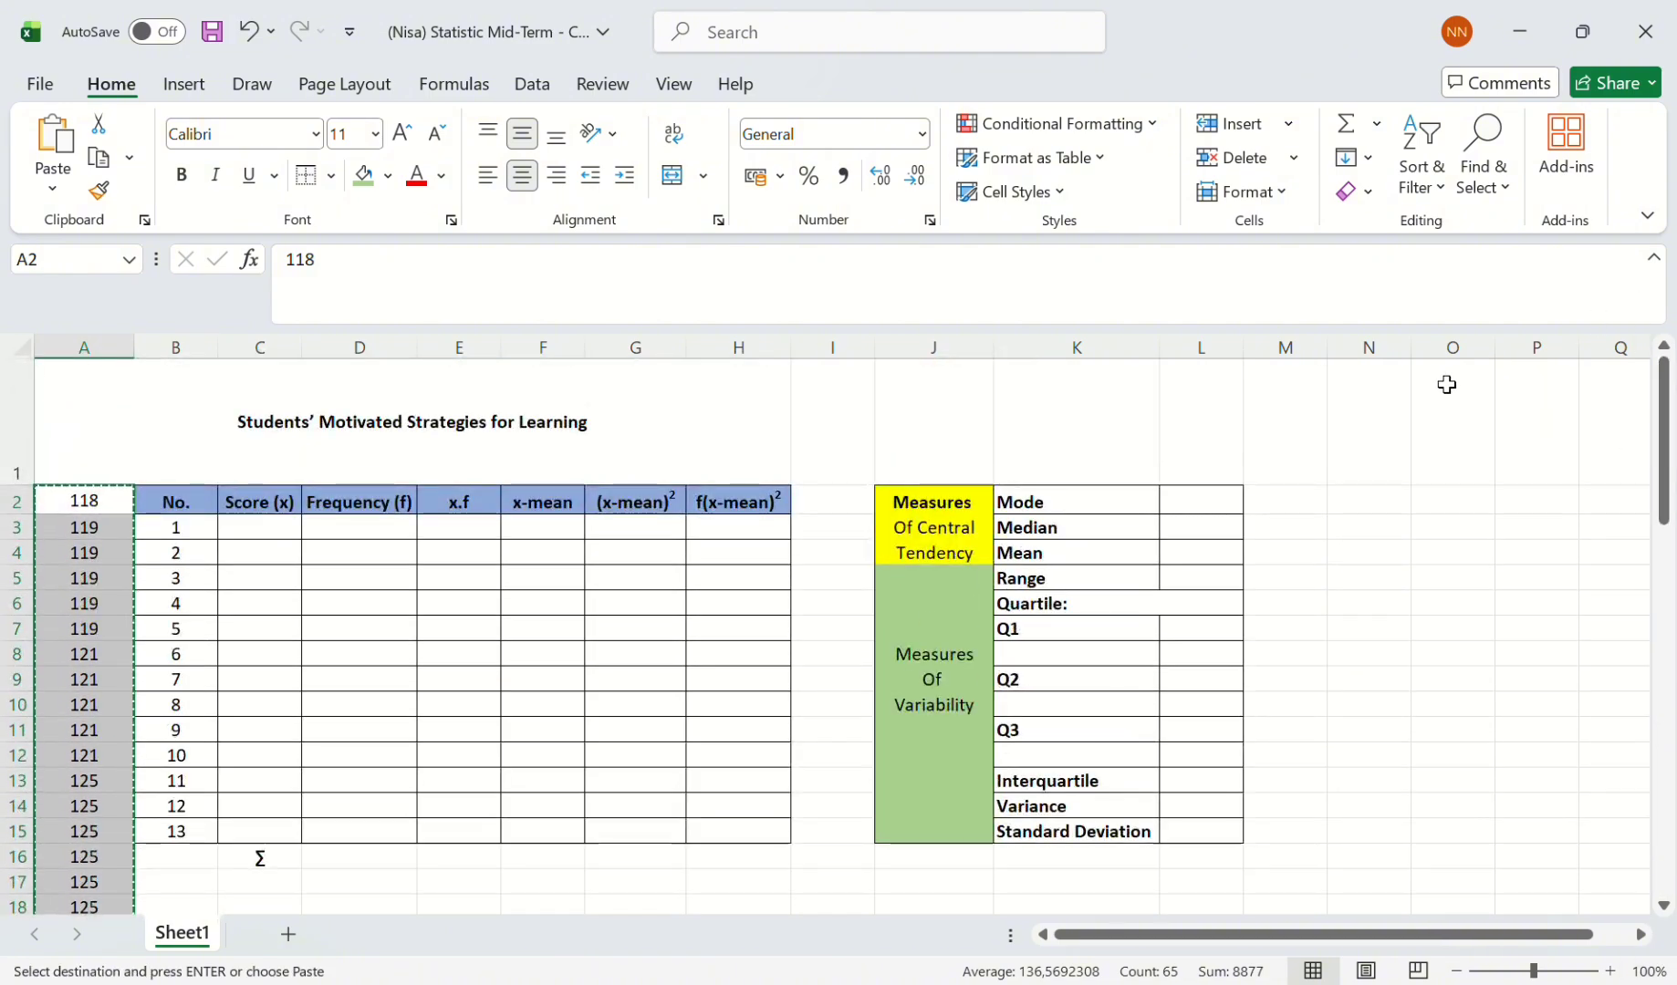
pyautogui.click(1358, 495)
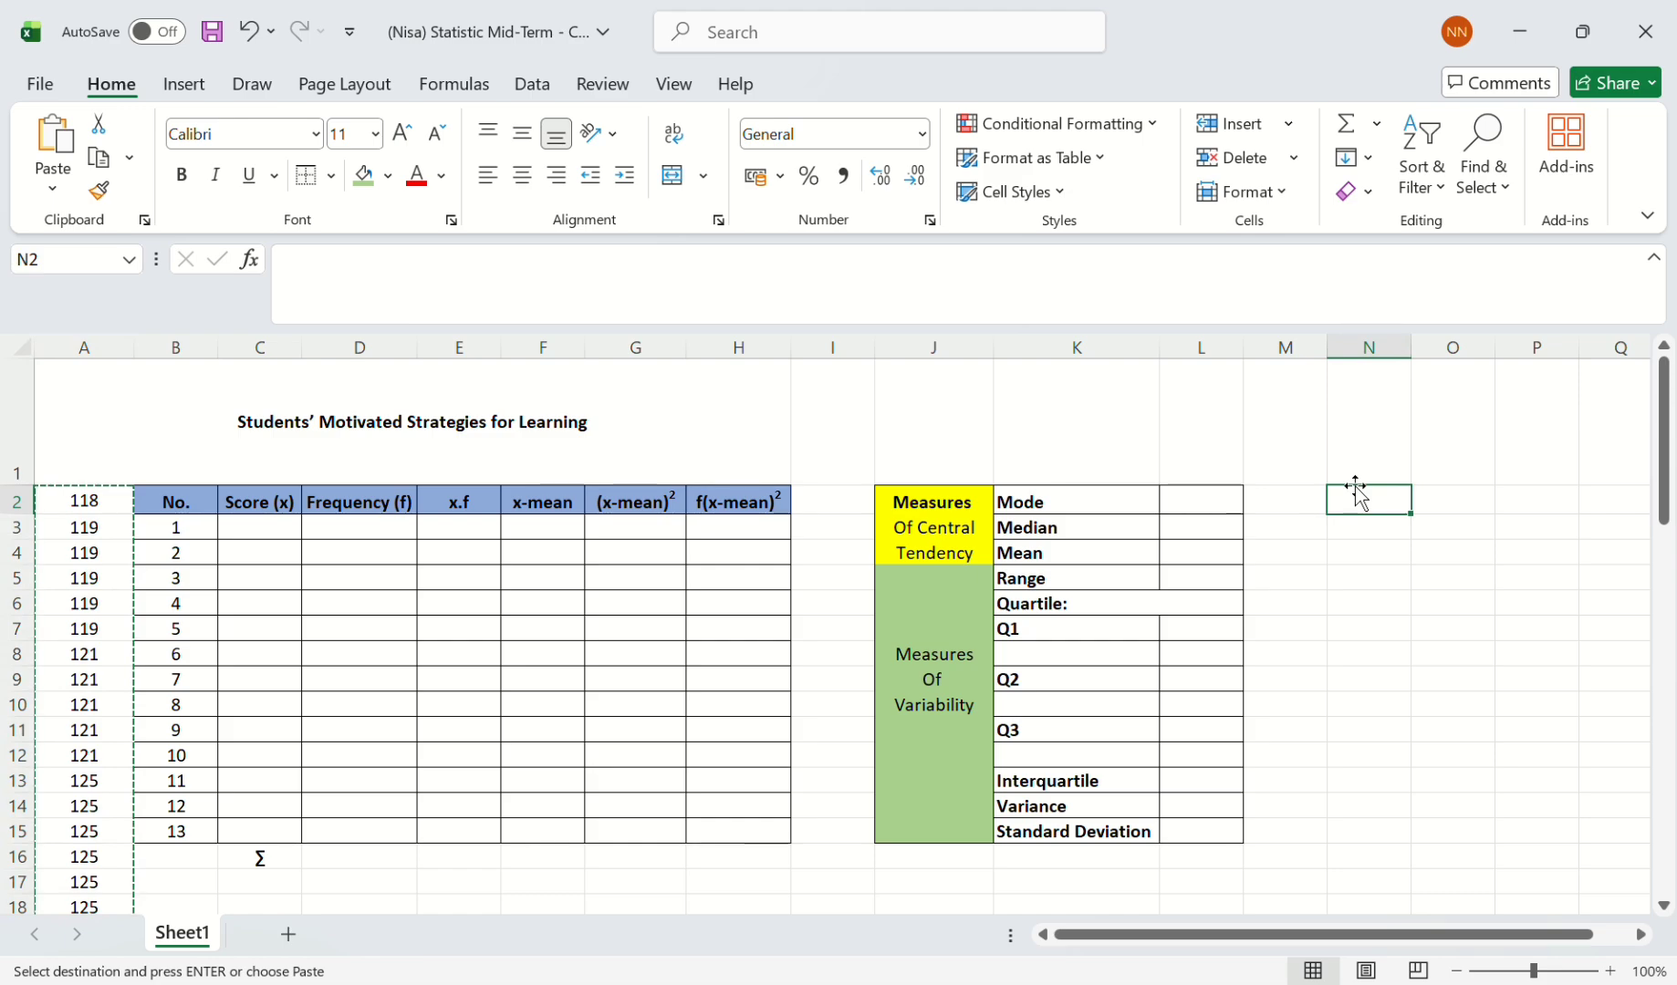
pyautogui.hotkey('ctrl', 'v')
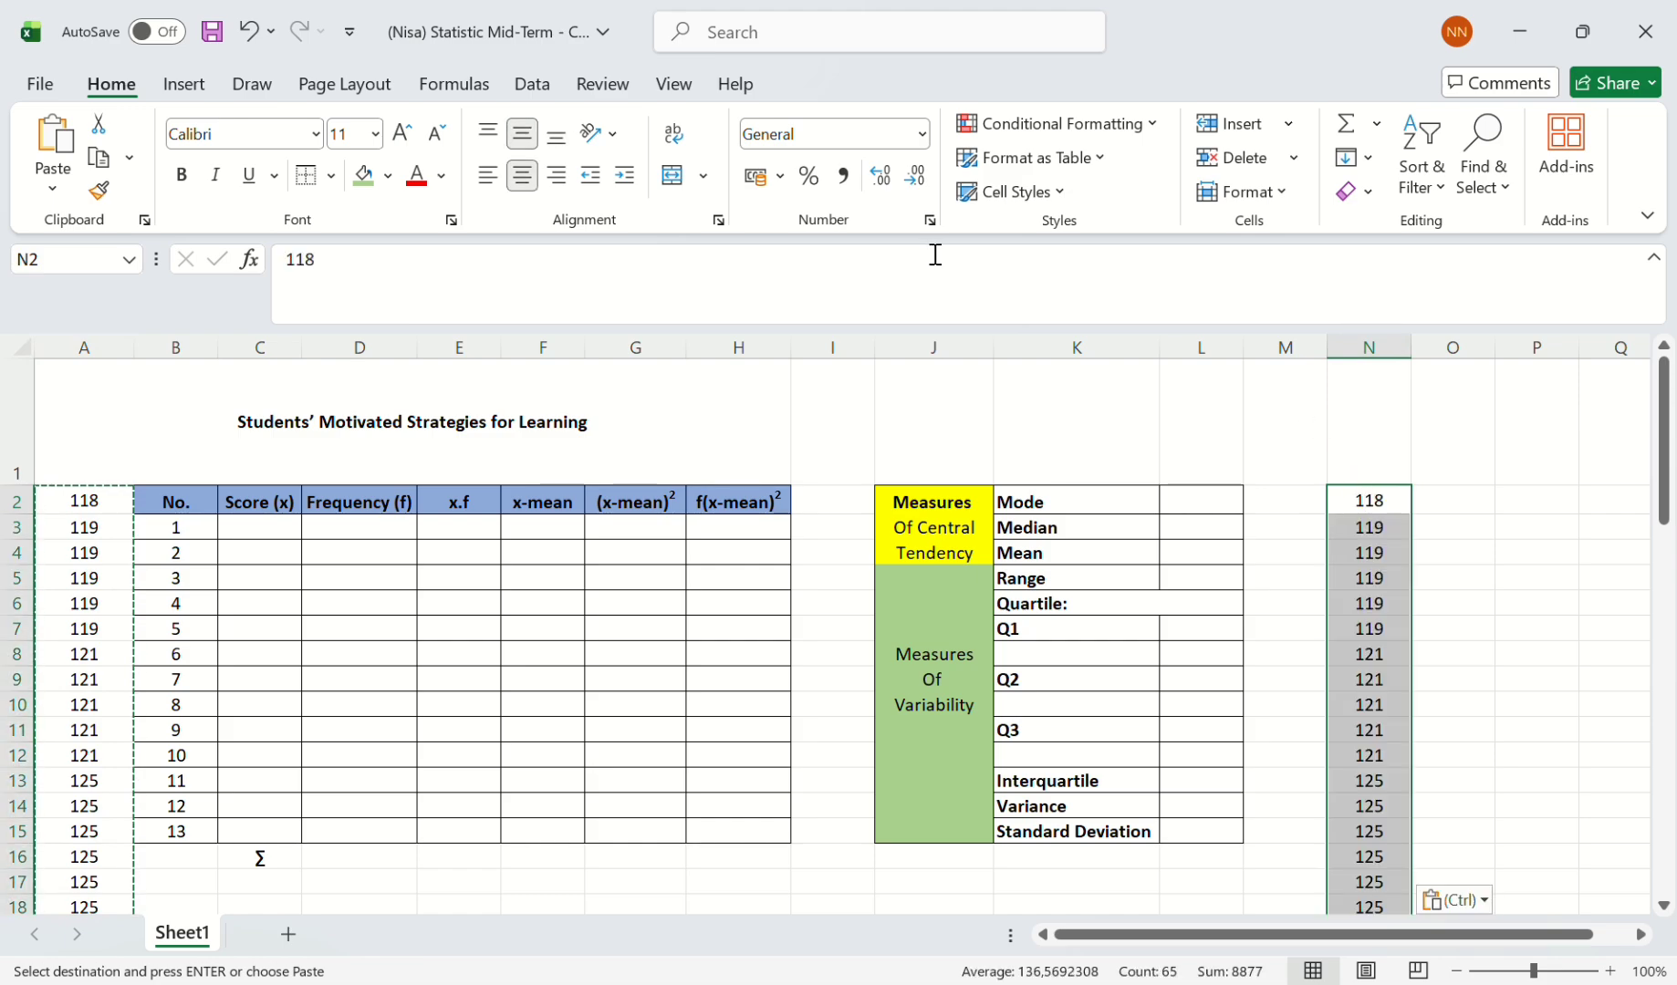
# - Remove the duplicate values from the copied scores in column N
pyautogui.click(535, 86)
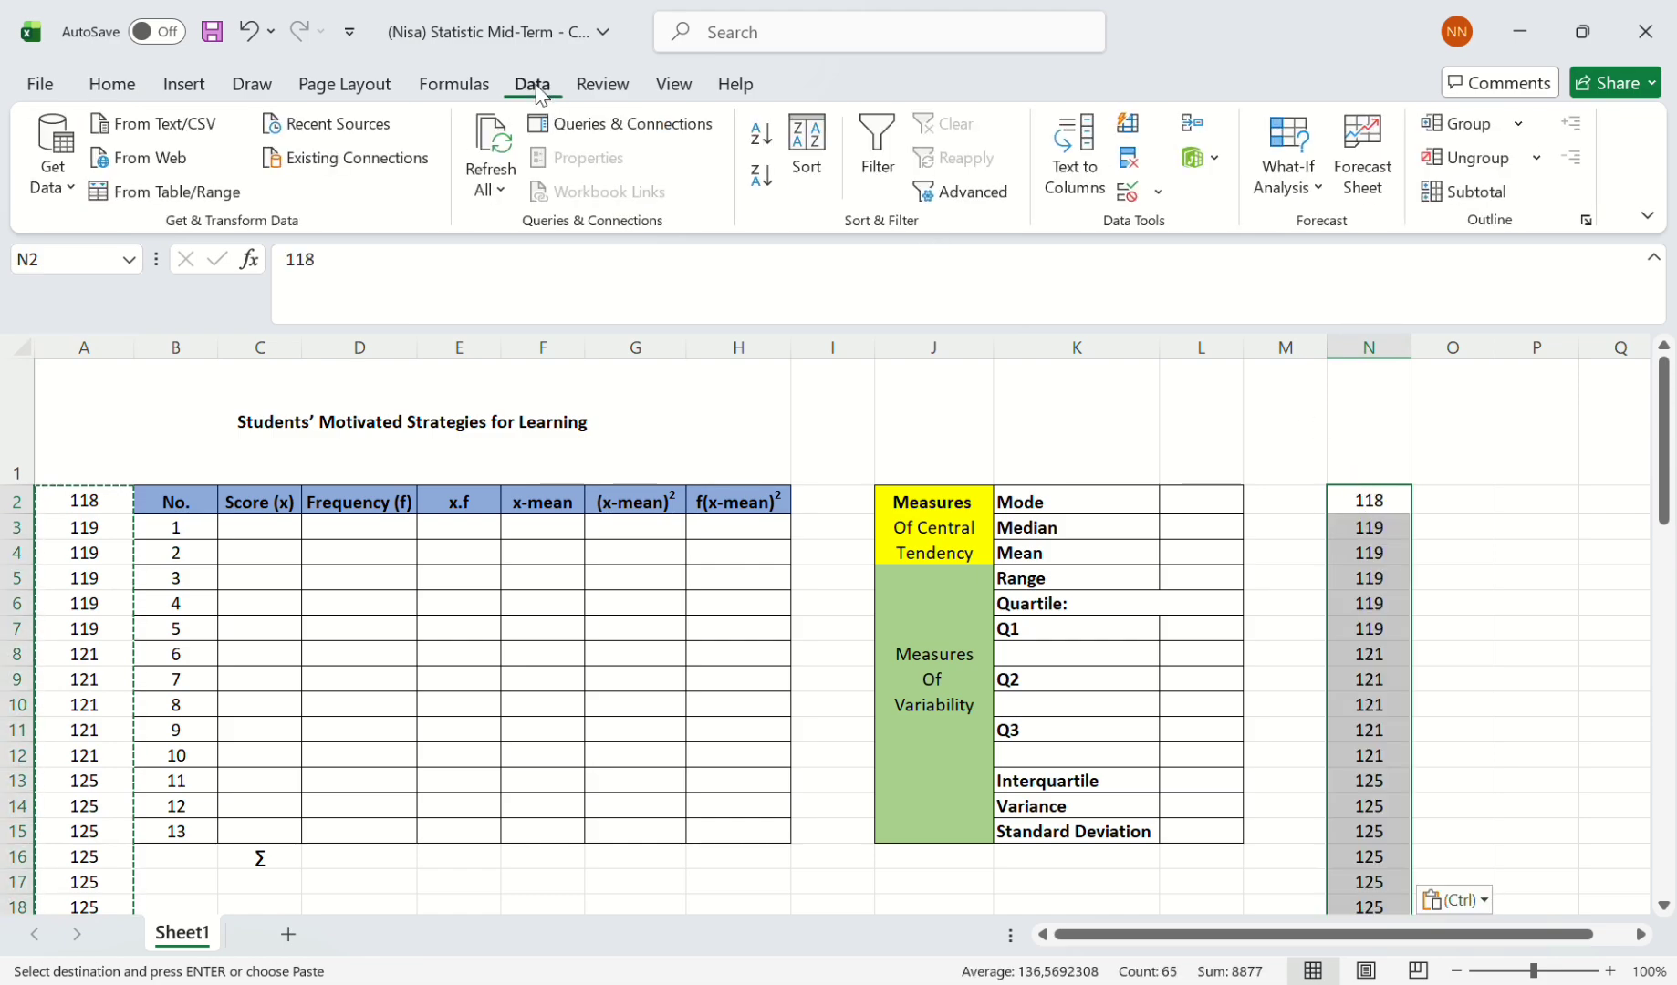
pyautogui.press('Escape')
pyautogui.click(1129, 159)
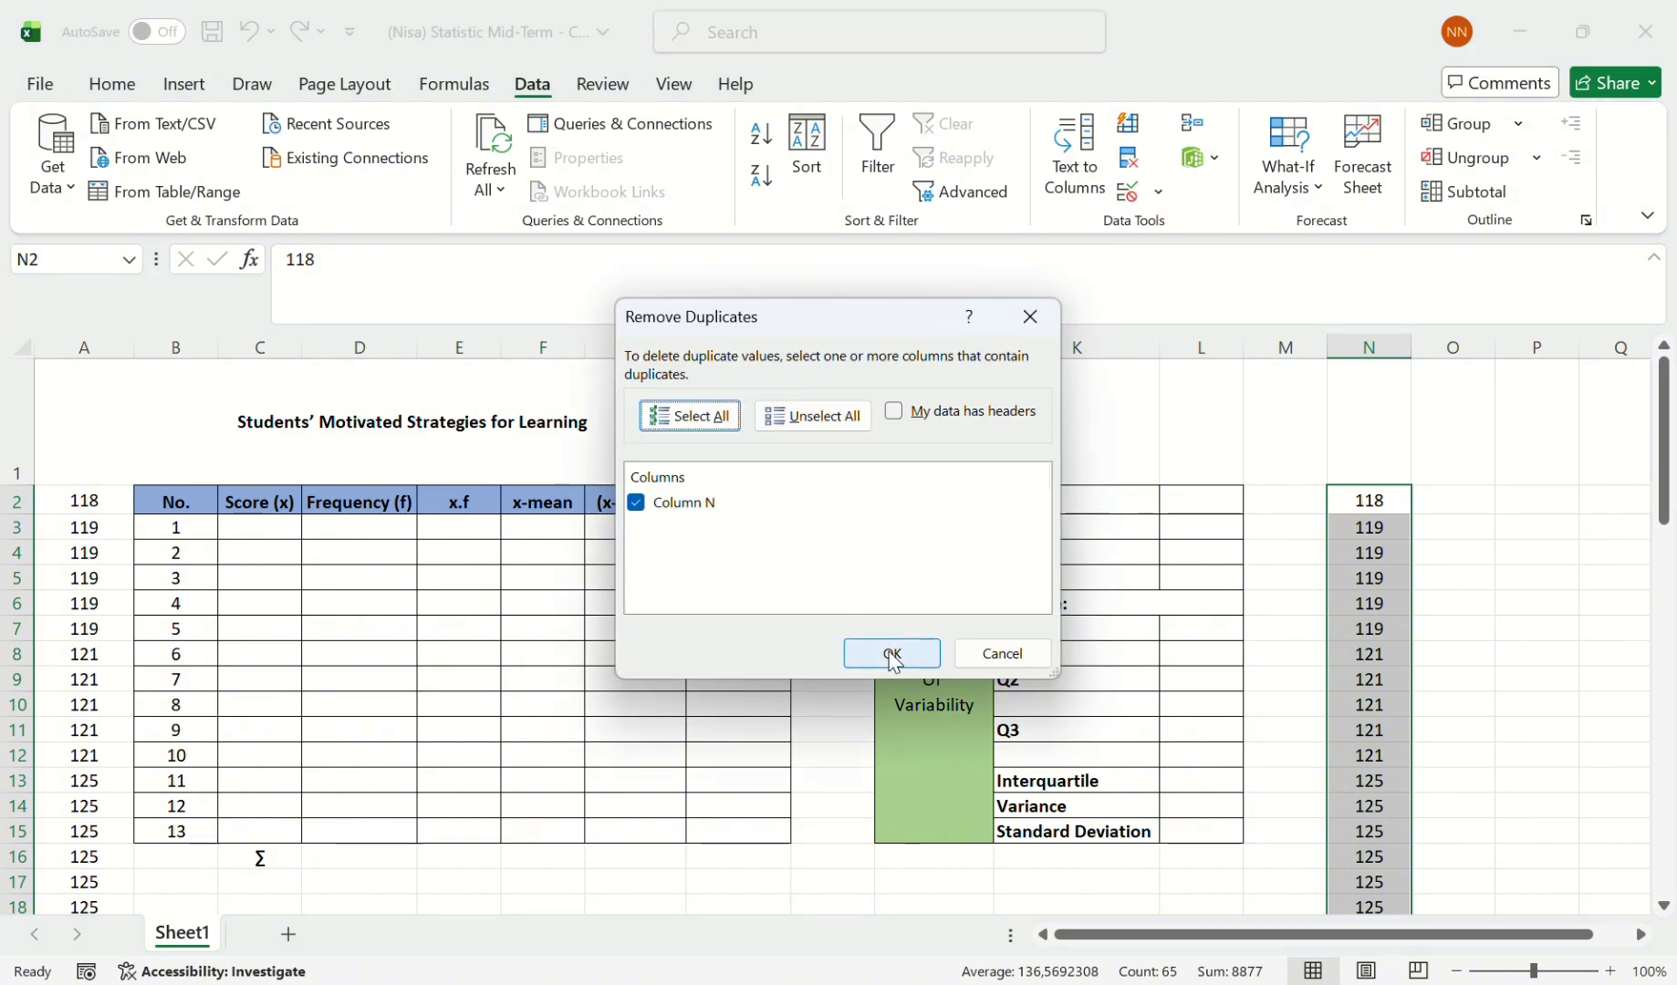
pyautogui.click(890, 653)
pyautogui.click(851, 578)
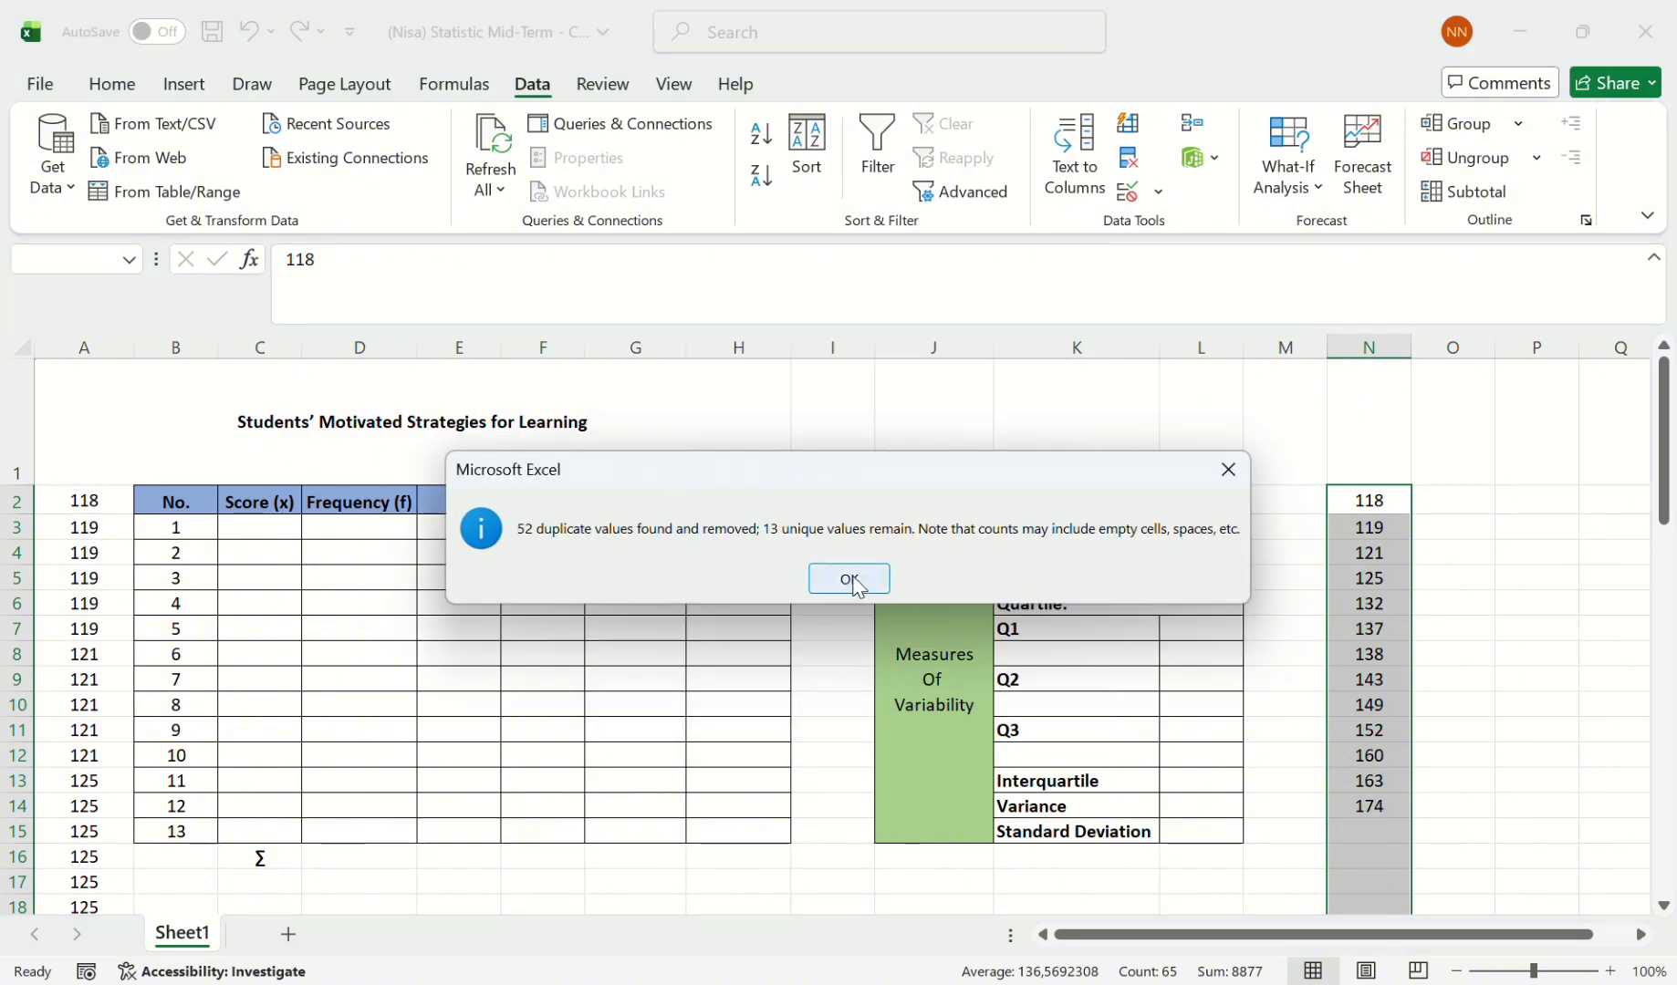
# - Move the unique scores from N2:N14 into the Score (x) column, starting at C3
pyautogui.click(1534, 730)
pyautogui.click(1366, 511)
pyautogui.moveTo(1366, 513); pyautogui.dragTo(1369, 803)
pyautogui.moveTo(1369, 493); pyautogui.dragTo(286, 544)
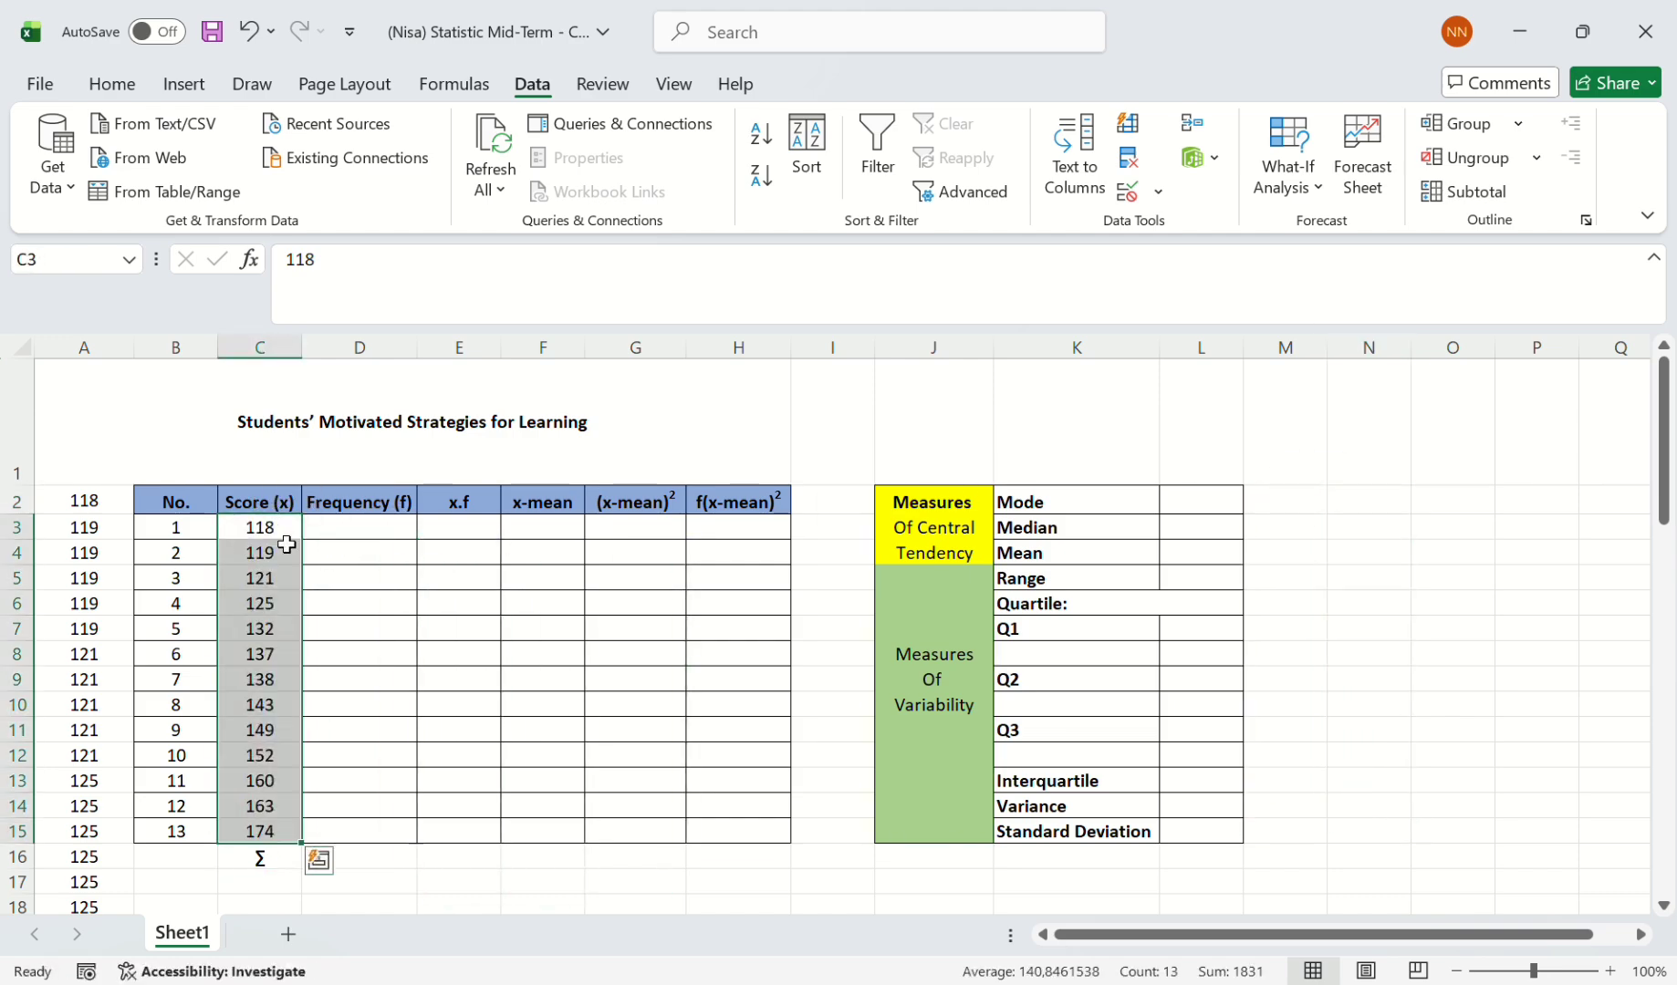
pyautogui.click(329, 440)
# - Enter the frequencies of the first two scores: 1 in D3 for 118 and 5 in D4 for 119
pyautogui.doubleClick(344, 532)
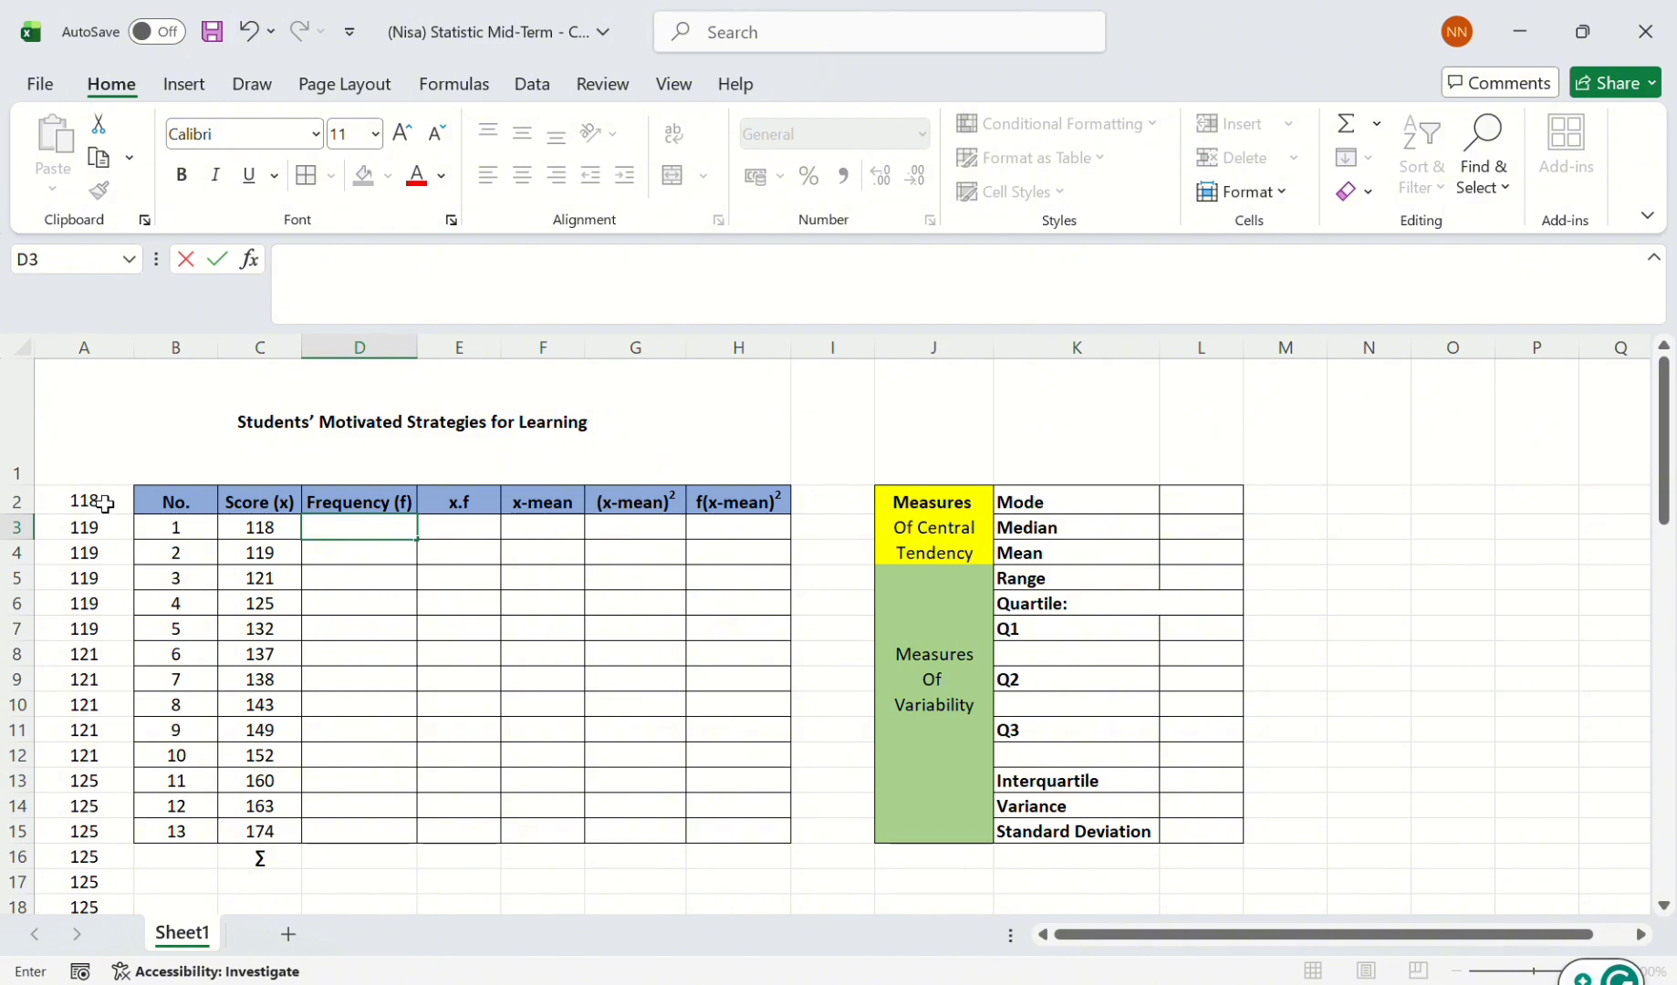
pyautogui.click(115, 506)
pyautogui.click(324, 525)
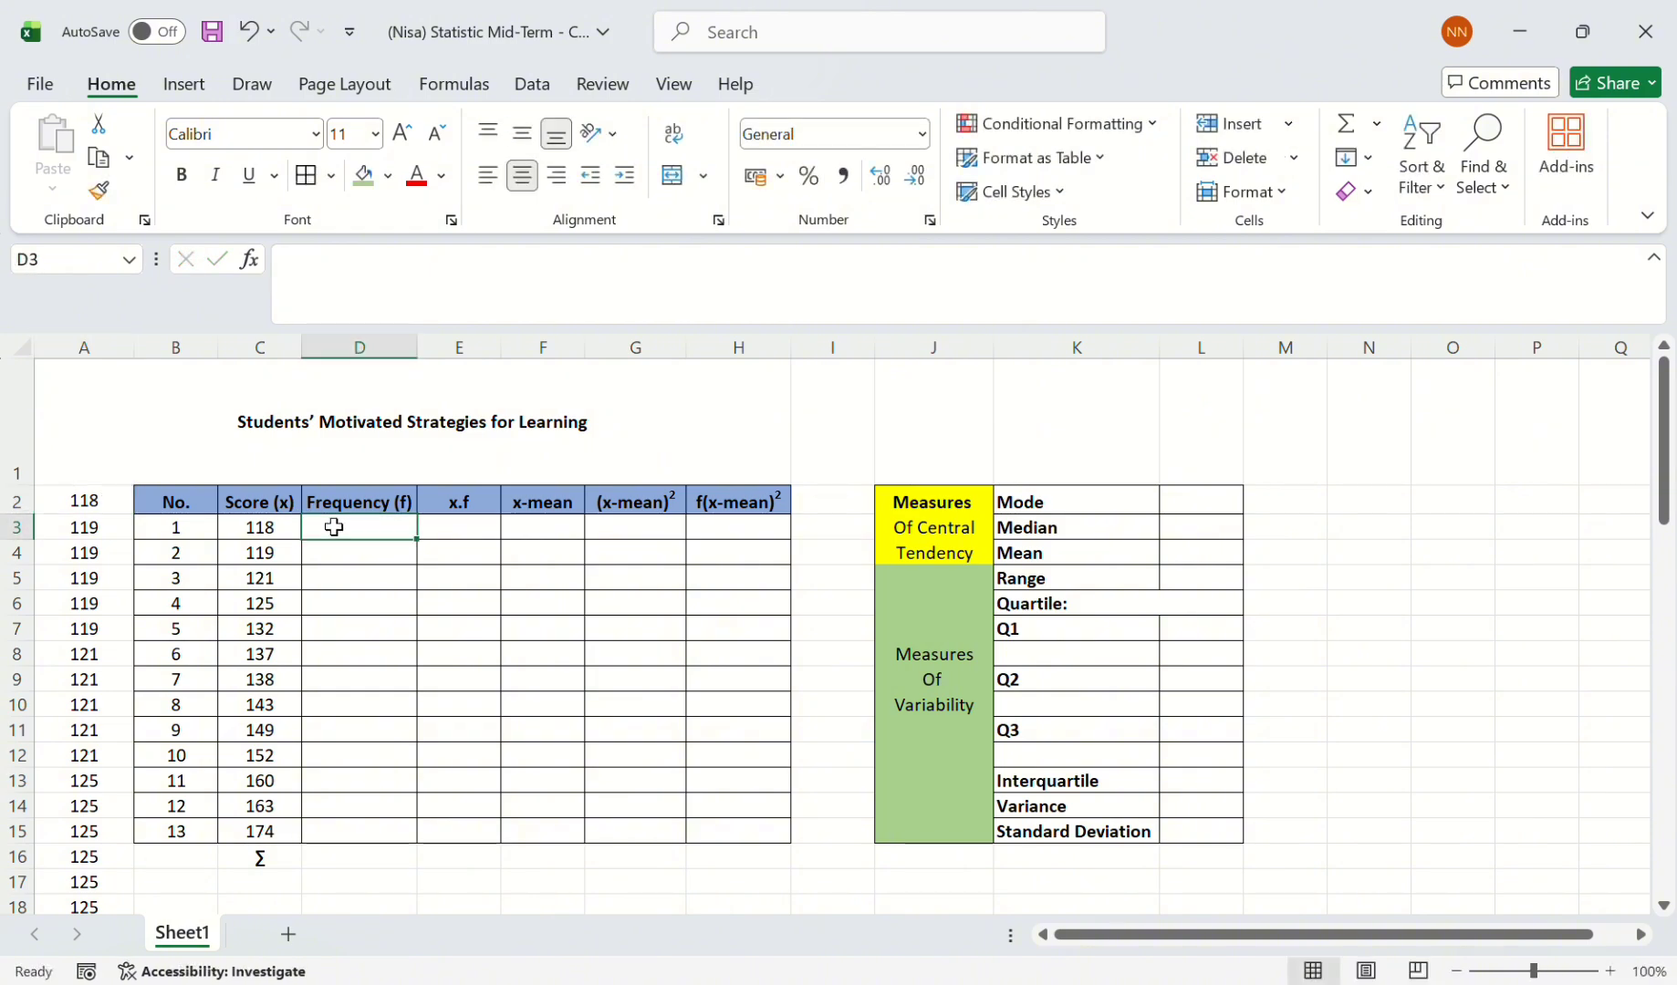
pyautogui.write('1')
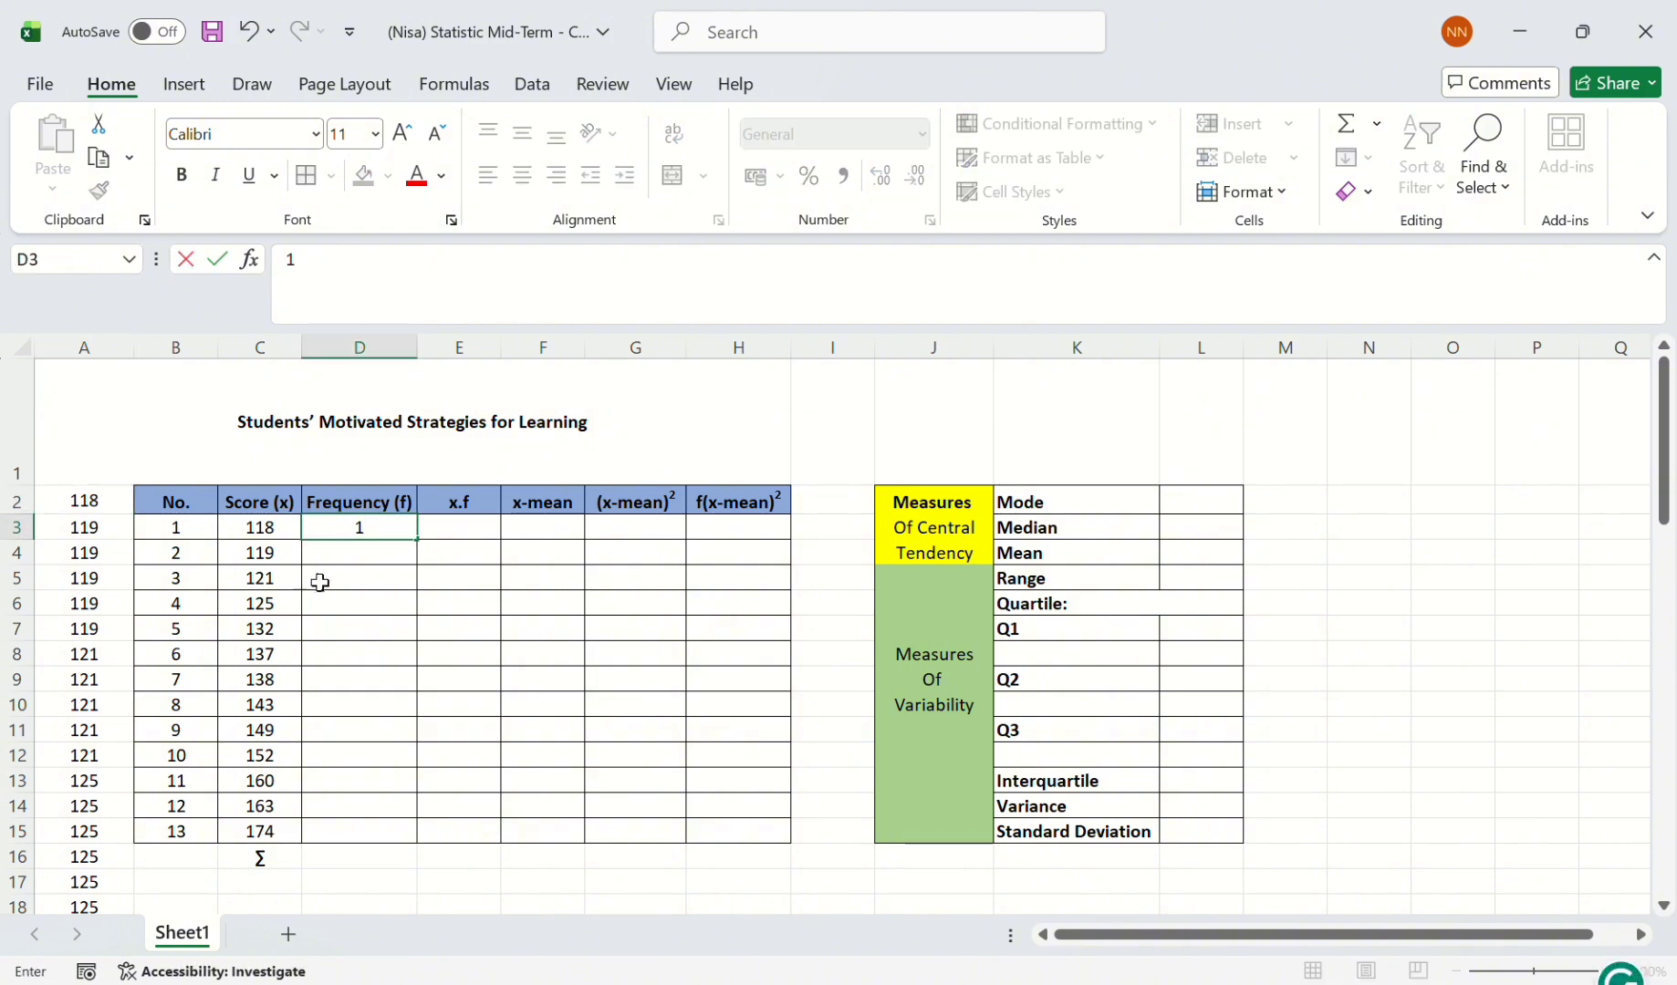
pyautogui.click(386, 552)
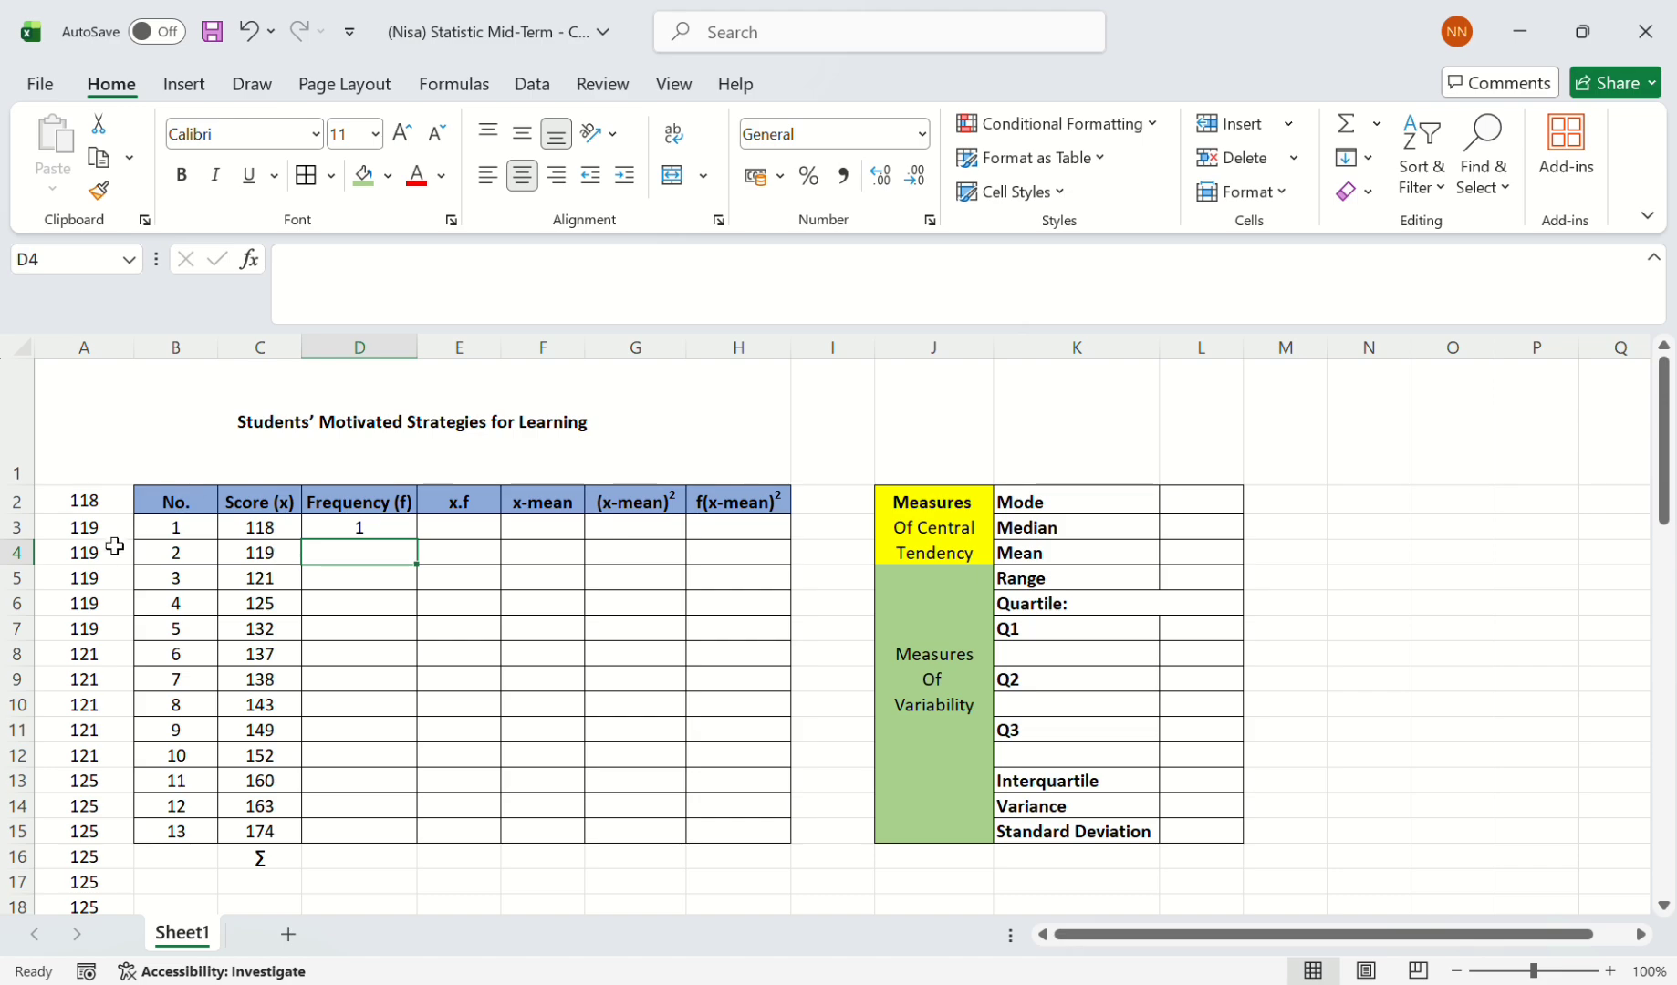
pyautogui.moveTo(101, 529); pyautogui.dragTo(105, 613)
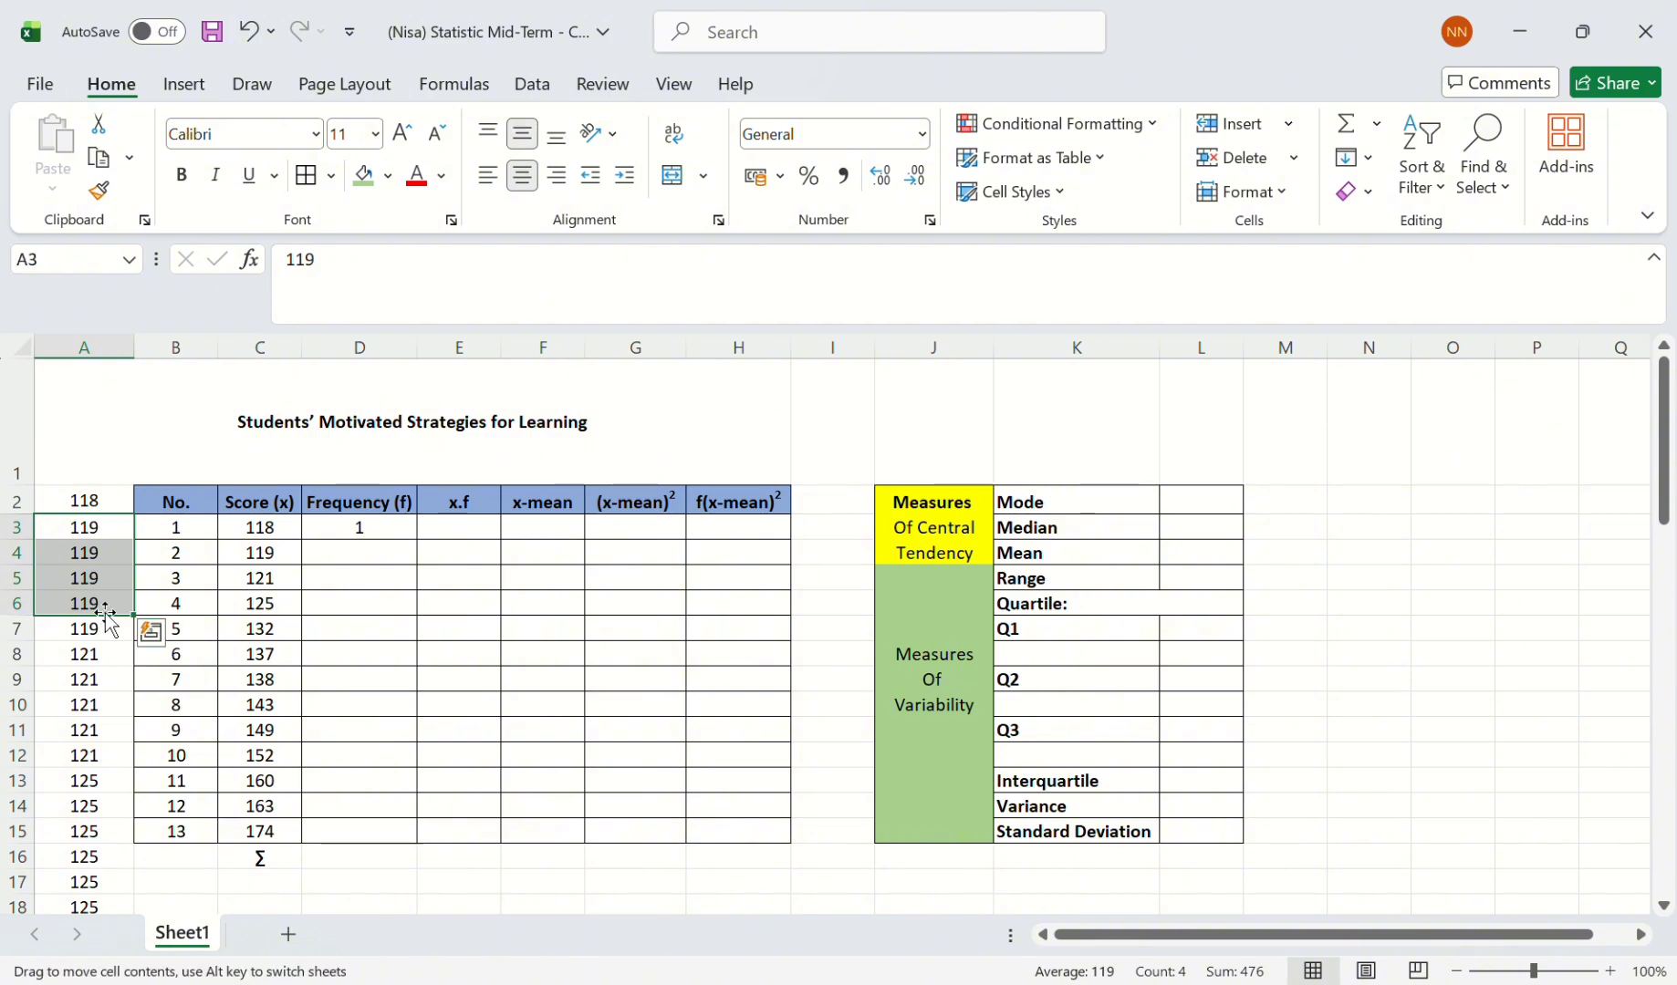
pyautogui.click(345, 556)
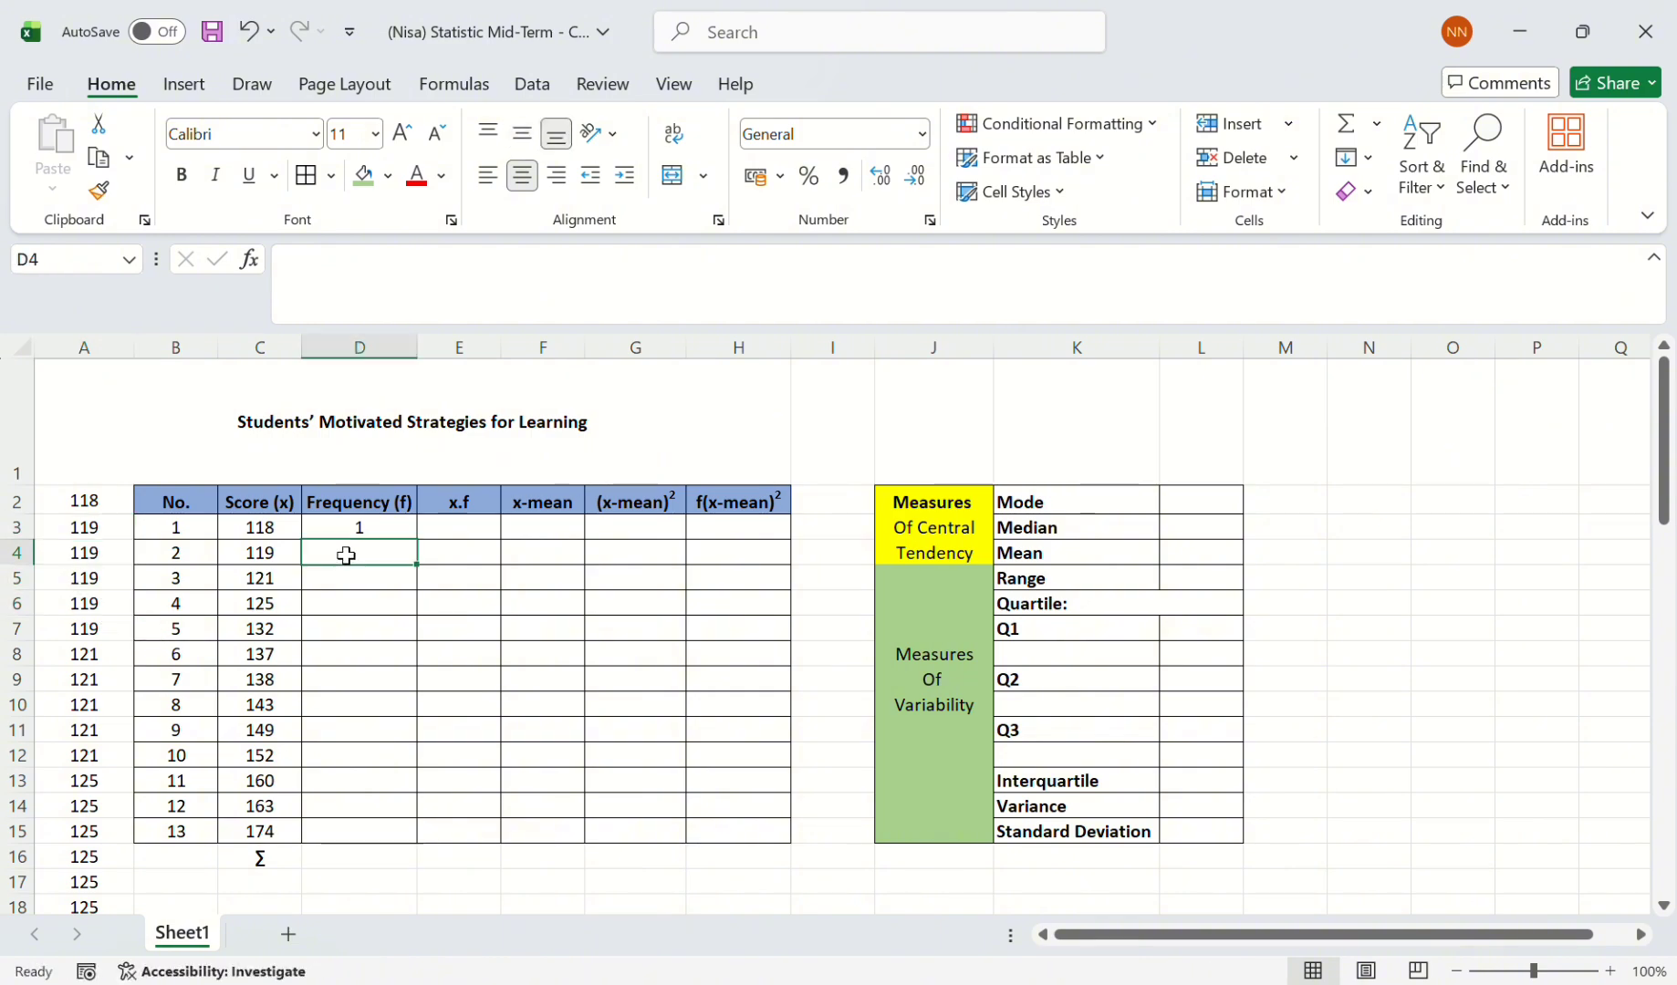
pyautogui.write('5')
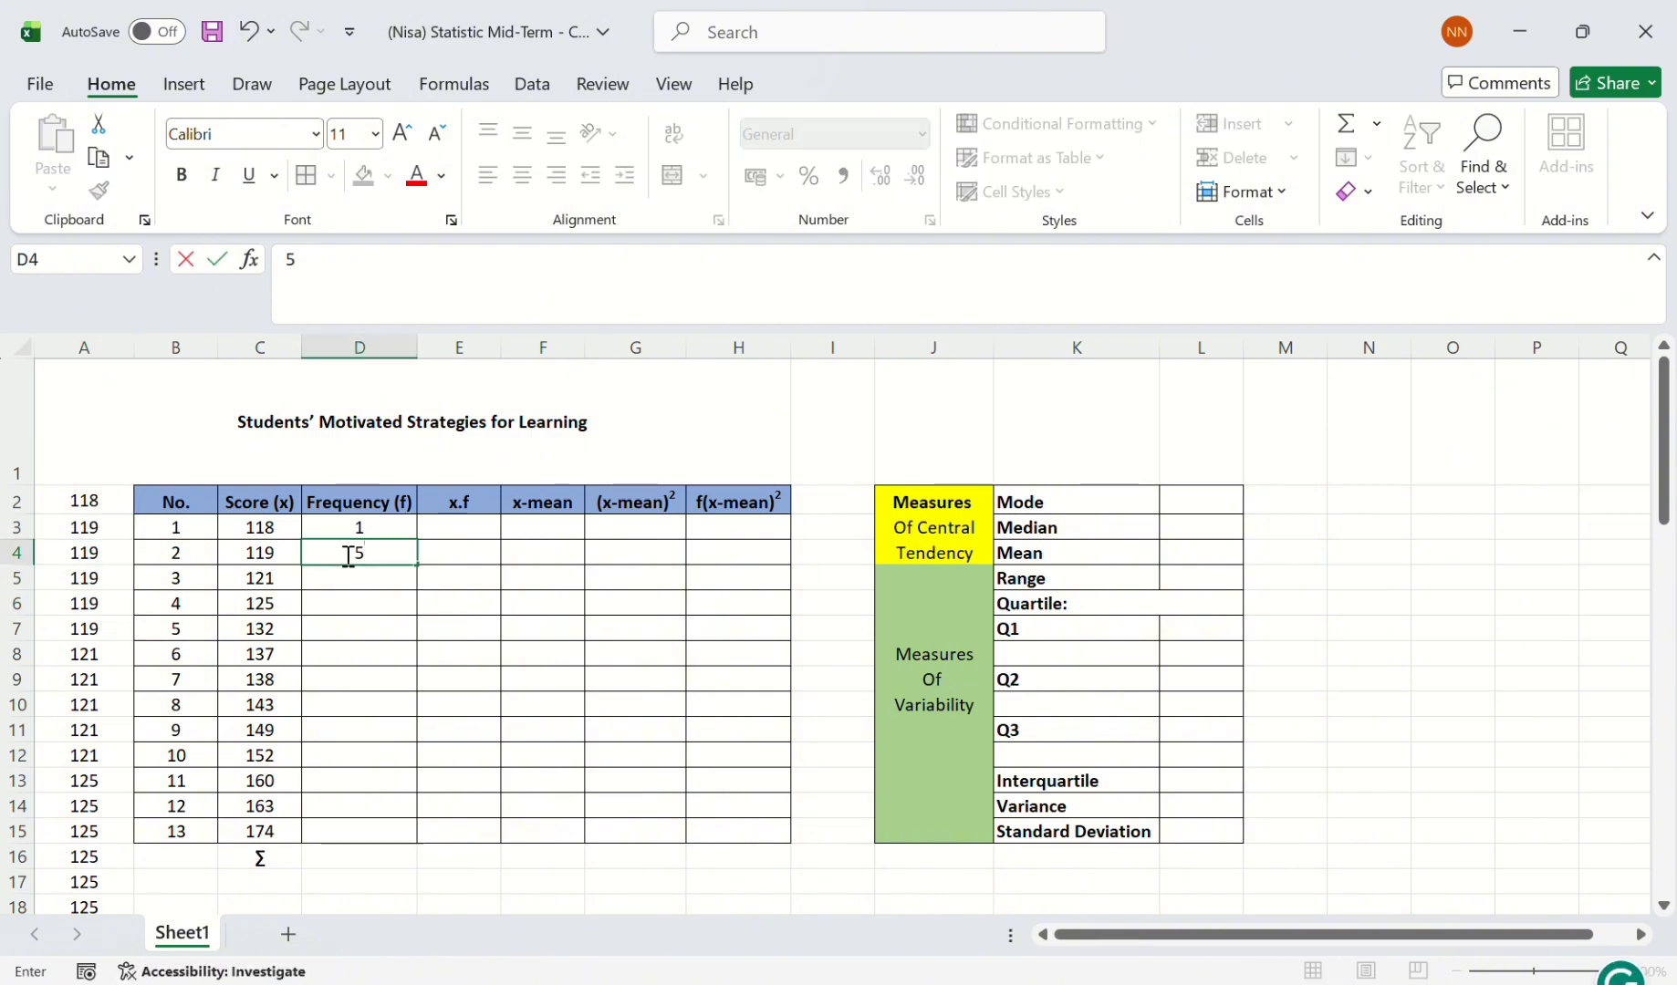
pyautogui.press('Return')
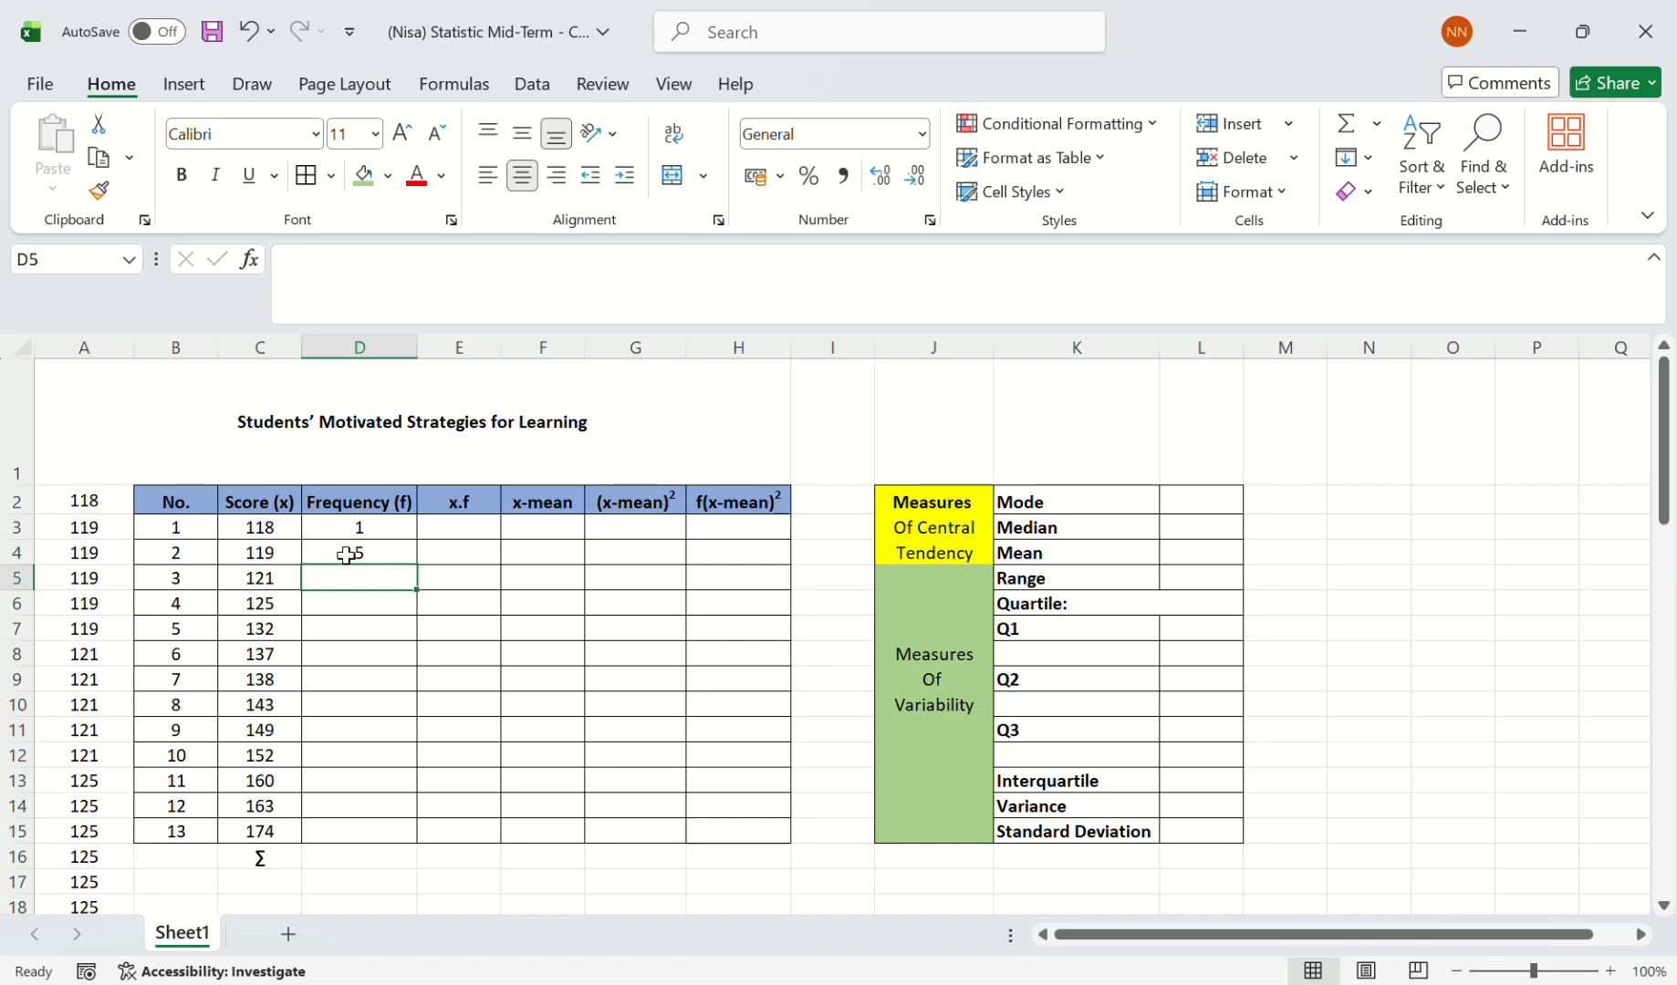
# - Fill the remaining frequencies in D5:D15 with 5, 6, 12, 9, 8, 5, 5, 4, 2, 2 and 1
pyautogui.write('5')
pyautogui.press('Return')
pyautogui.write('6')
pyautogui.press('Return')
pyautogui.write('12 9 8 ')
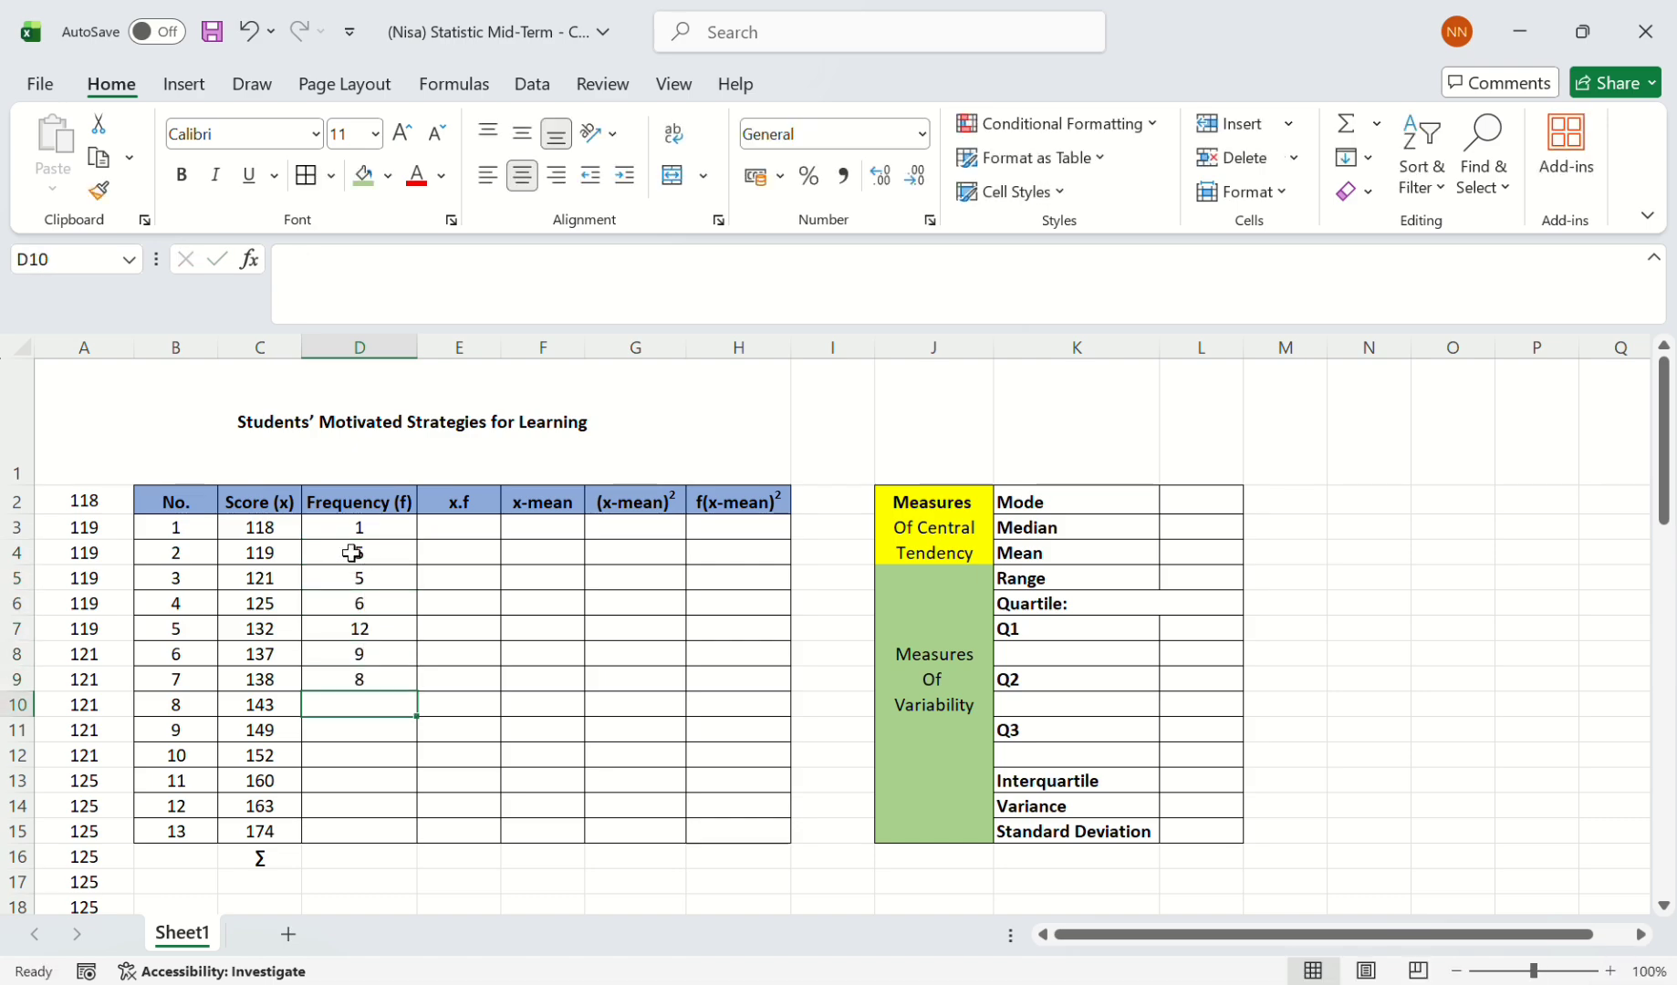
pyautogui.write('5 5 4 2')
pyautogui.press('Return')
pyautogui.write('2')
pyautogui.press('Return')
pyautogui.write('1')
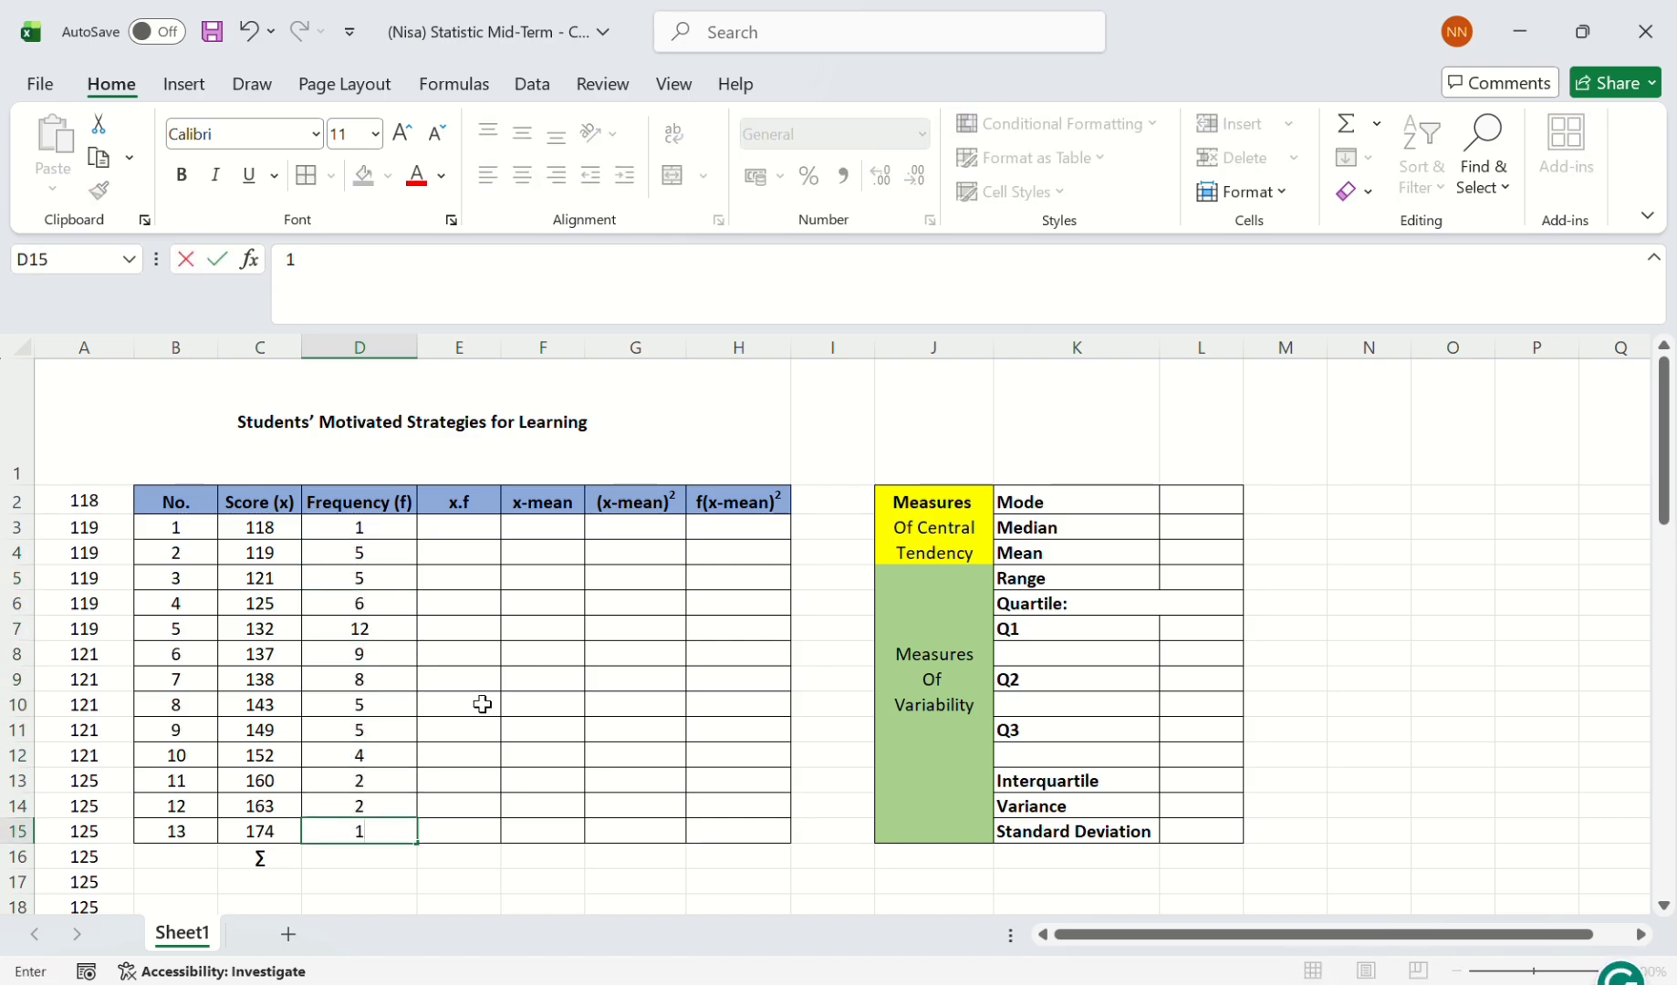
pyautogui.press('Return')
# - Total the frequencies in D16 with a formula adding each cell individually, from D15 up to D3
pyautogui.write('=')
pyautogui.click(345, 830)
pyautogui.write('+')
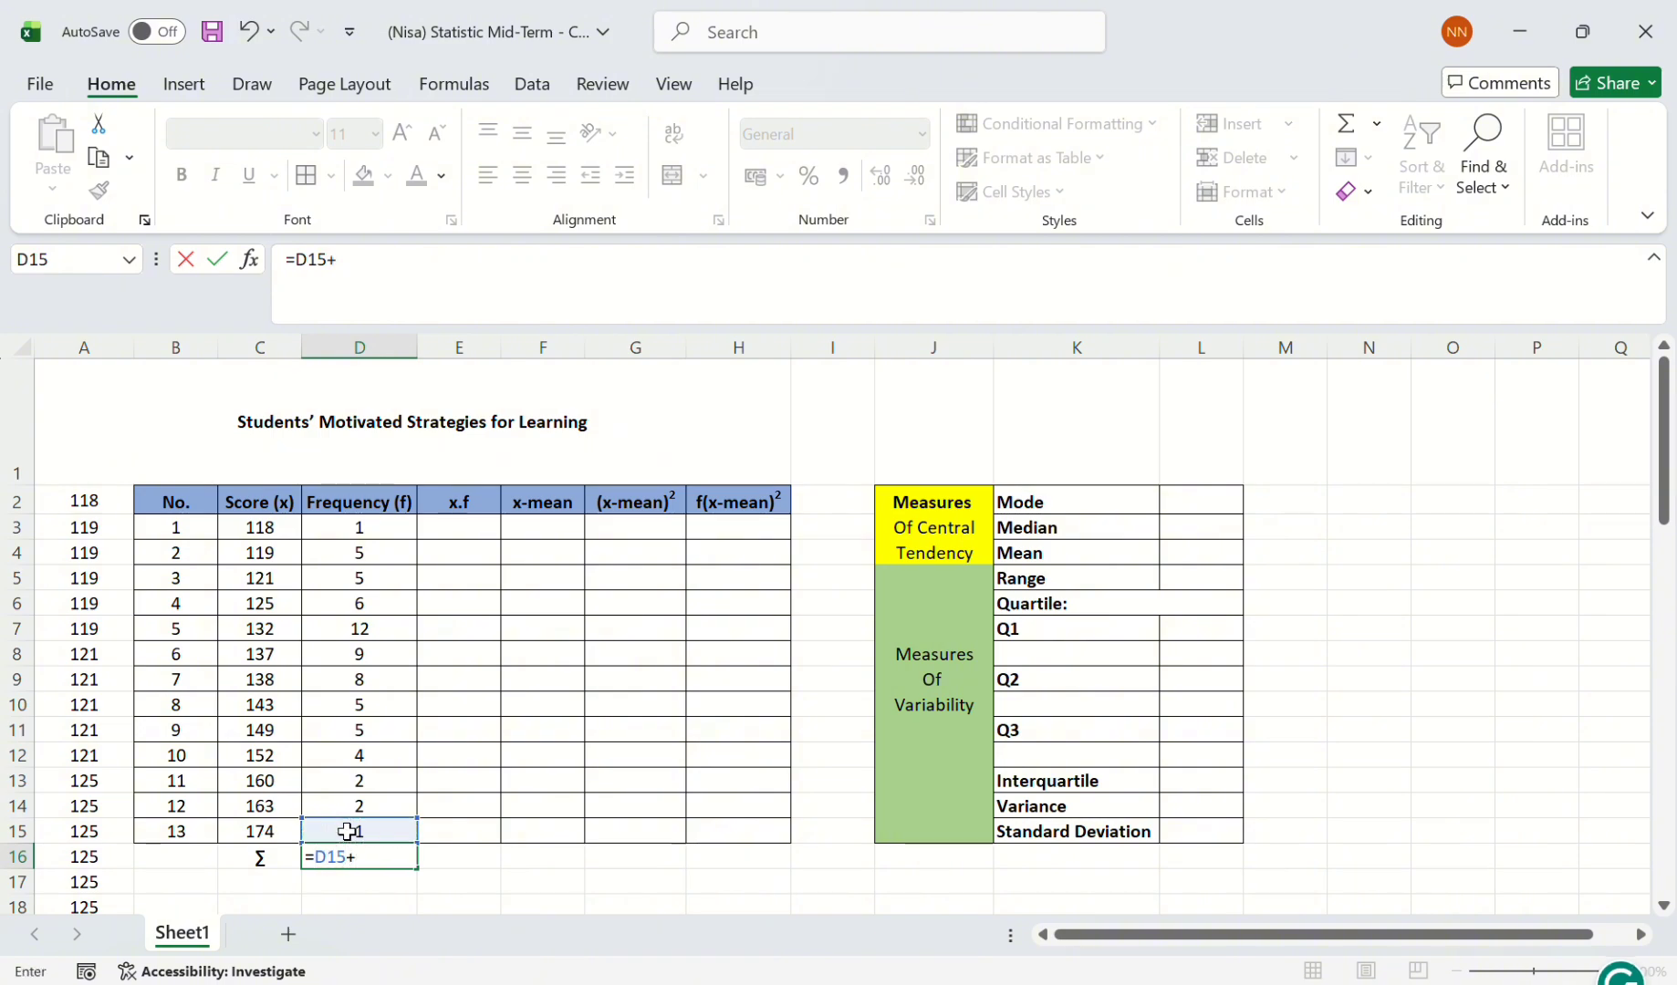
pyautogui.click(347, 807)
pyautogui.write('+')
pyautogui.click(349, 782)
pyautogui.write('+')
pyautogui.click(351, 756)
pyautogui.write('+')
pyautogui.click(351, 730)
pyautogui.write('+')
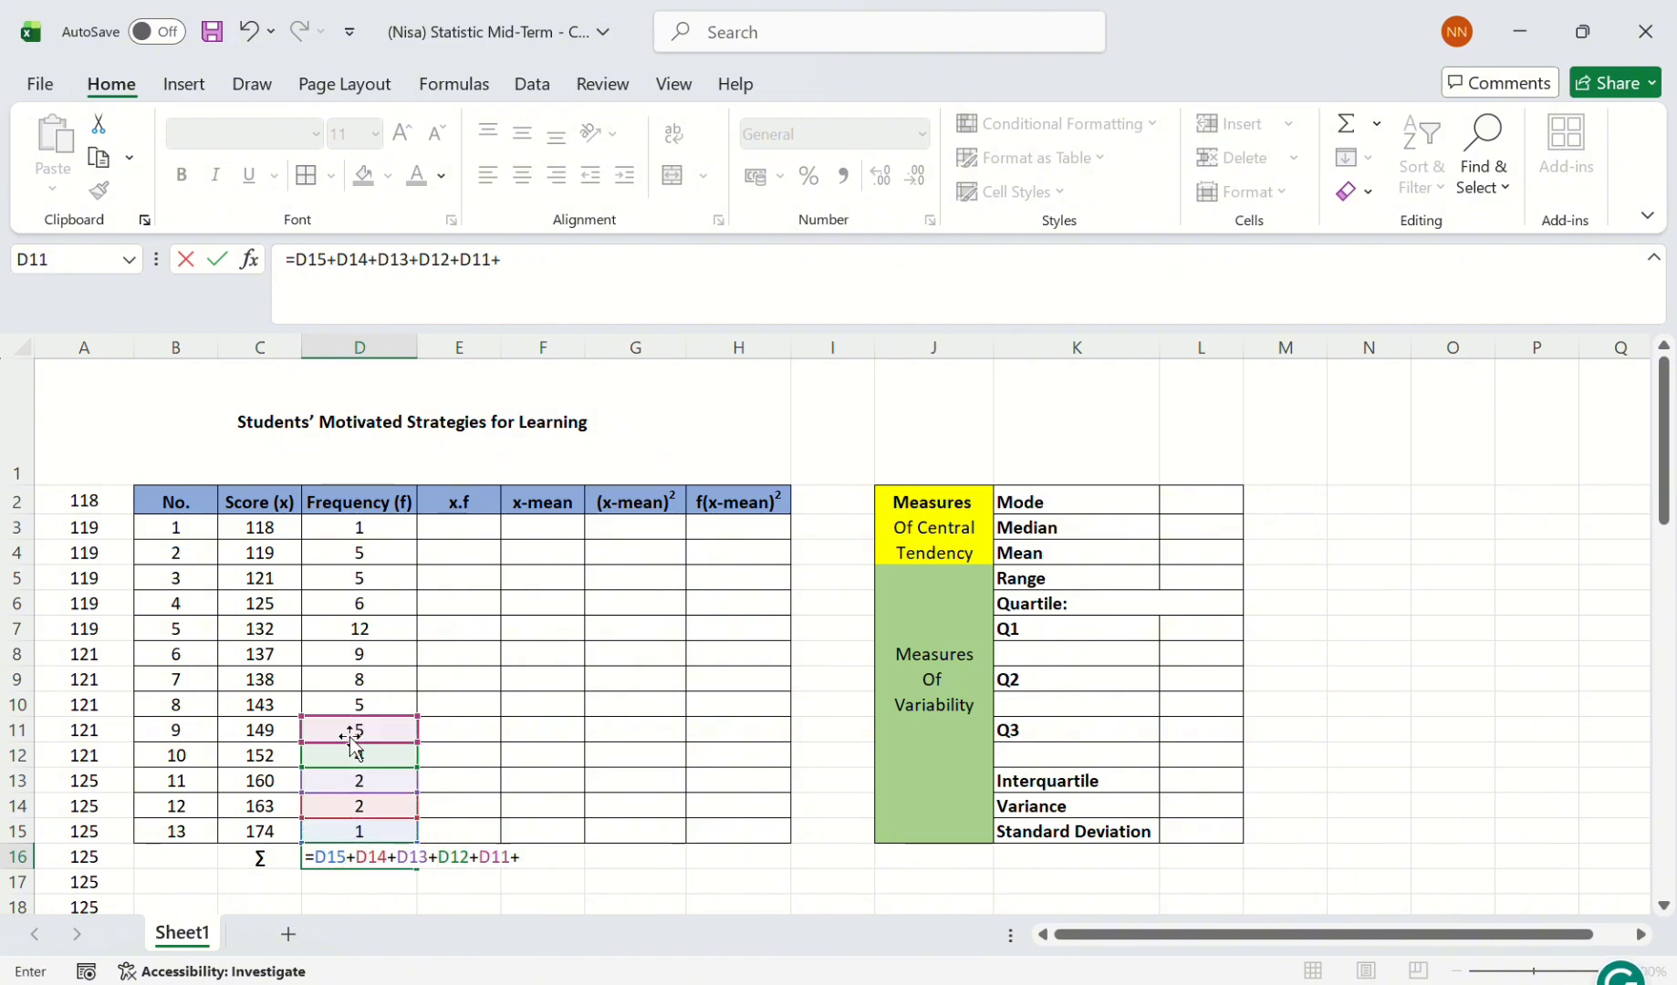
pyautogui.click(350, 704)
pyautogui.write('+')
pyautogui.click(352, 680)
pyautogui.write('+')
pyautogui.click(355, 654)
pyautogui.write('+')
pyautogui.click(355, 629)
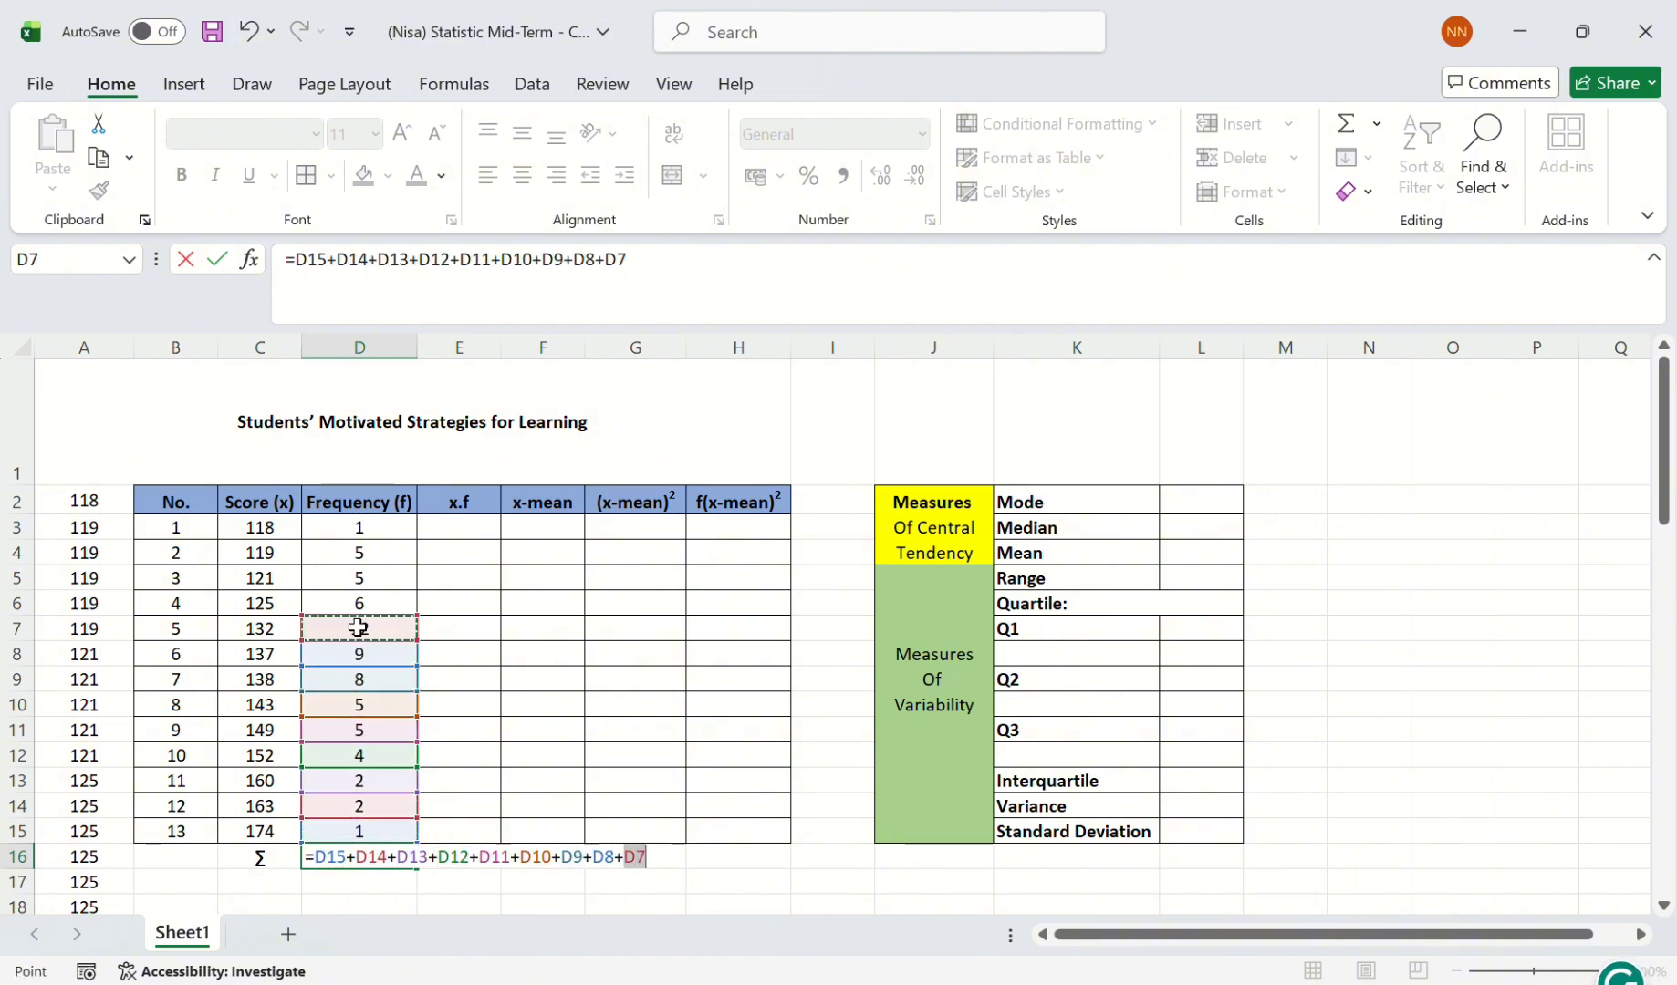
pyautogui.write('+')
pyautogui.click(354, 604)
pyautogui.write('+')
pyautogui.click(354, 584)
pyautogui.write('+')
pyautogui.click(346, 550)
pyautogui.write('+')
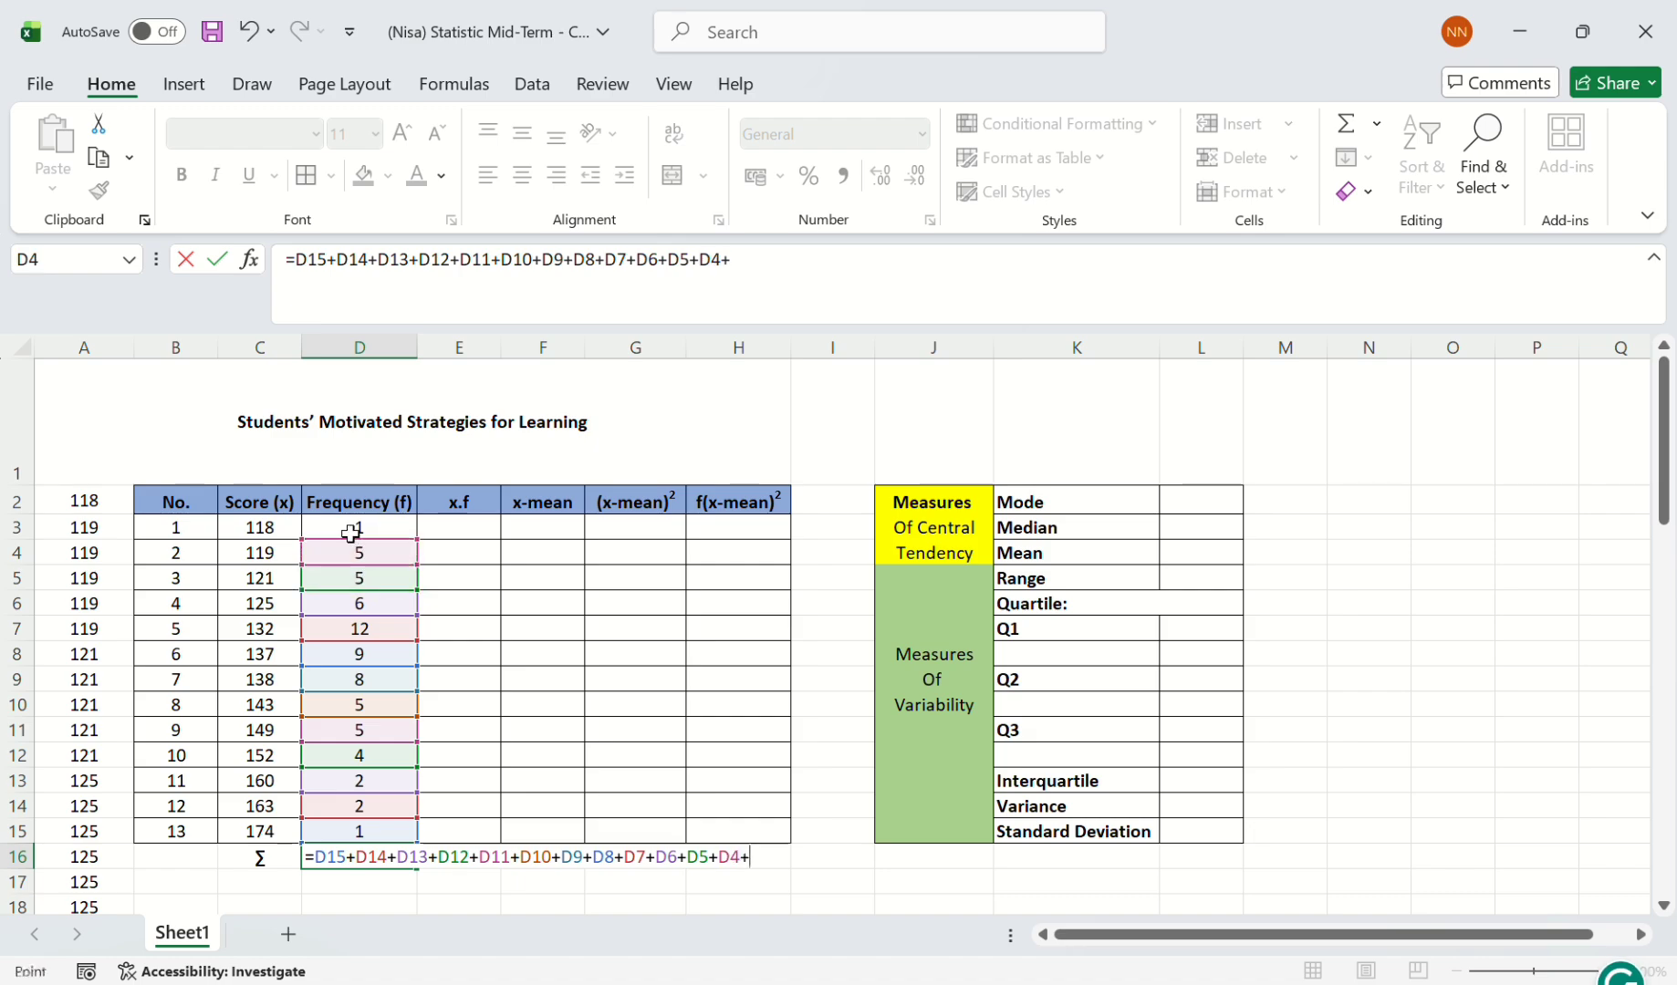
pyautogui.click(348, 528)
pyautogui.press('Return')
# - Calculate the x.f column with =C3*D3 filled from E3 through E15, and extend the D16 sum formula to E16
pyautogui.click(482, 524)
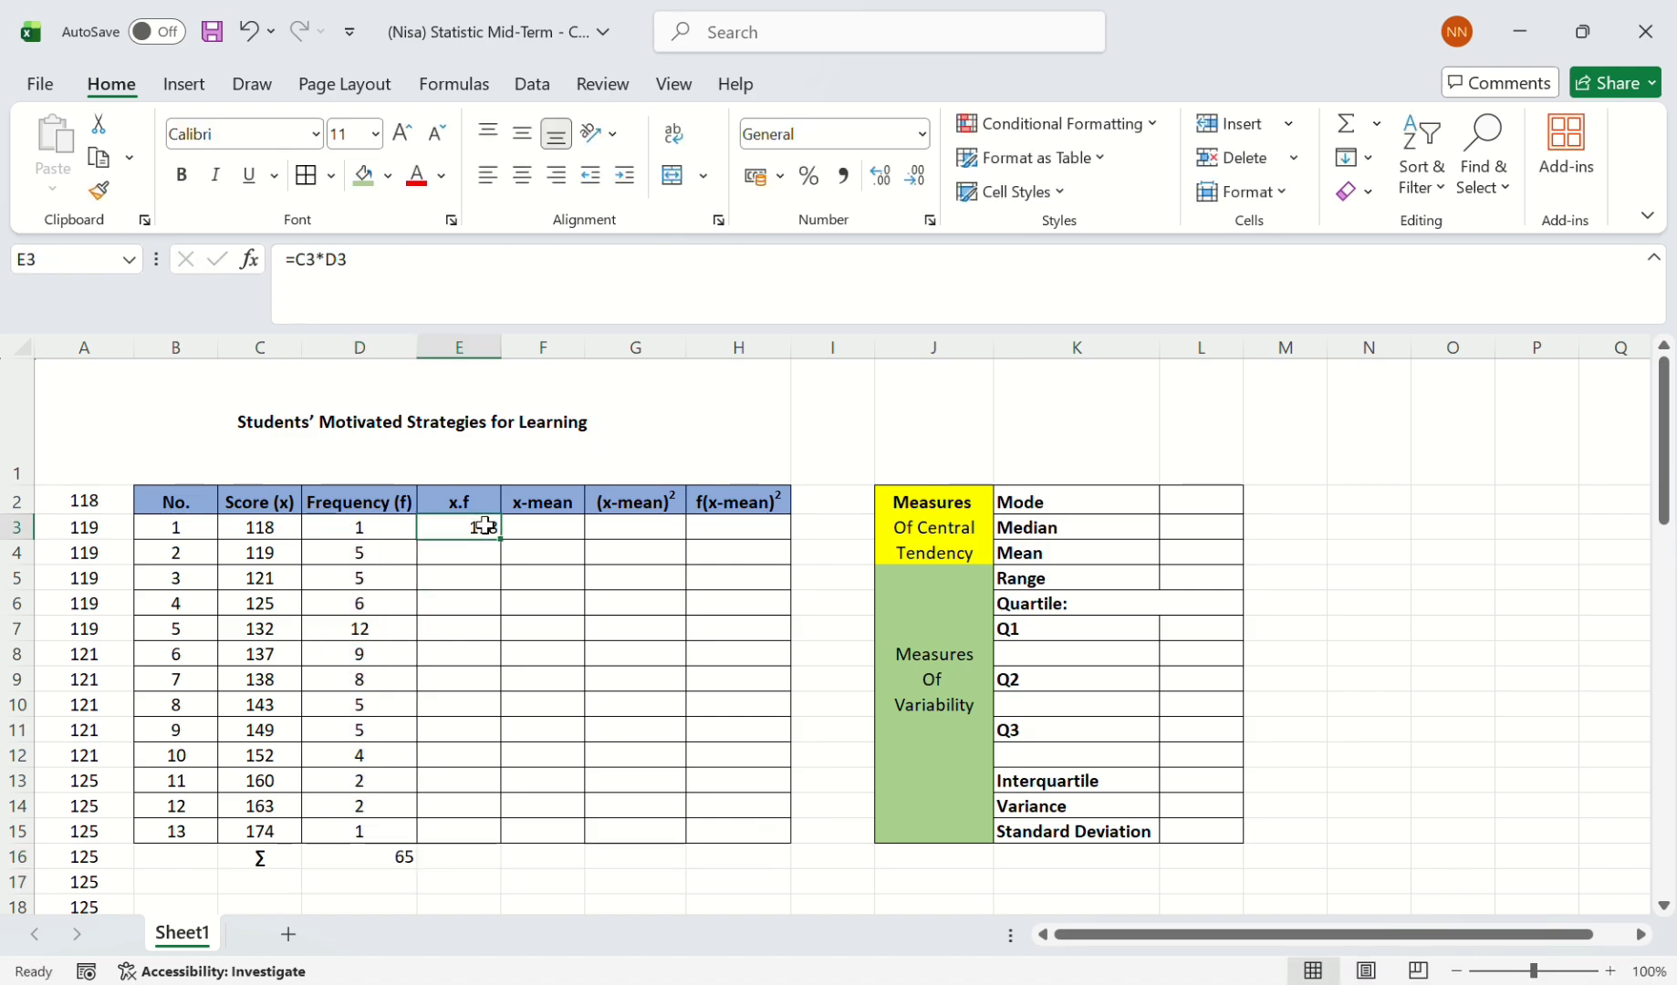
pyautogui.moveTo(500, 539); pyautogui.dragTo(469, 832)
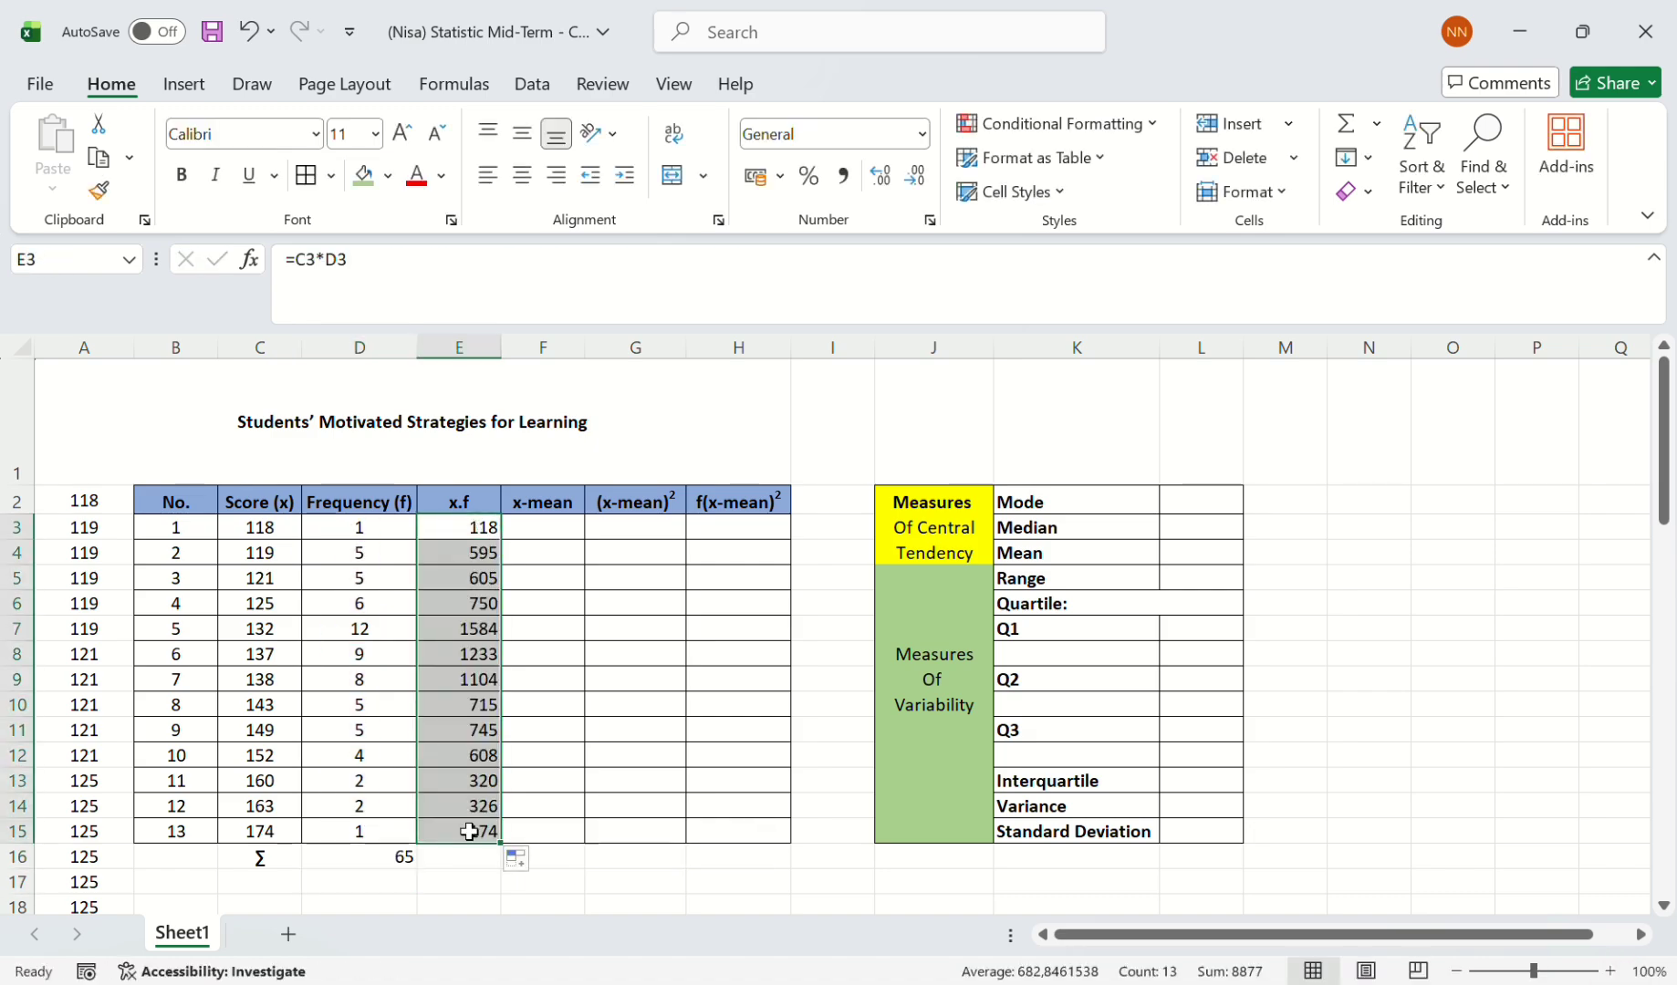
pyautogui.click(540, 529)
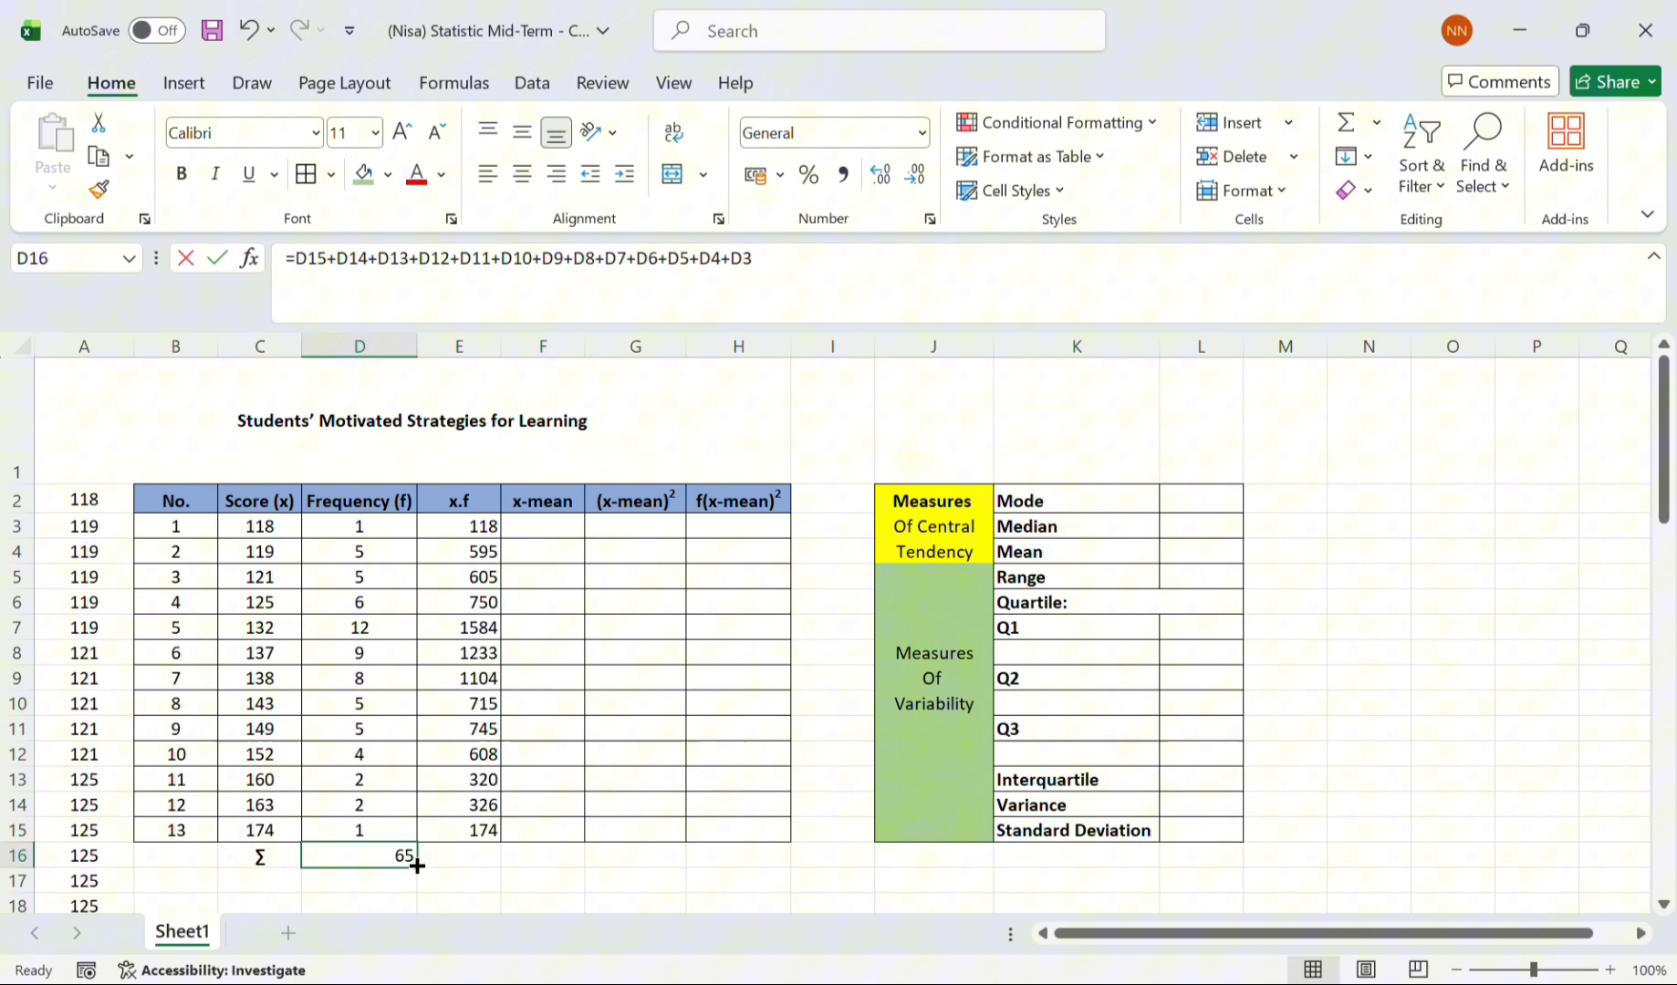
pyautogui.moveTo(418, 867); pyautogui.dragTo(461, 856)
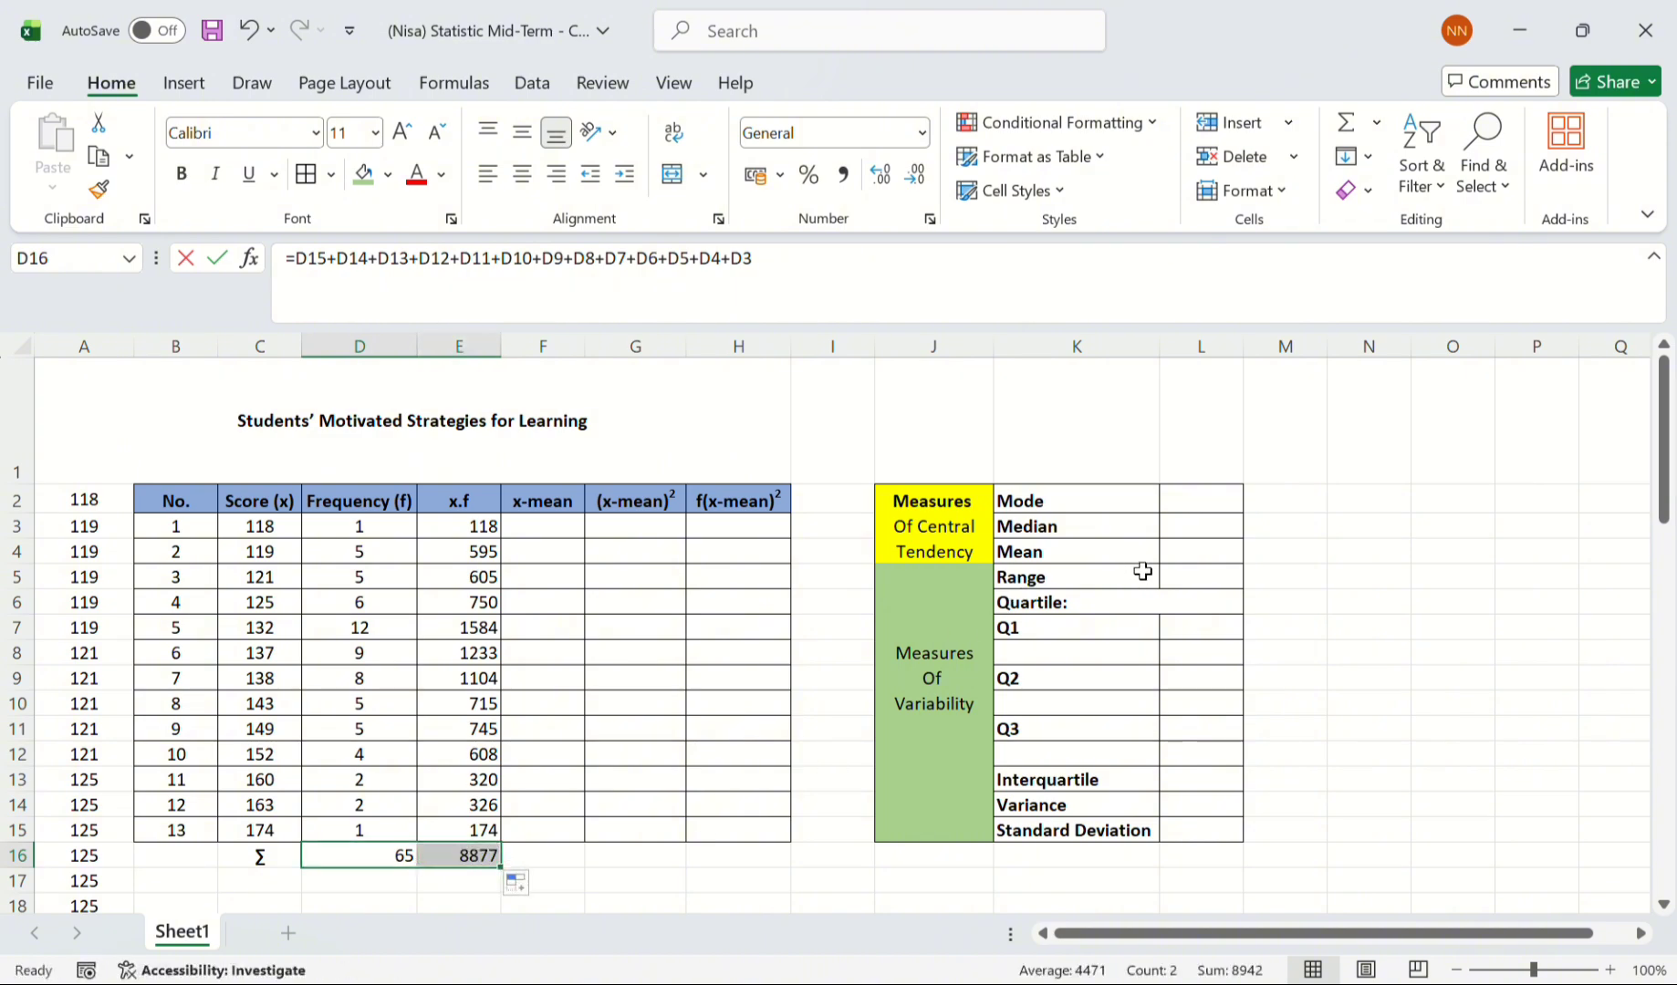
# - Calculate the mean in L4 with the formula =E16/D16
pyautogui.click(1184, 549)
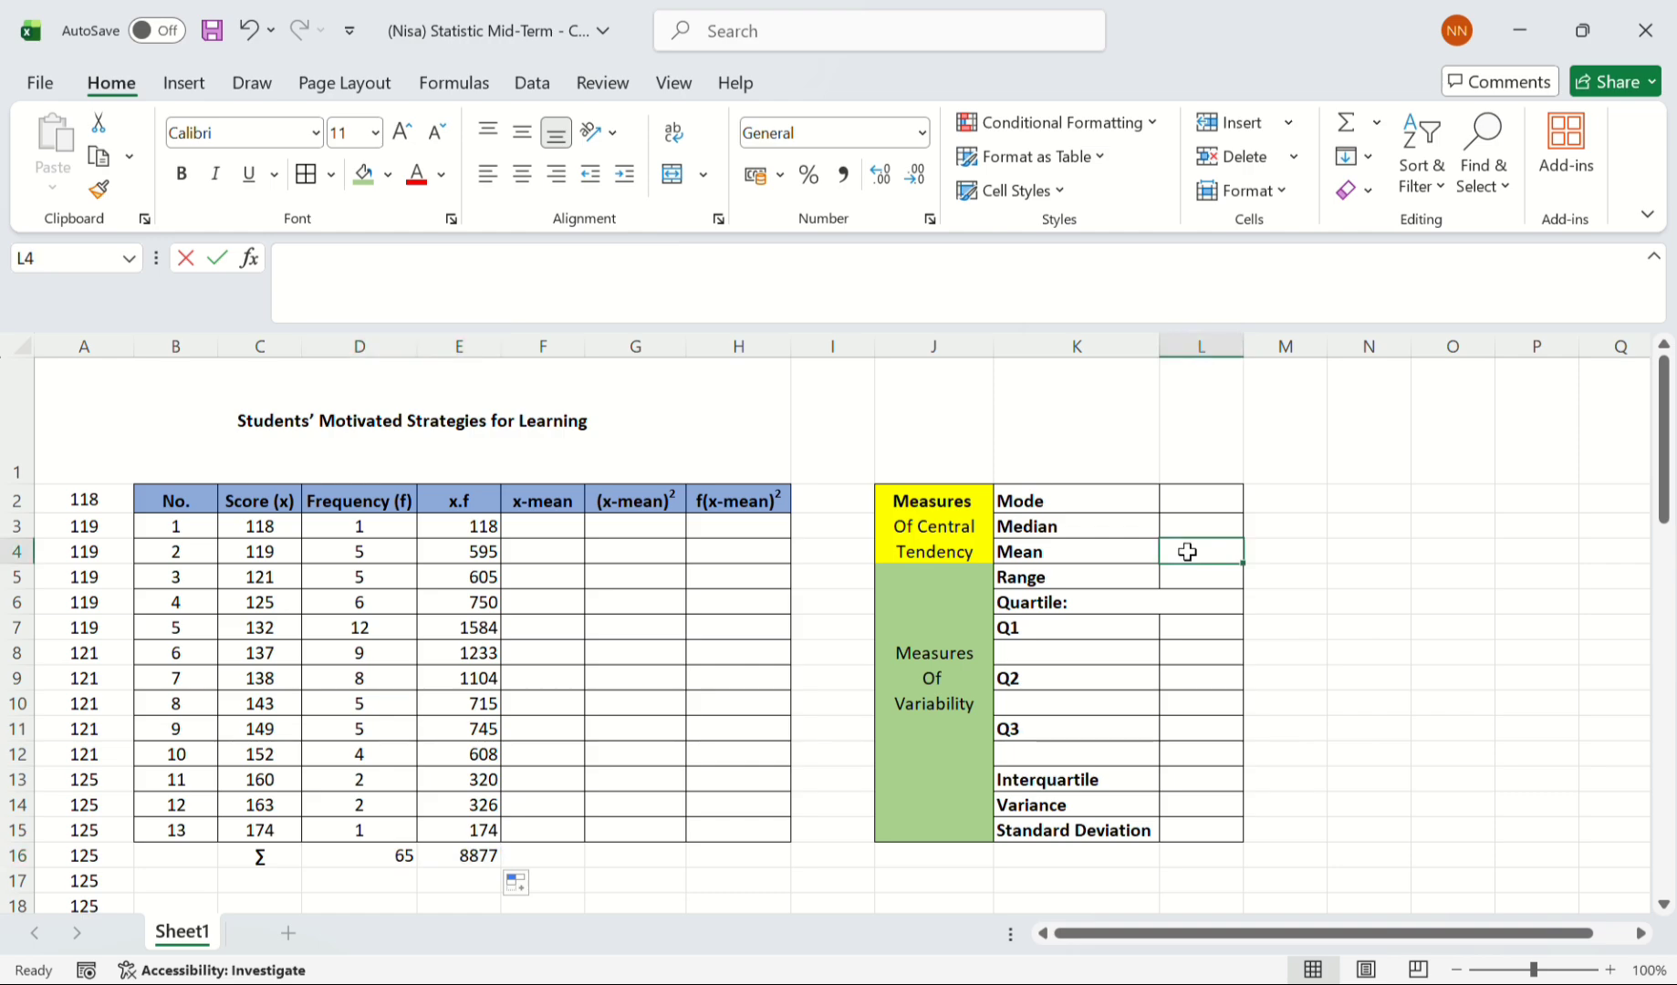
pyautogui.write('=')
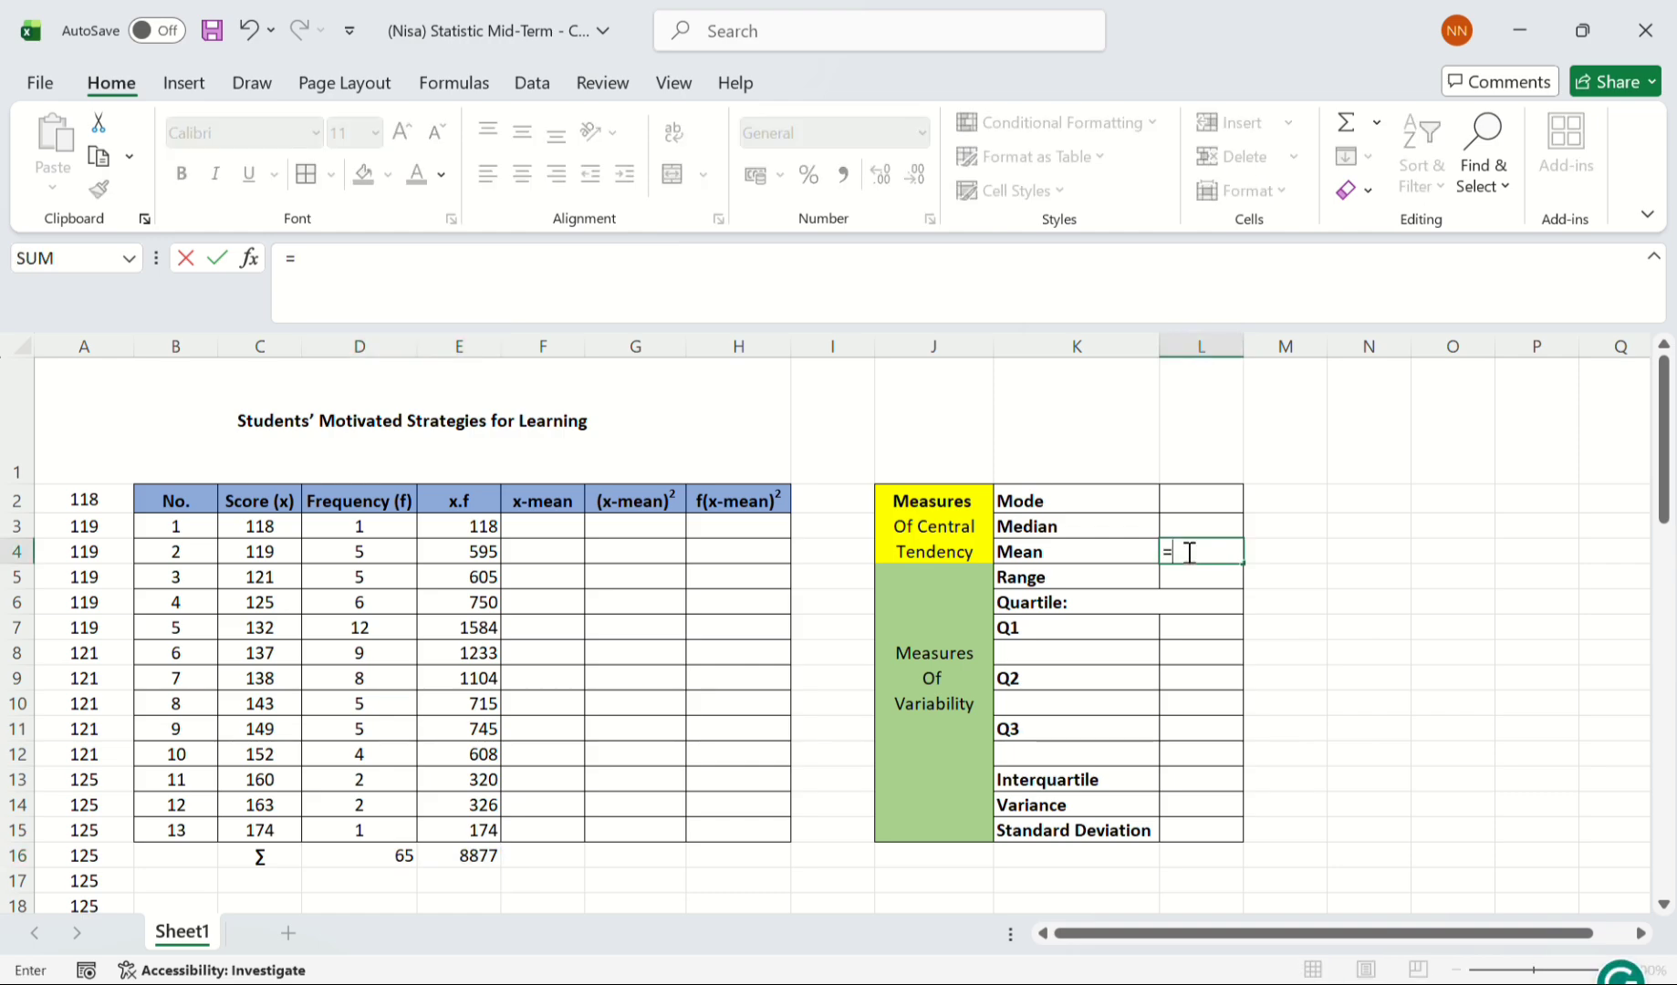
pyautogui.click(479, 858)
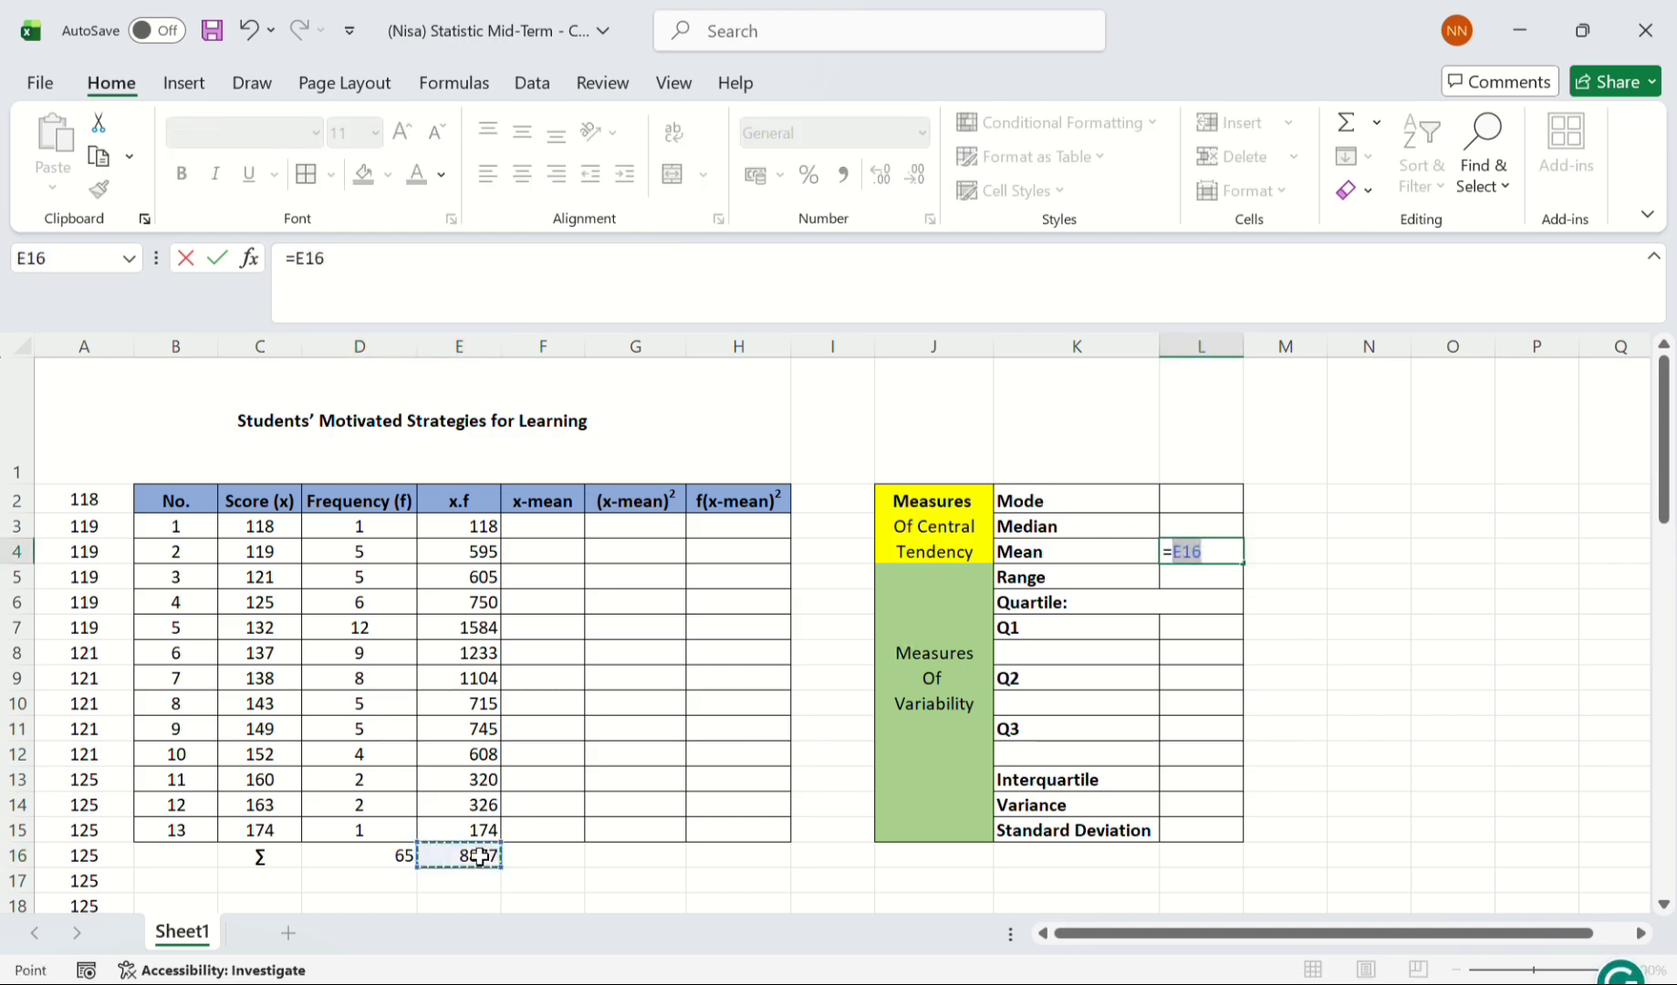
pyautogui.click(349, 256)
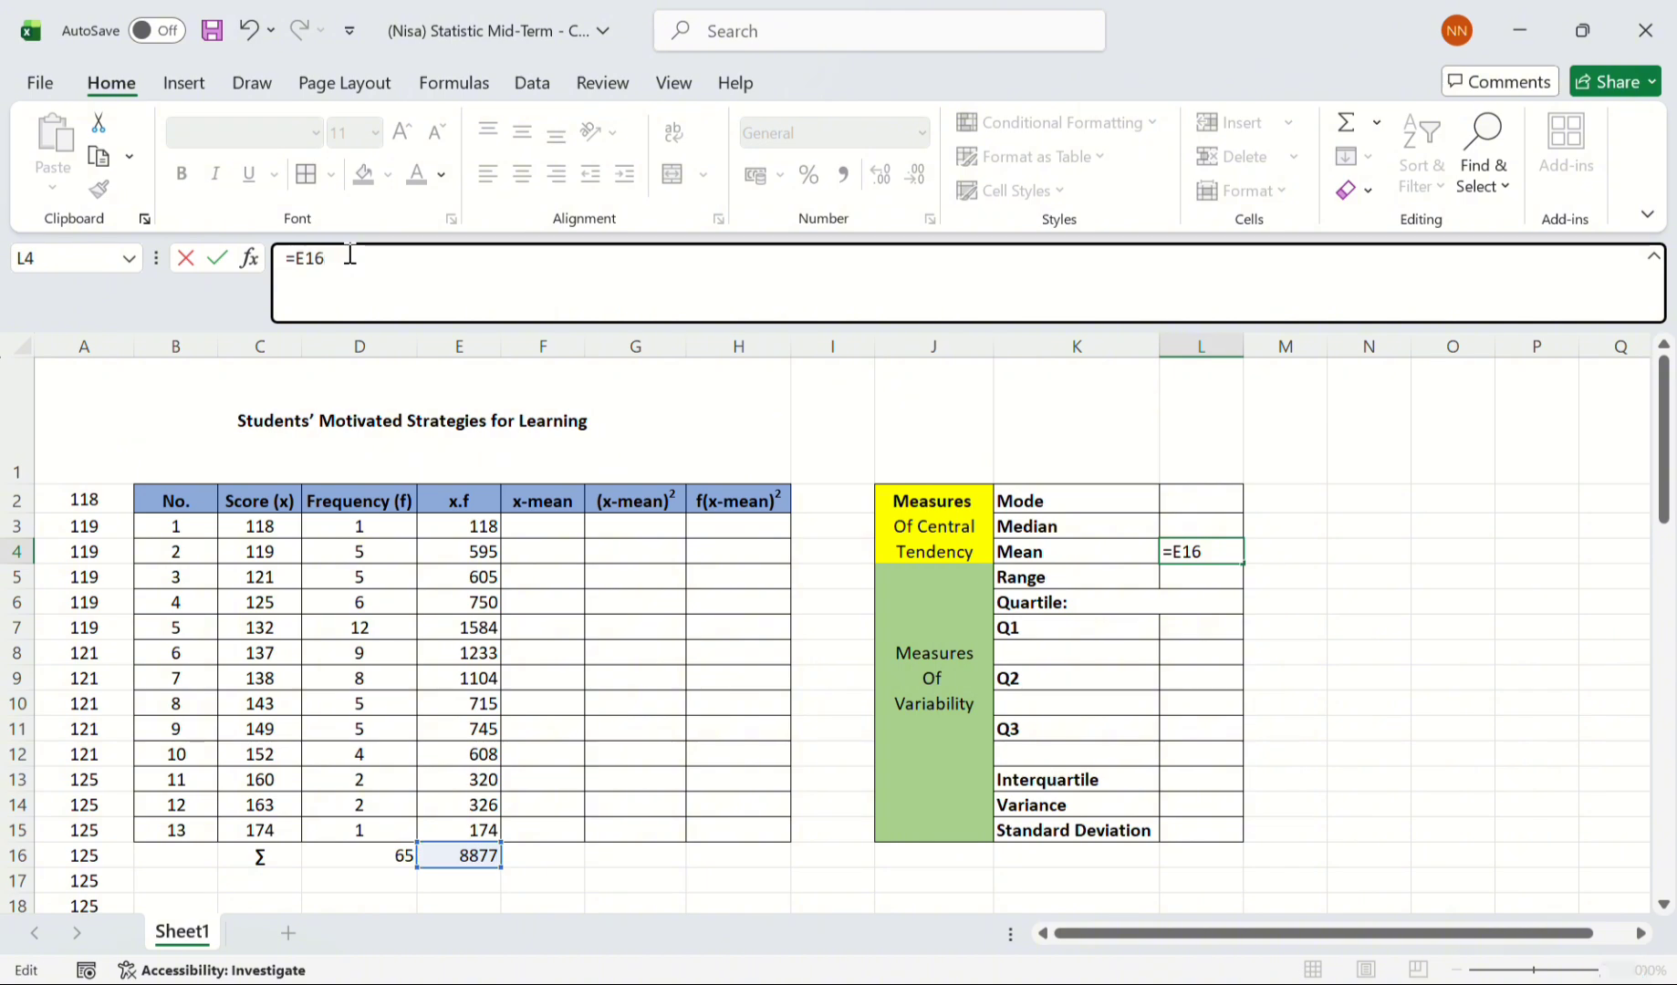
pyautogui.write('/')
pyautogui.click(382, 855)
pyautogui.hotkey('ctrl', 'Return')
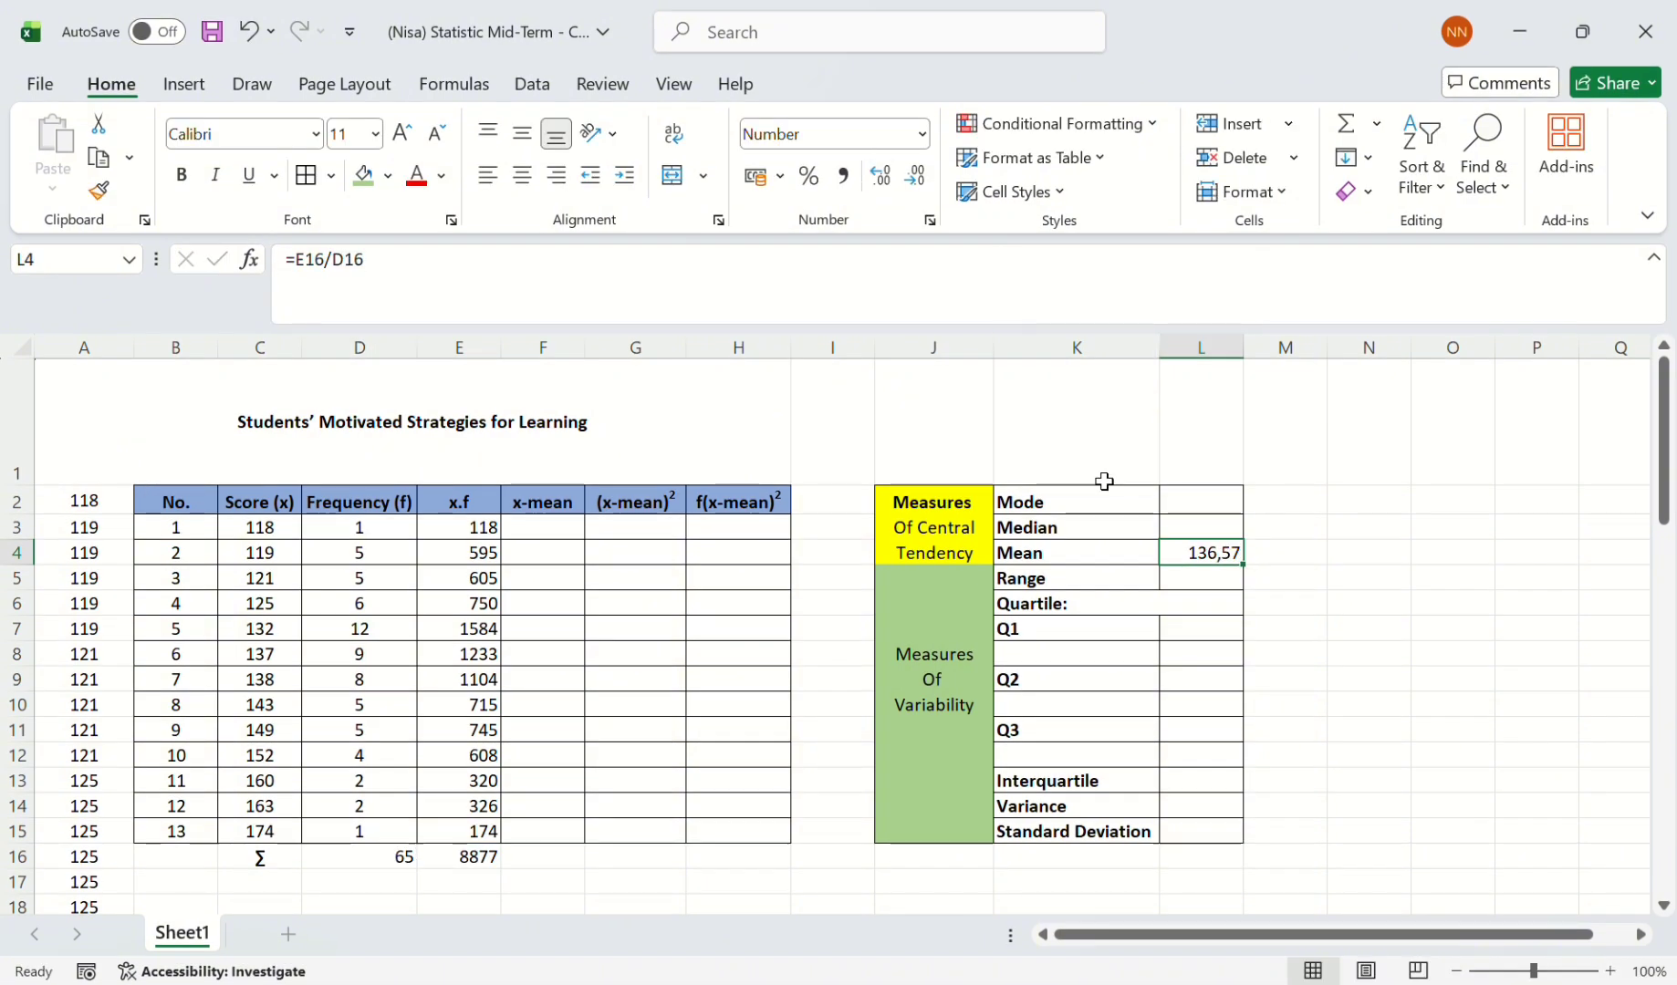
# - Calculate the x-mean column with =C3-$L$4 in F3, filled down through F15
pyautogui.click(1277, 602)
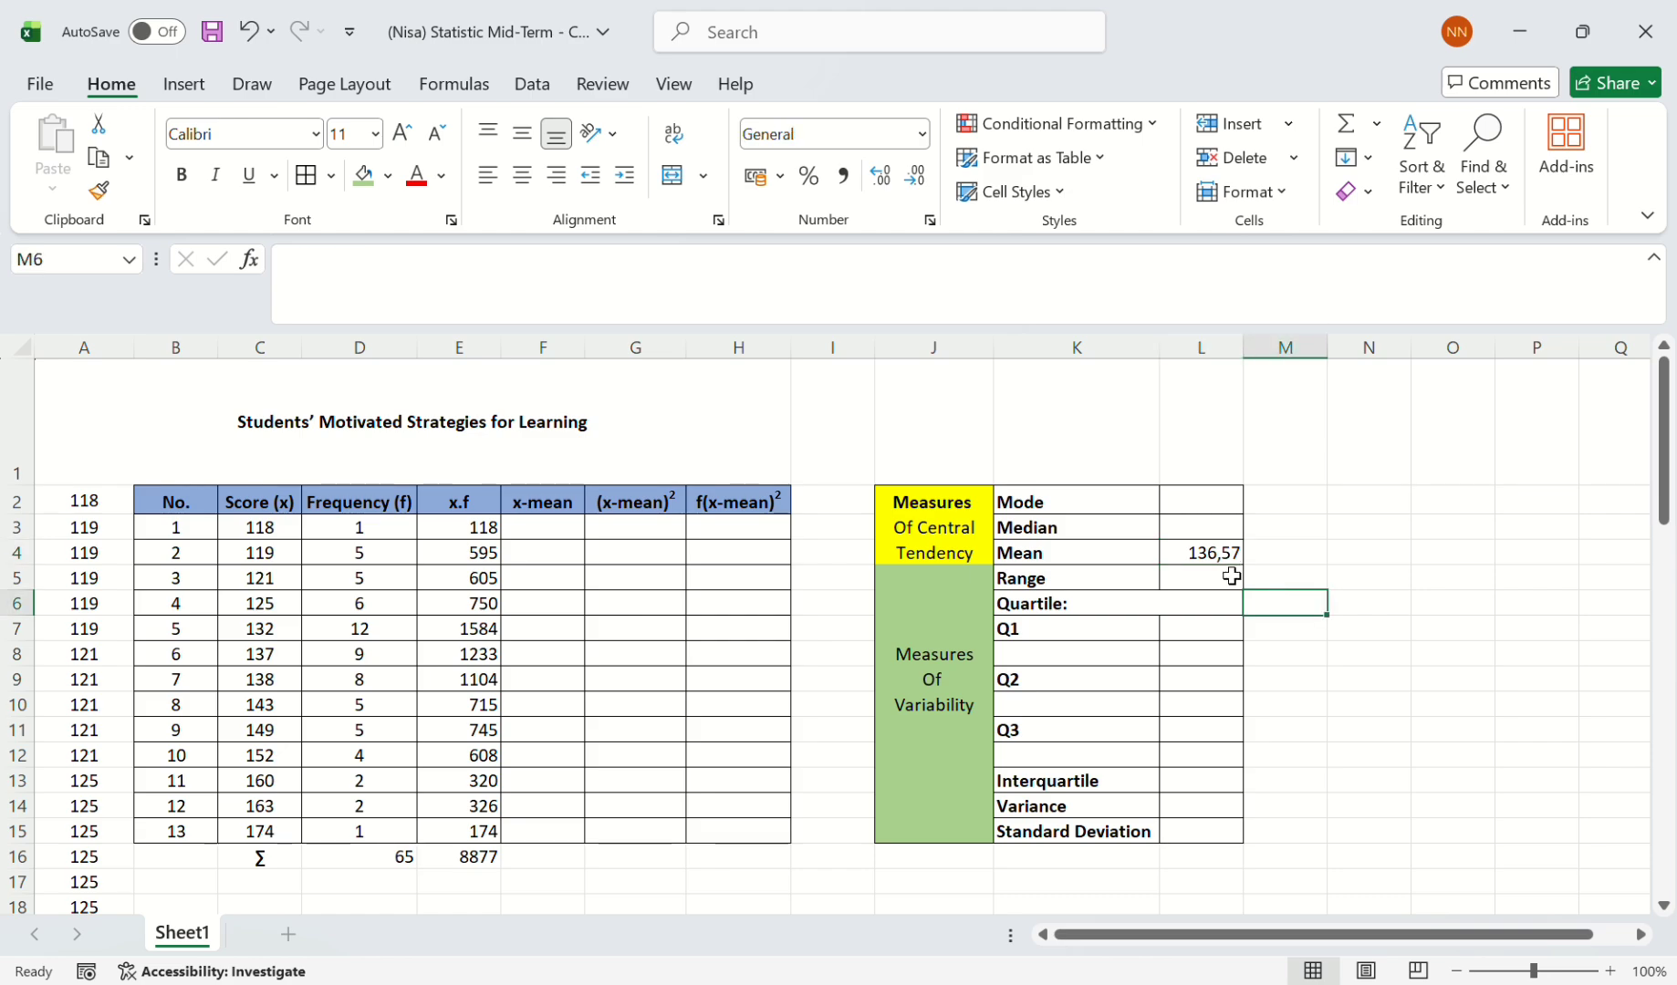
pyautogui.click(523, 531)
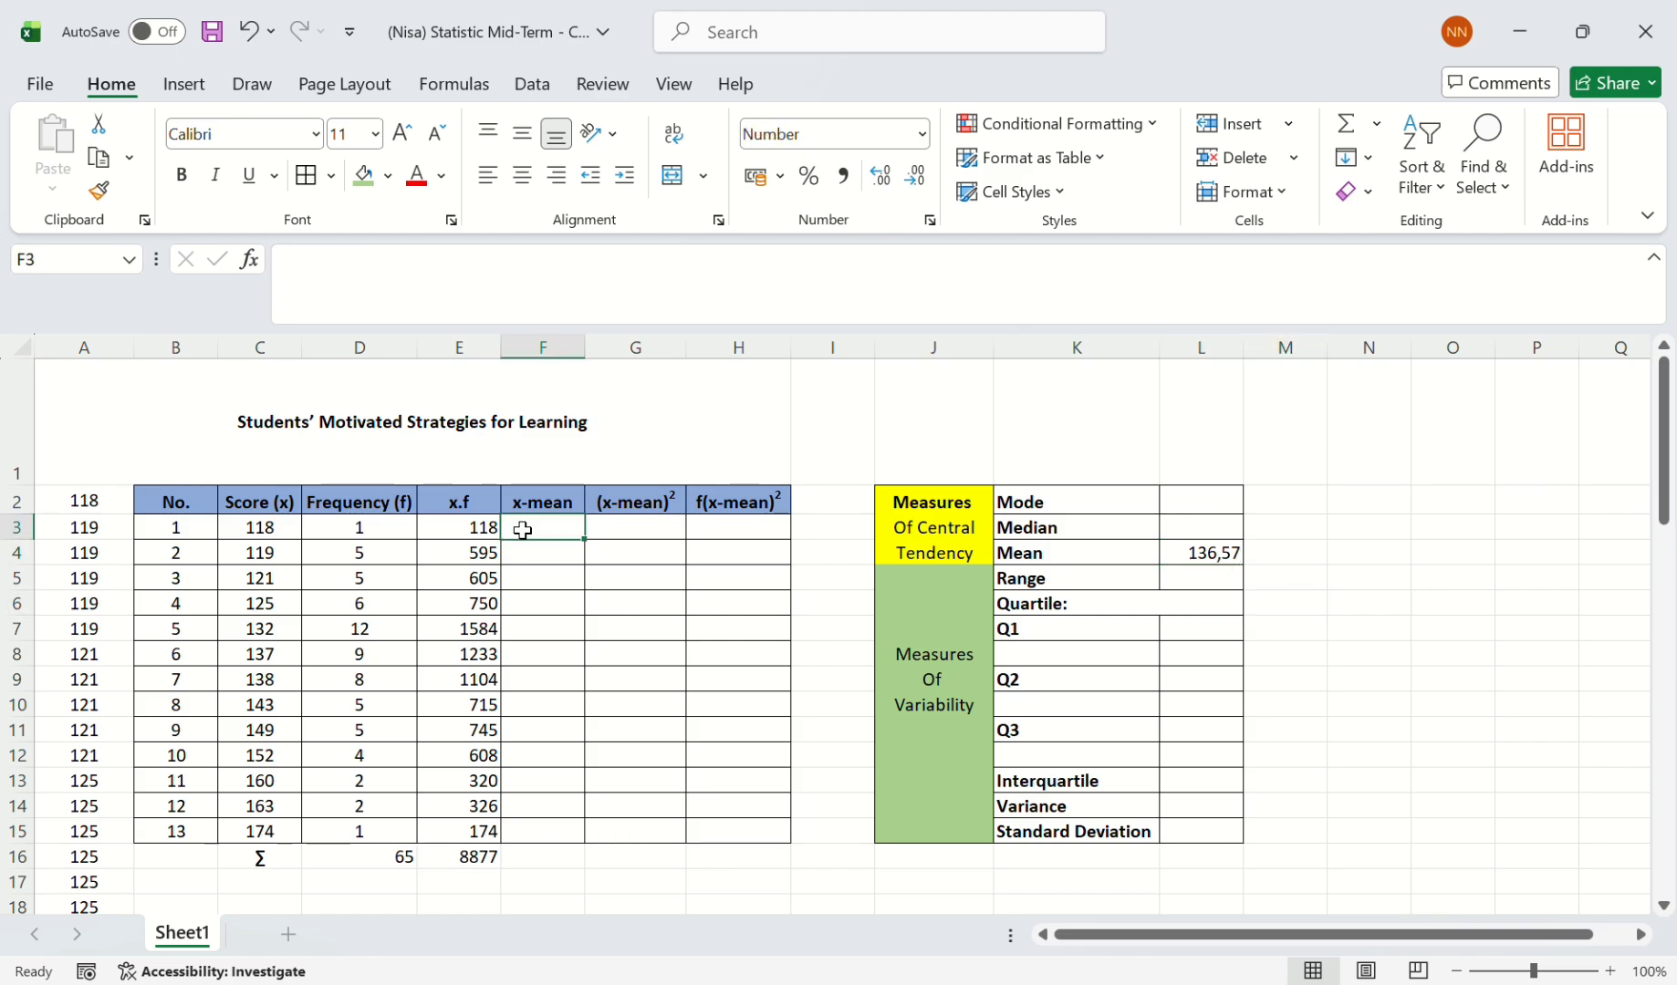
pyautogui.write('=')
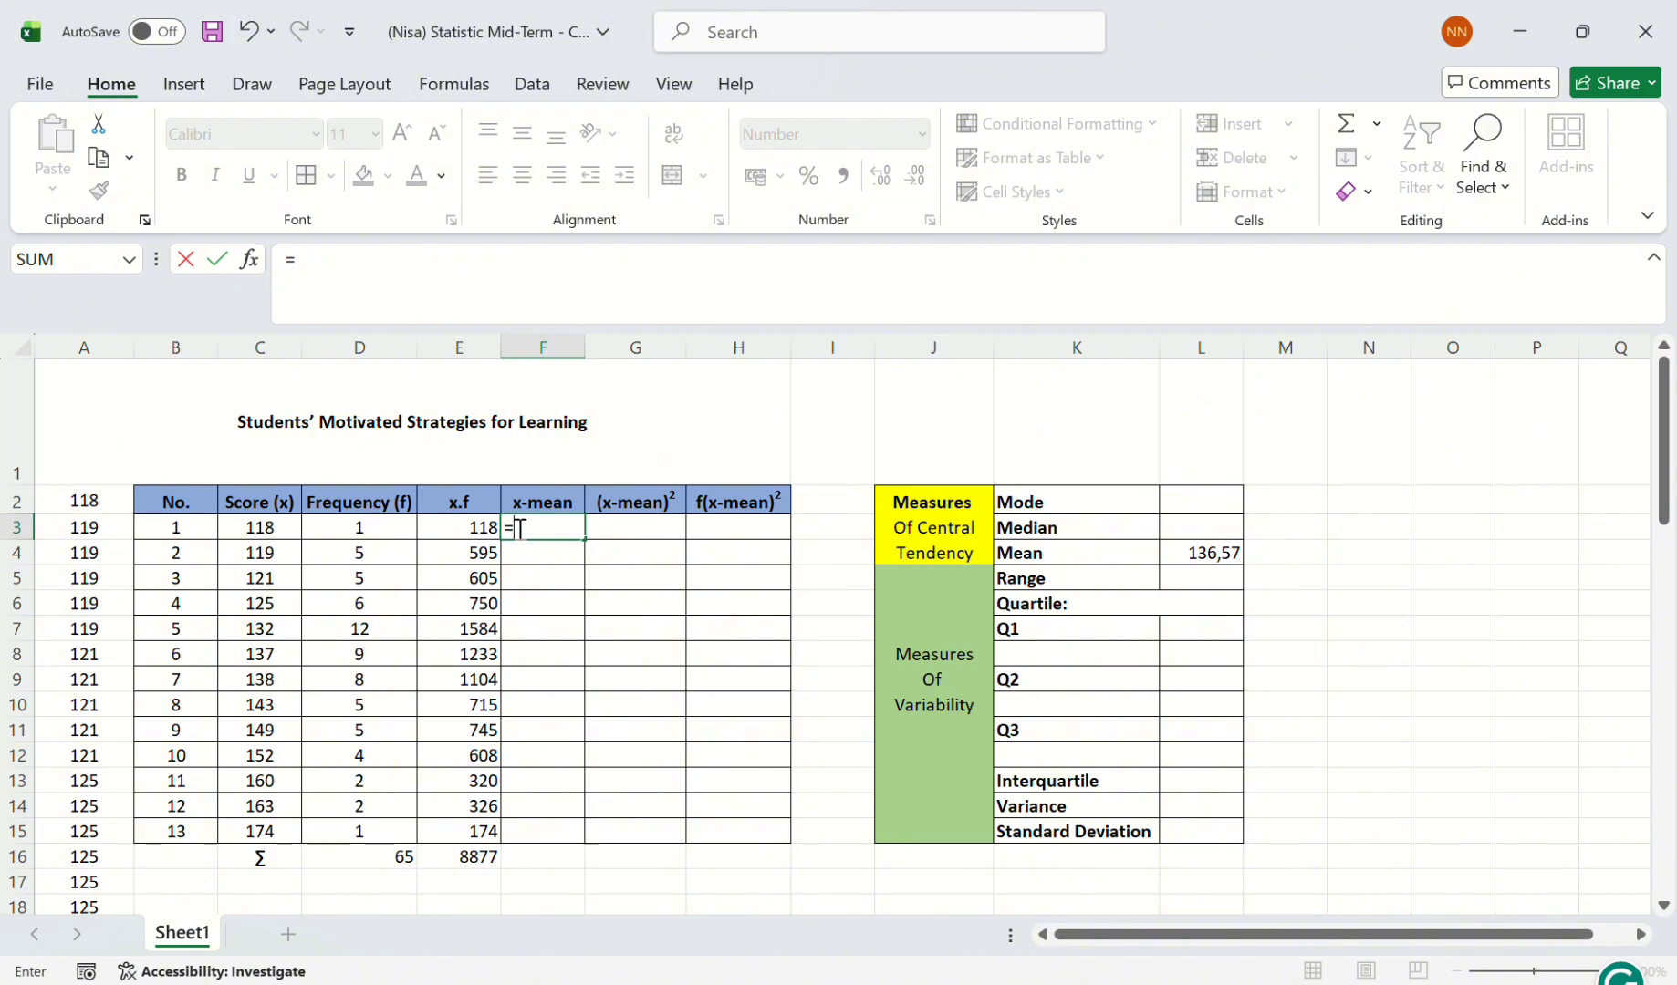
pyautogui.click(273, 530)
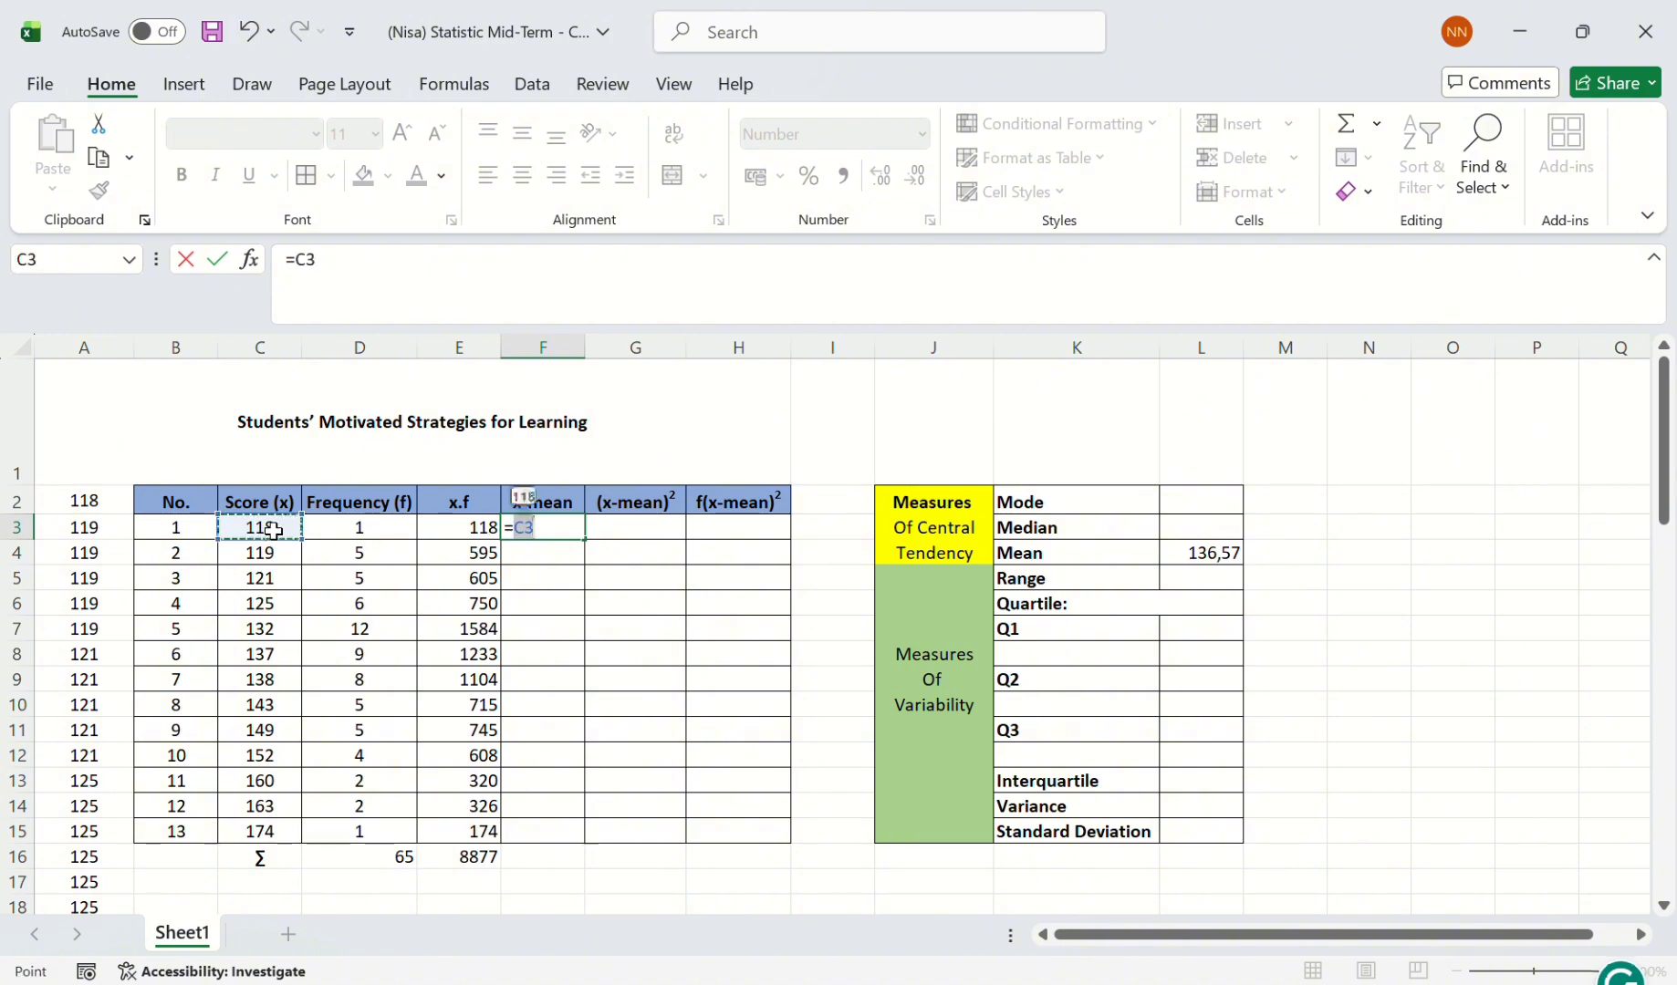
pyautogui.click(369, 266)
pyautogui.write('-')
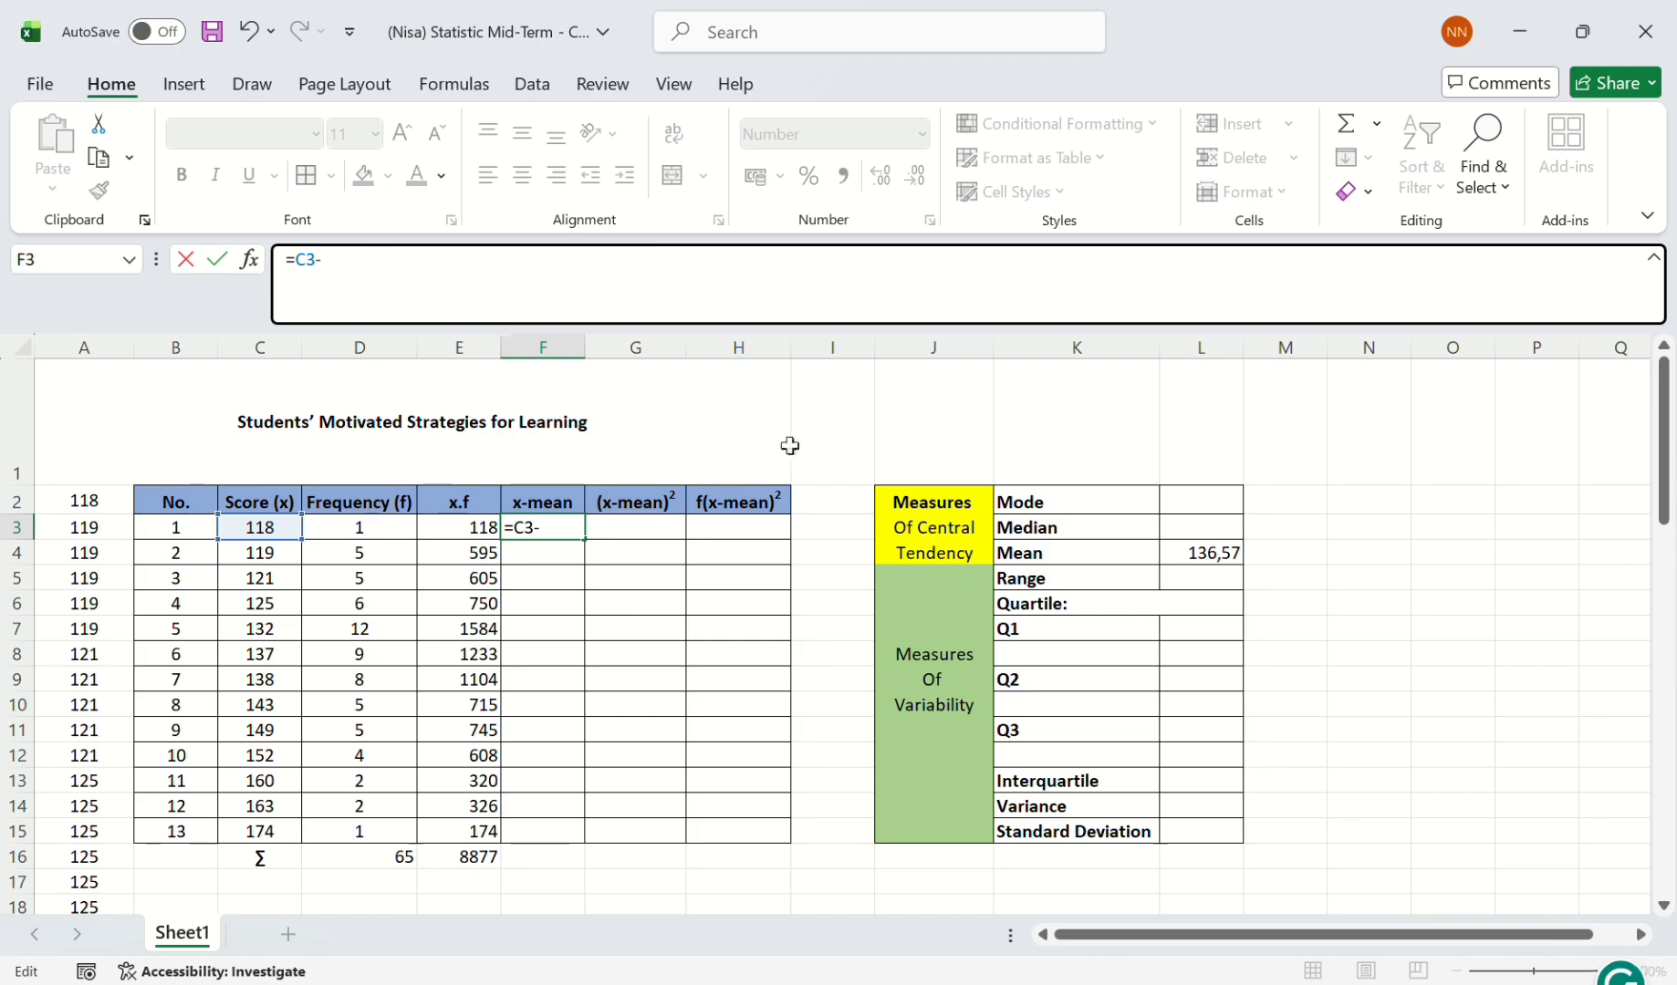
pyautogui.click(1194, 559)
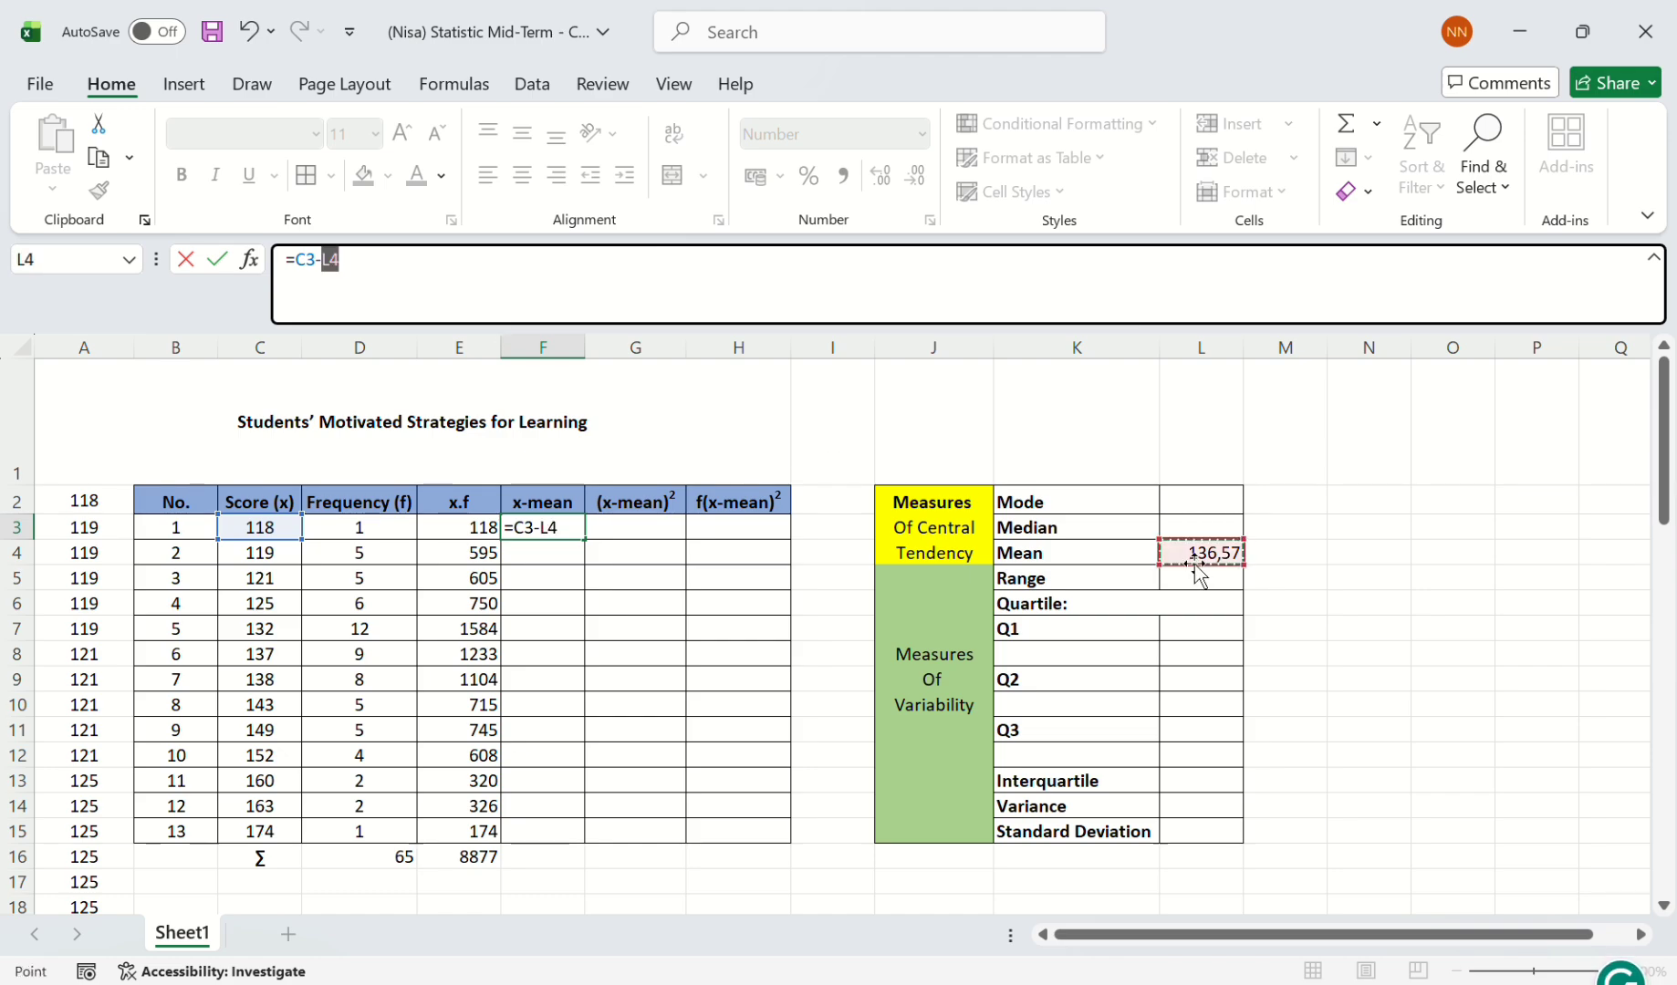
pyautogui.click(387, 264)
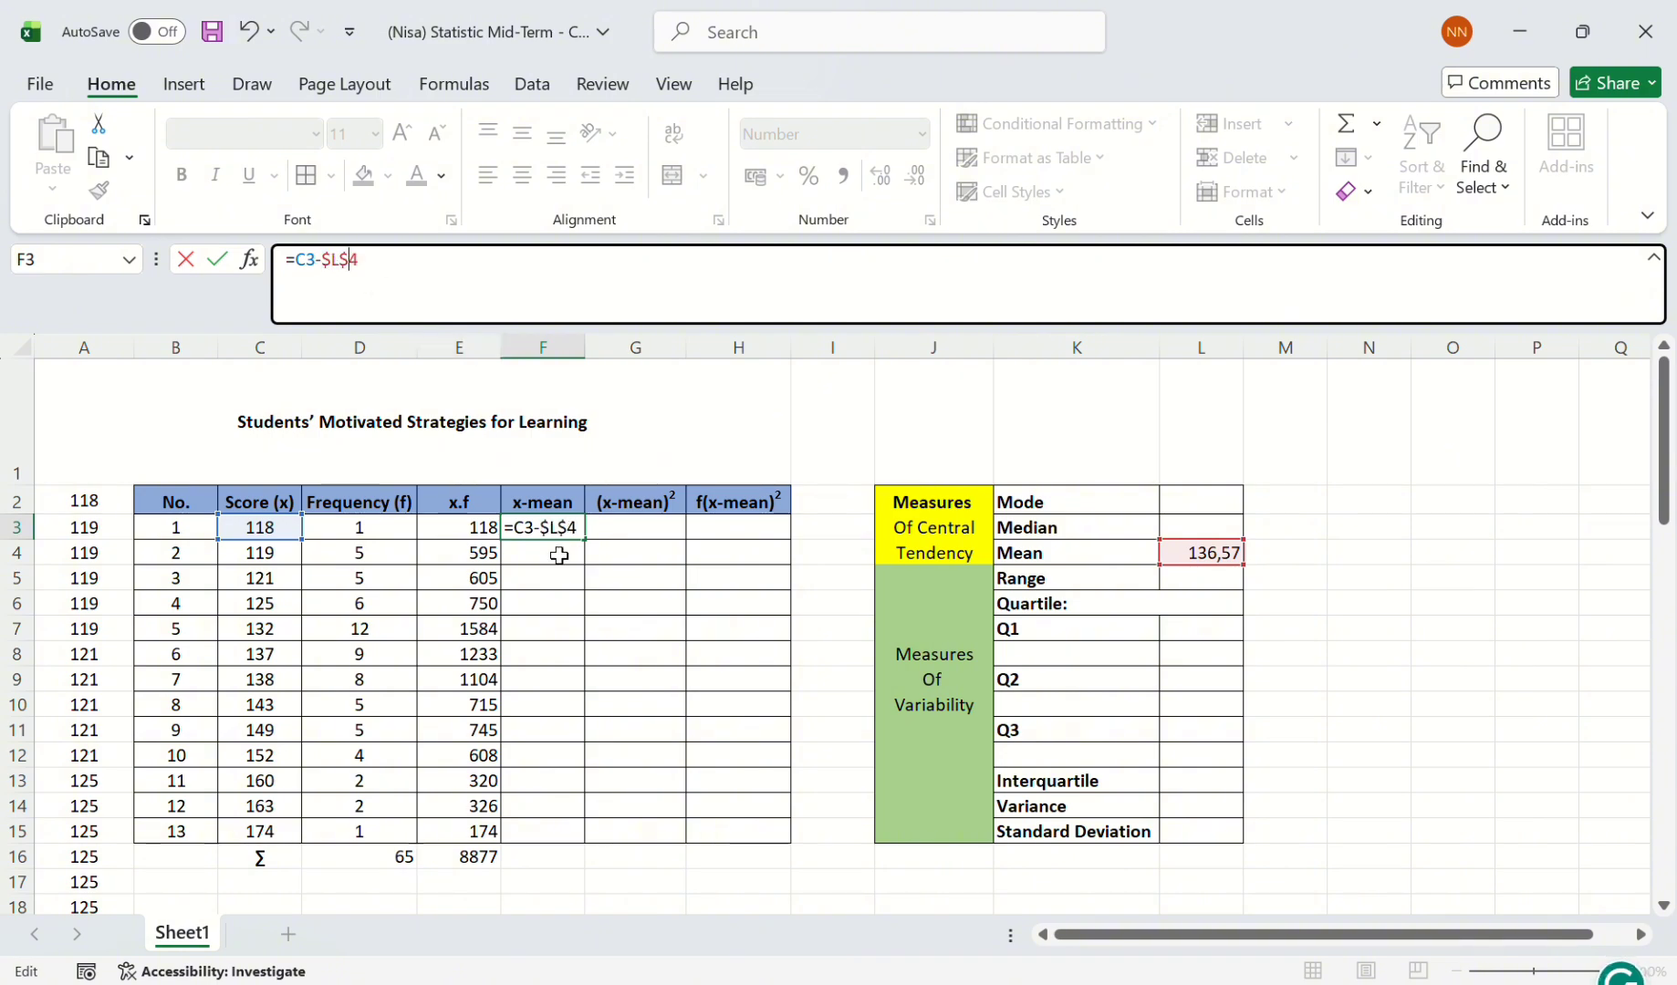
pyautogui.press('Return')
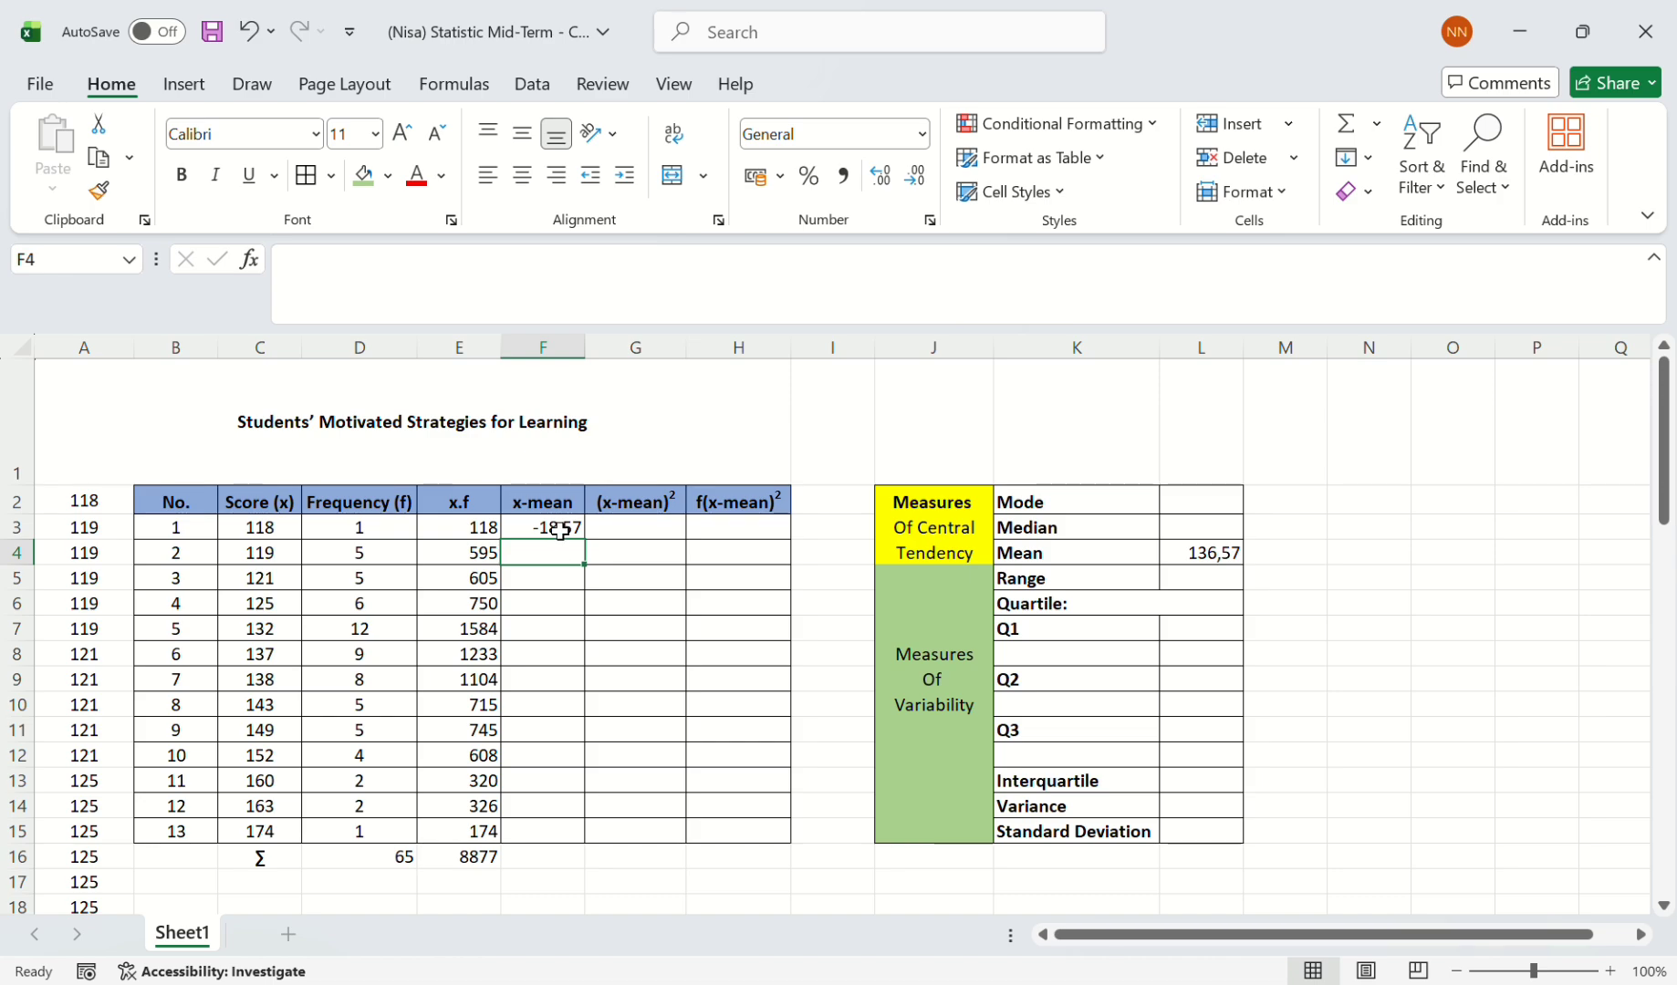
pyautogui.click(560, 530)
pyautogui.moveTo(584, 540); pyautogui.dragTo(561, 832)
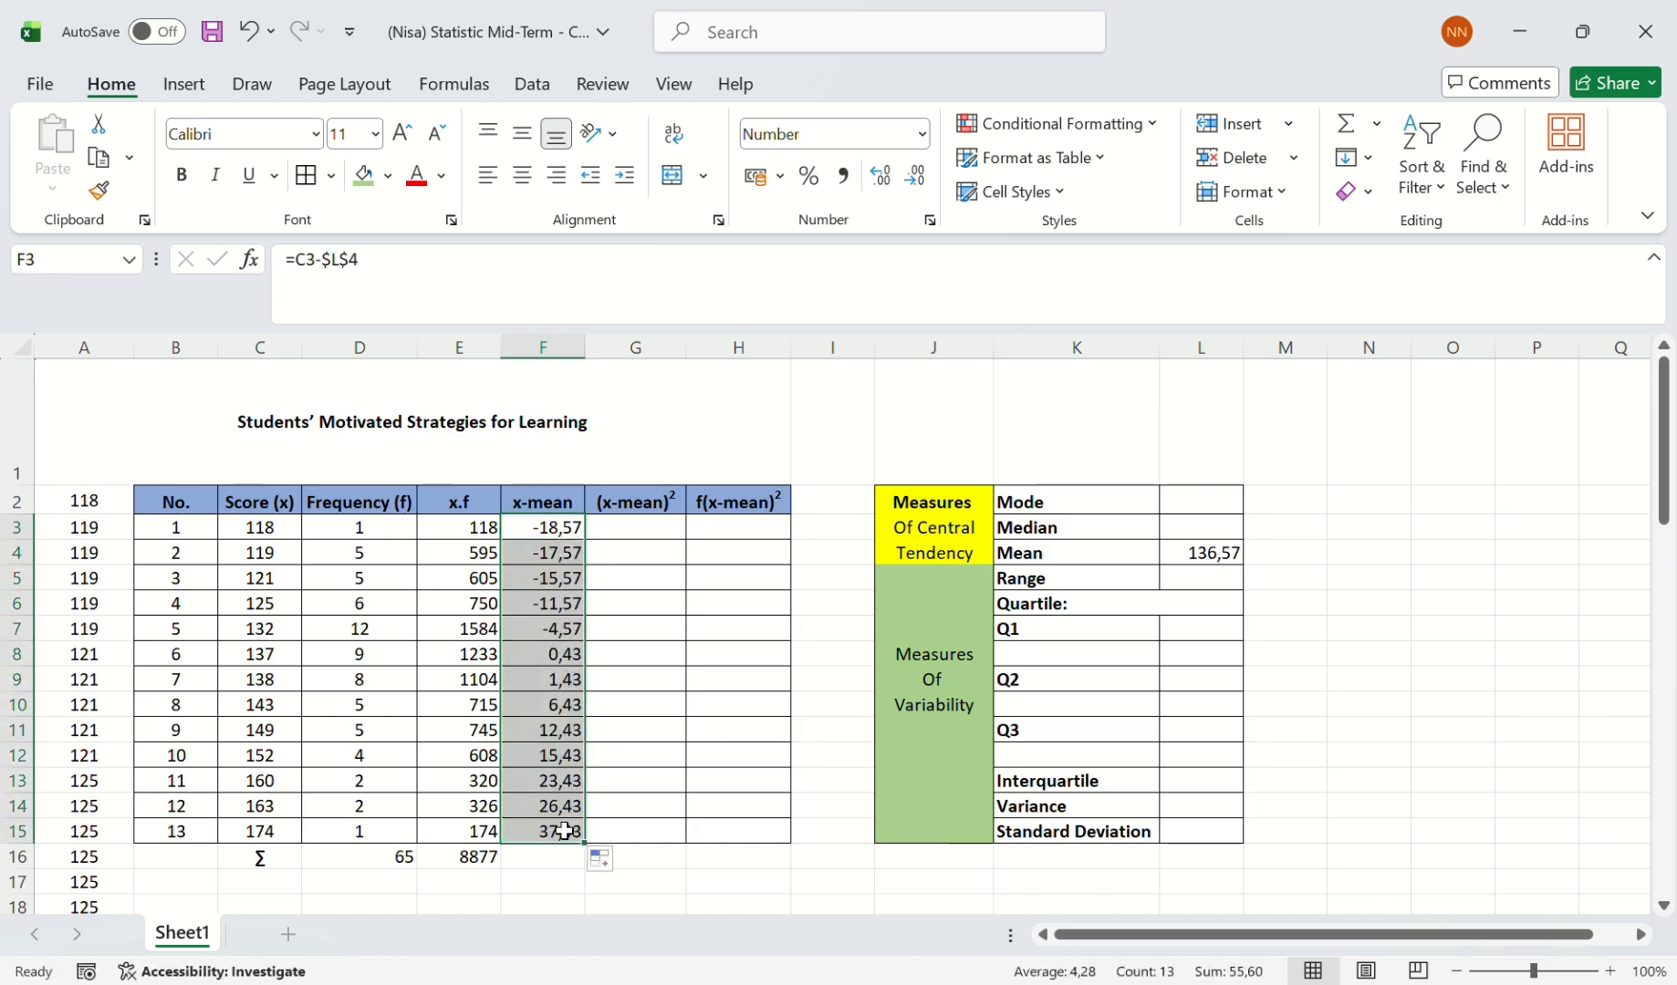
# - Calculate the (x-mean)² column with =F3^2 in G3, filled down through G15
pyautogui.click(627, 523)
pyautogui.write('=')
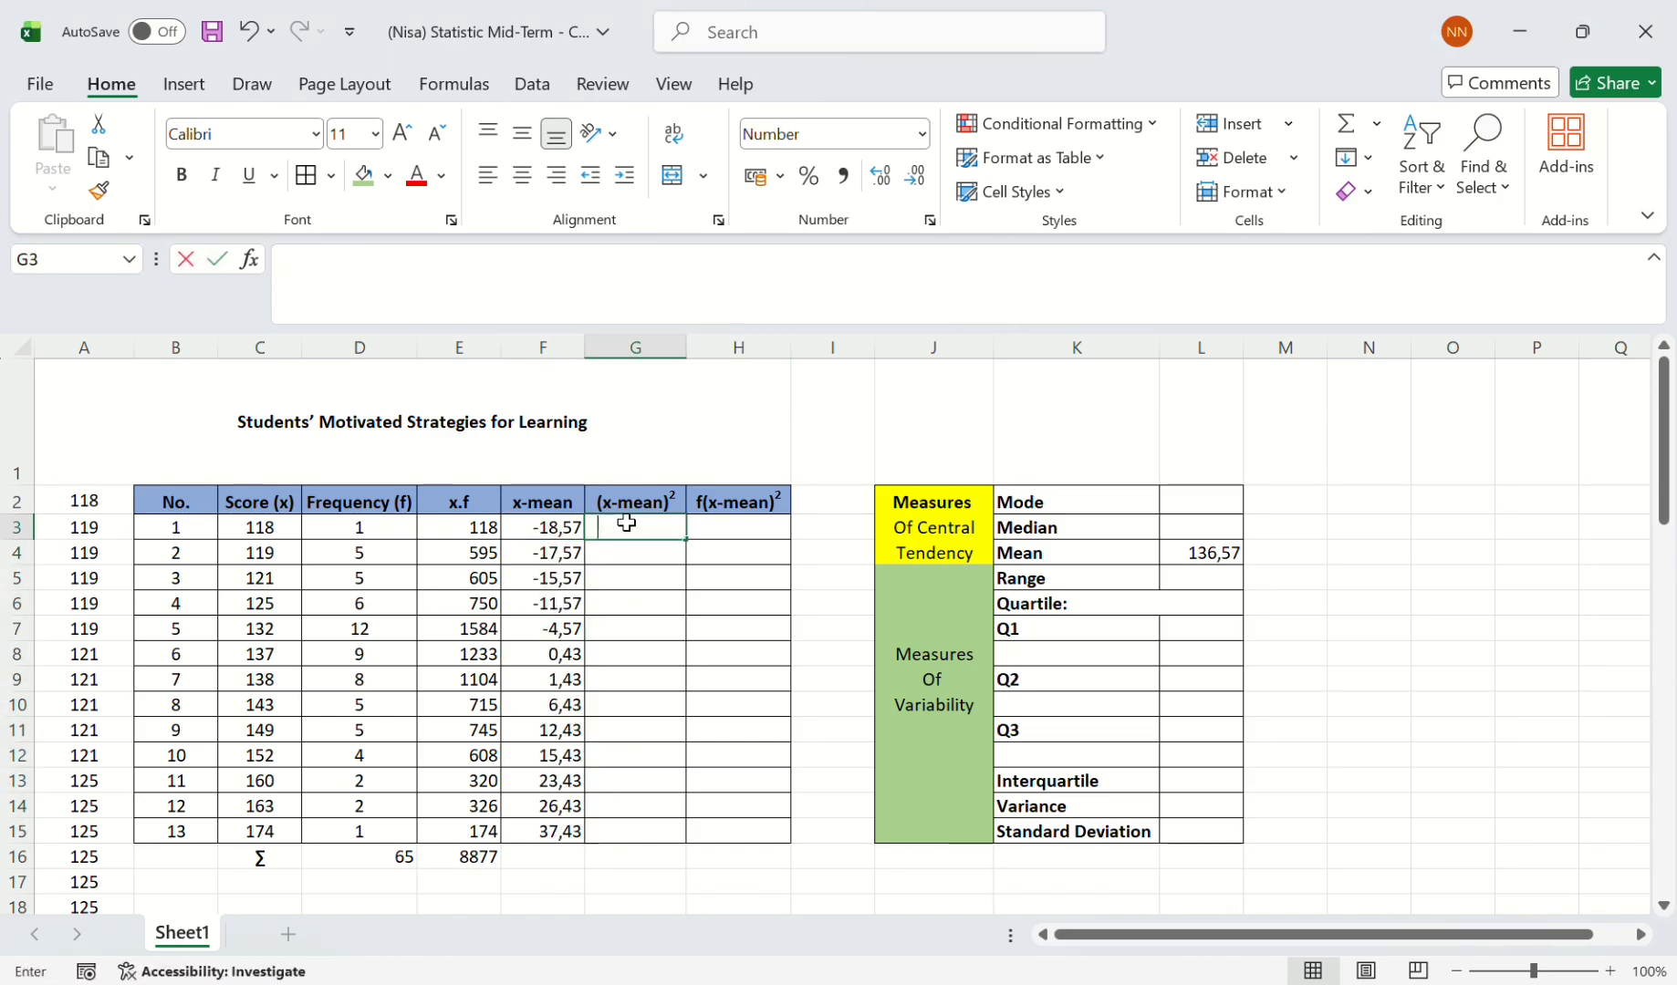
pyautogui.click(559, 529)
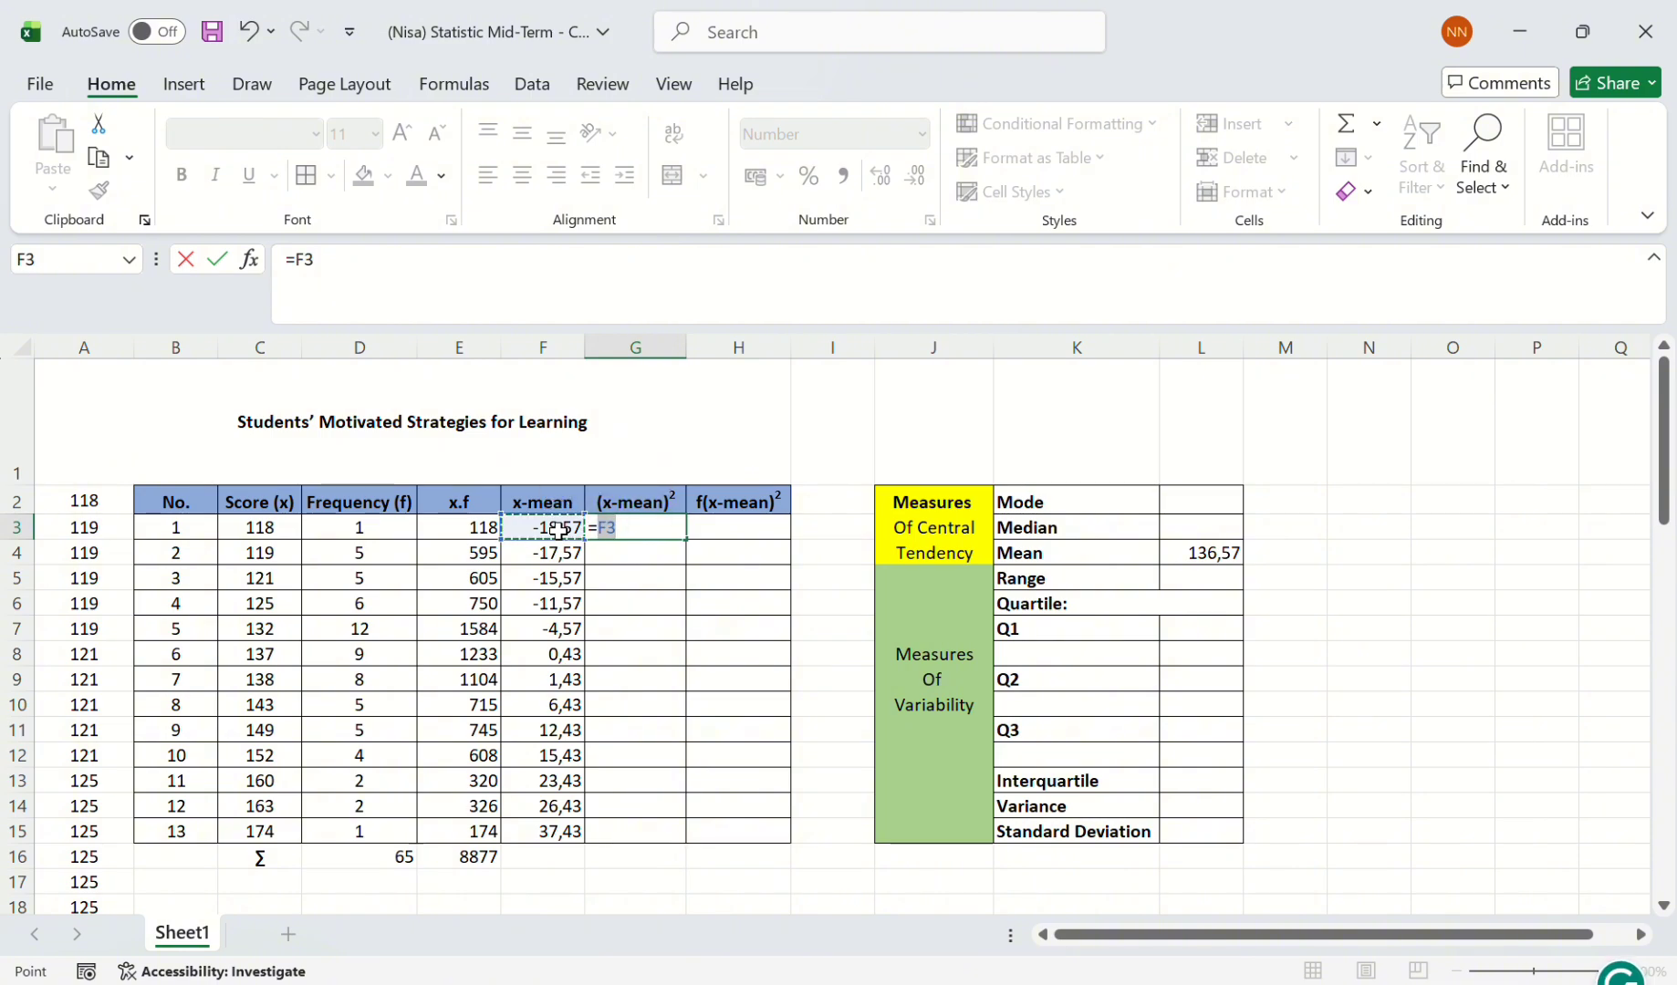
pyautogui.write('^2')
pyautogui.press('Return')
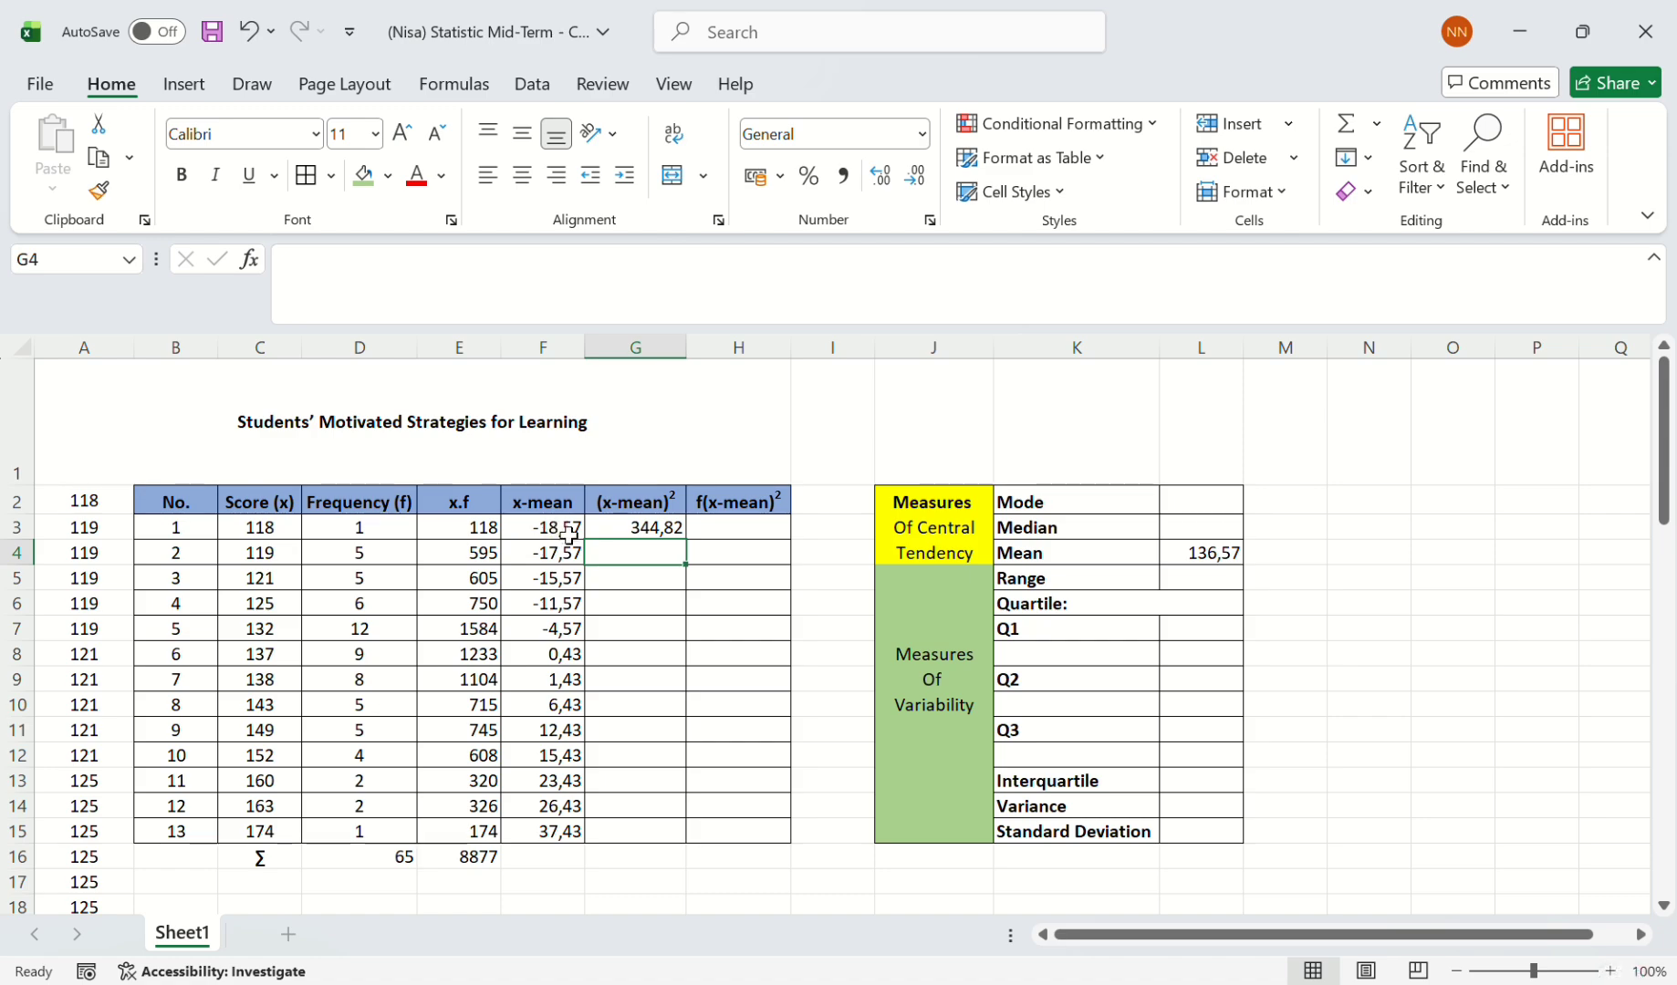
pyautogui.click(671, 523)
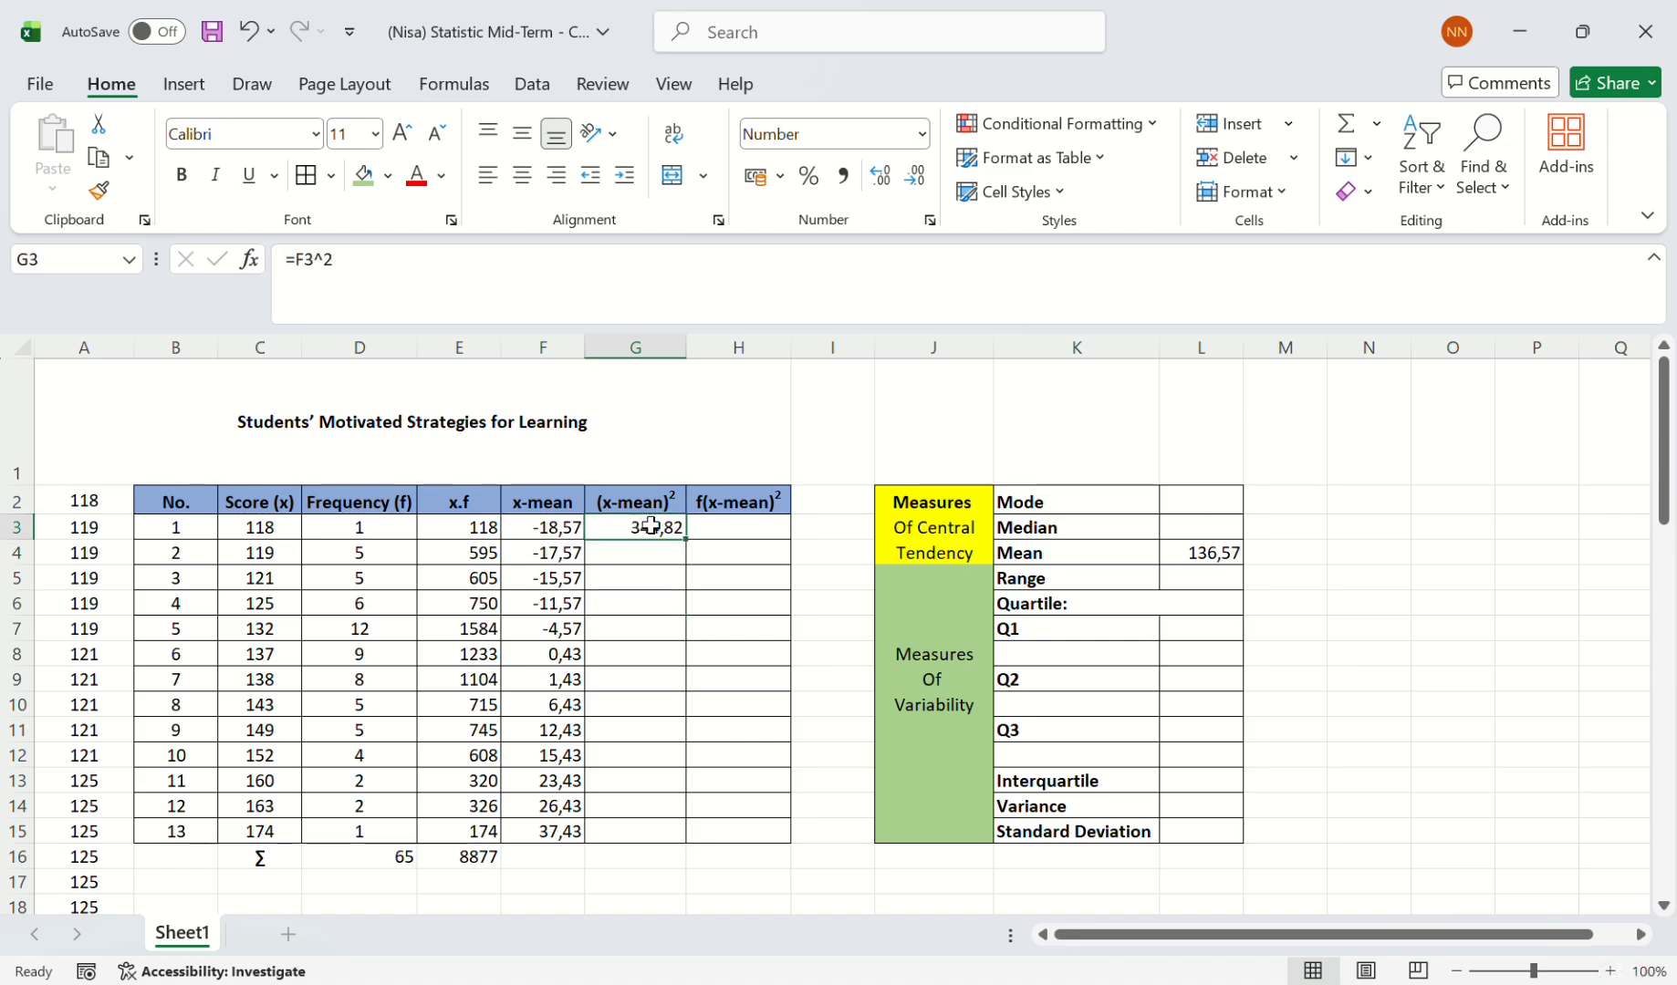
pyautogui.moveTo(686, 541); pyautogui.dragTo(667, 826)
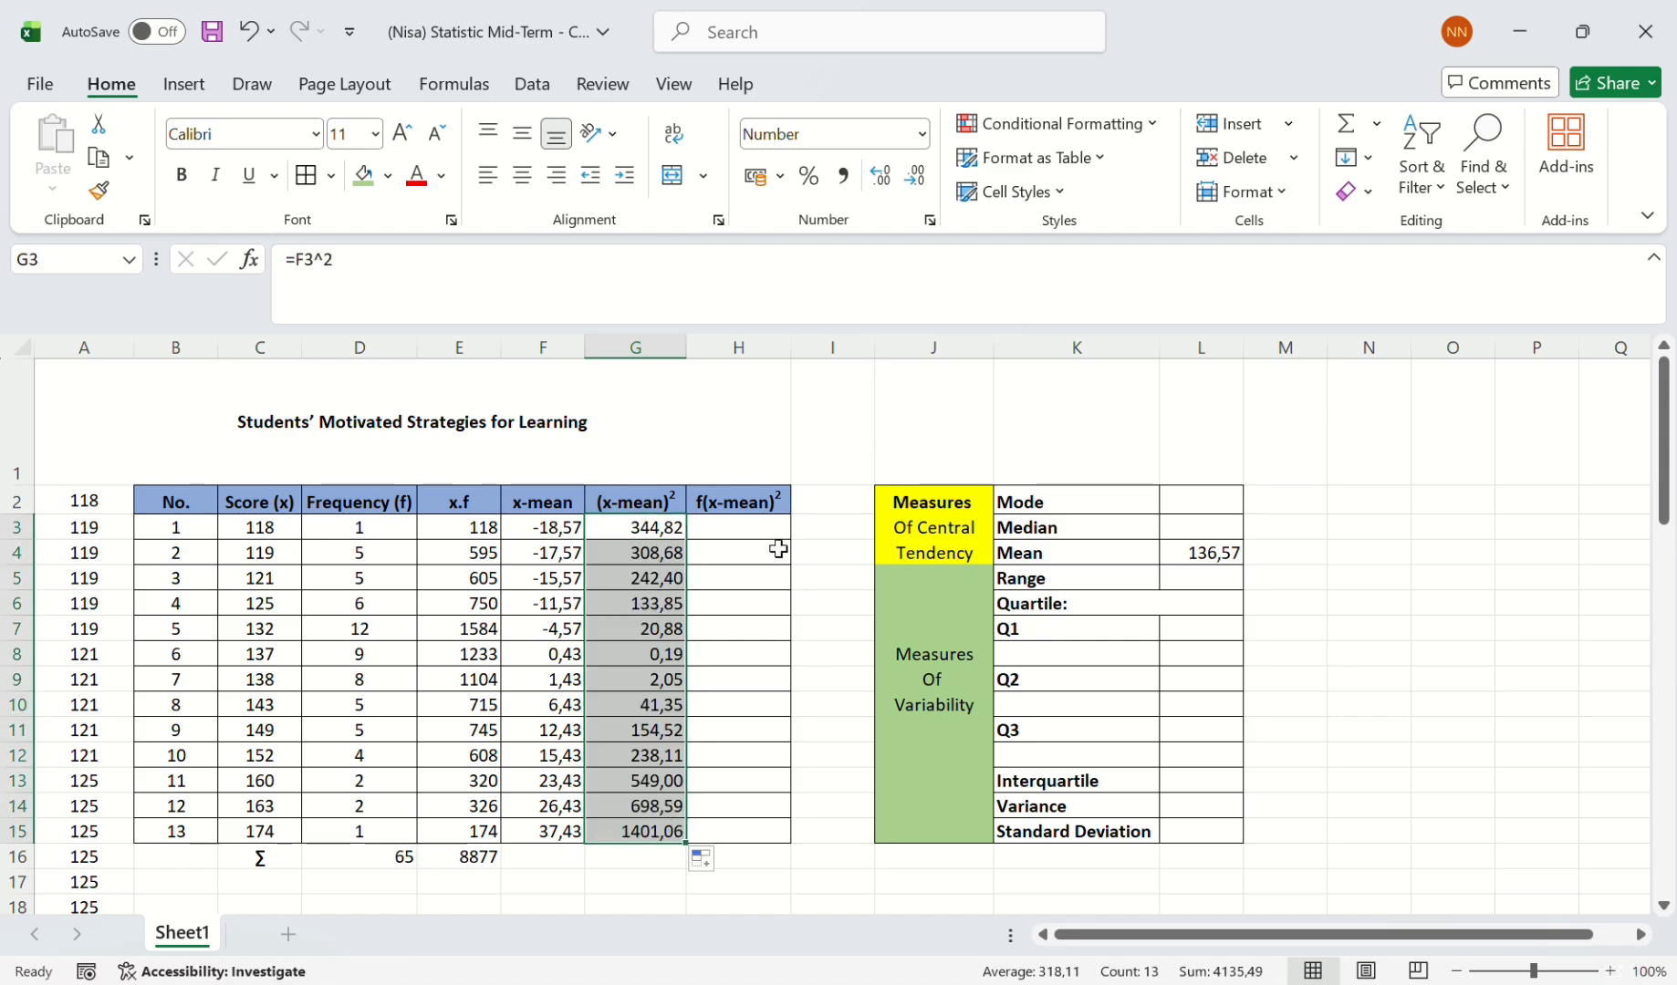
# - Calculate the f(x-mean)² column with =D3*G3 filled from H3 through H15, and format it to two decimal places
pyautogui.click(746, 527)
pyautogui.write('=')
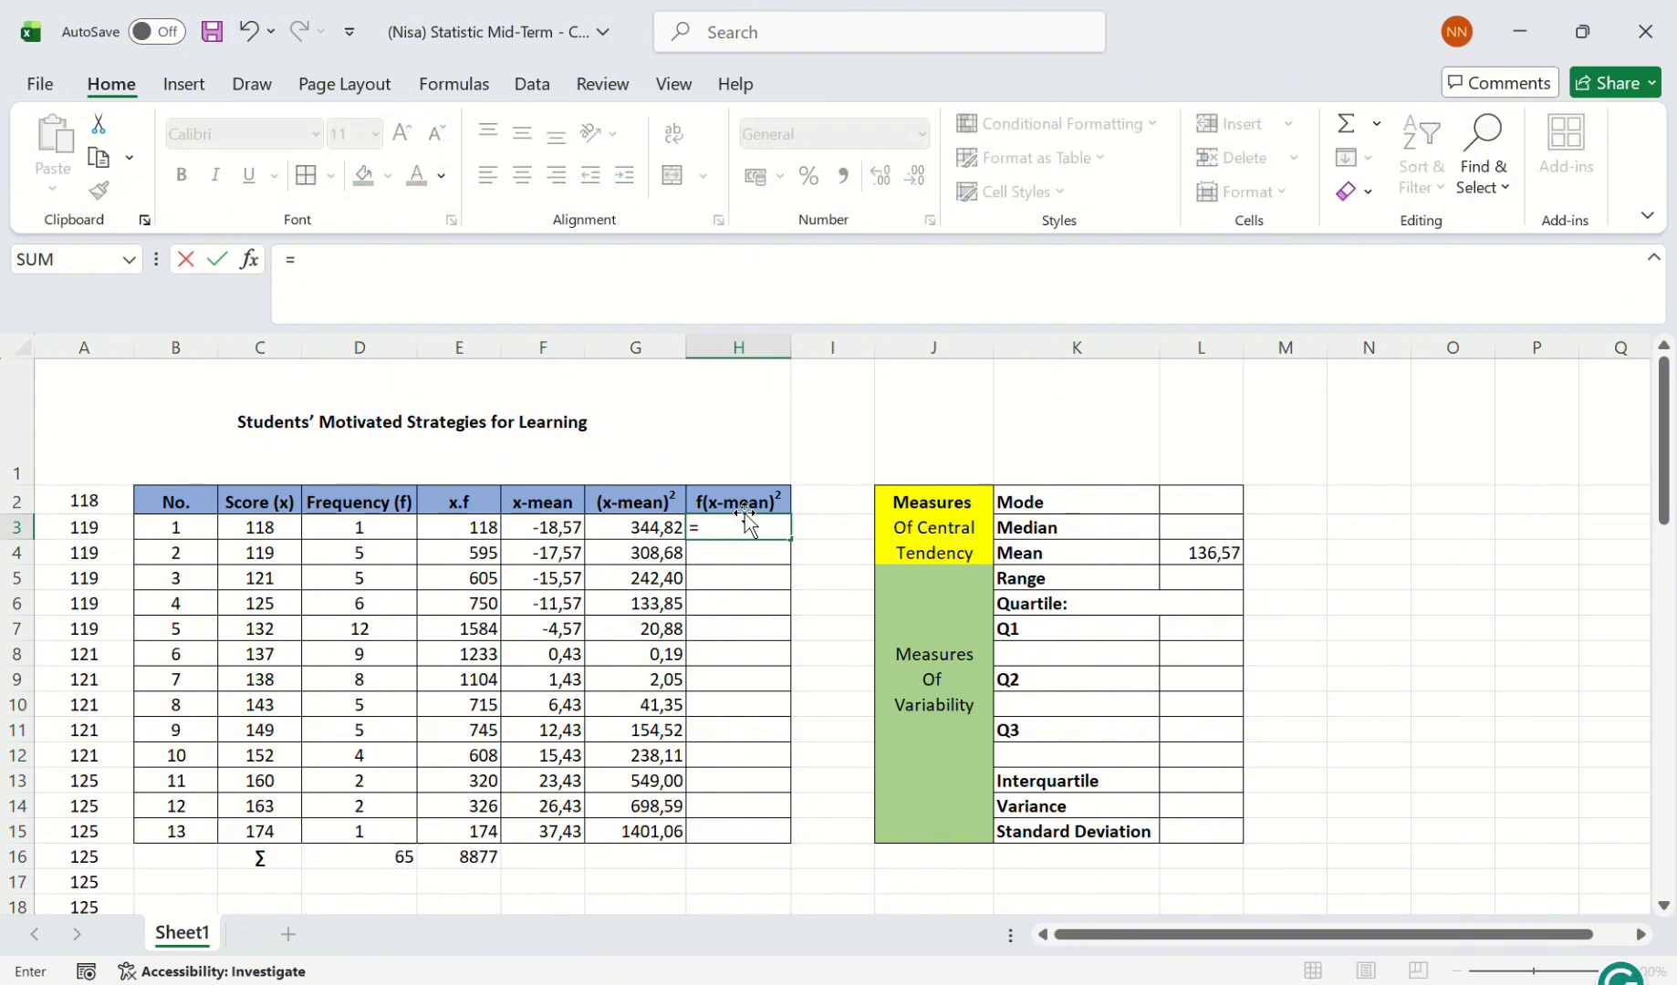
pyautogui.click(360, 531)
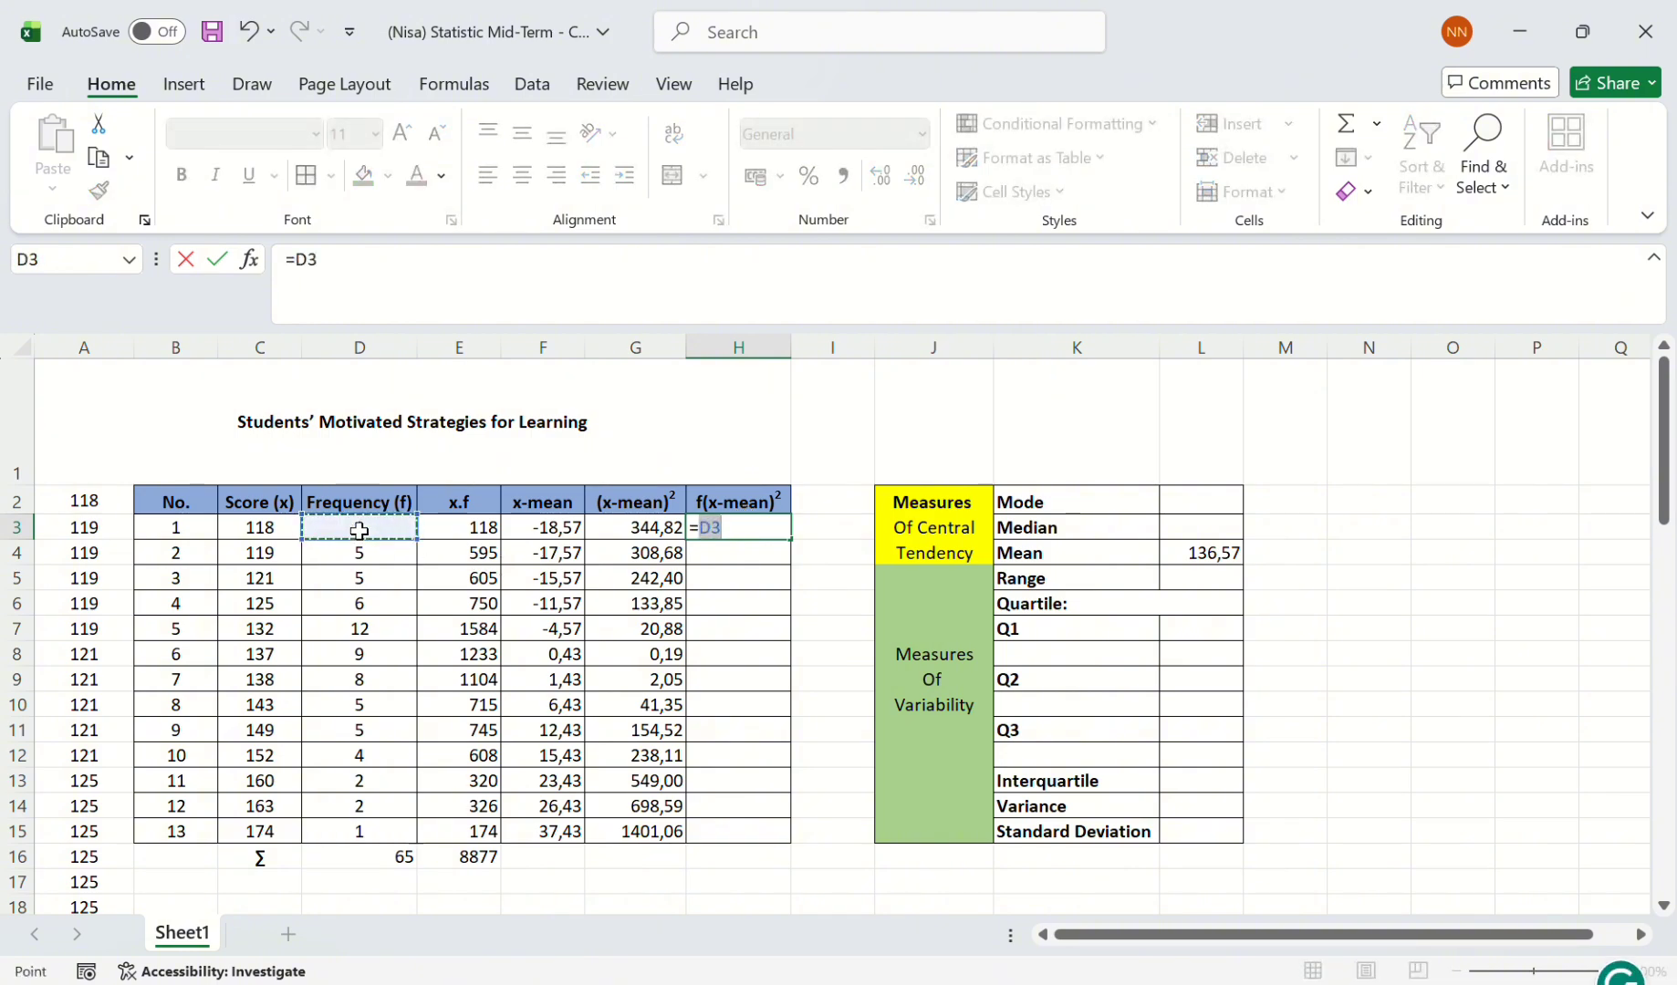
pyautogui.click(376, 274)
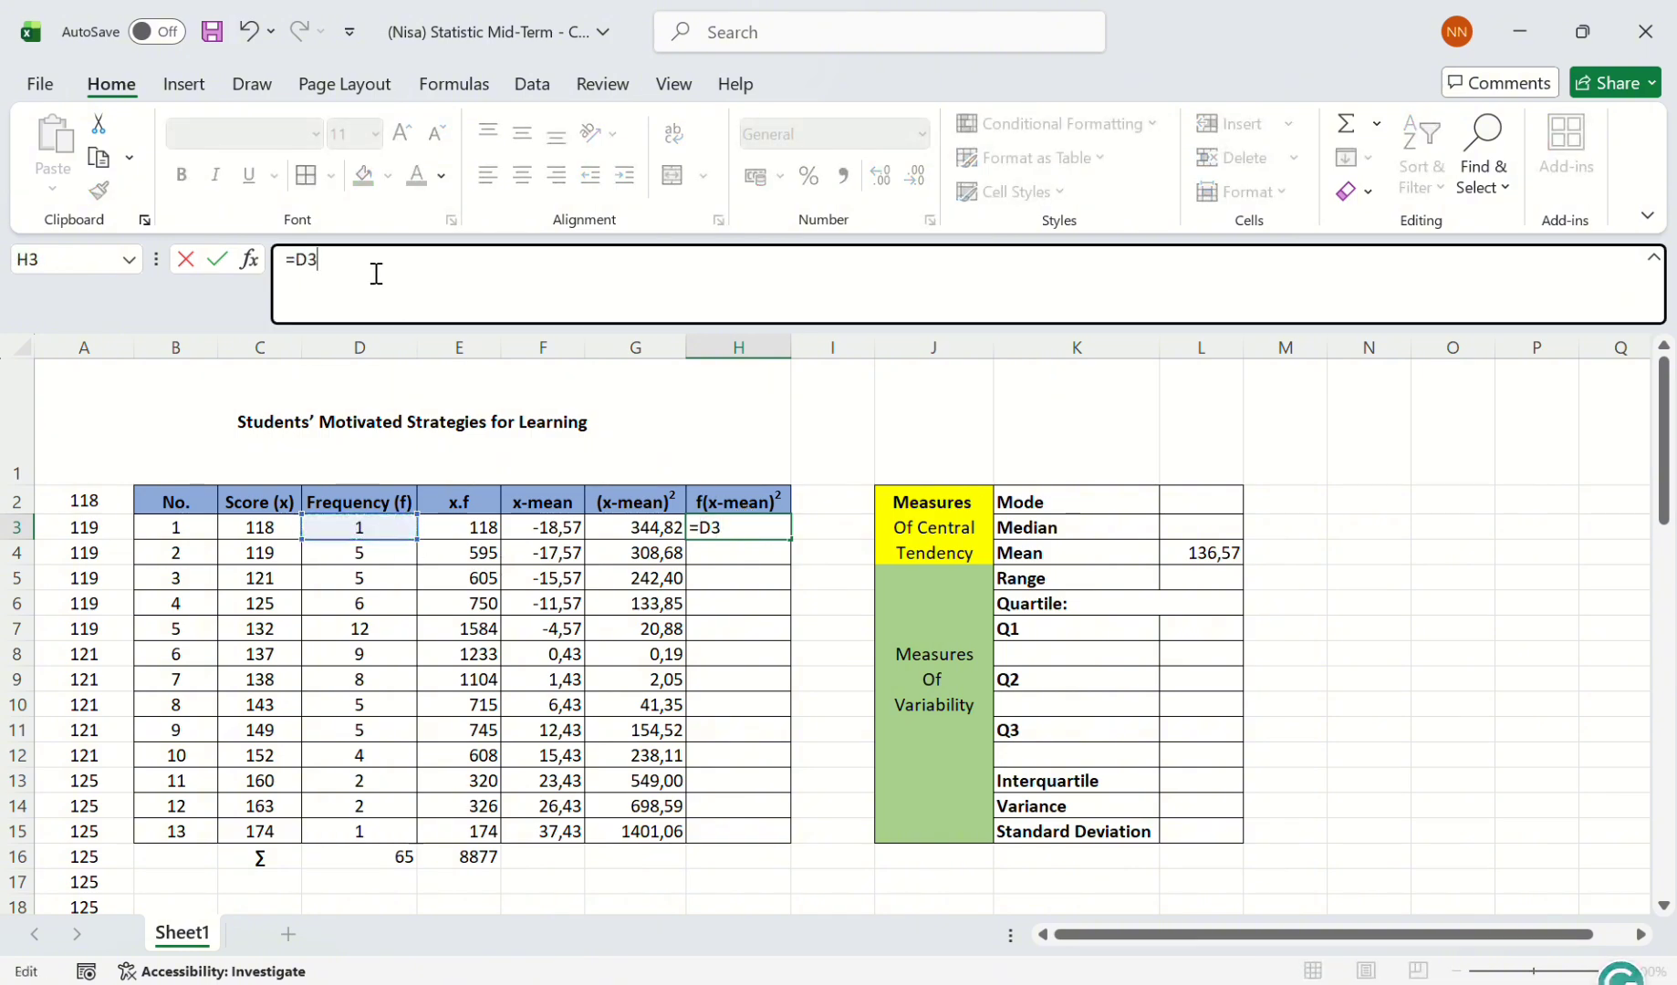
pyautogui.write('*')
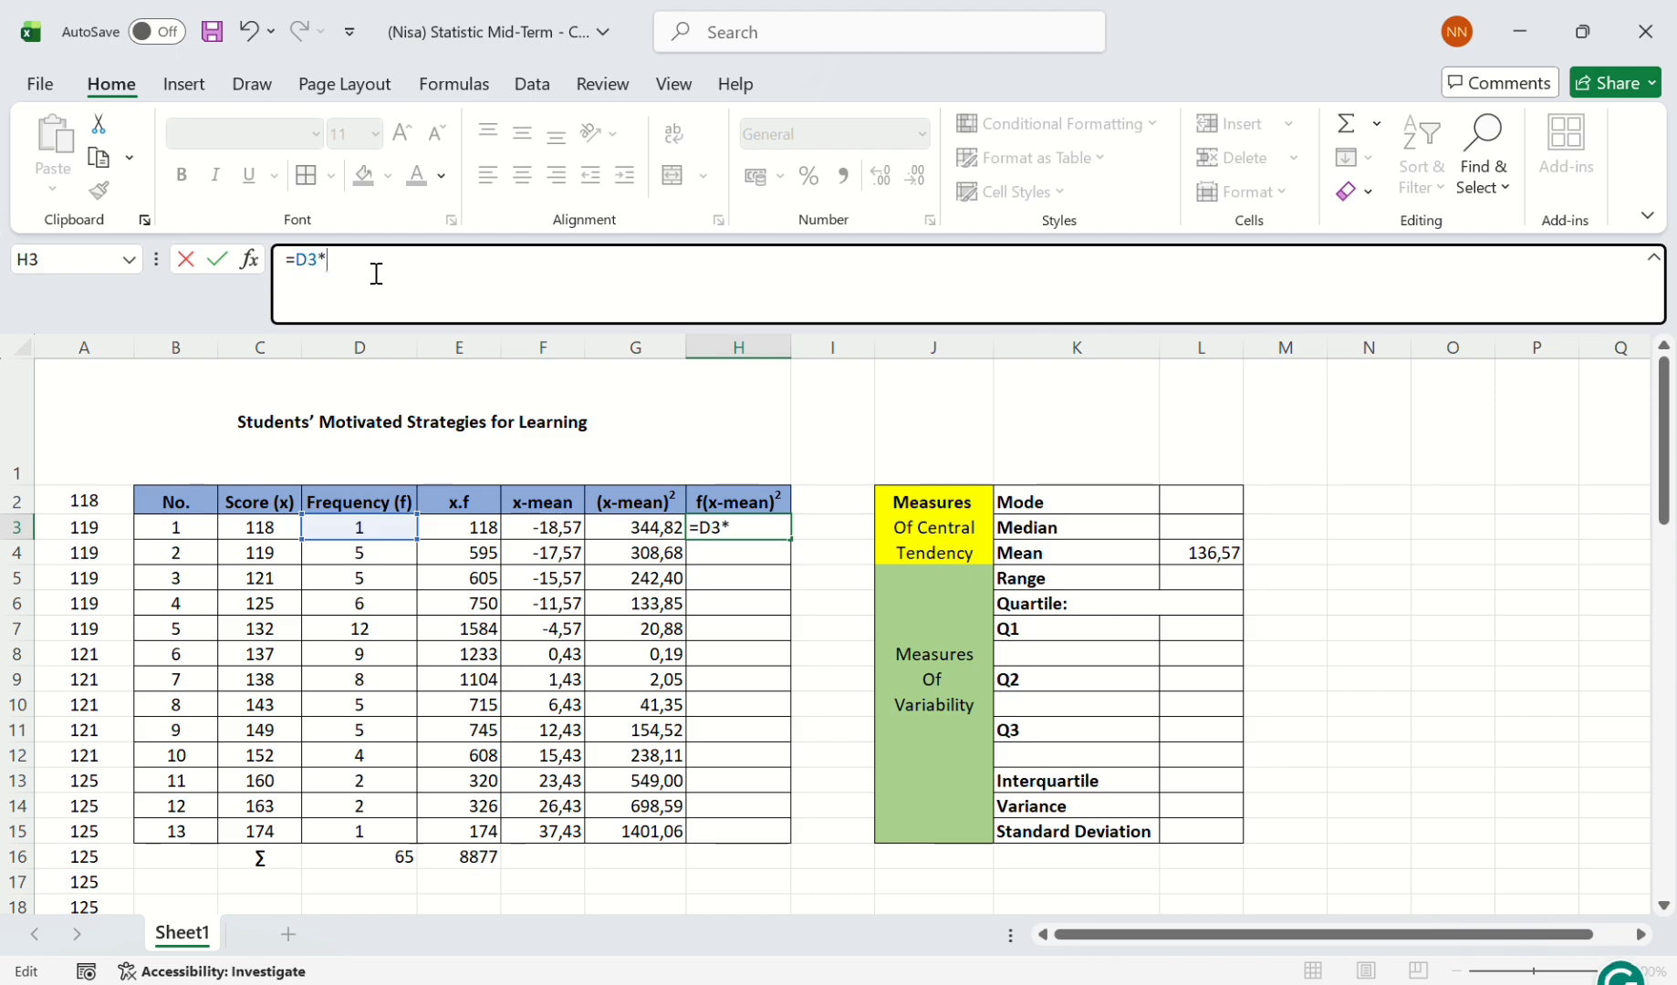
pyautogui.click(619, 532)
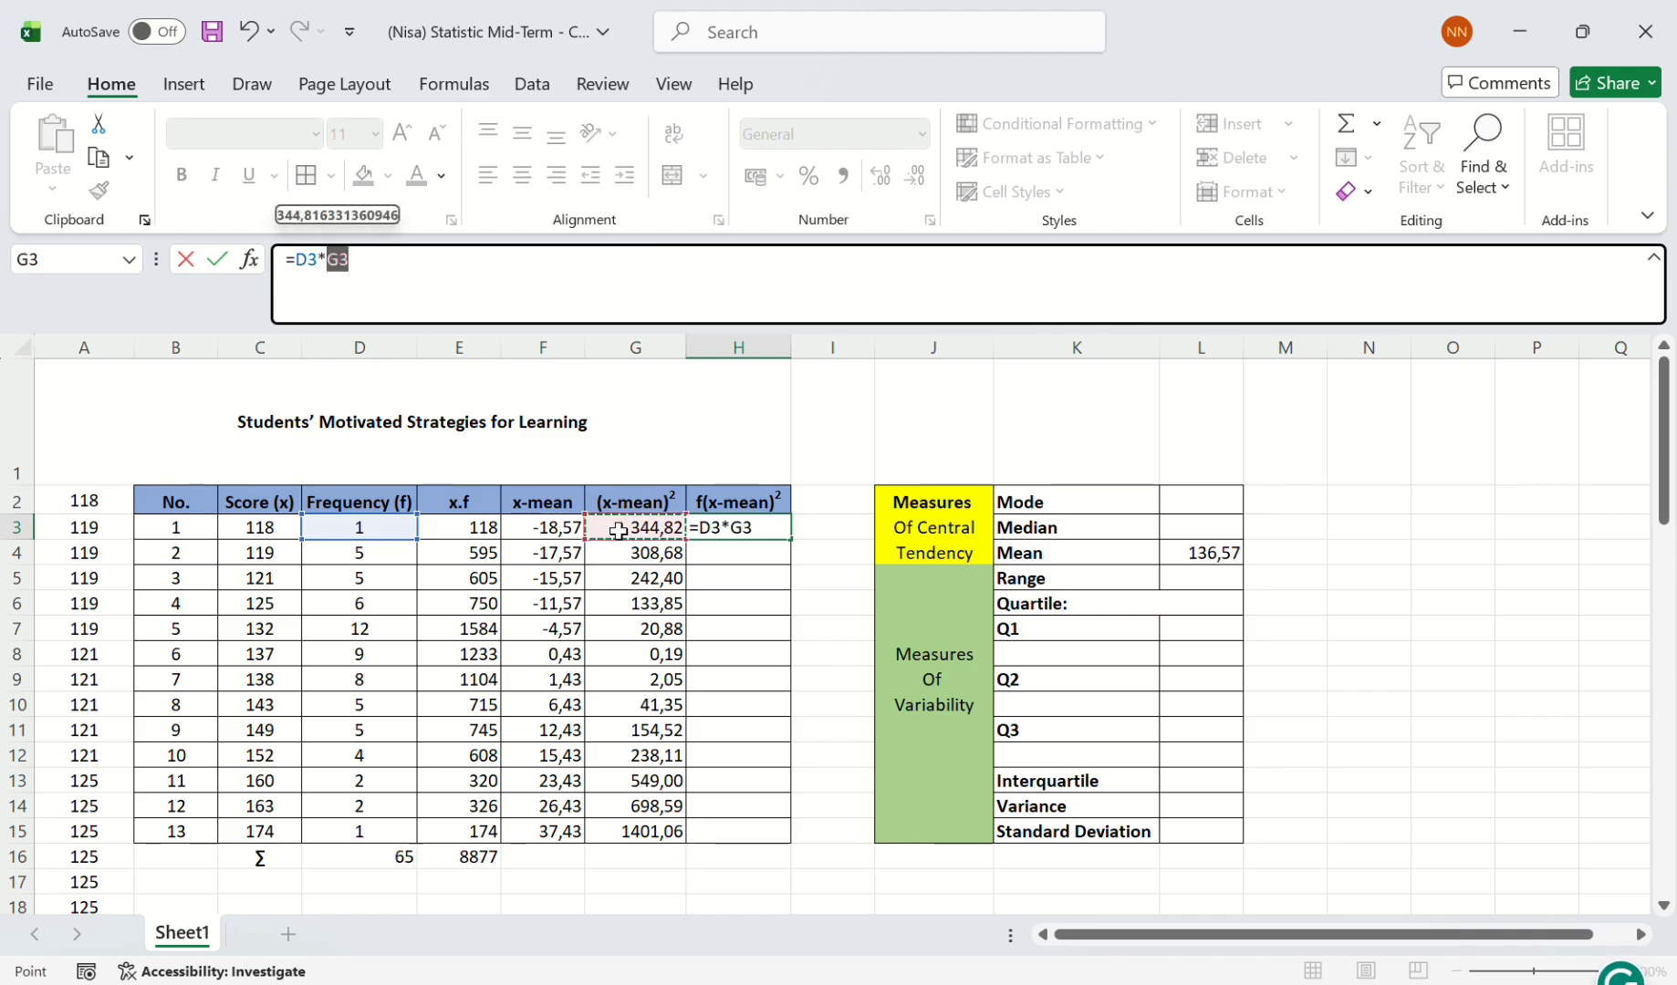
pyautogui.press('Return')
pyautogui.click(758, 529)
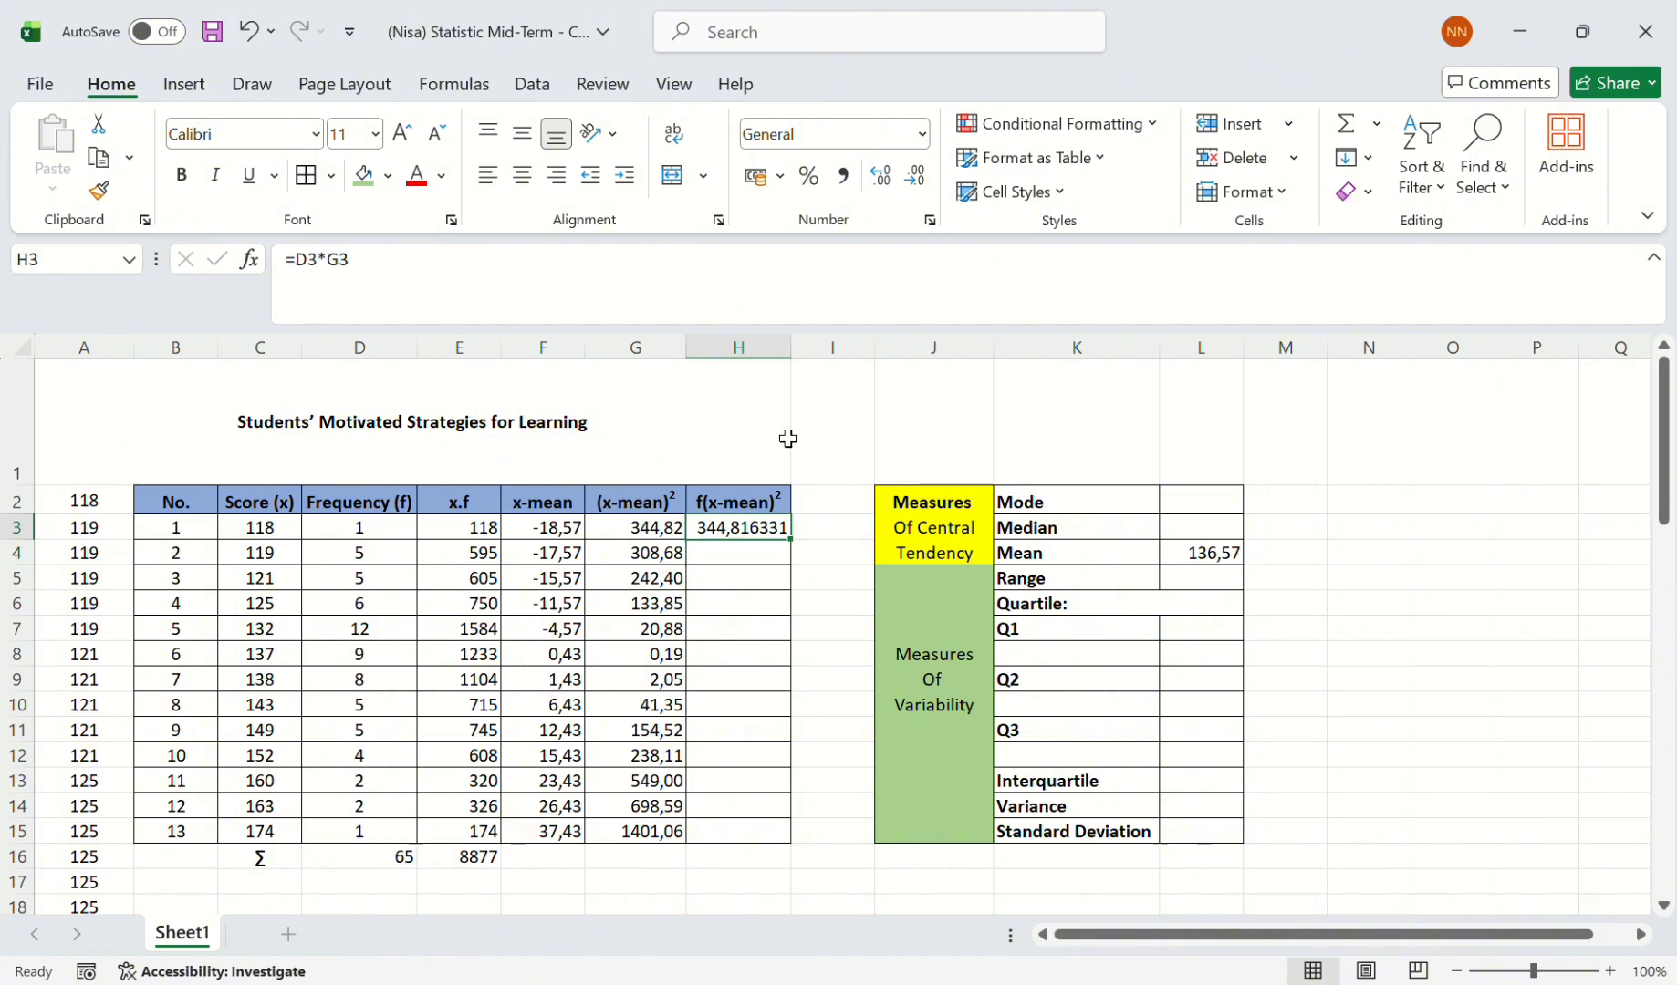
pyautogui.moveTo(790, 539); pyautogui.dragTo(780, 835)
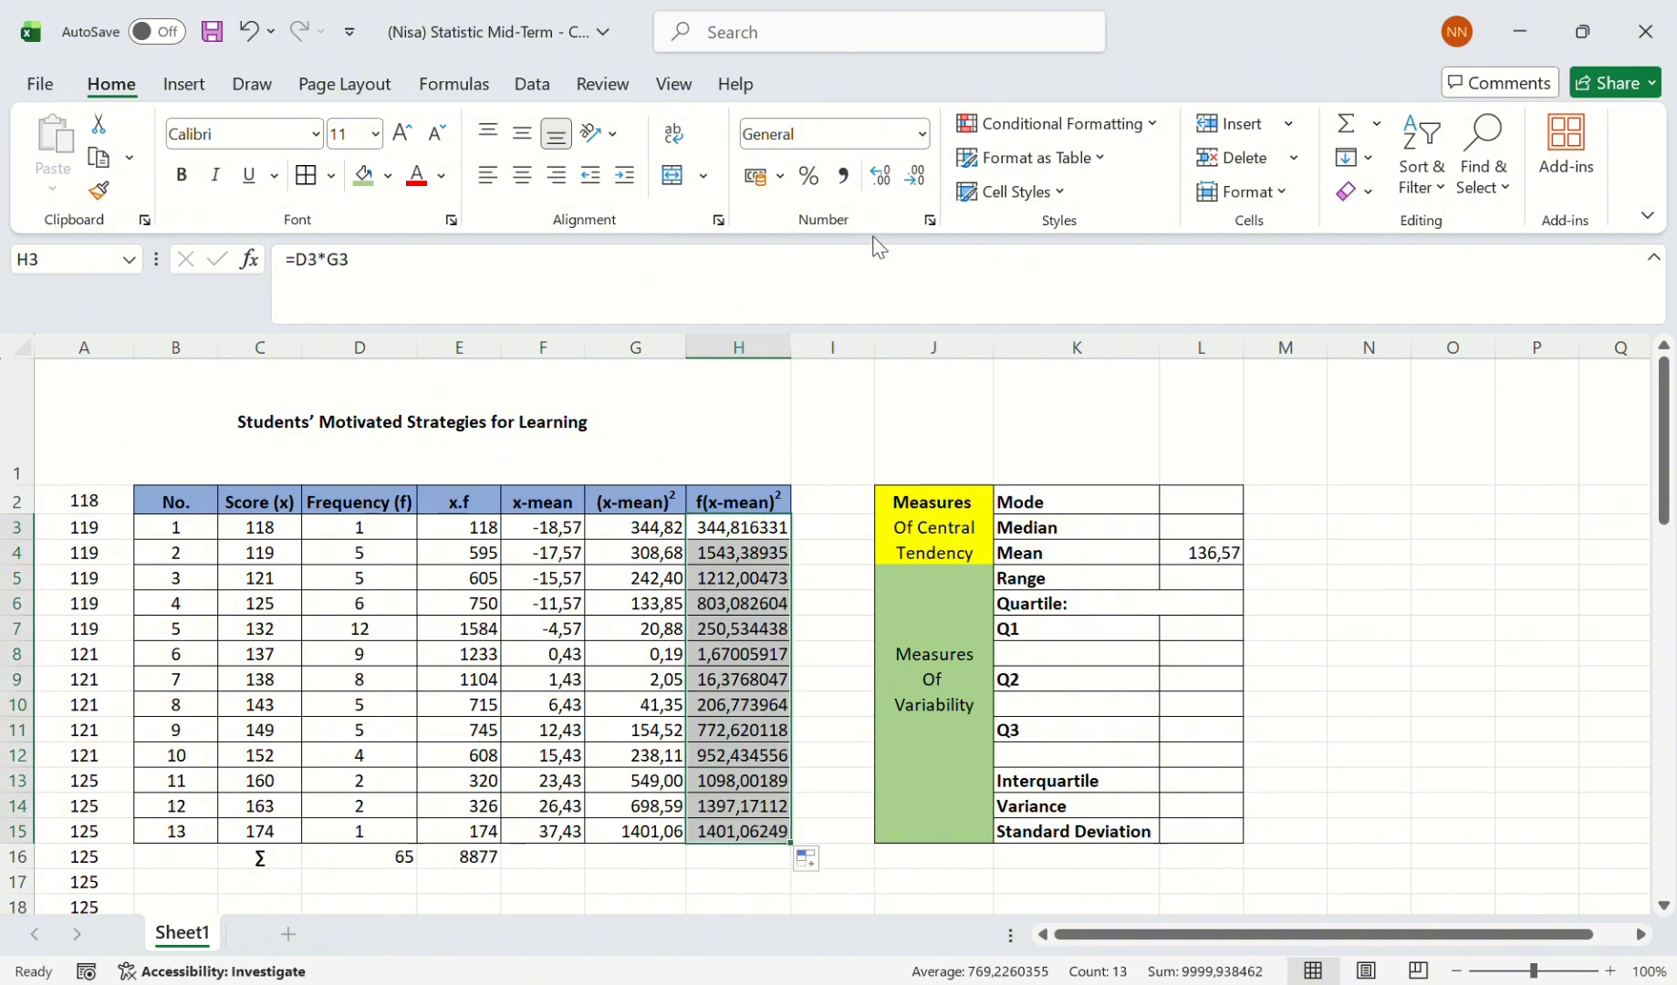
pyautogui.click(914, 176)
pyautogui.click(836, 540)
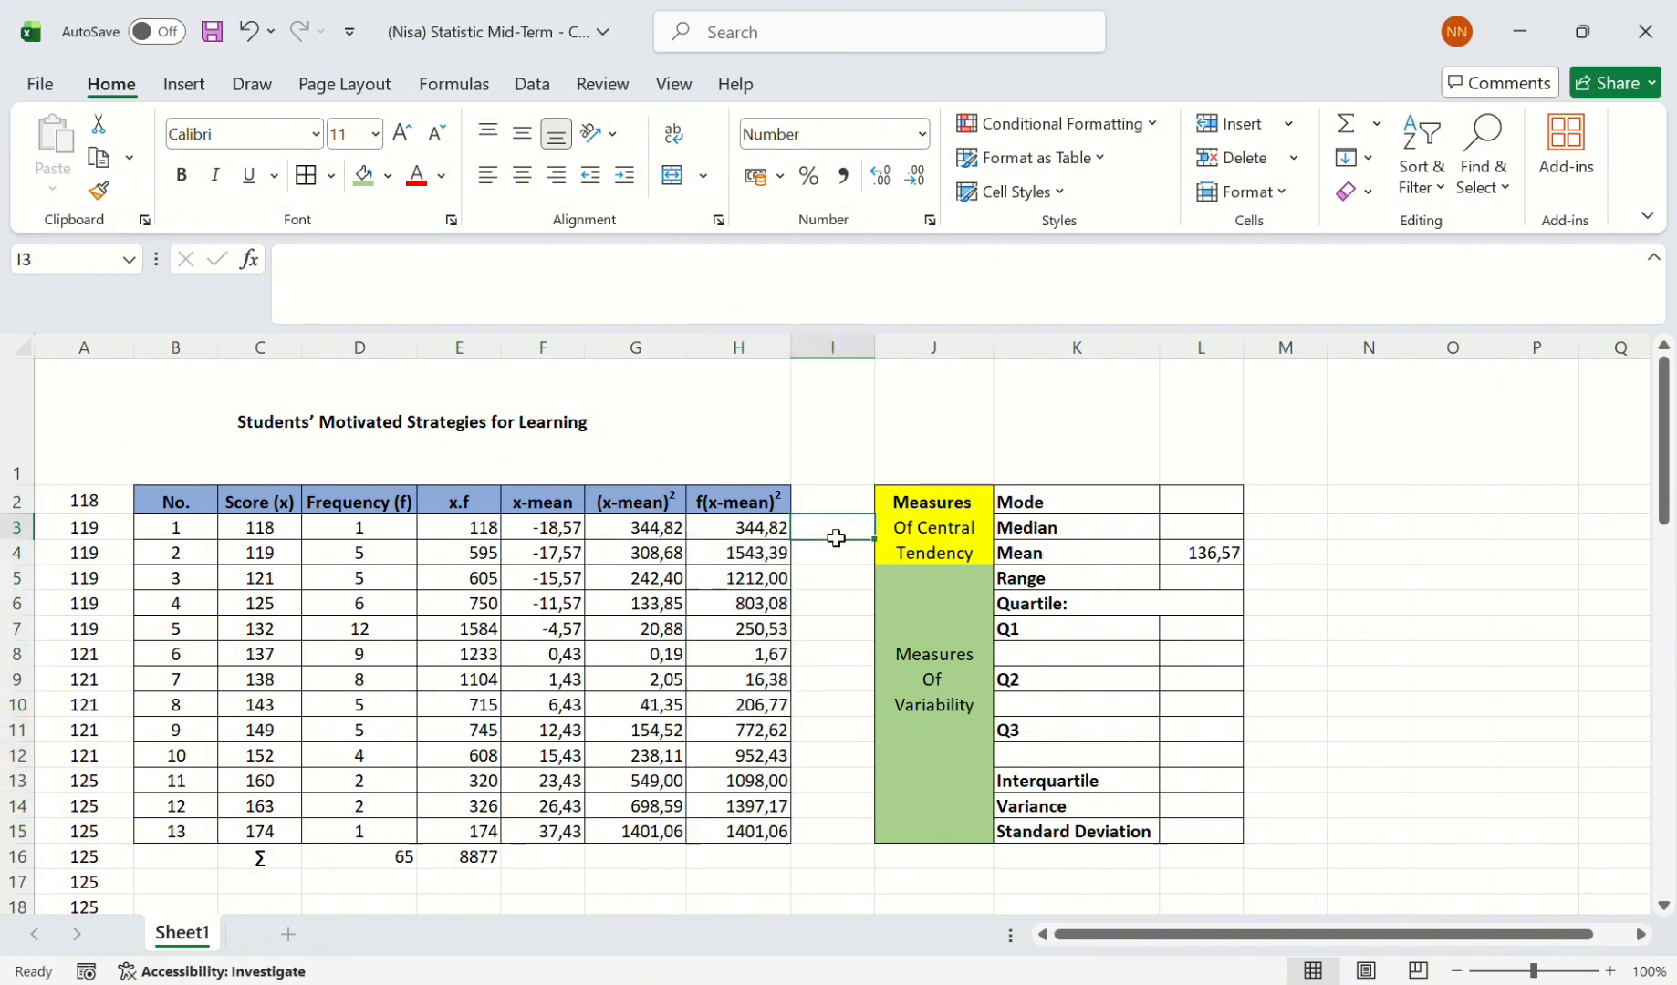
# - Extend the E16 sum formula across to H16, and format the totals in G16:H16 to two decimal places
pyautogui.click(445, 856)
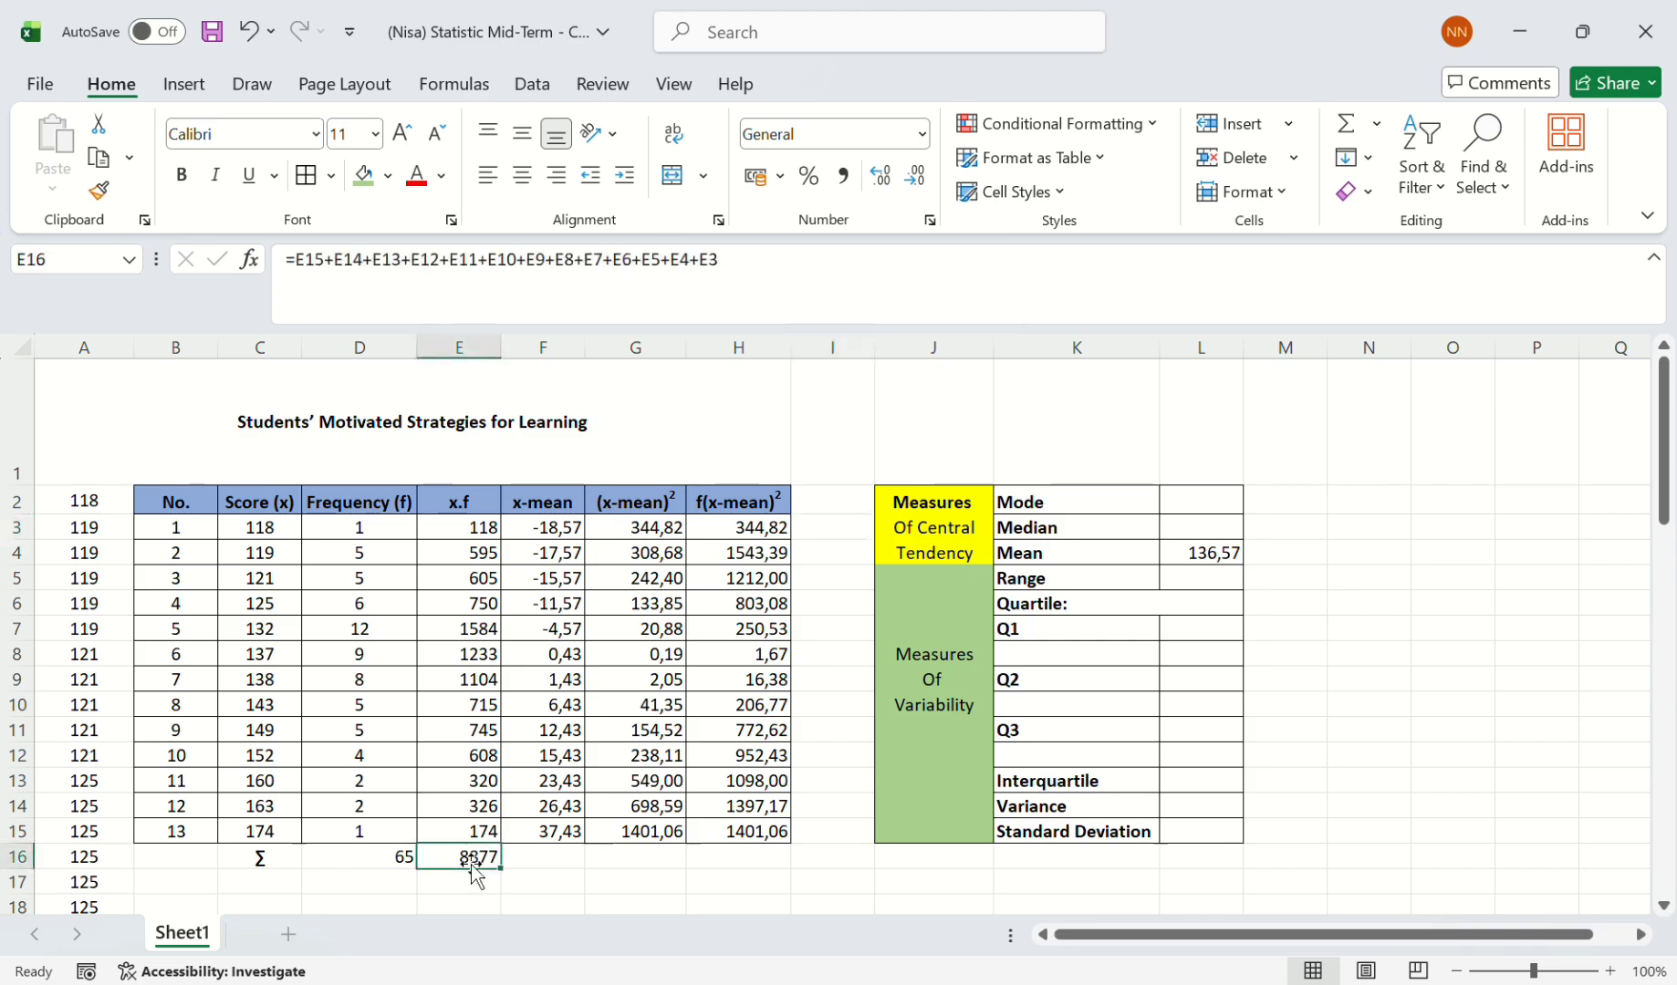
pyautogui.moveTo(502, 867); pyautogui.dragTo(765, 874)
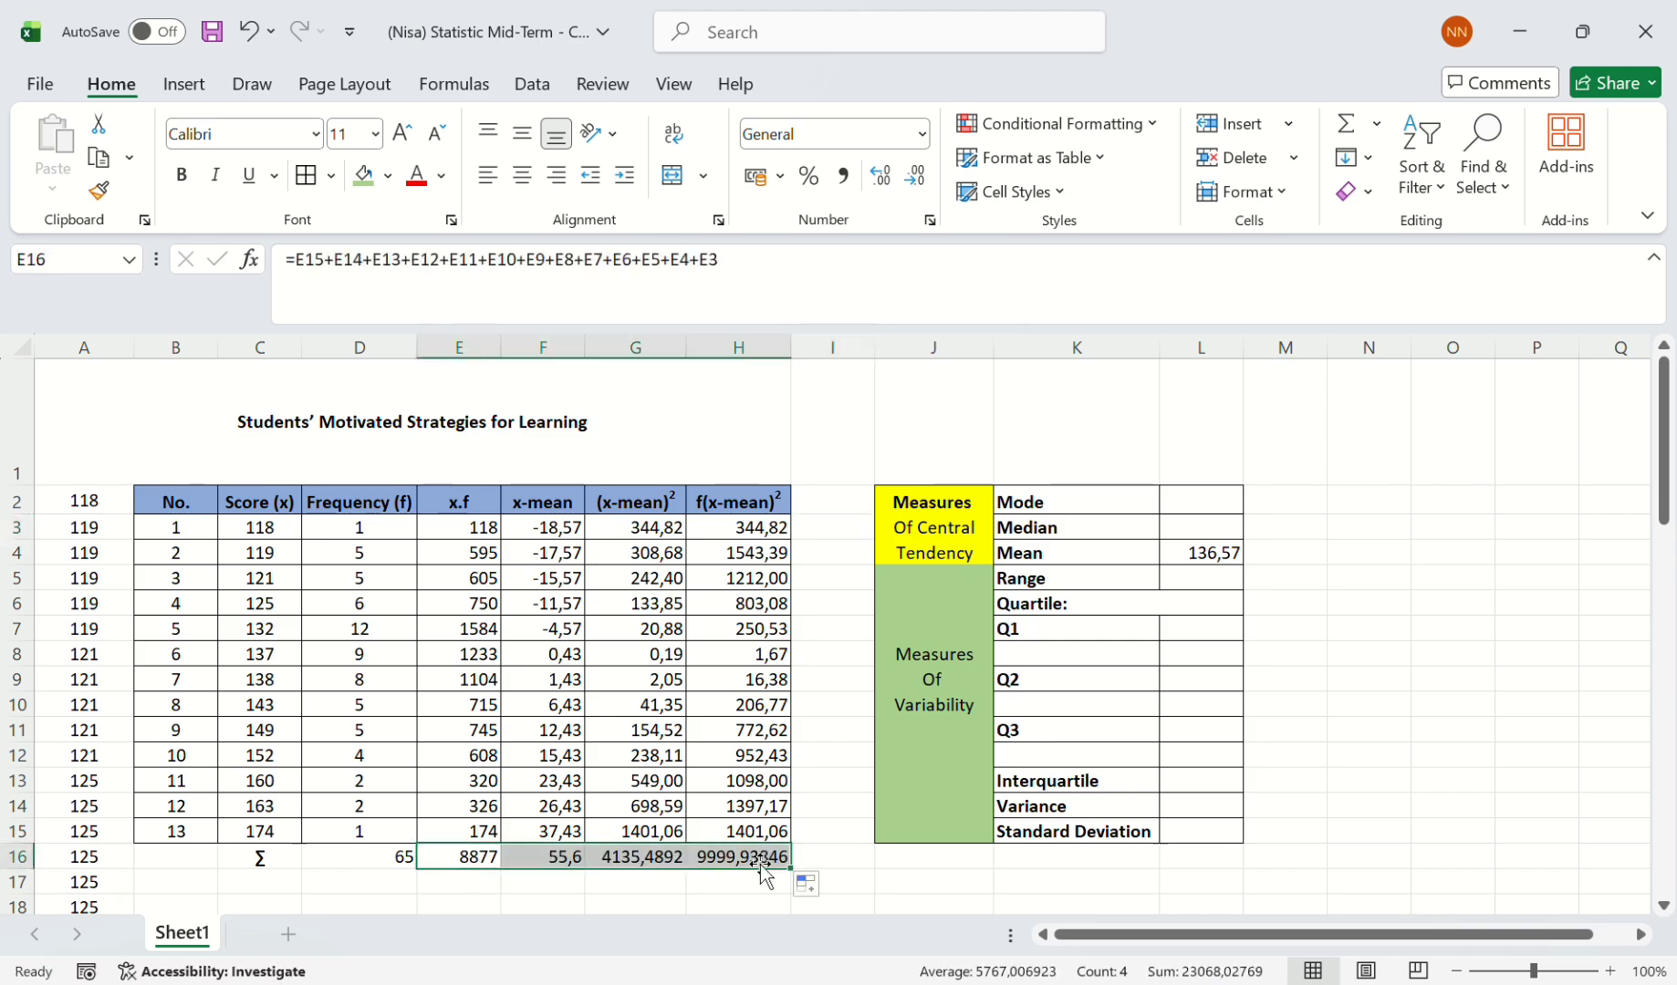
pyautogui.click(779, 753)
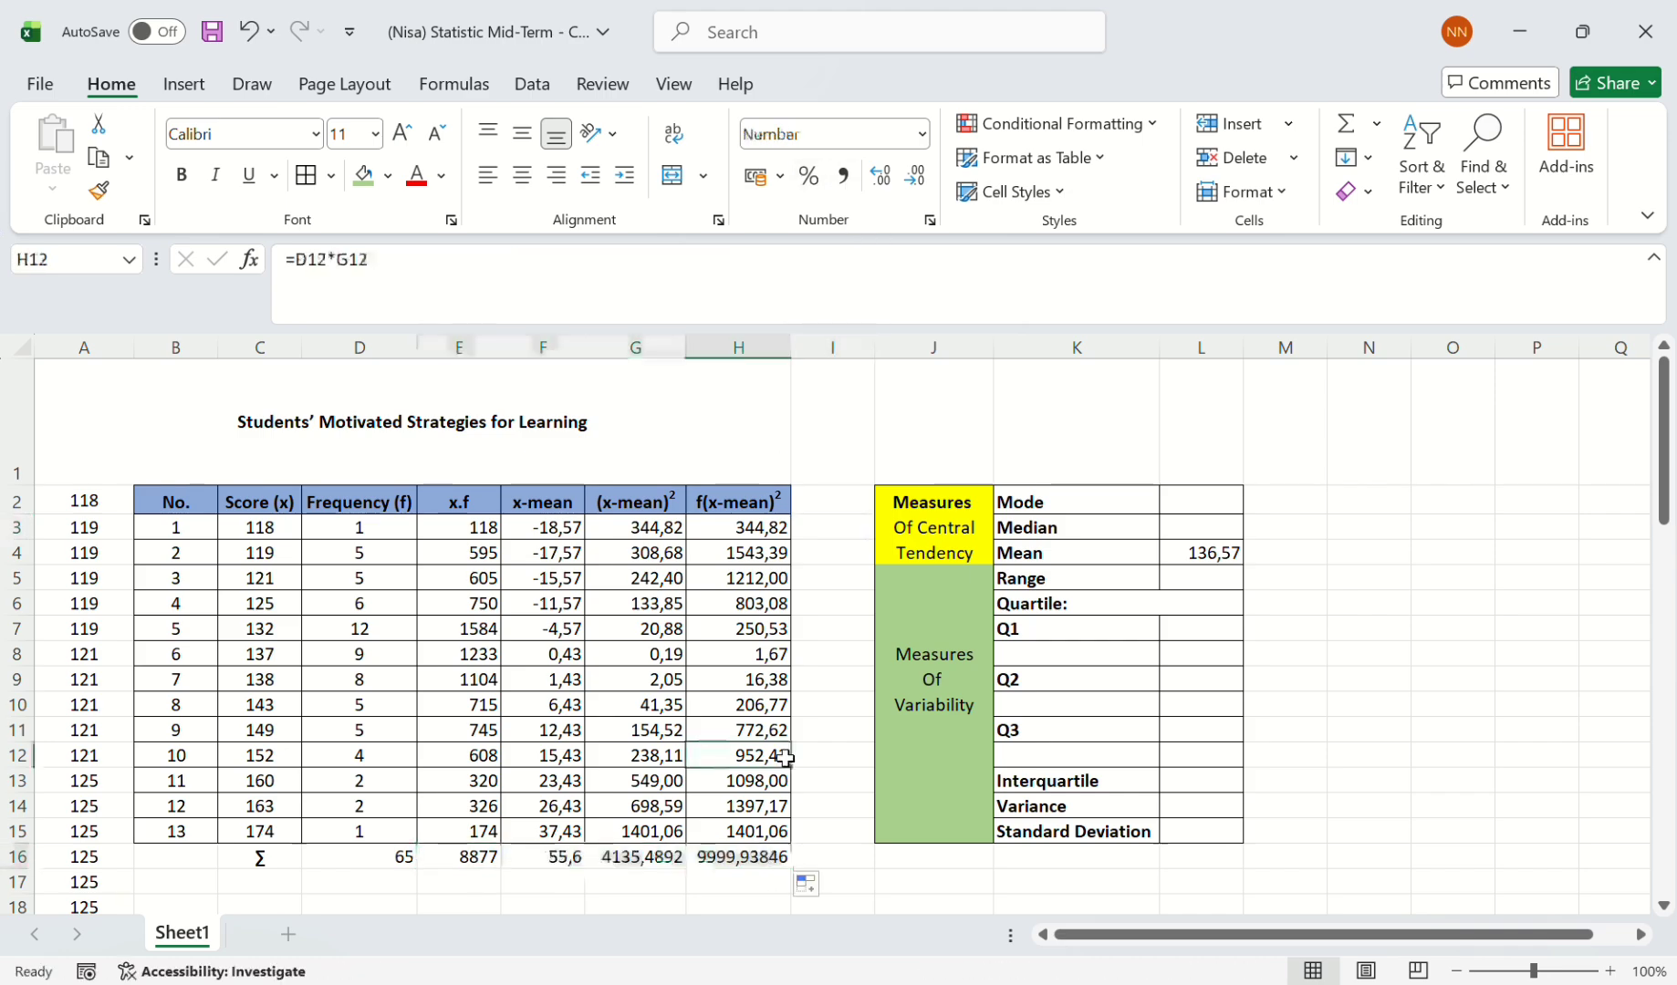
pyautogui.click(628, 862)
pyautogui.moveTo(628, 863); pyautogui.dragTo(715, 858)
pyautogui.click(914, 177)
pyautogui.click(914, 177)
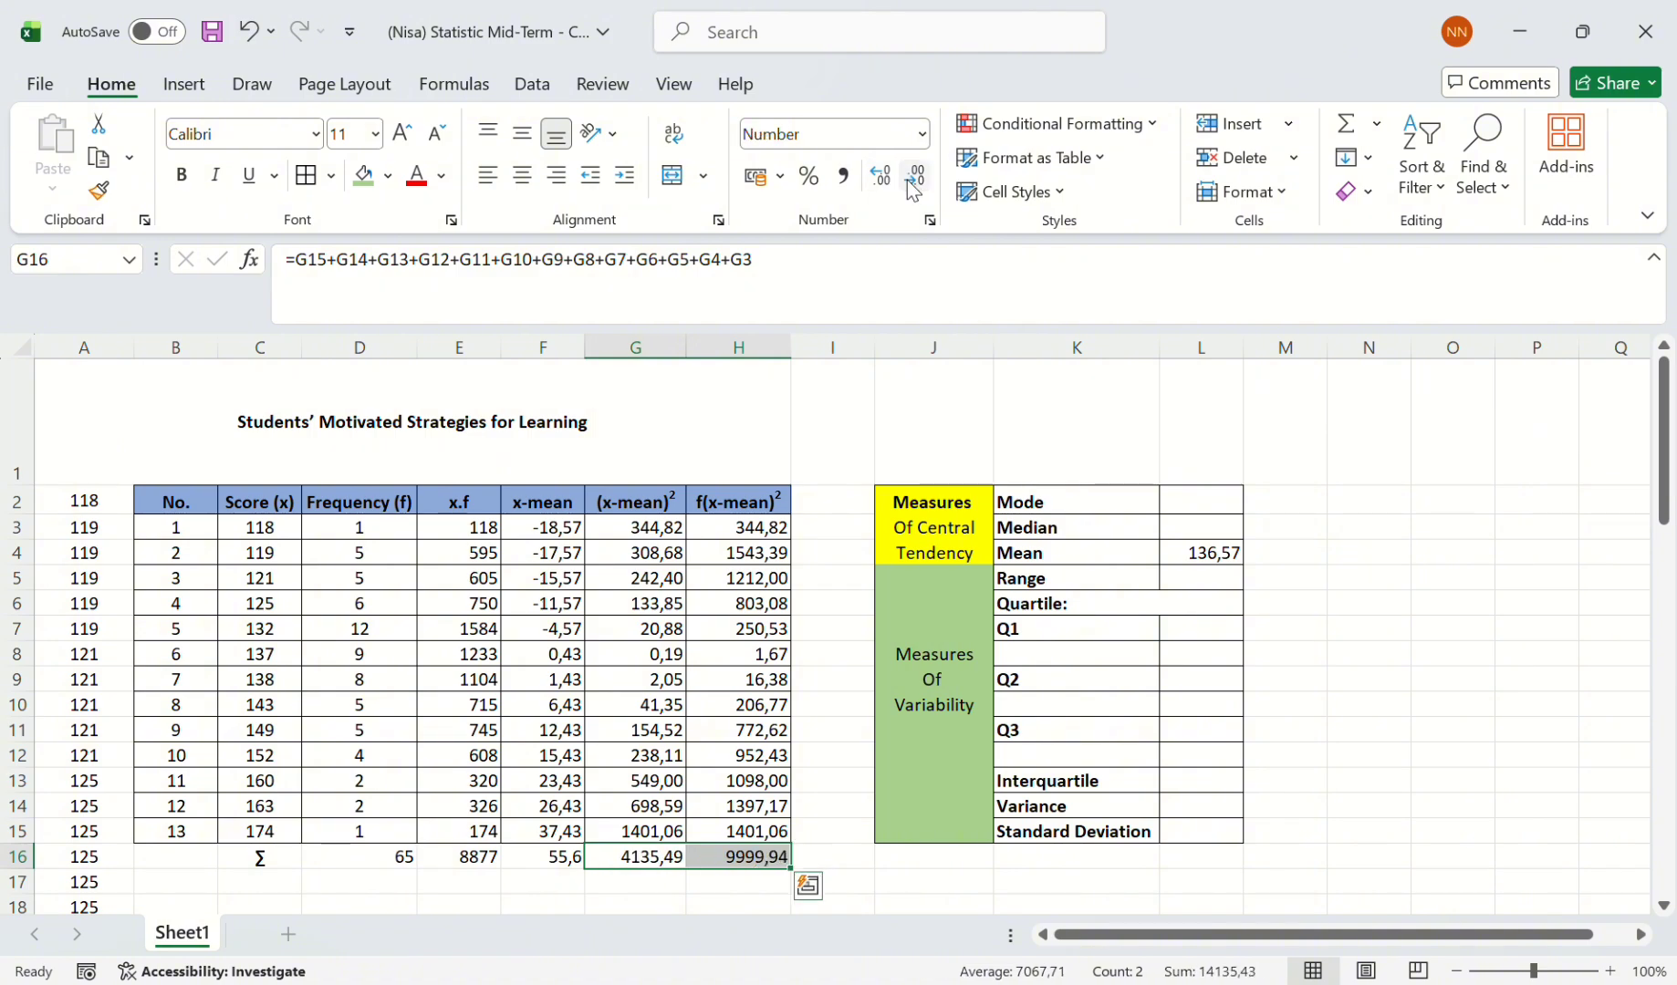
# - Center the values in E3:H16 and the frequency total in D16 horizontally
pyautogui.click(832, 730)
pyautogui.moveTo(467, 533); pyautogui.dragTo(775, 862)
pyautogui.click(524, 176)
pyautogui.click(393, 652)
pyautogui.click(374, 855)
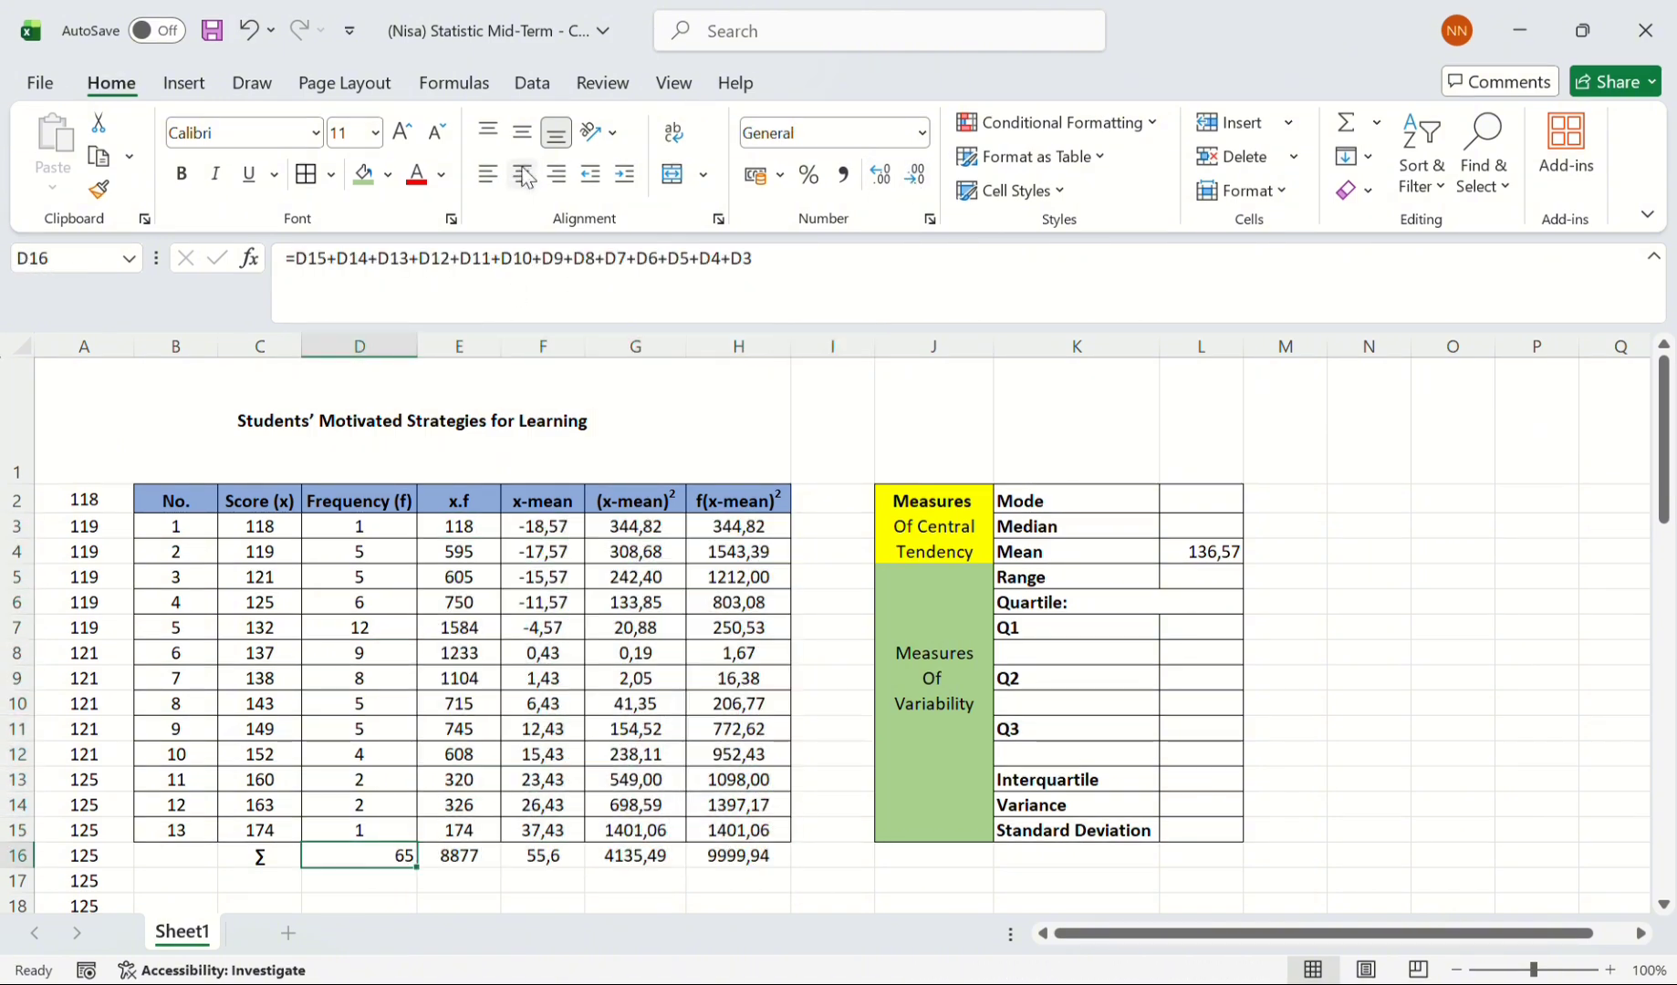
pyautogui.click(524, 175)
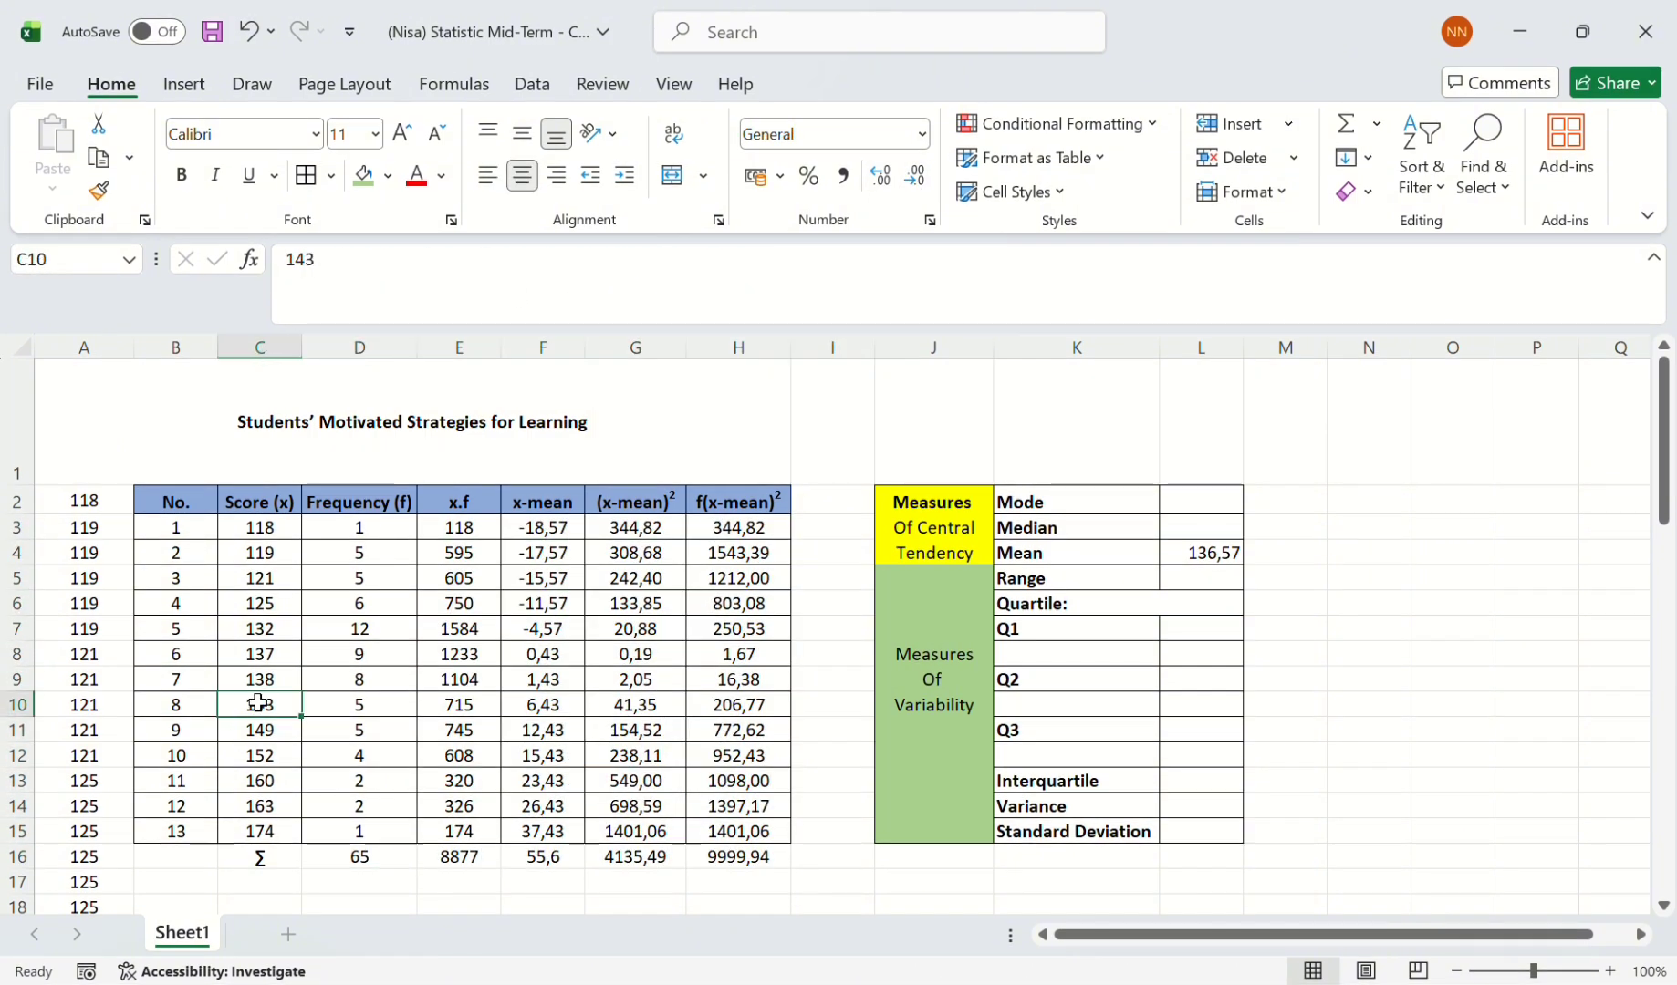
pyautogui.click(634, 390)
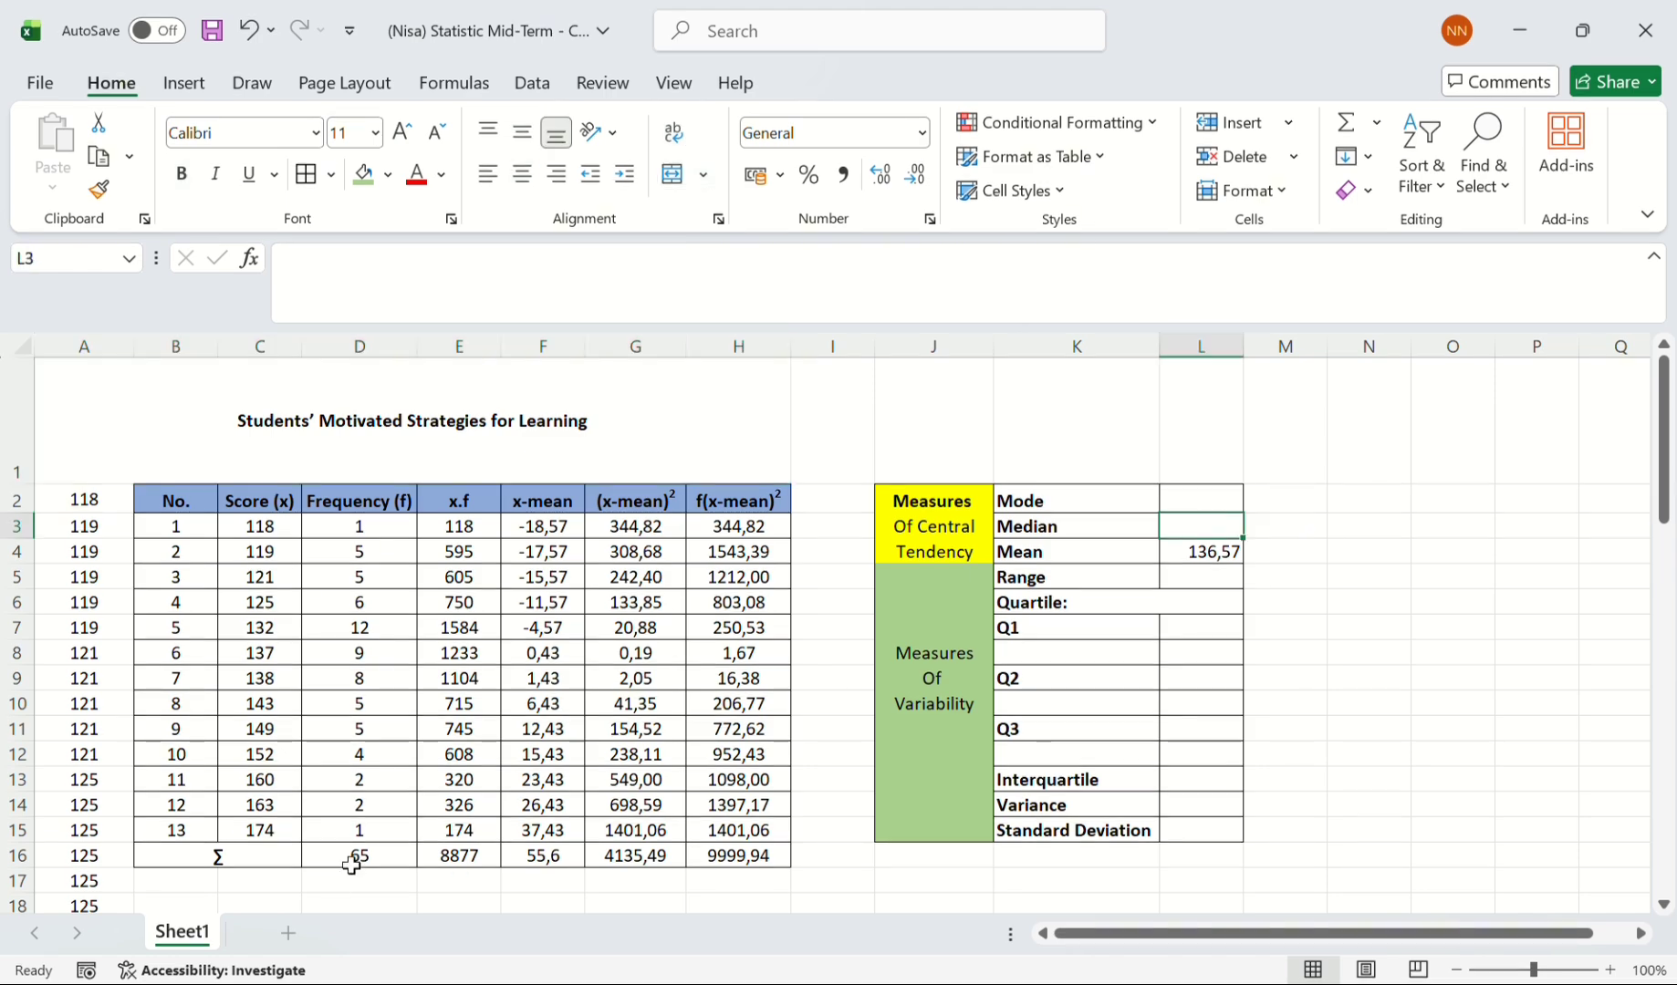
# - Sum the frequencies in D3:D8 to locate the median score, and fill its cell C8 with green
pyautogui.click(351, 858)
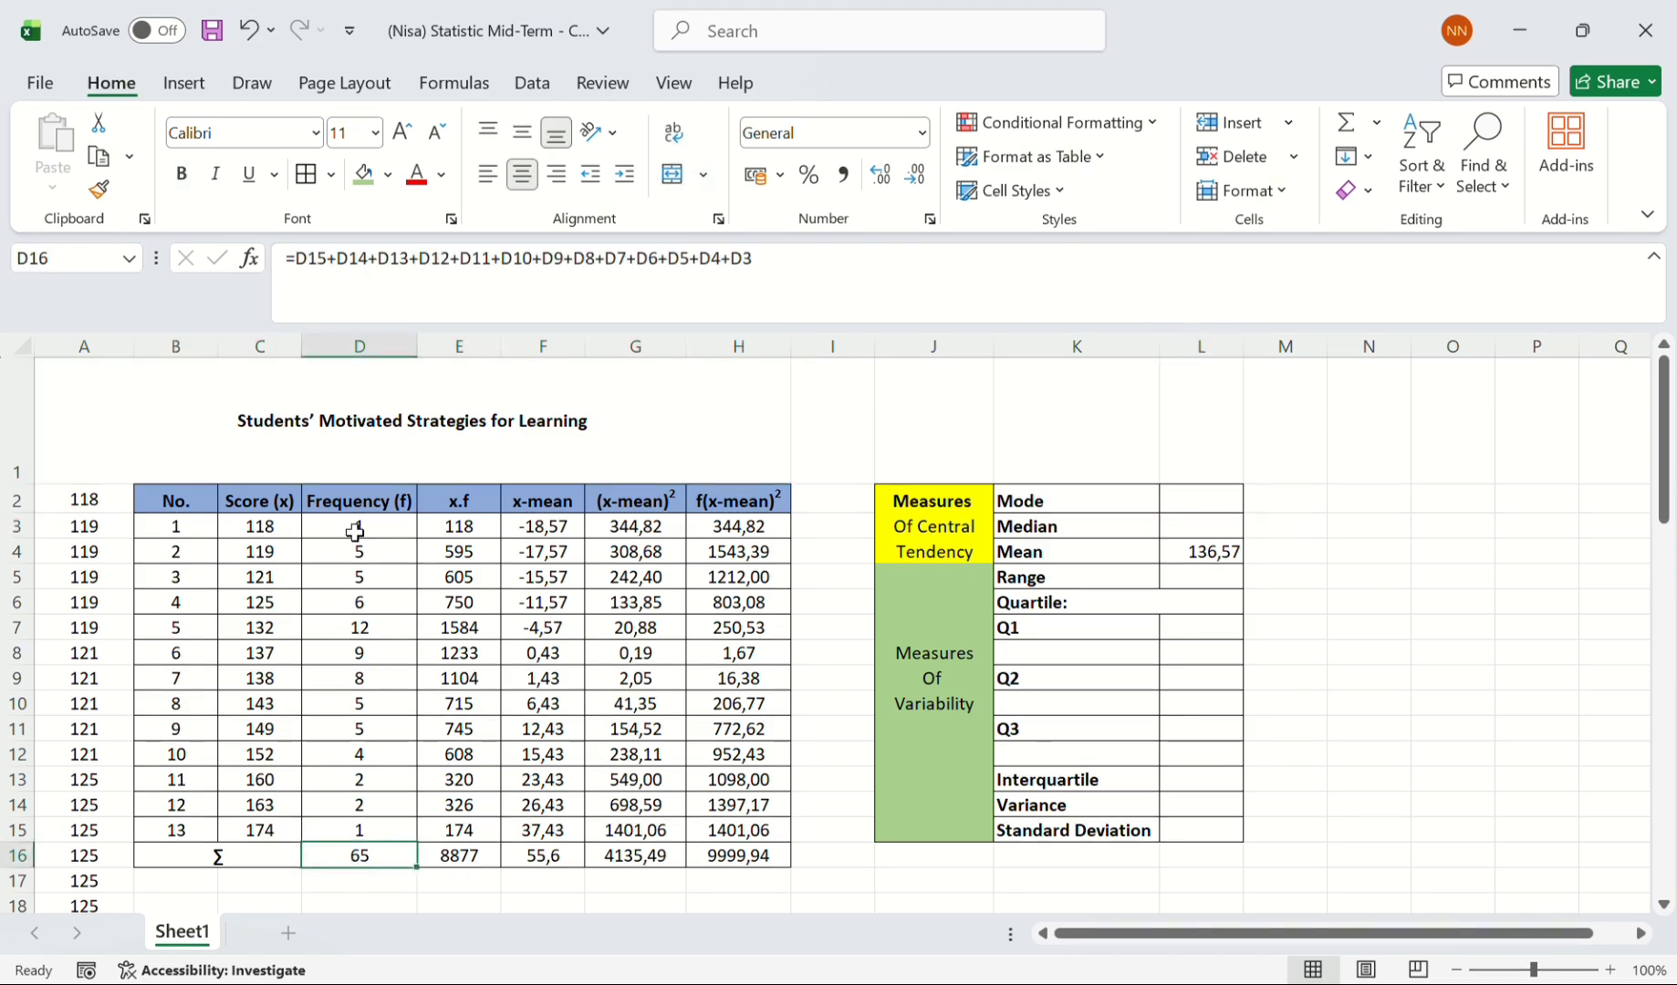
pyautogui.click(355, 532)
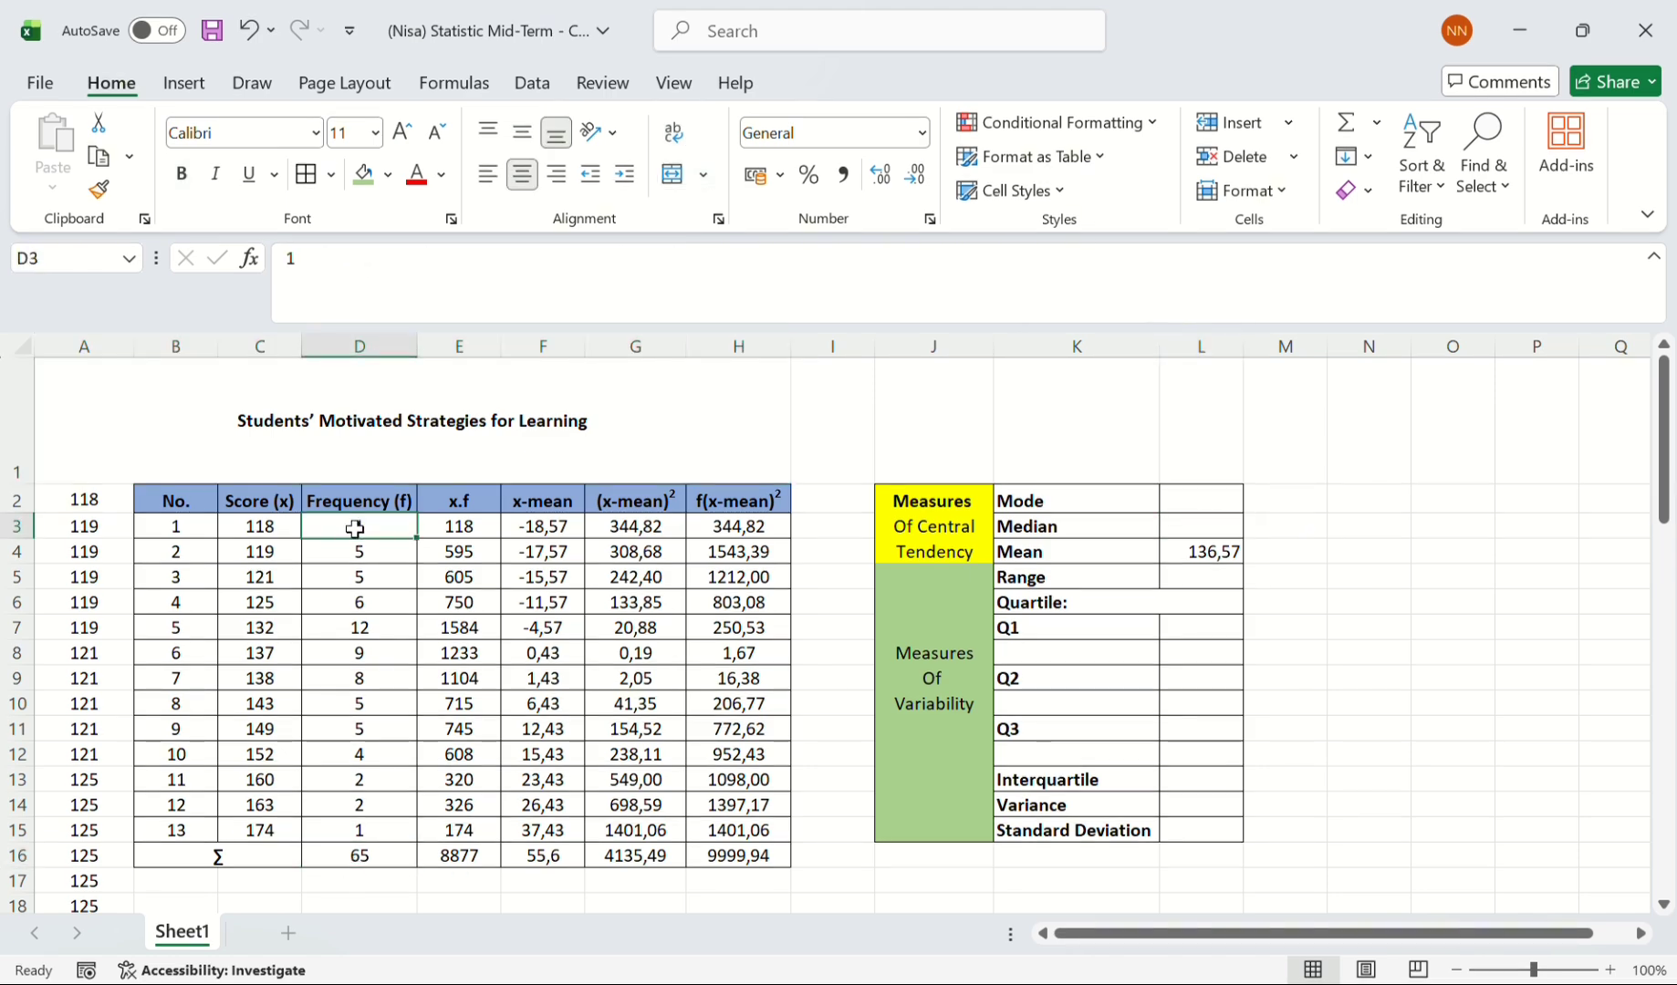
pyautogui.moveTo(355, 533); pyautogui.dragTo(363, 648)
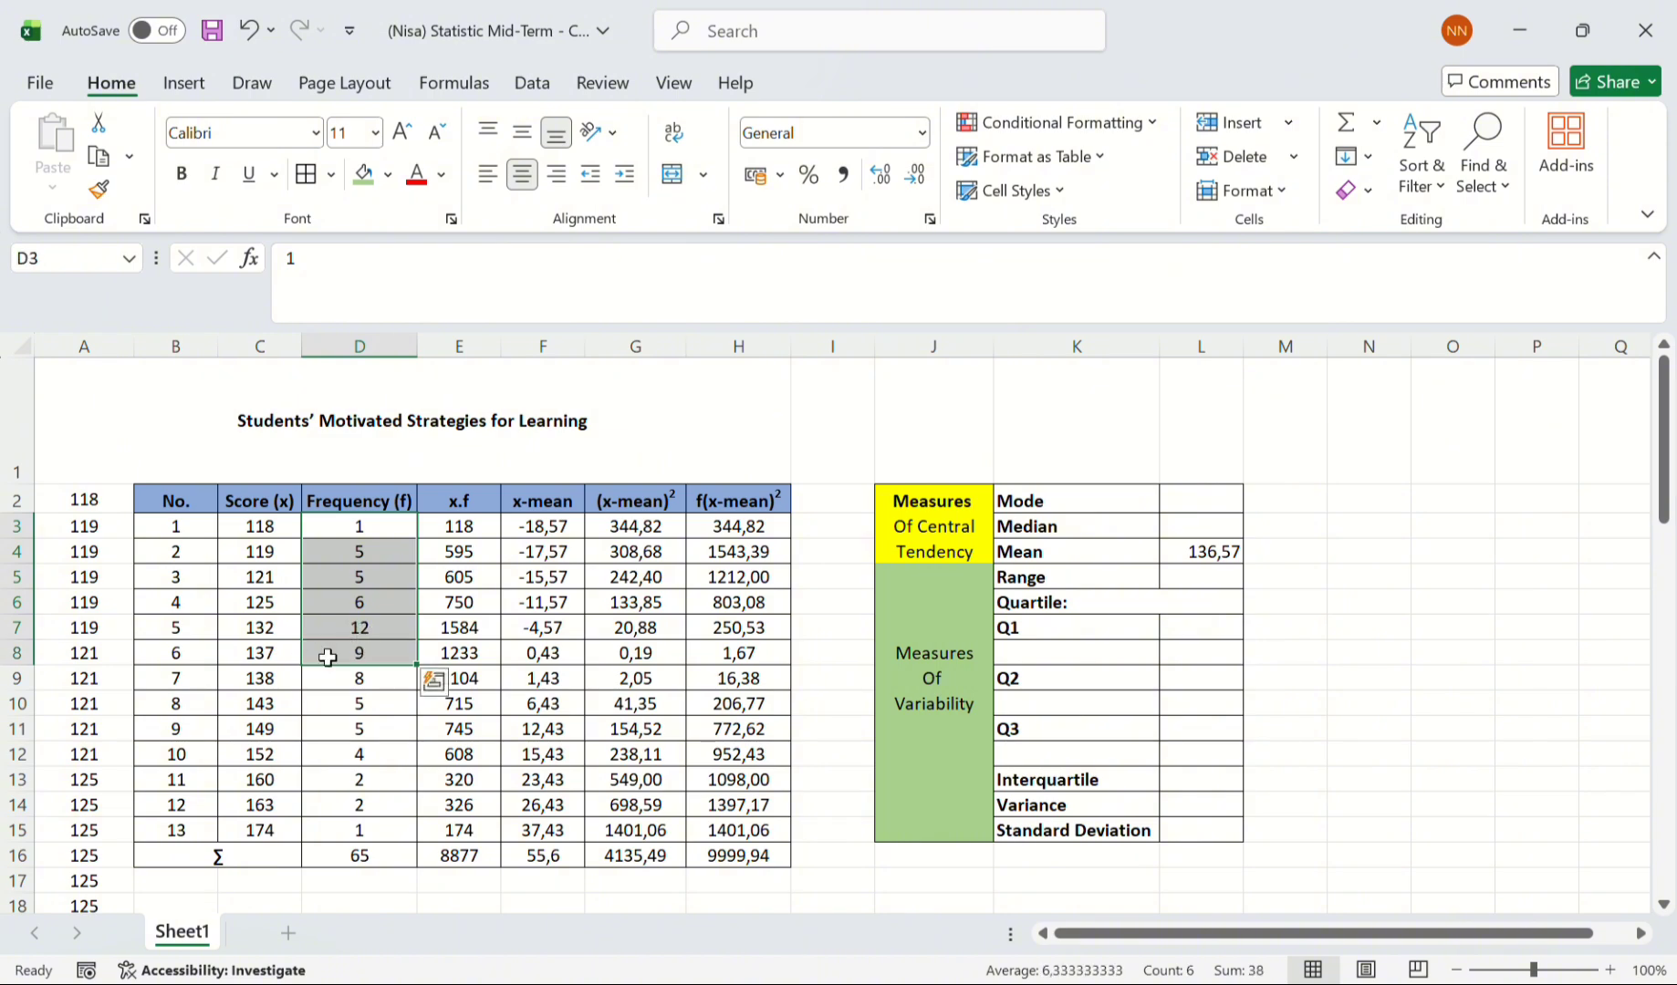
pyautogui.click(363, 649)
pyautogui.click(266, 655)
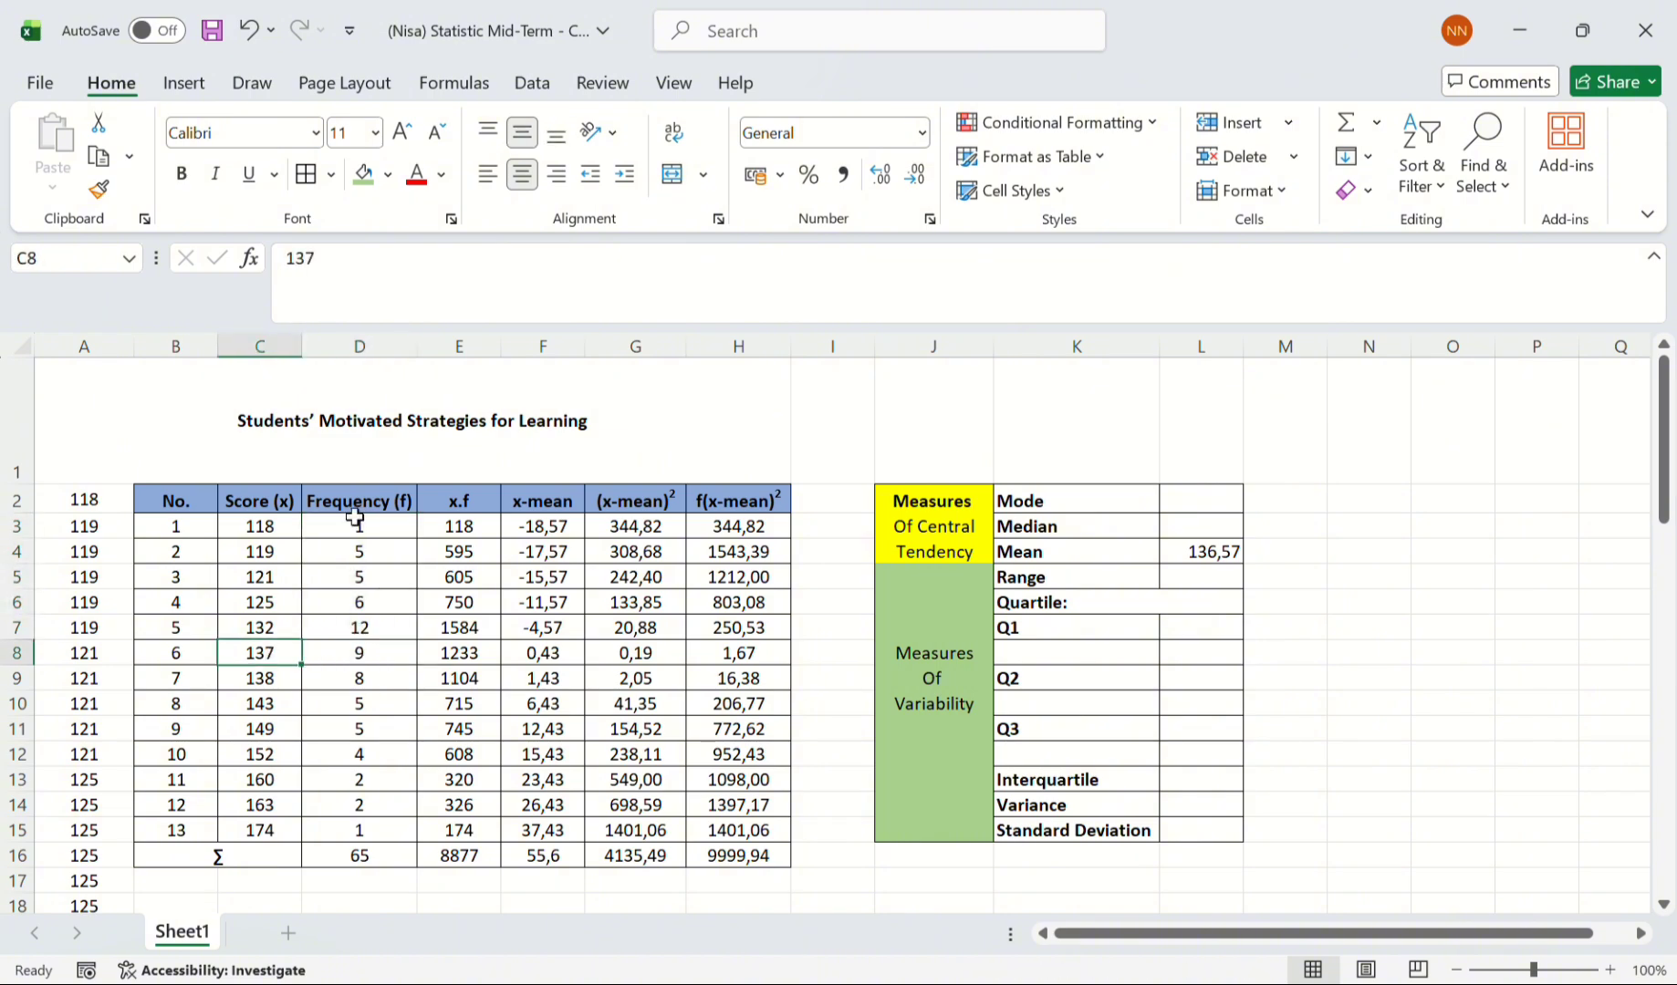
pyautogui.click(365, 174)
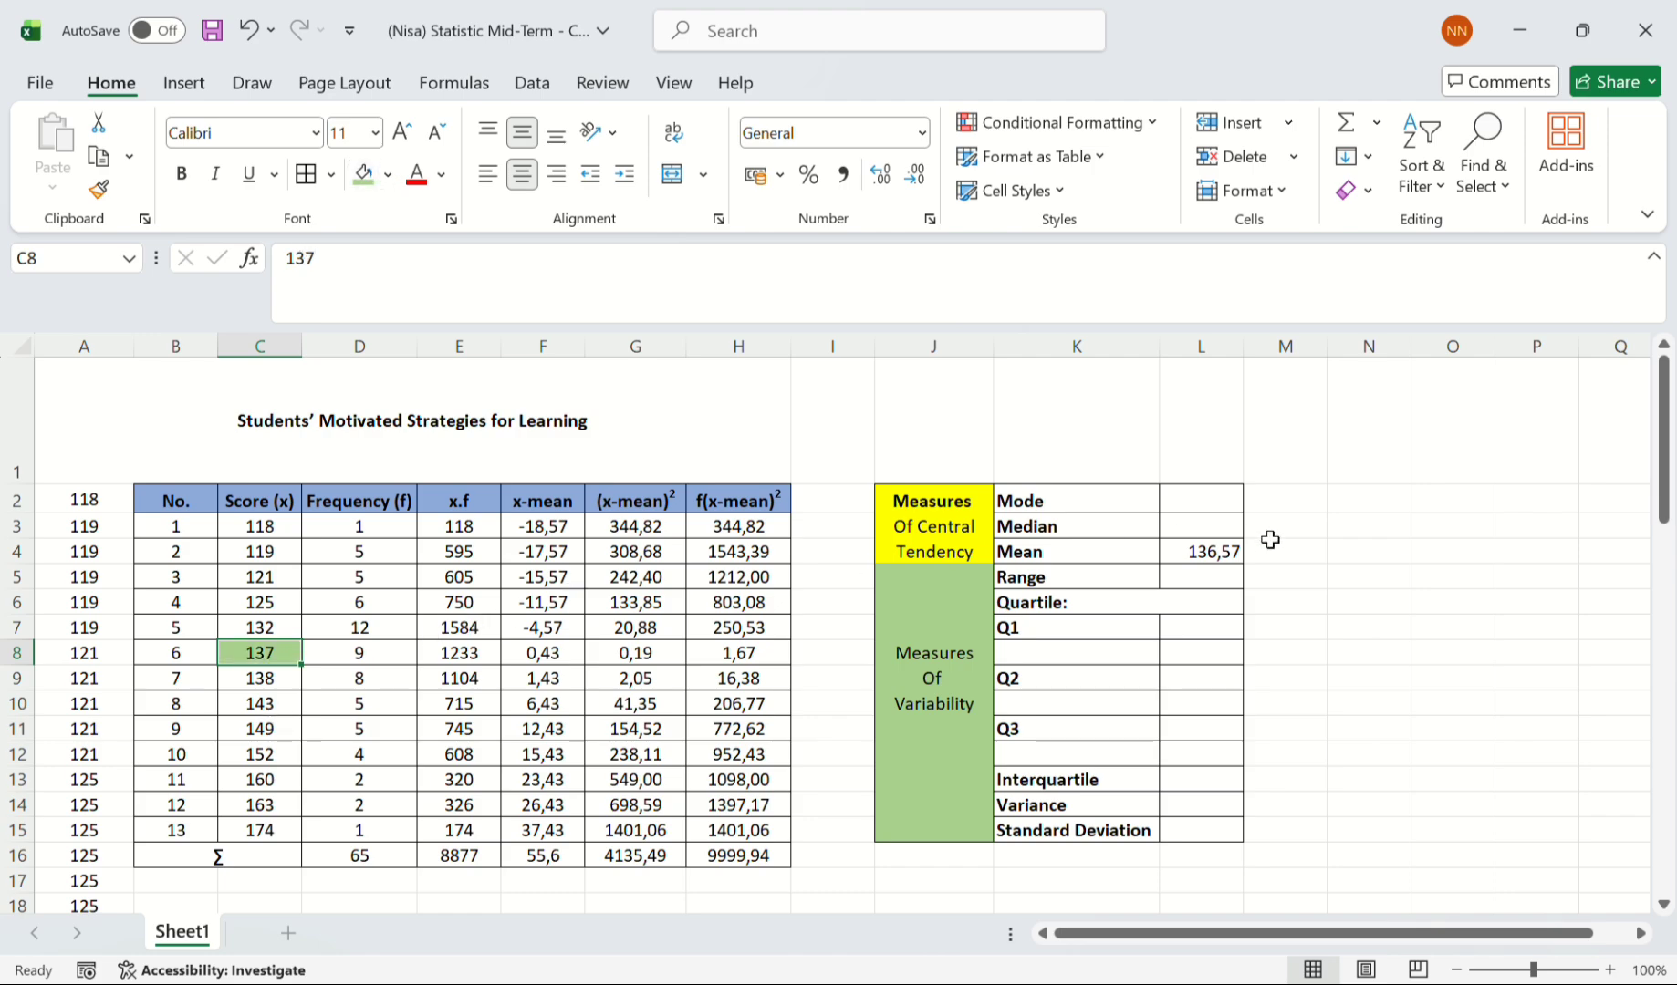
# - Enter 137 as the median in L3 and 132 as the mode in L2
pyautogui.click(1202, 527)
pyautogui.write('137')
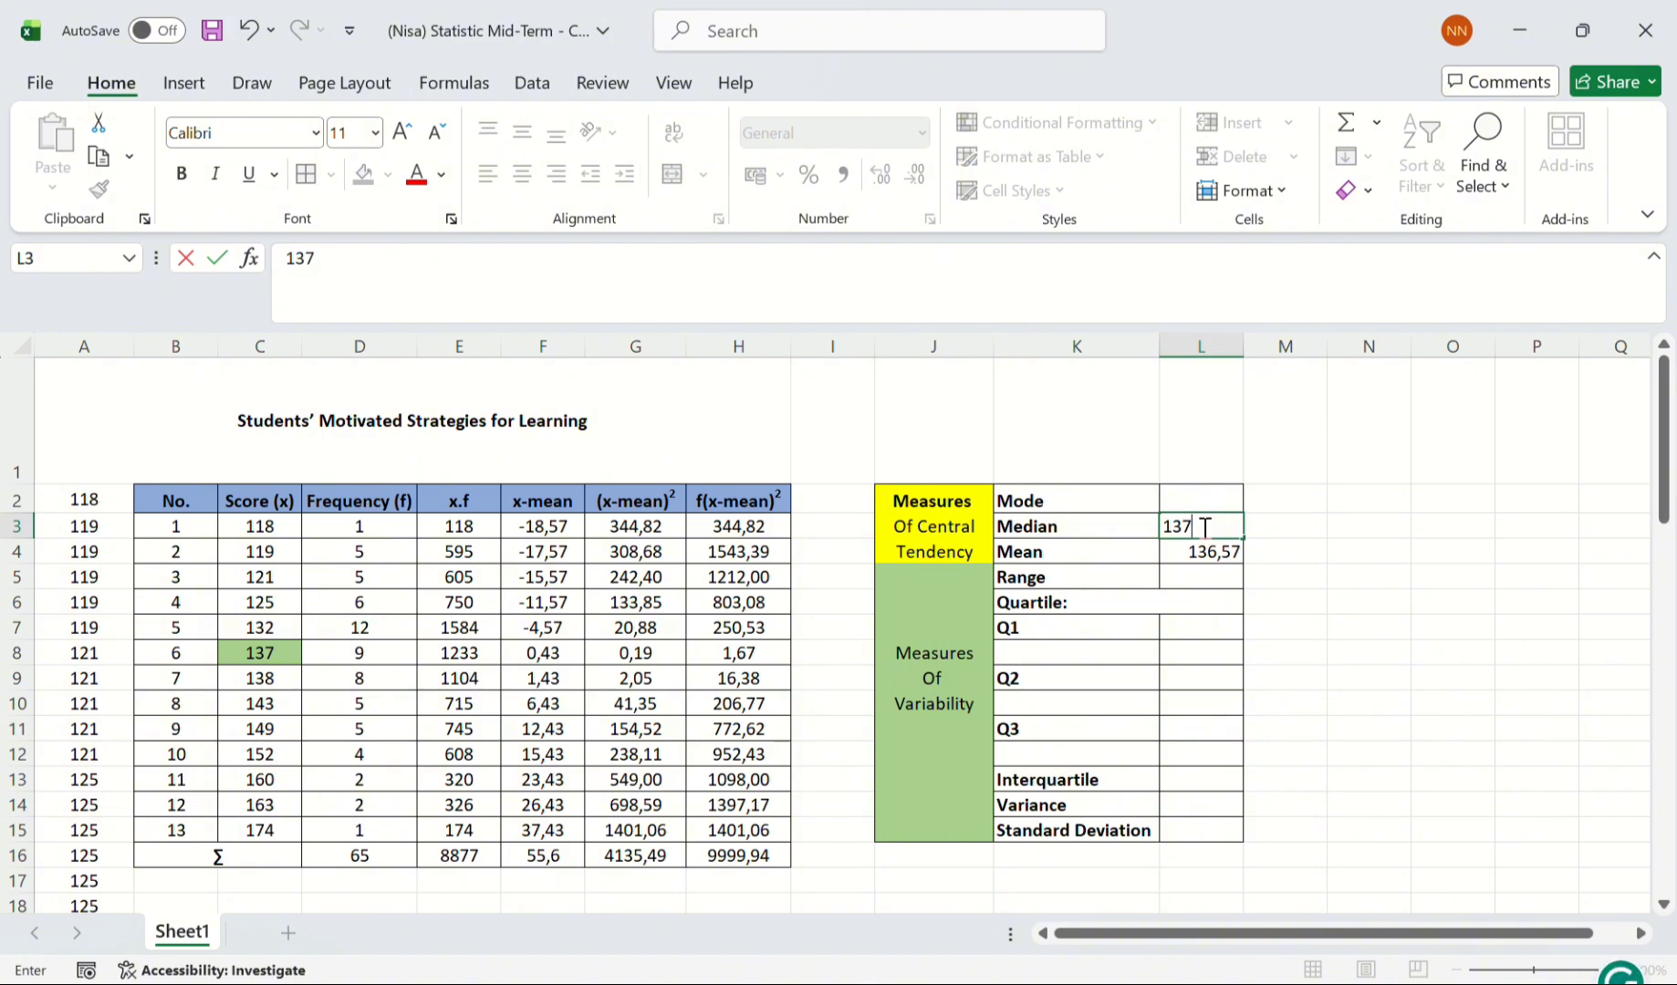
pyautogui.click(1218, 501)
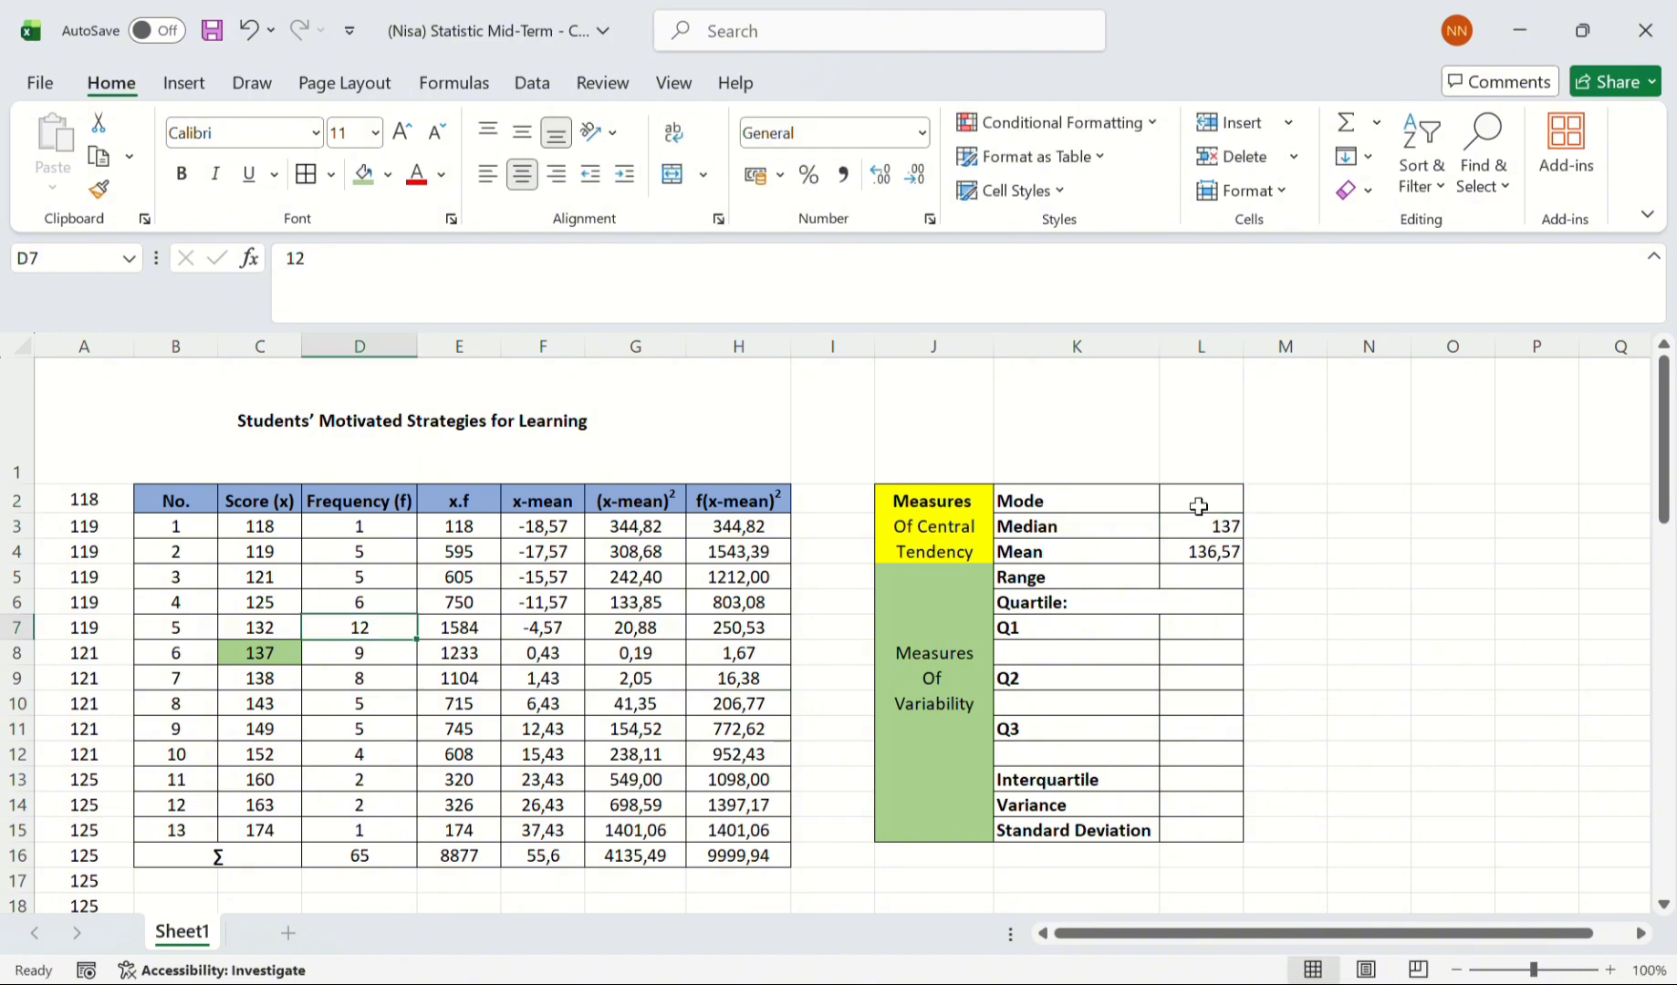
pyautogui.click(1198, 506)
pyautogui.write('1')
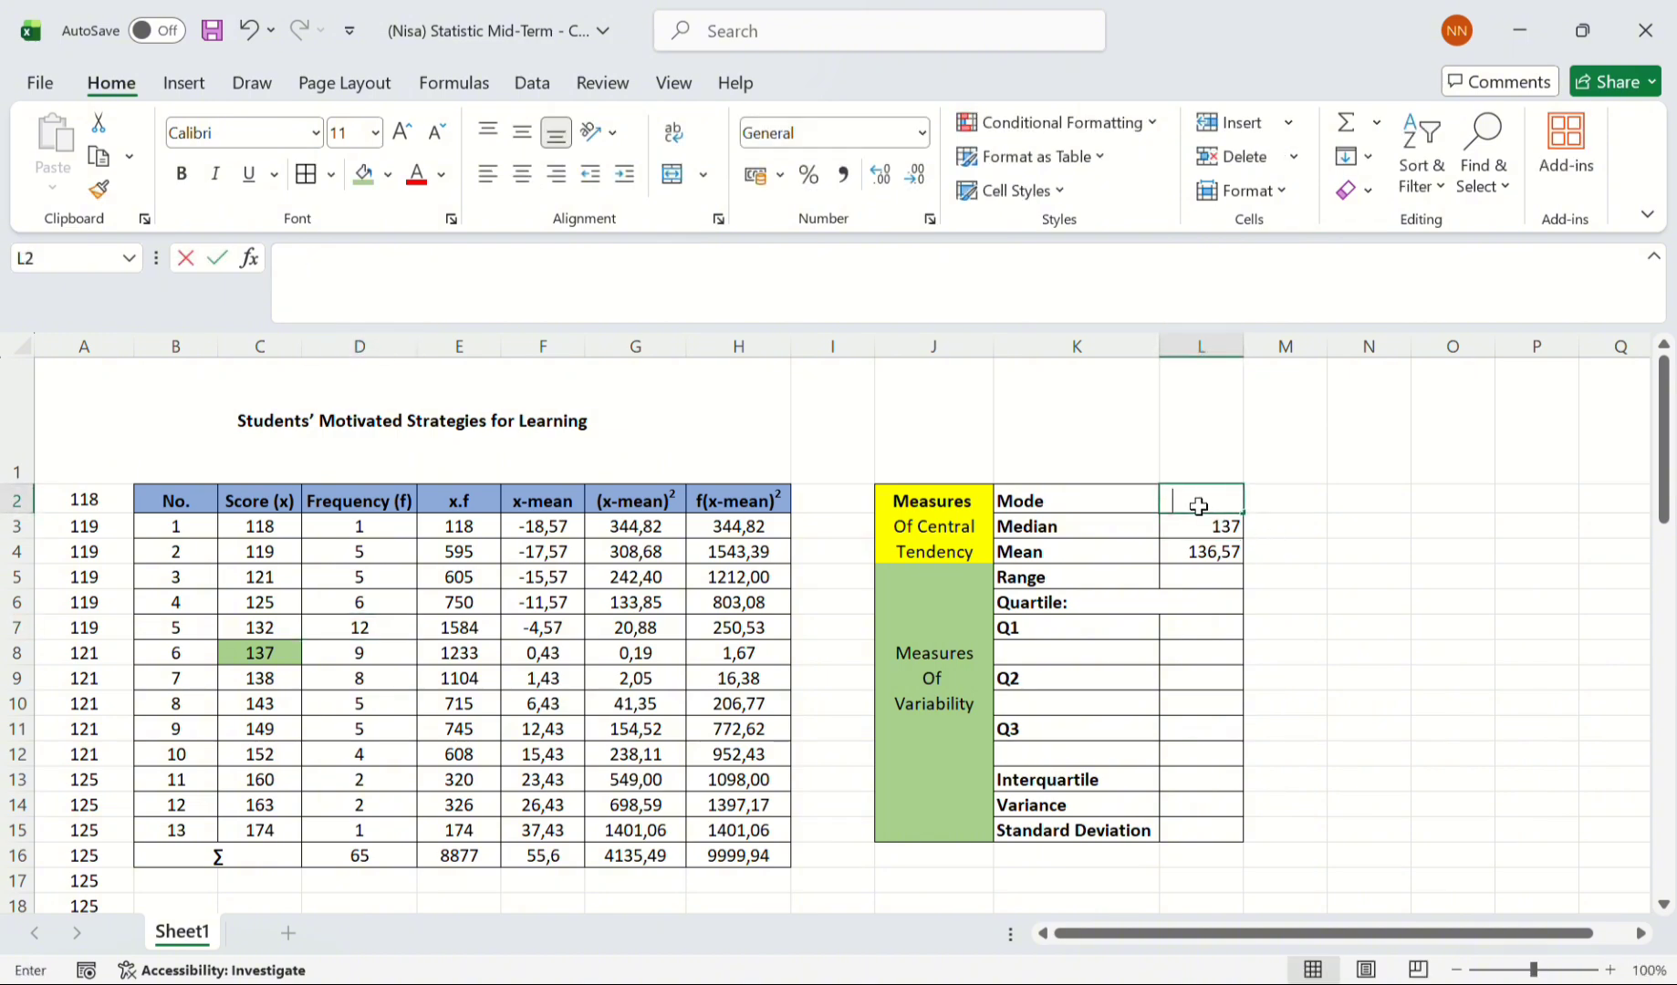
pyautogui.write('32')
pyautogui.click(1447, 600)
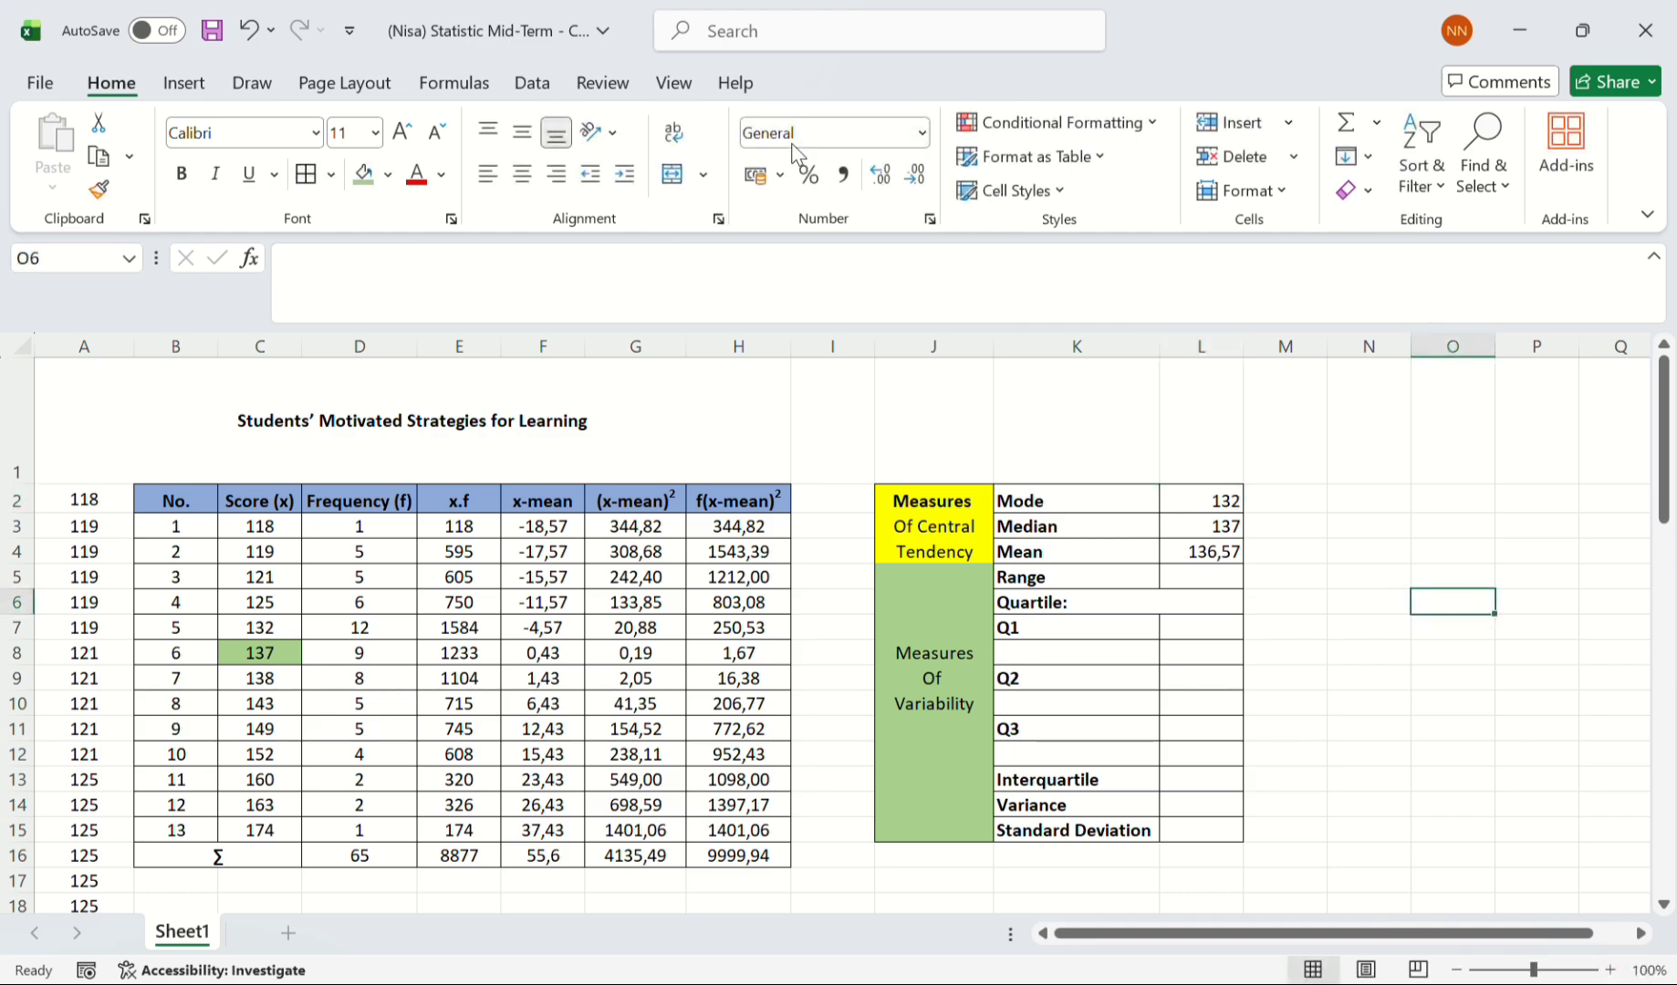
# - Fill the mode score in C7 with orange
pyautogui.click(259, 628)
pyautogui.click(388, 173)
pyautogui.click(630, 303)
# - Calculate the range in L5 as the highest score minus the lowest, using =C15-C3
pyautogui.click(1201, 577)
pyautogui.write('=')
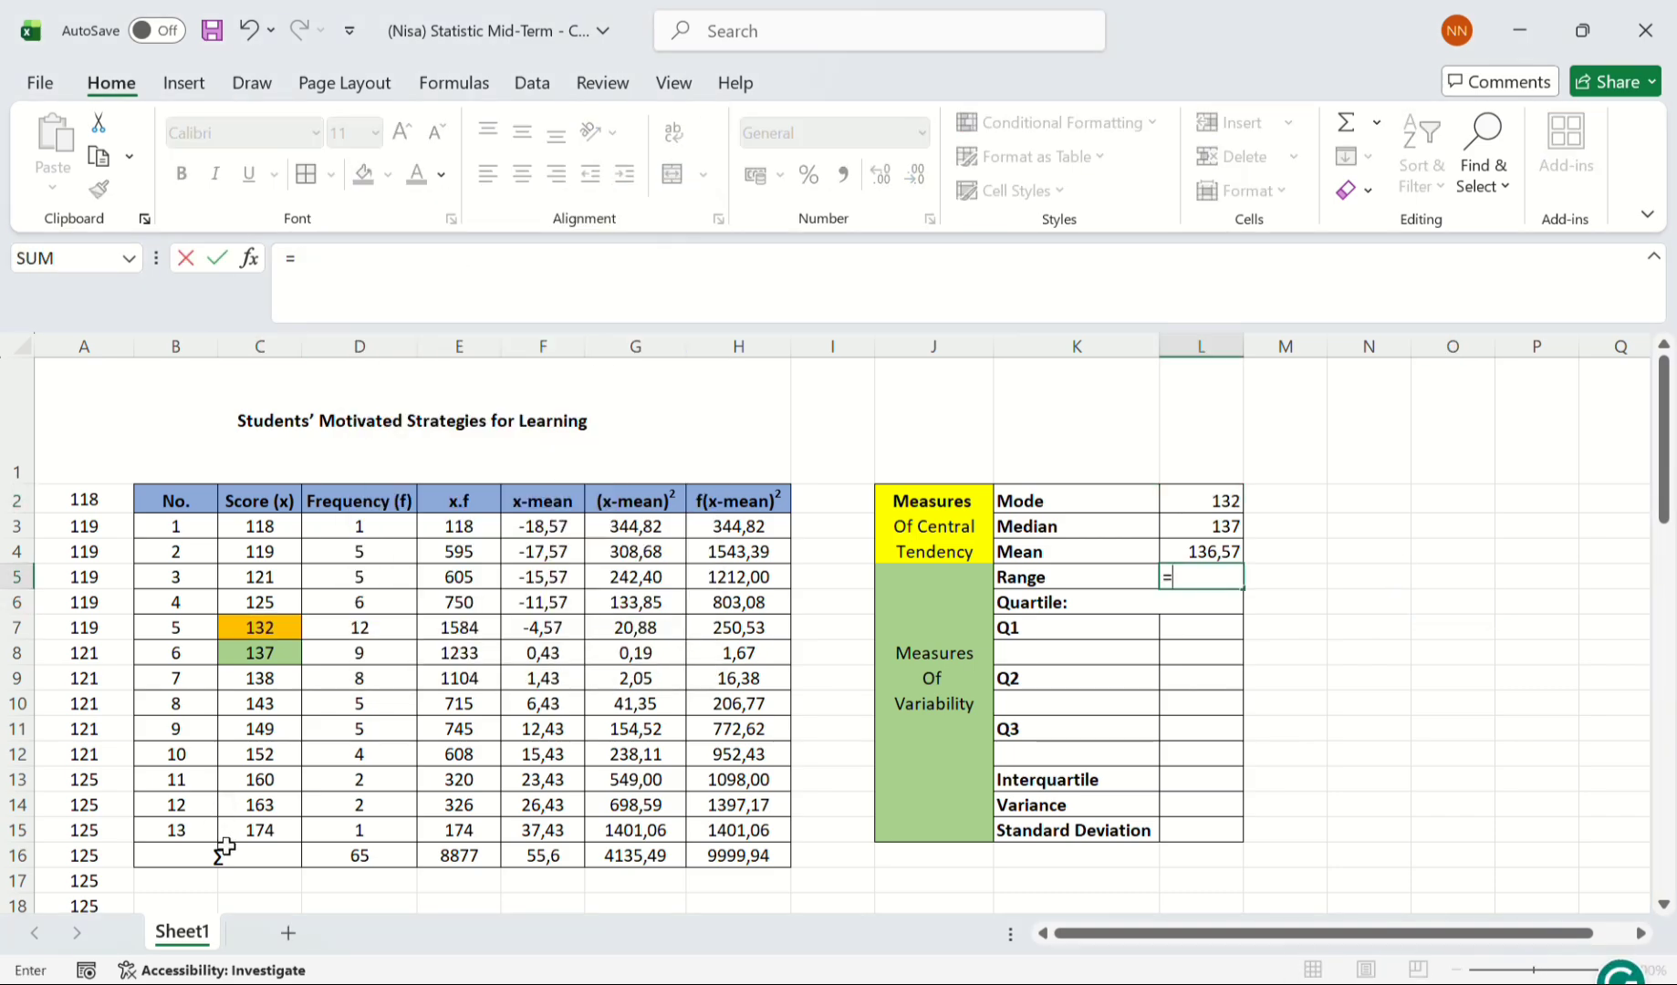
pyautogui.click(233, 832)
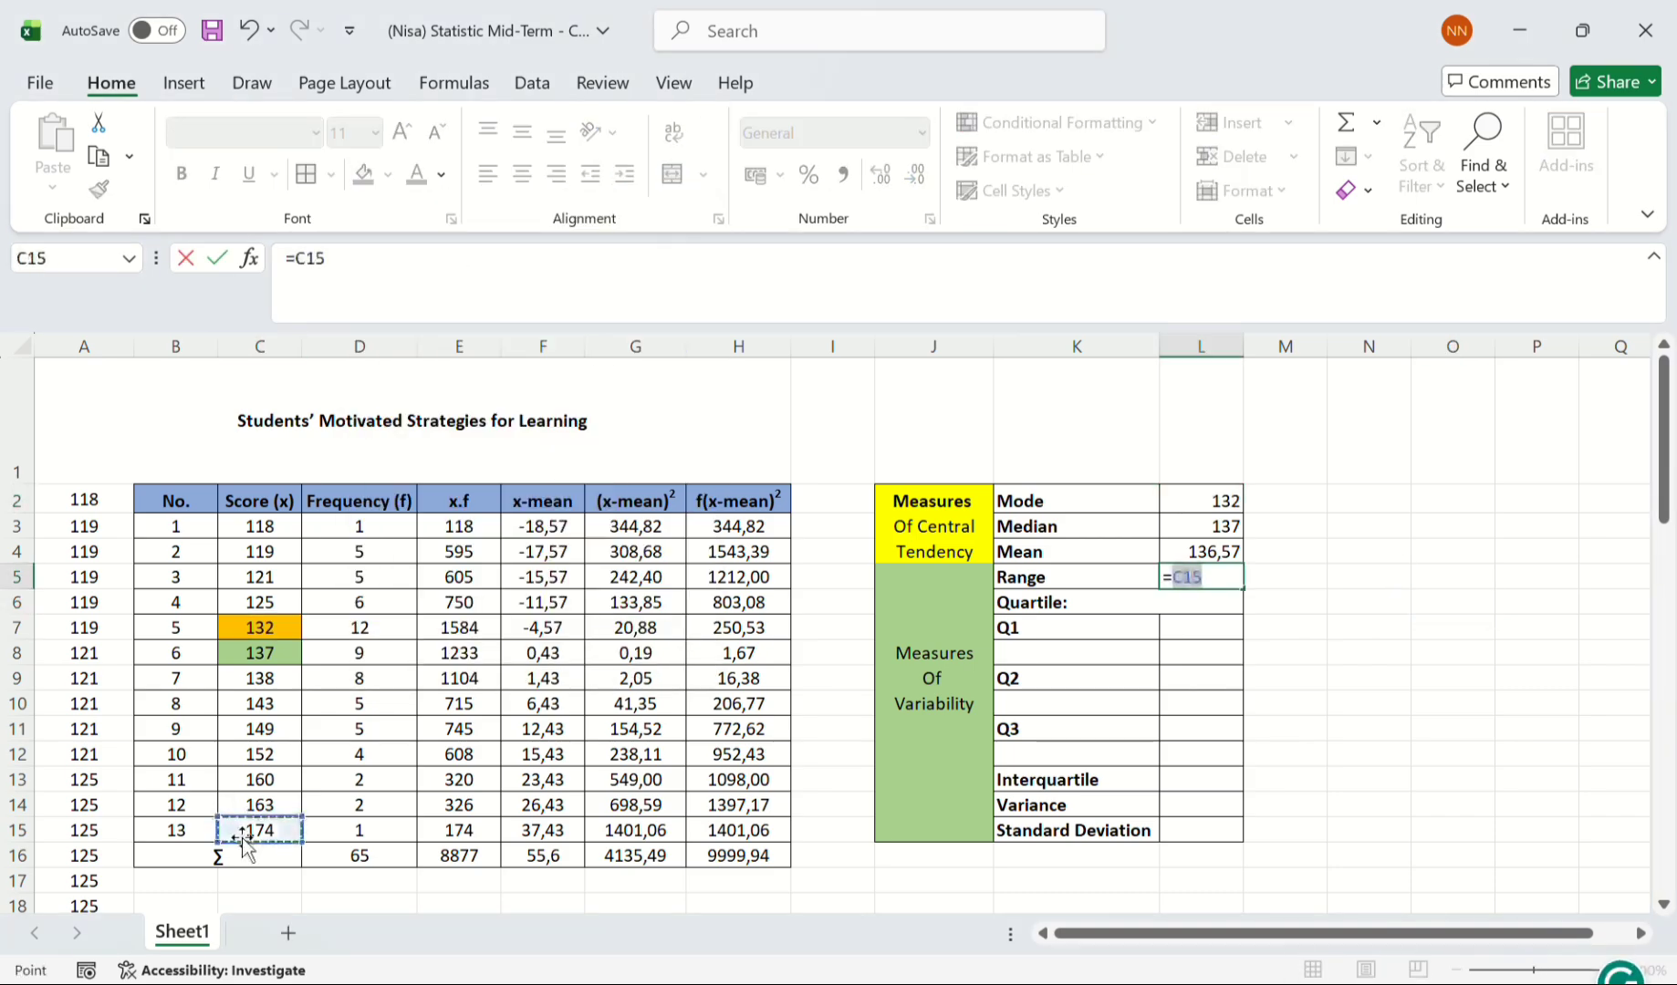
pyautogui.click(396, 271)
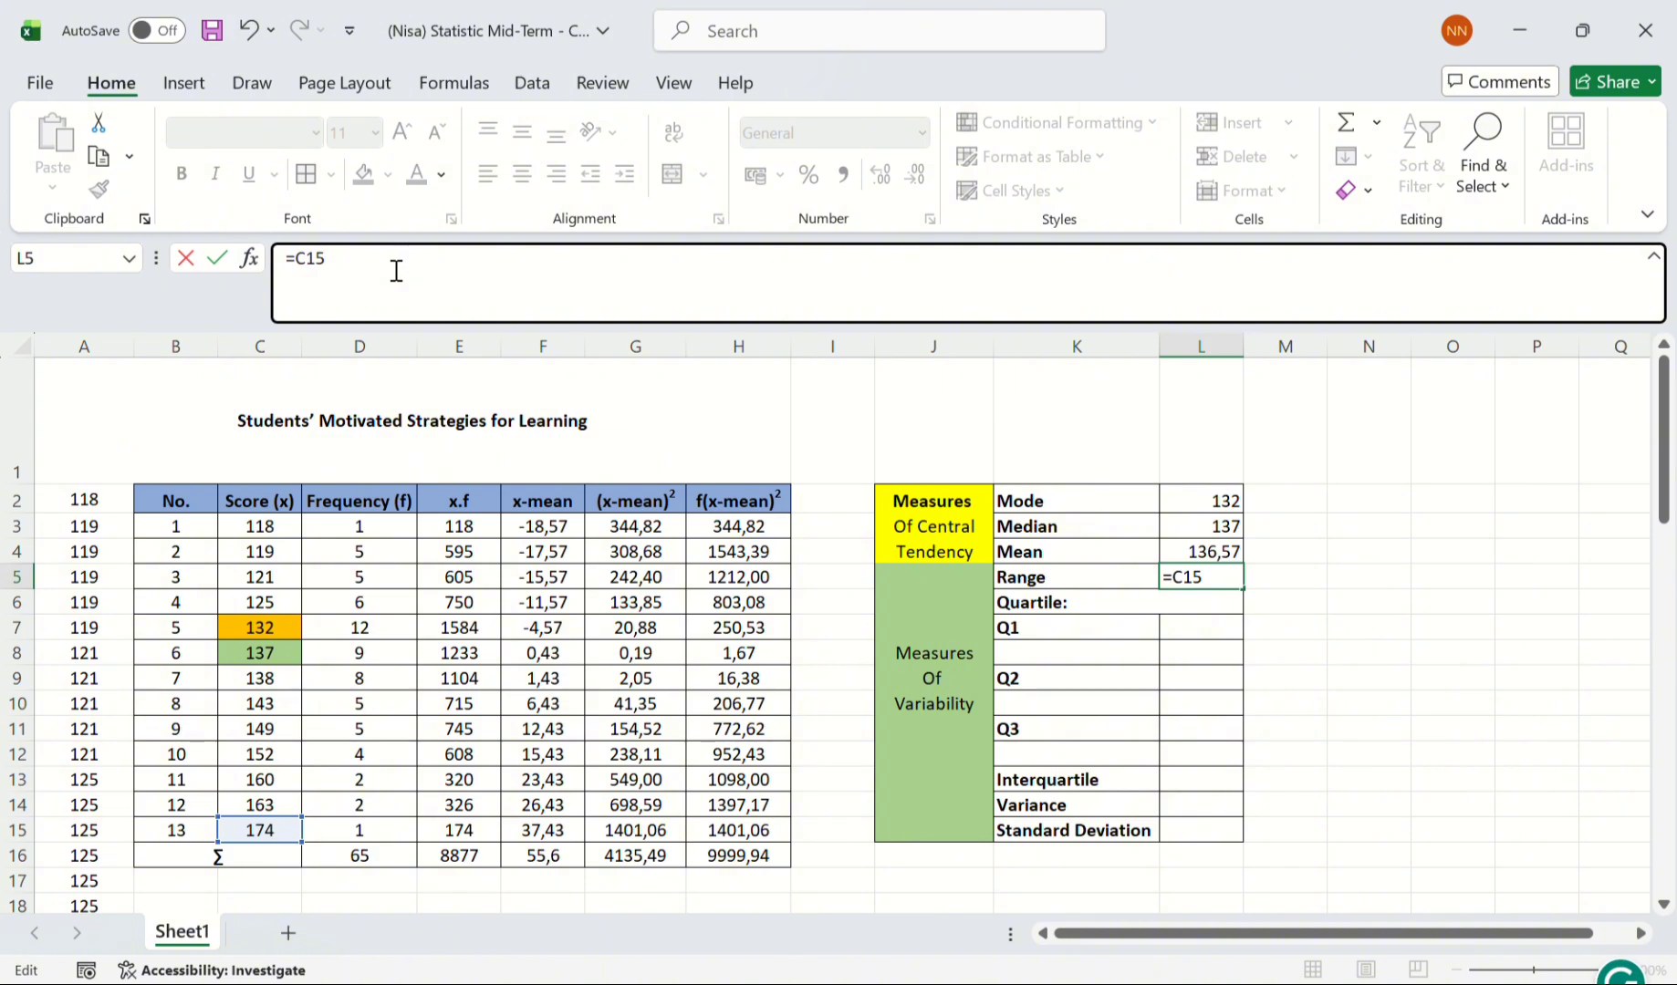
pyautogui.click(271, 525)
pyautogui.press('Return')
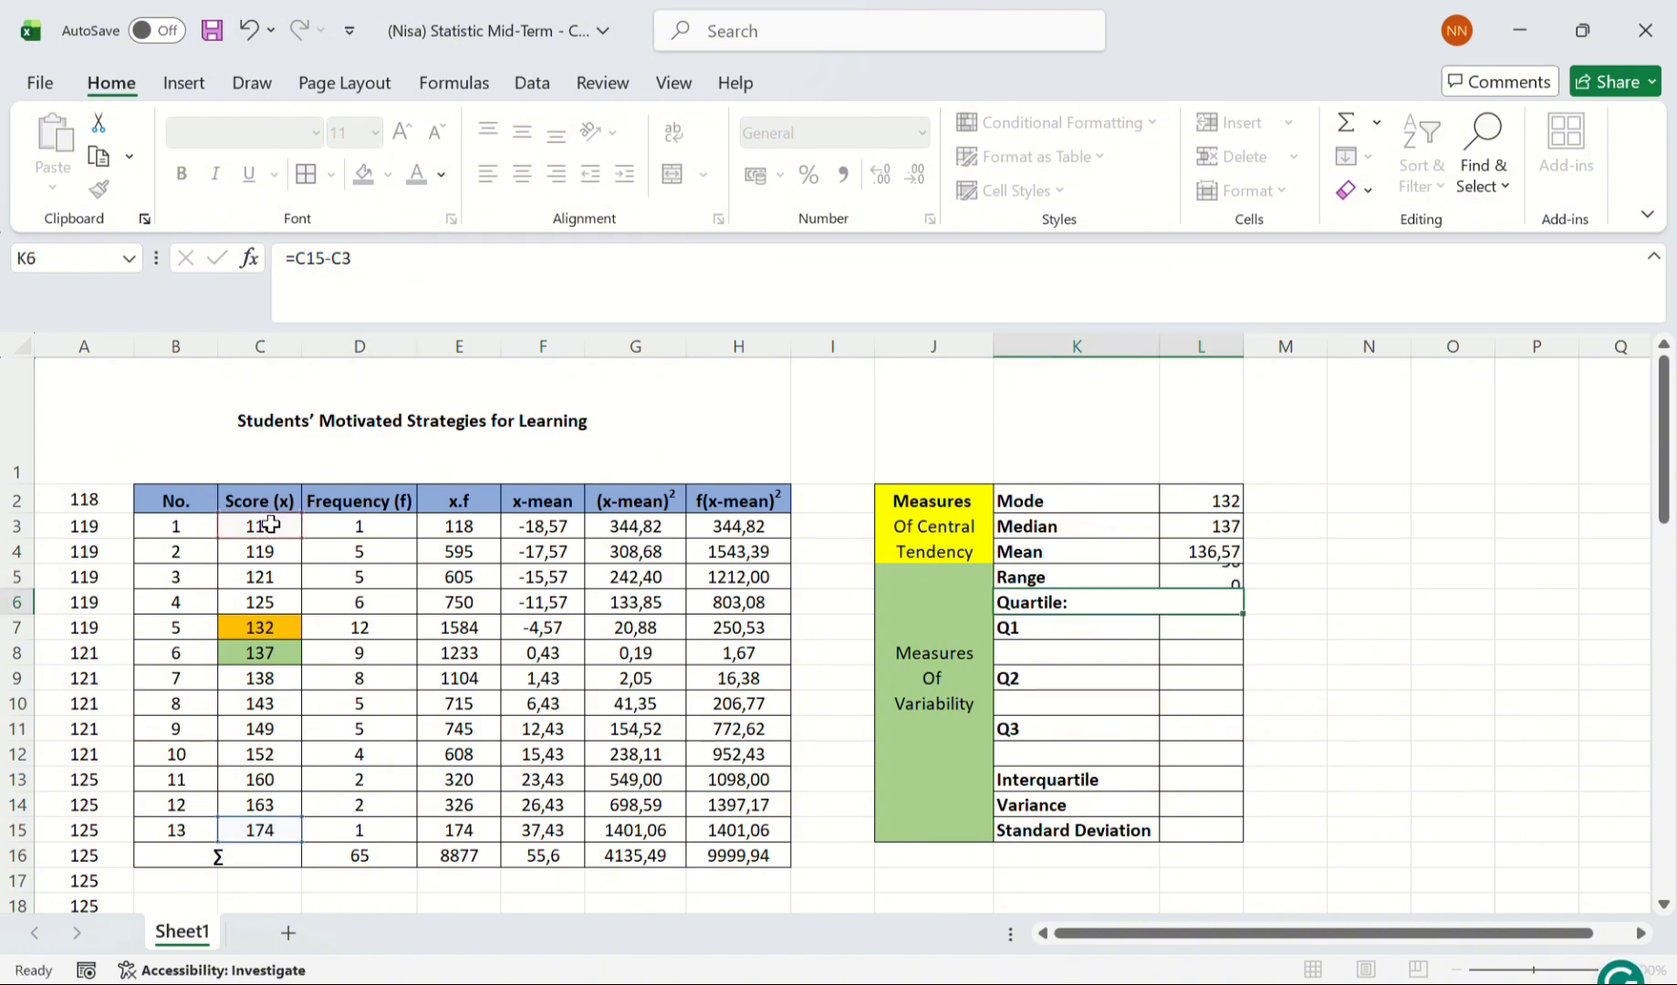
# - Calculate the Q1 position in L7 from the frequency total with =1/4*(D16+1)
pyautogui.click(1173, 628)
pyautogui.write('=1/')
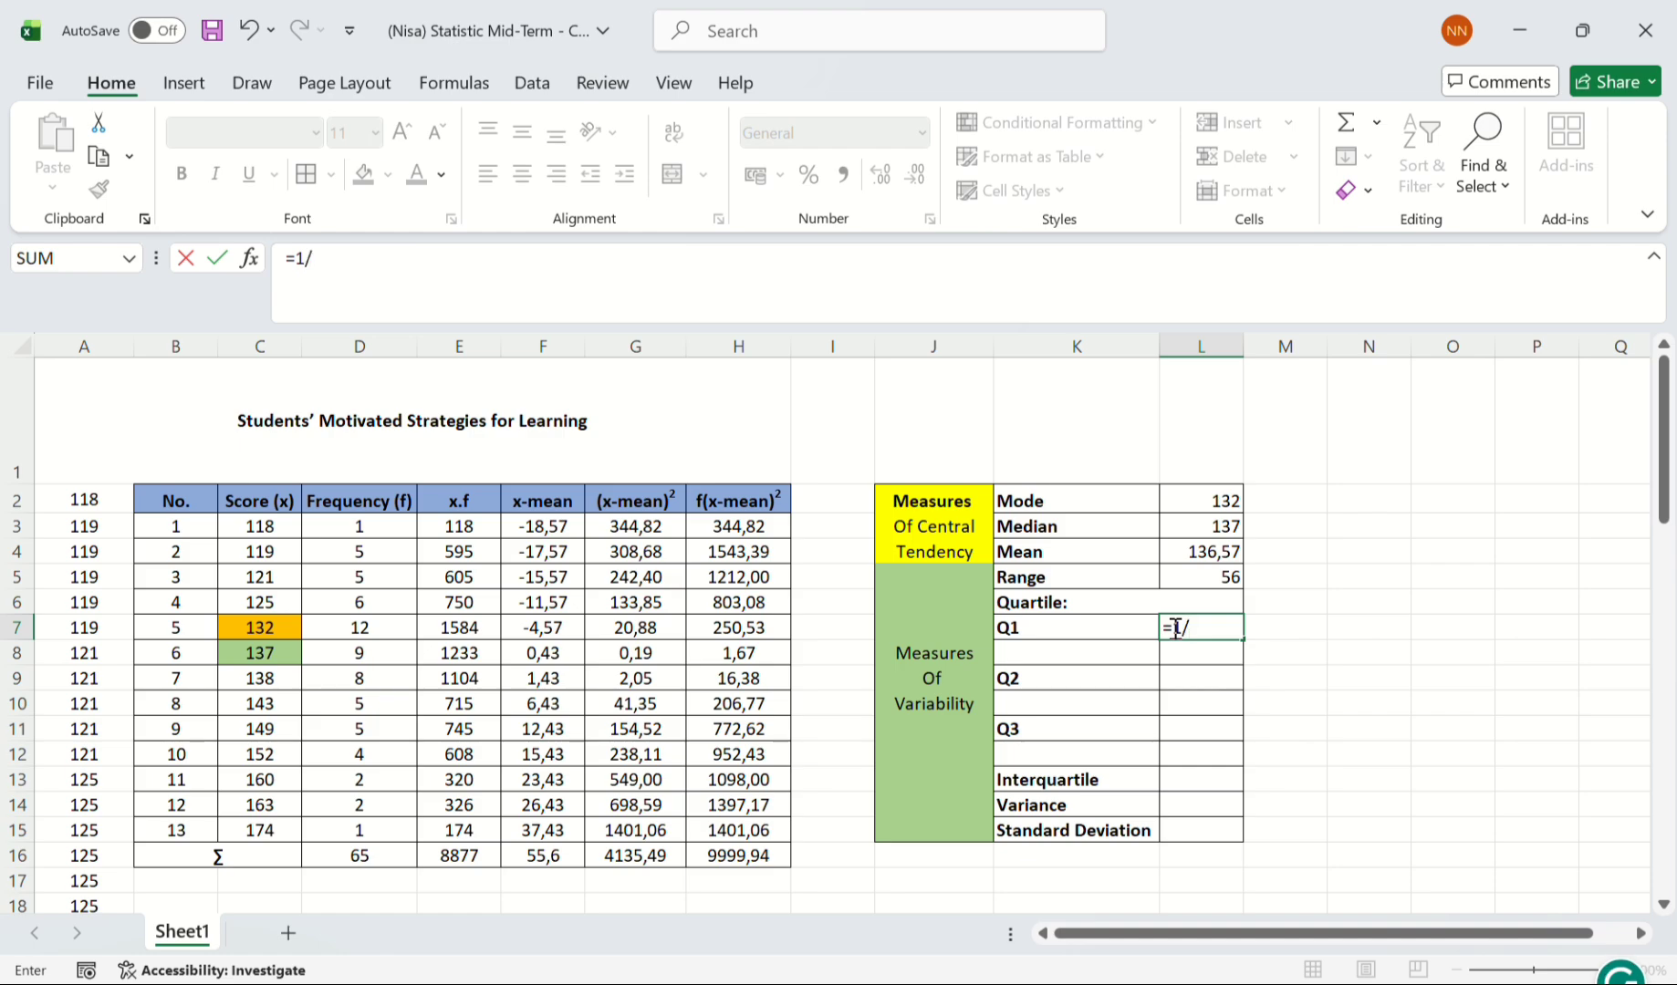
pyautogui.write('4*')
pyautogui.click(434, 273)
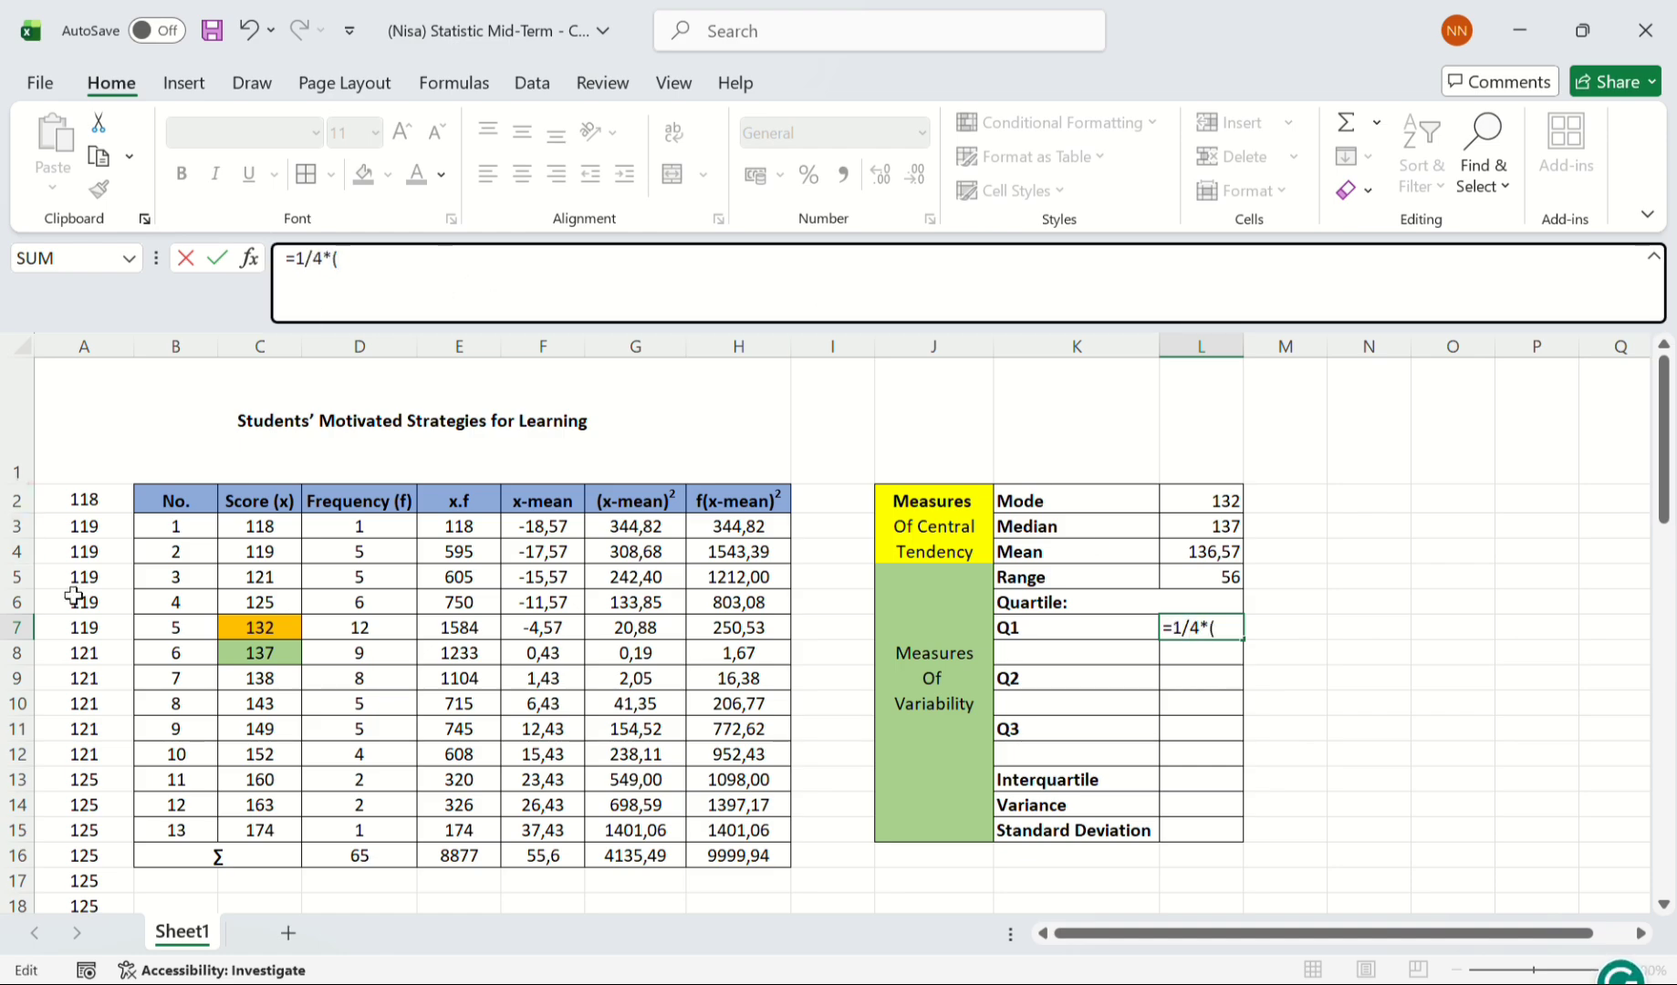
pyautogui.click(382, 856)
pyautogui.click(426, 282)
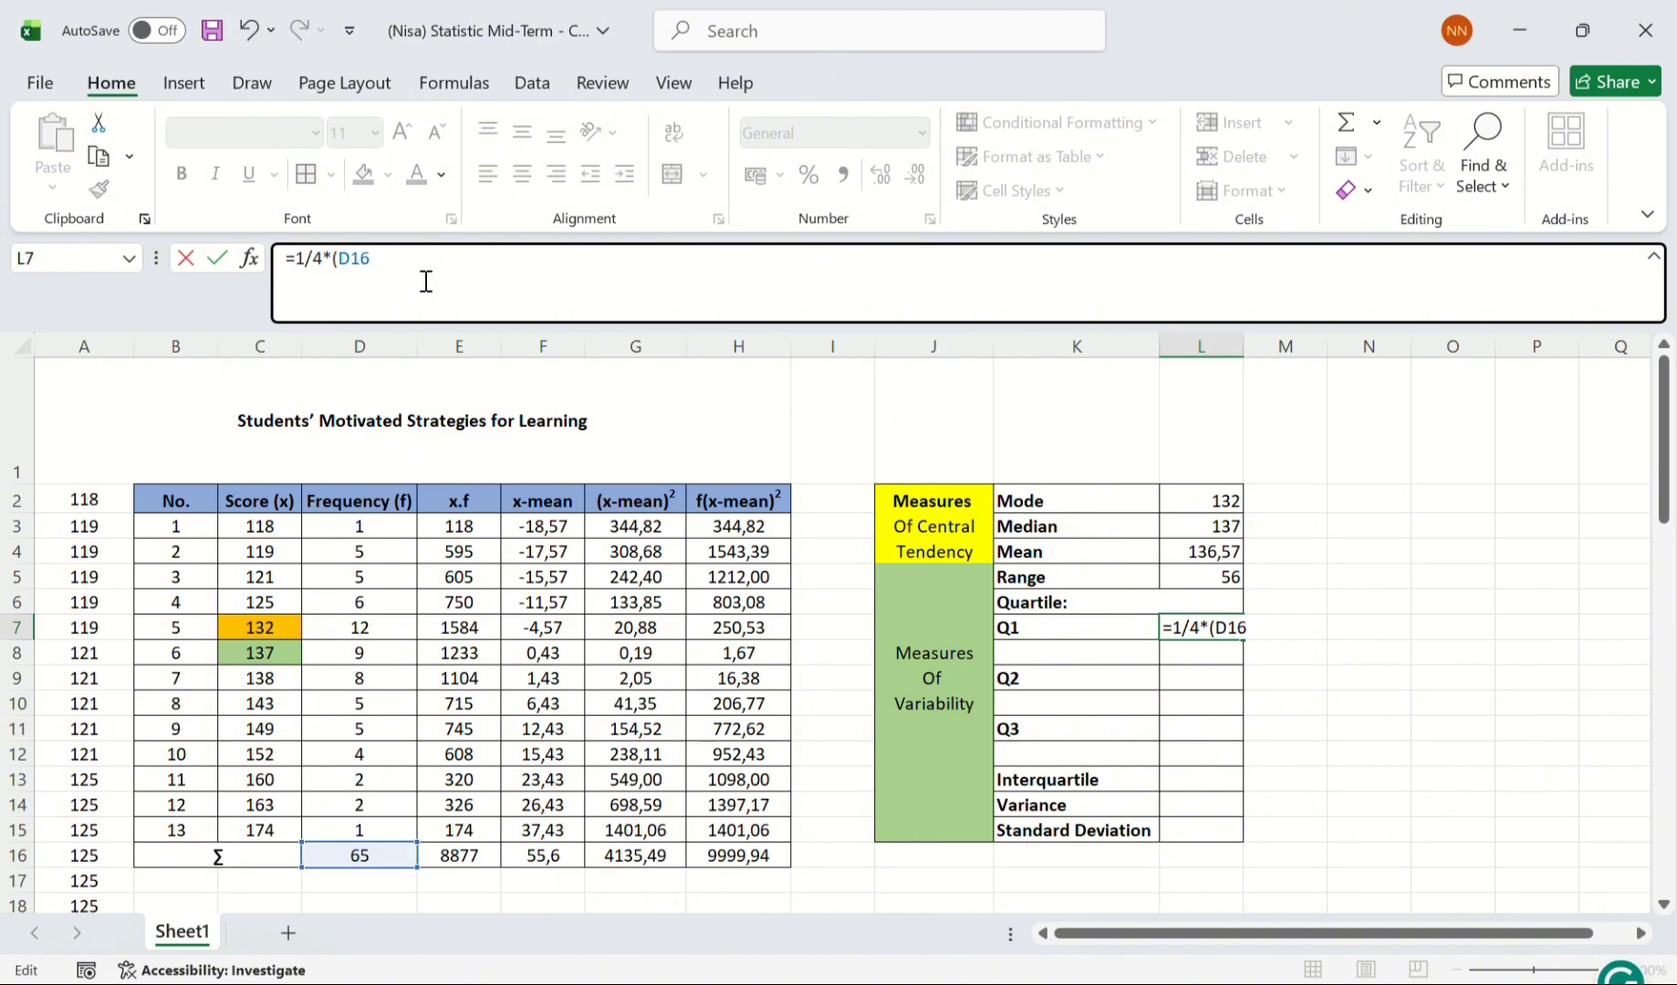
pyautogui.write('+1)')
pyautogui.press('Return')
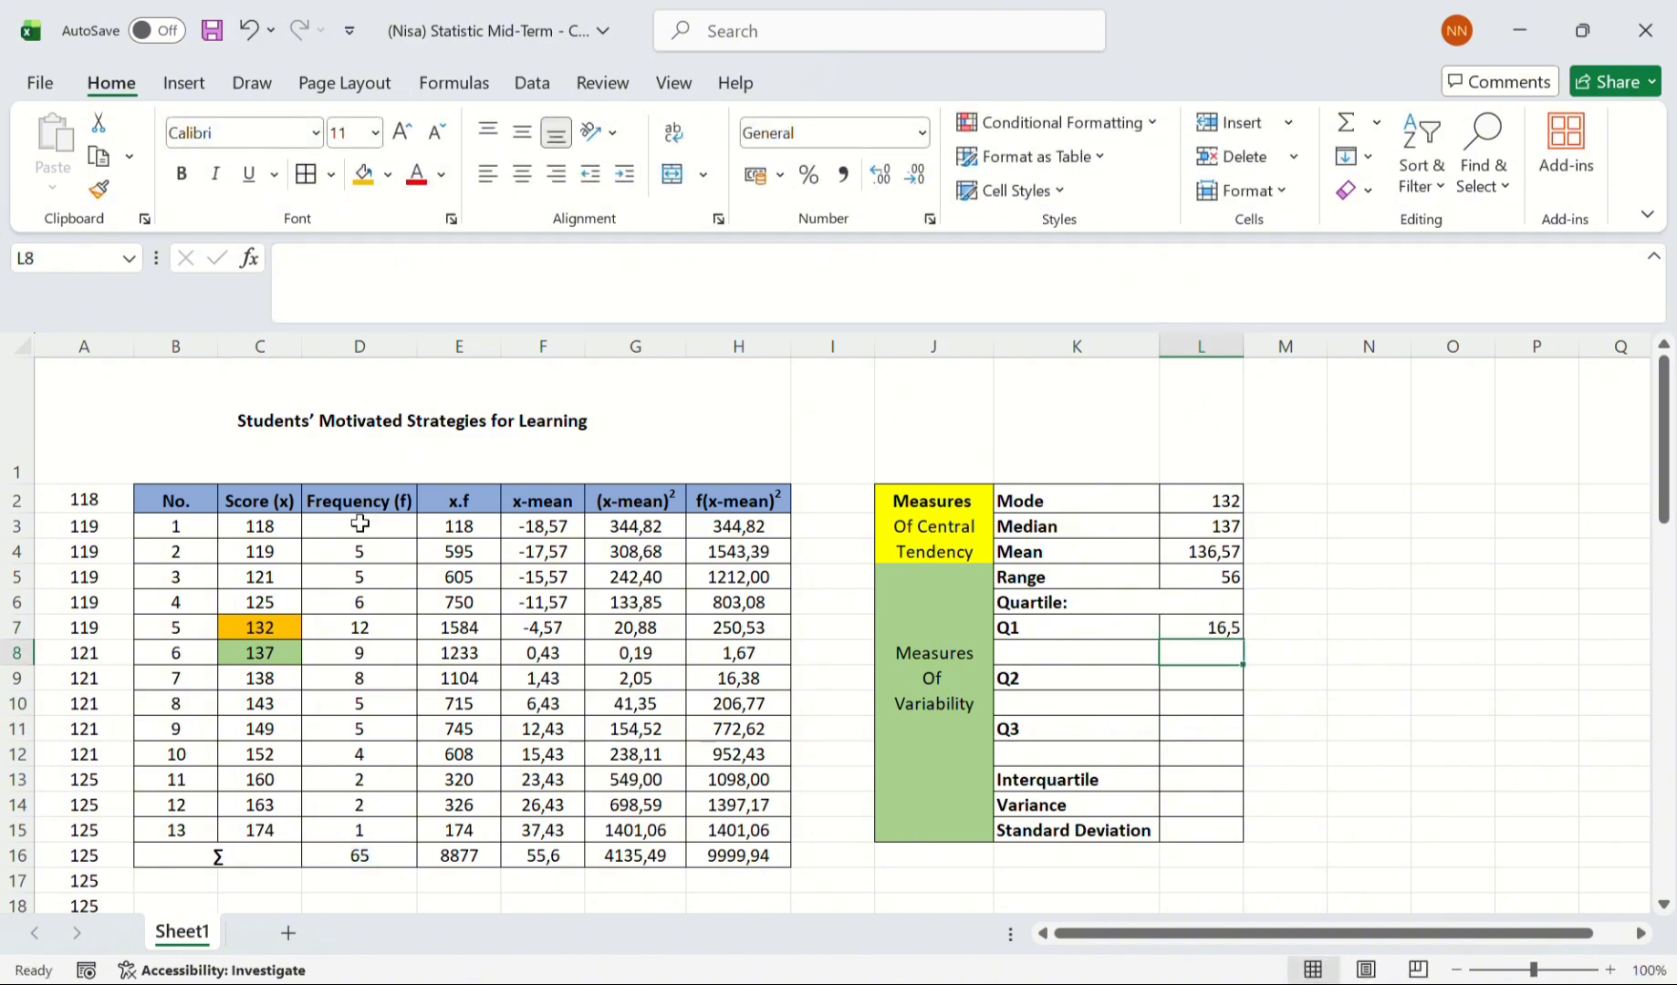
# - Sum the frequencies in D3:D6 to locate the Q1 score, and fill its cell C6 with blue-gray
pyautogui.moveTo(360, 523); pyautogui.dragTo(344, 605)
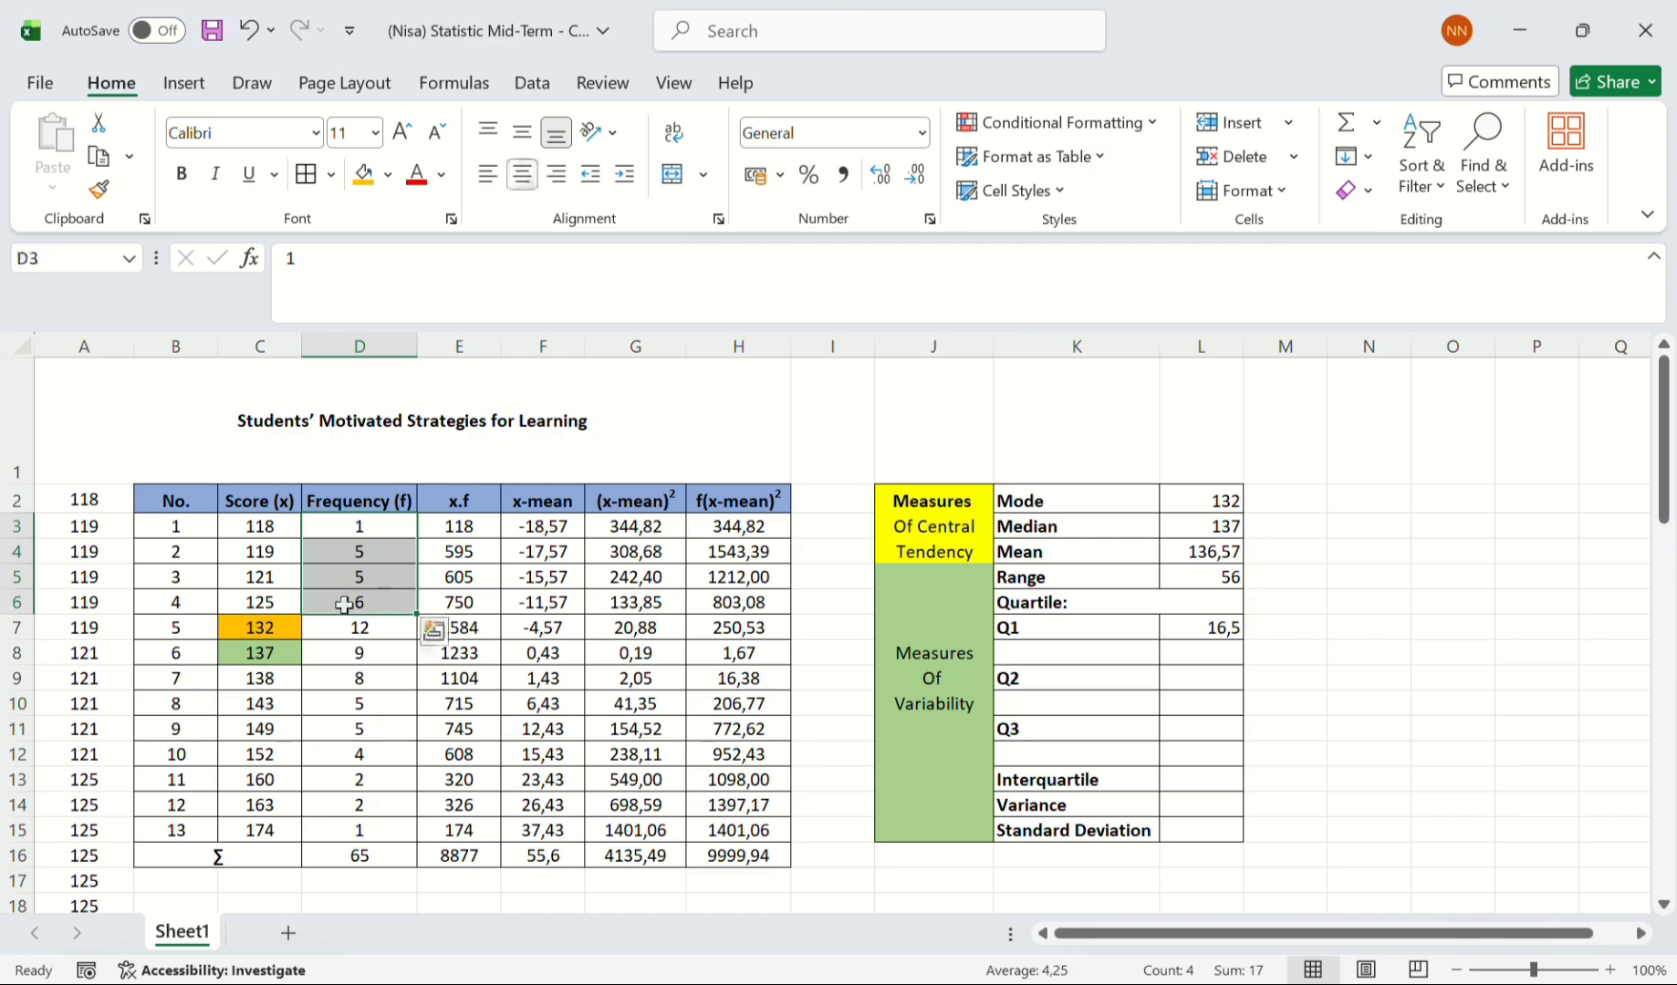
pyautogui.click(260, 603)
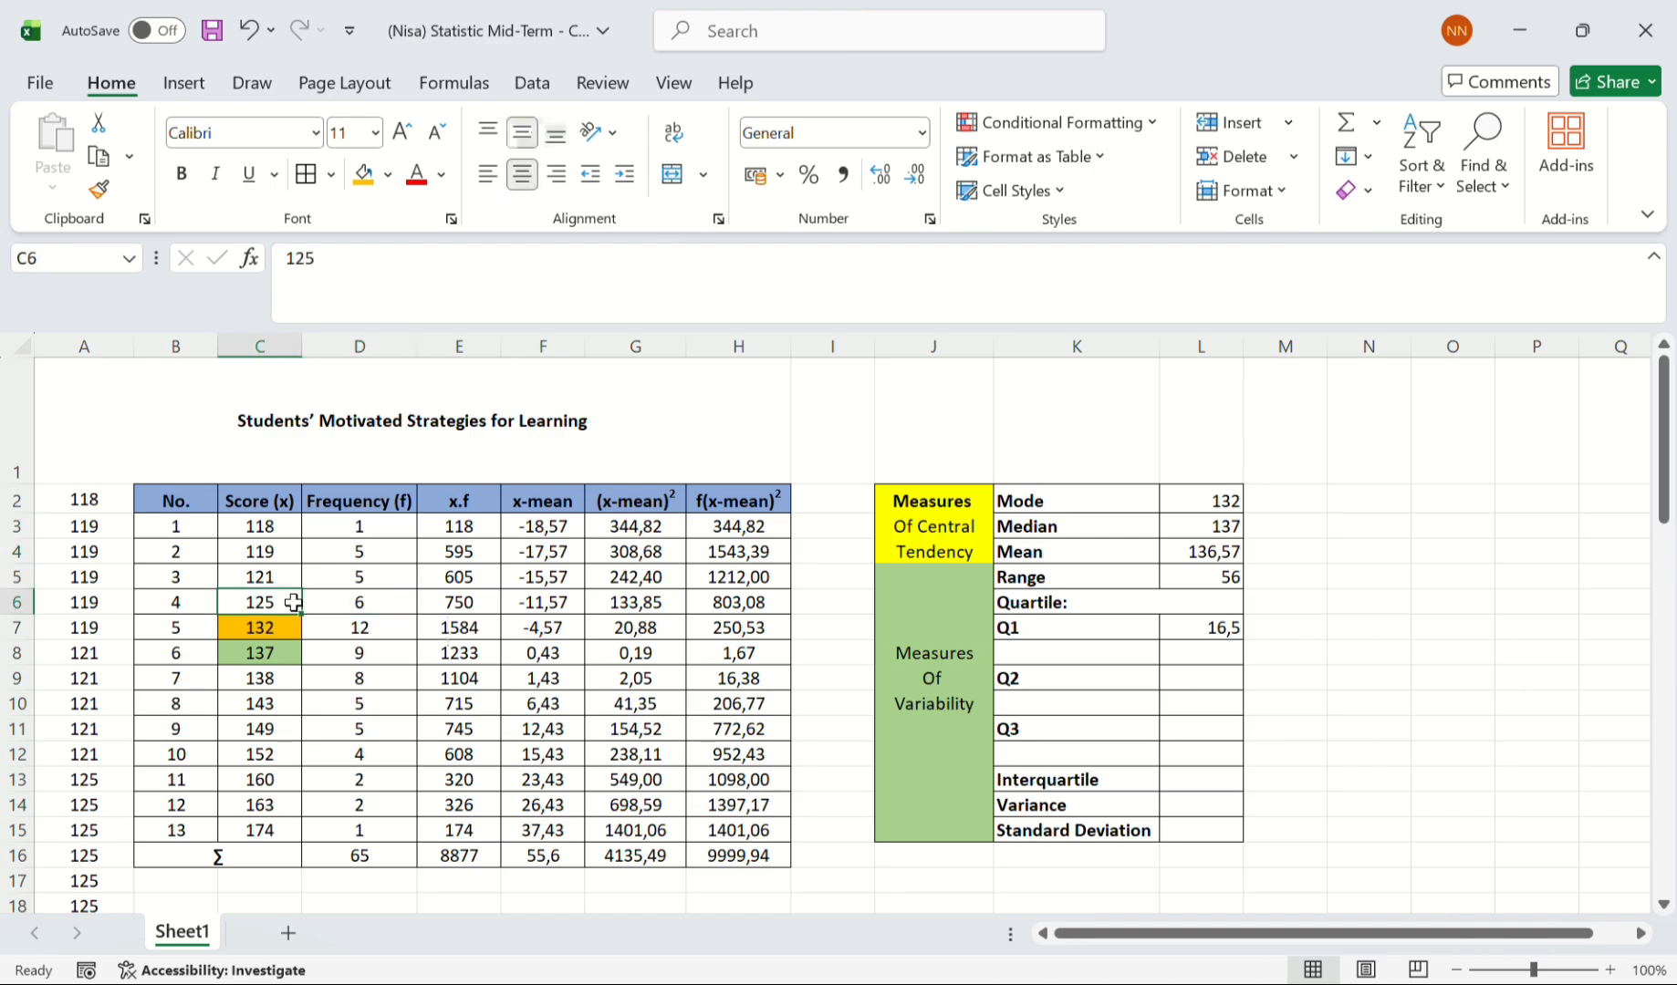
pyautogui.click(387, 175)
pyautogui.click(498, 397)
# - Calculate the Q1 value in L8 with =(C6+C6)/2
pyautogui.click(1185, 654)
pyautogui.write('=')
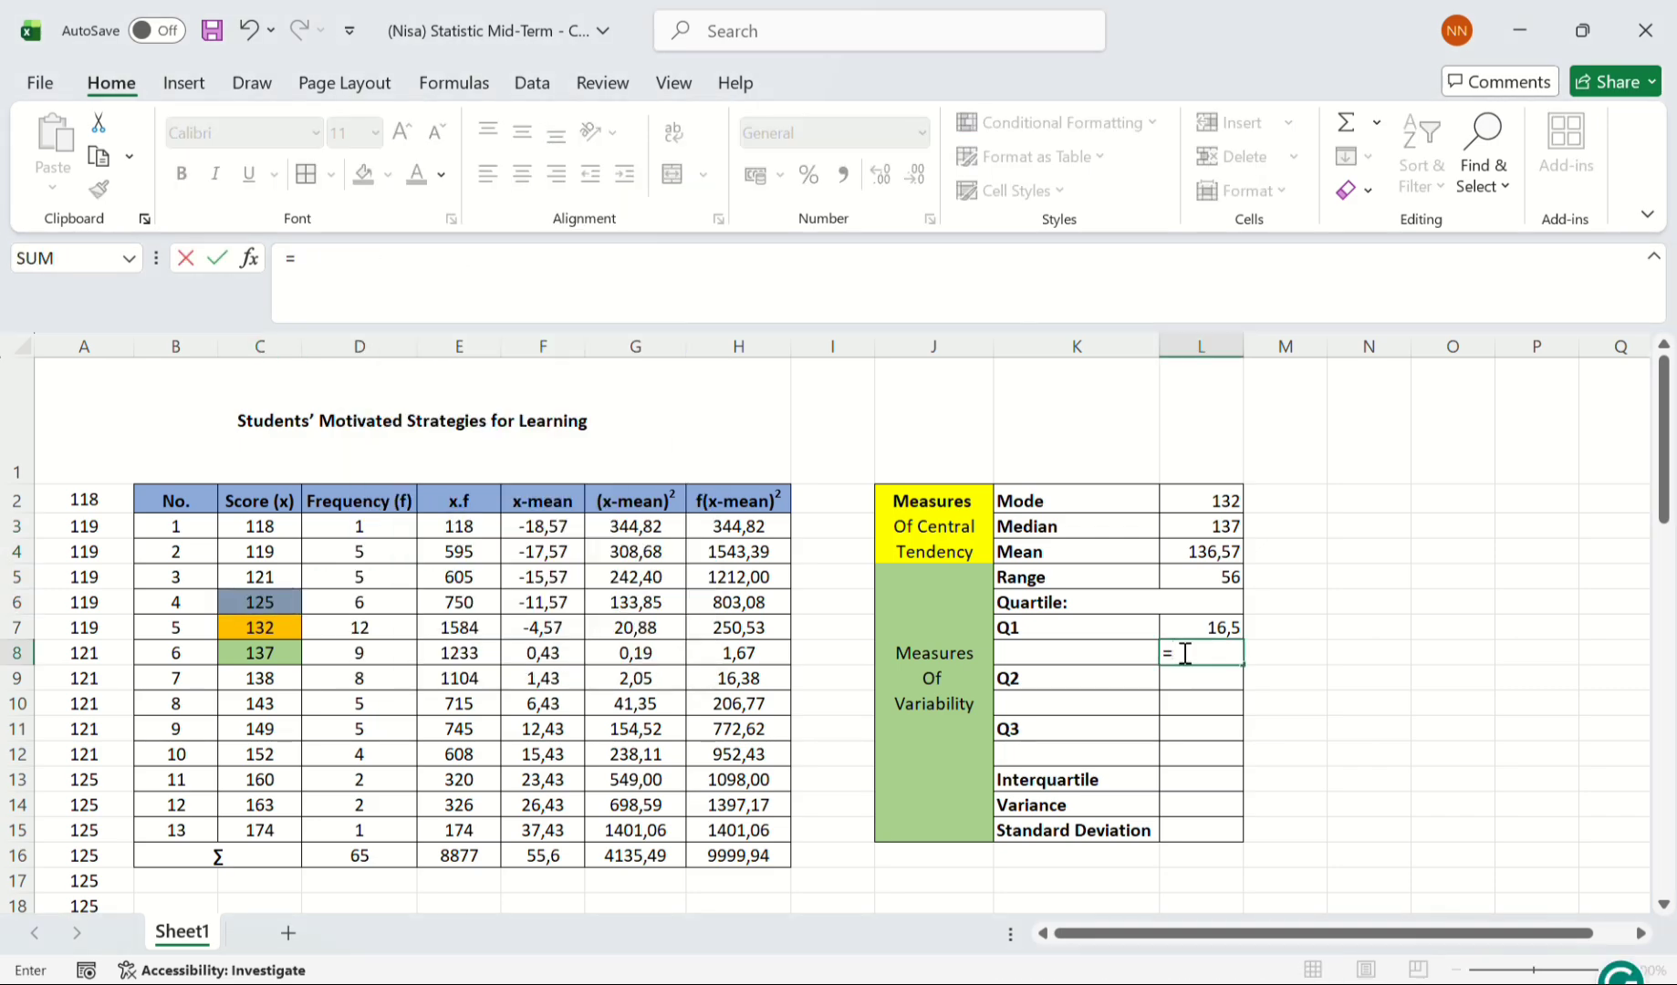
pyautogui.write('(')
pyautogui.click(243, 607)
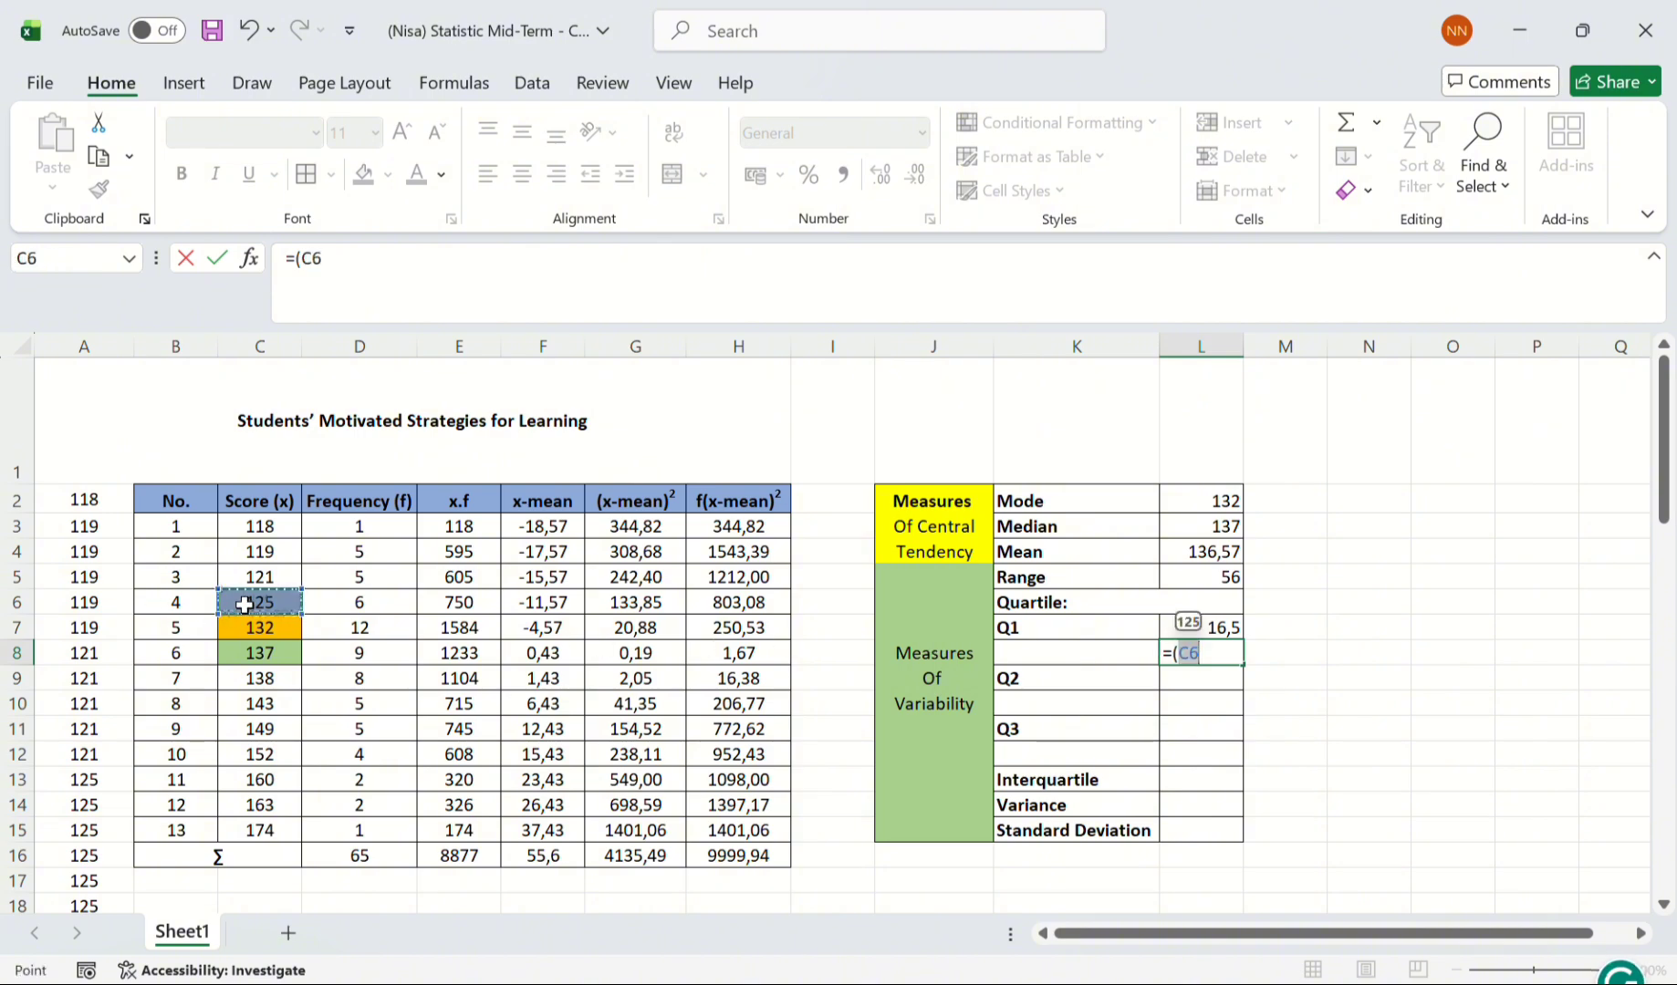
pyautogui.write('+')
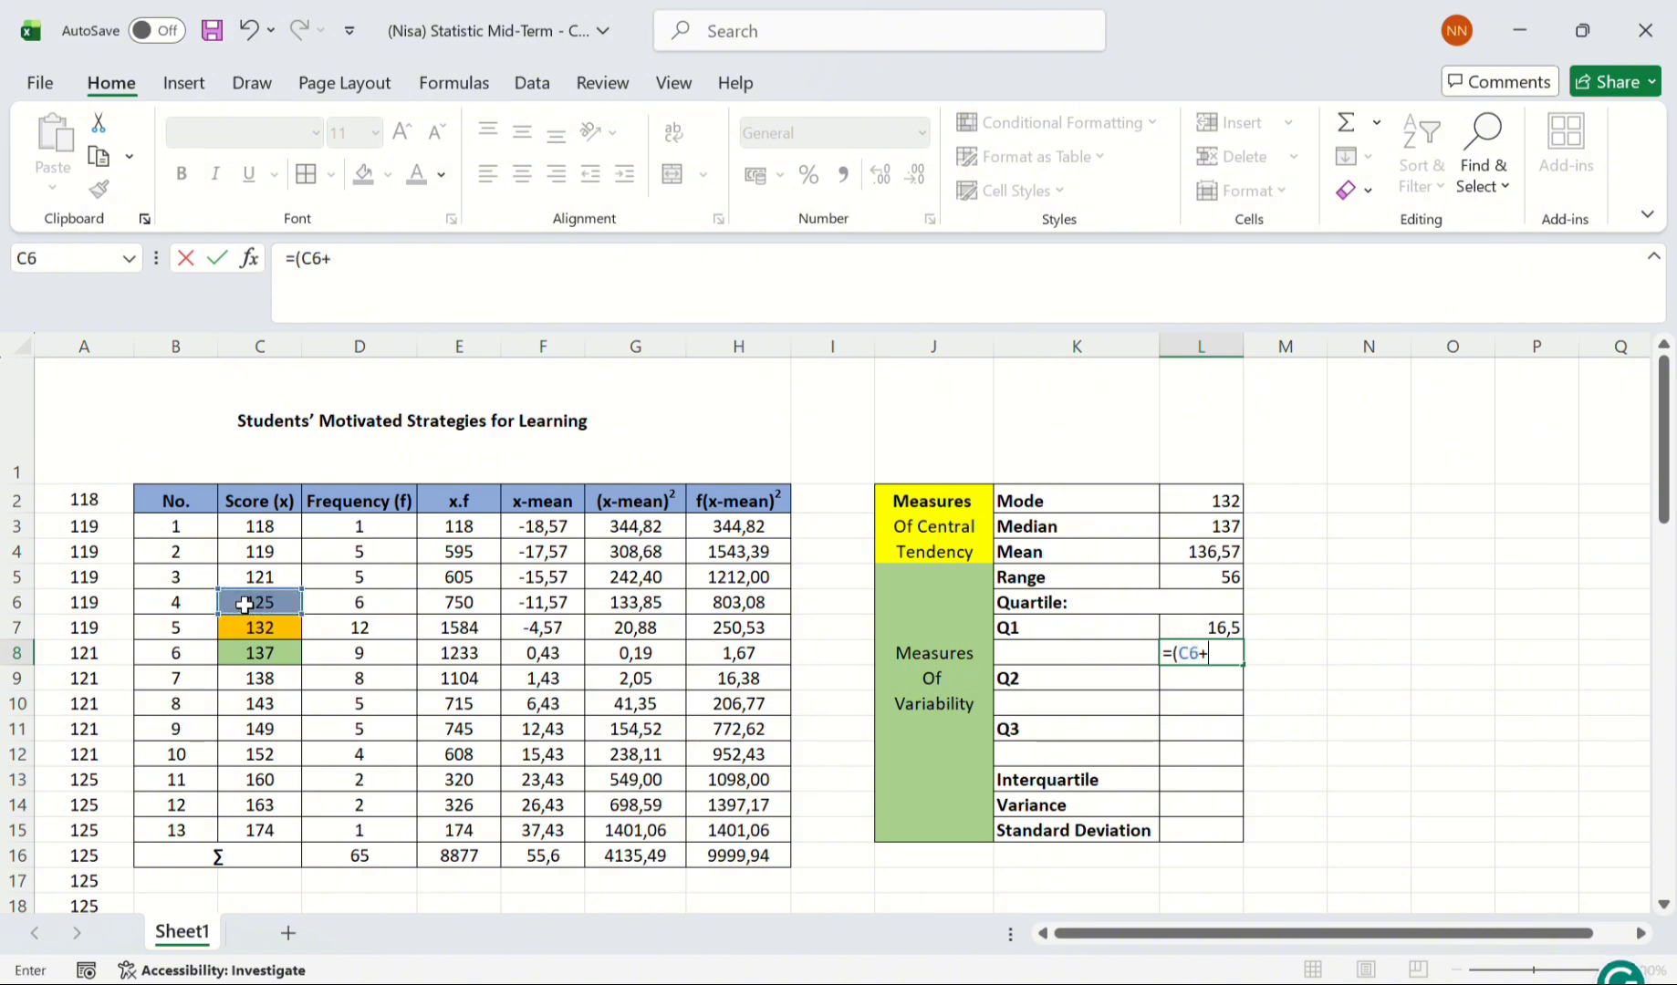
pyautogui.click(245, 605)
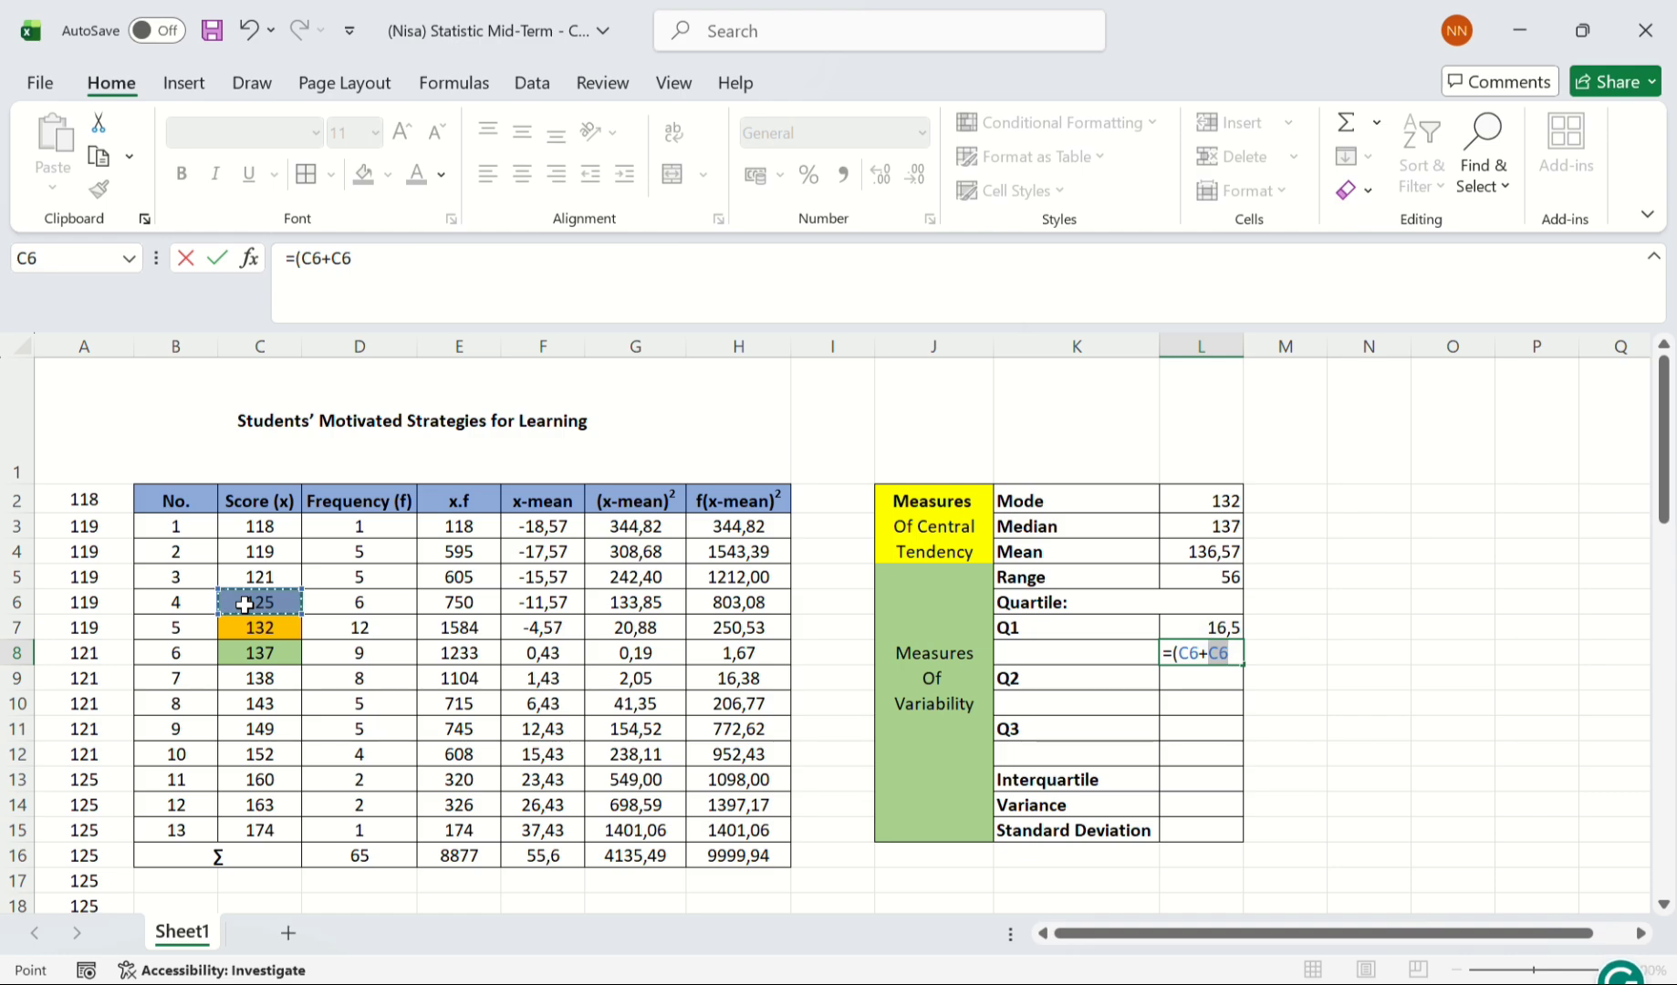
pyautogui.write(')')
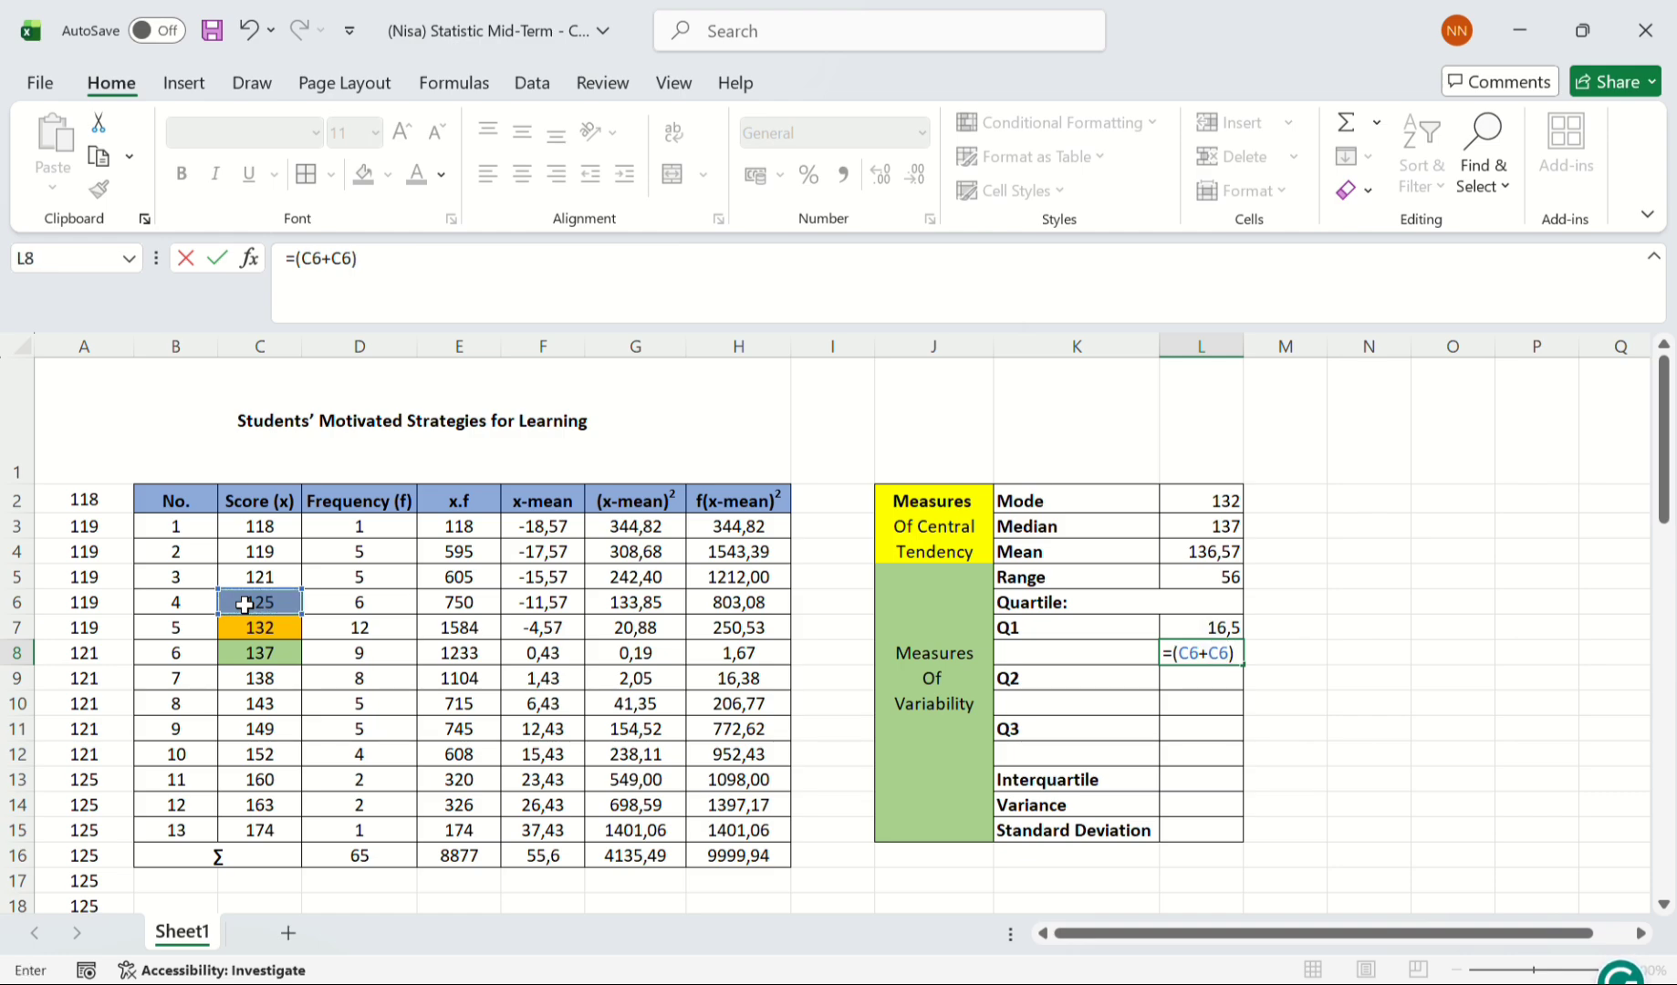
pyautogui.write('/2')
pyautogui.press('Return')
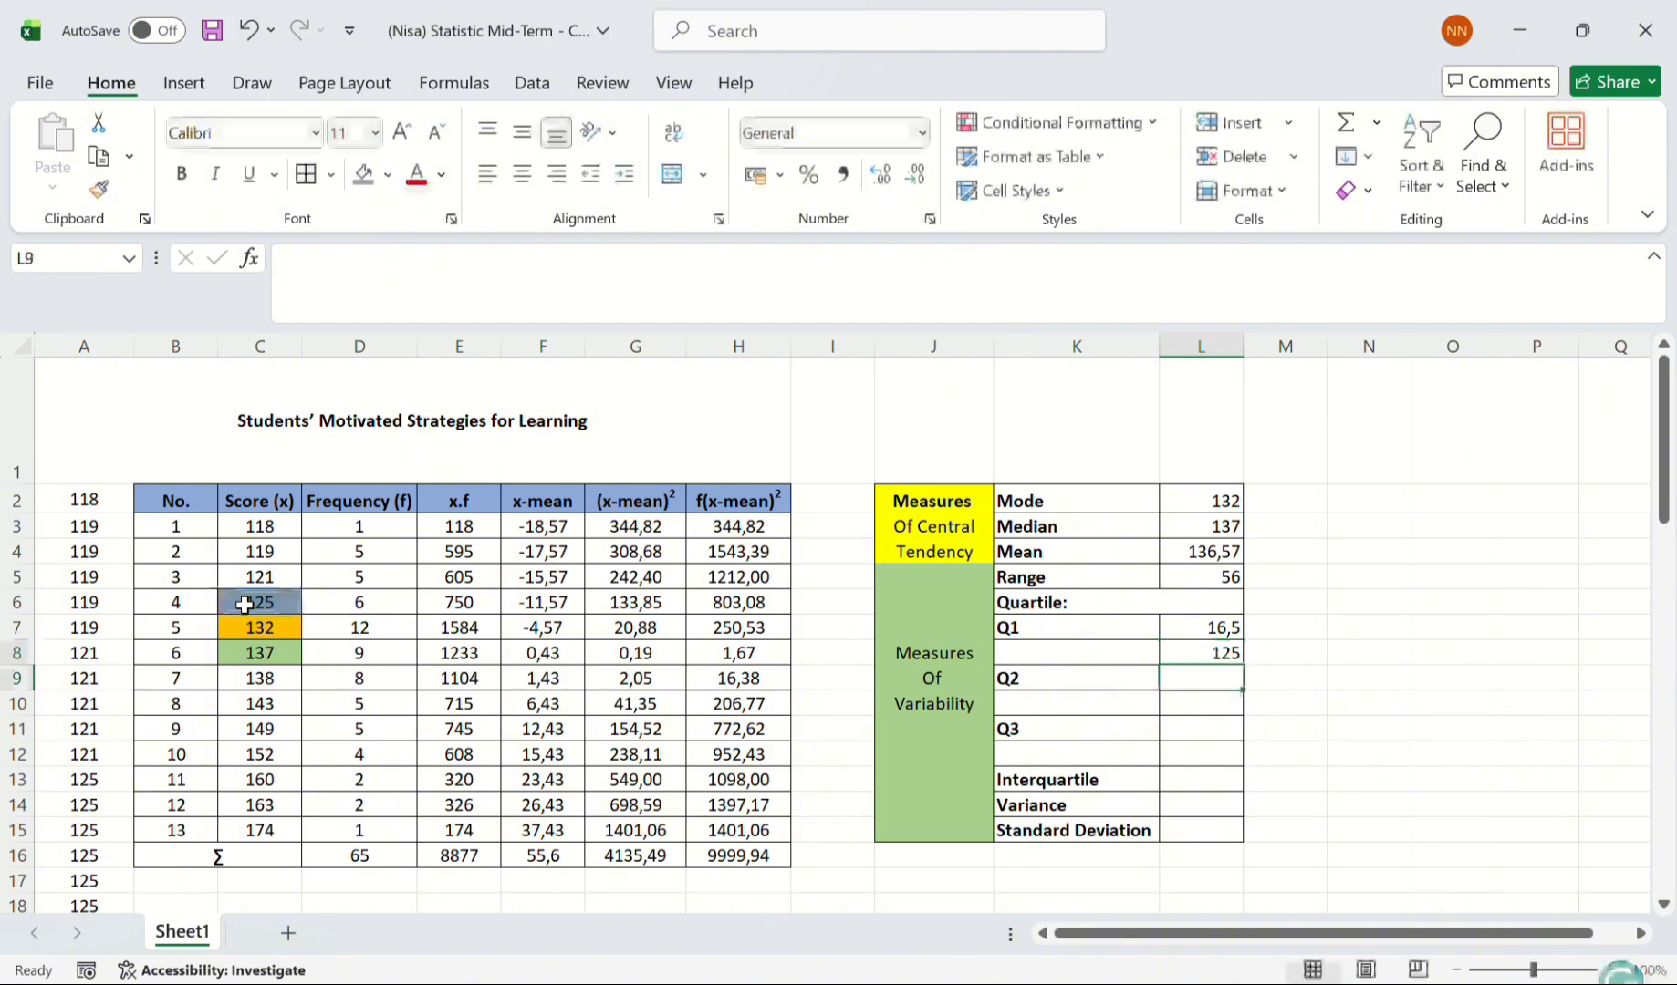
# - Calculate the Q2 position in L9 from the frequency total with =1/2*(D16+1)
pyautogui.write('=1')
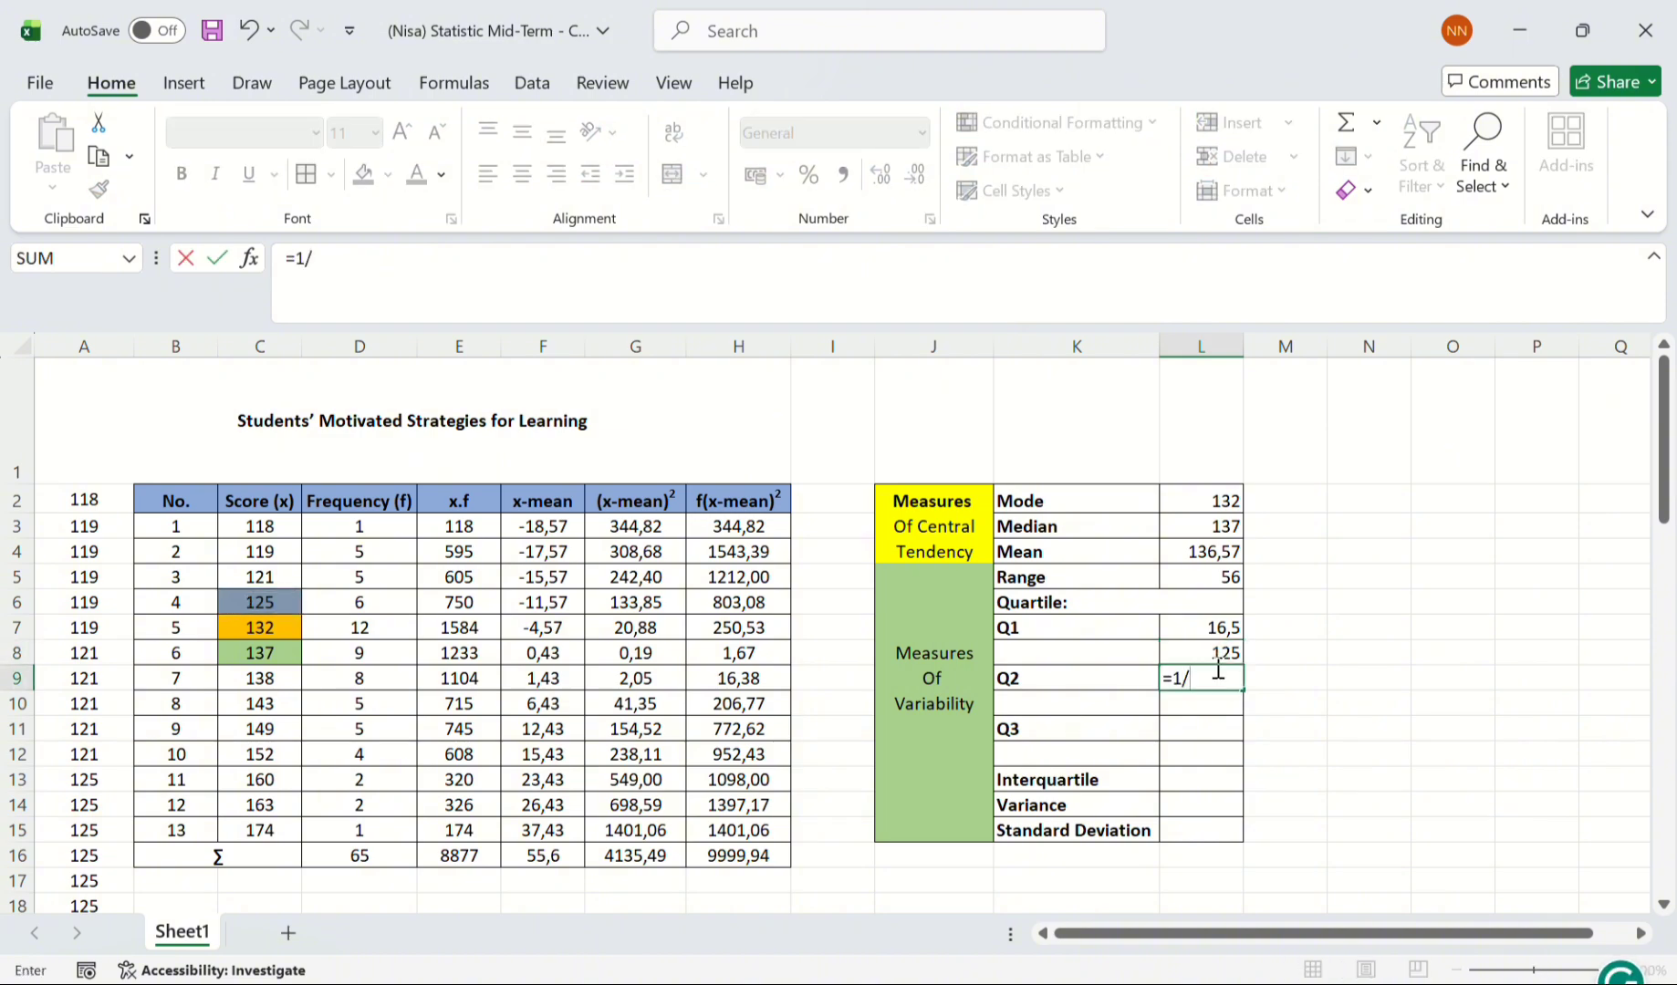
pyautogui.write('/2')
pyautogui.write('*(')
pyautogui.click(360, 858)
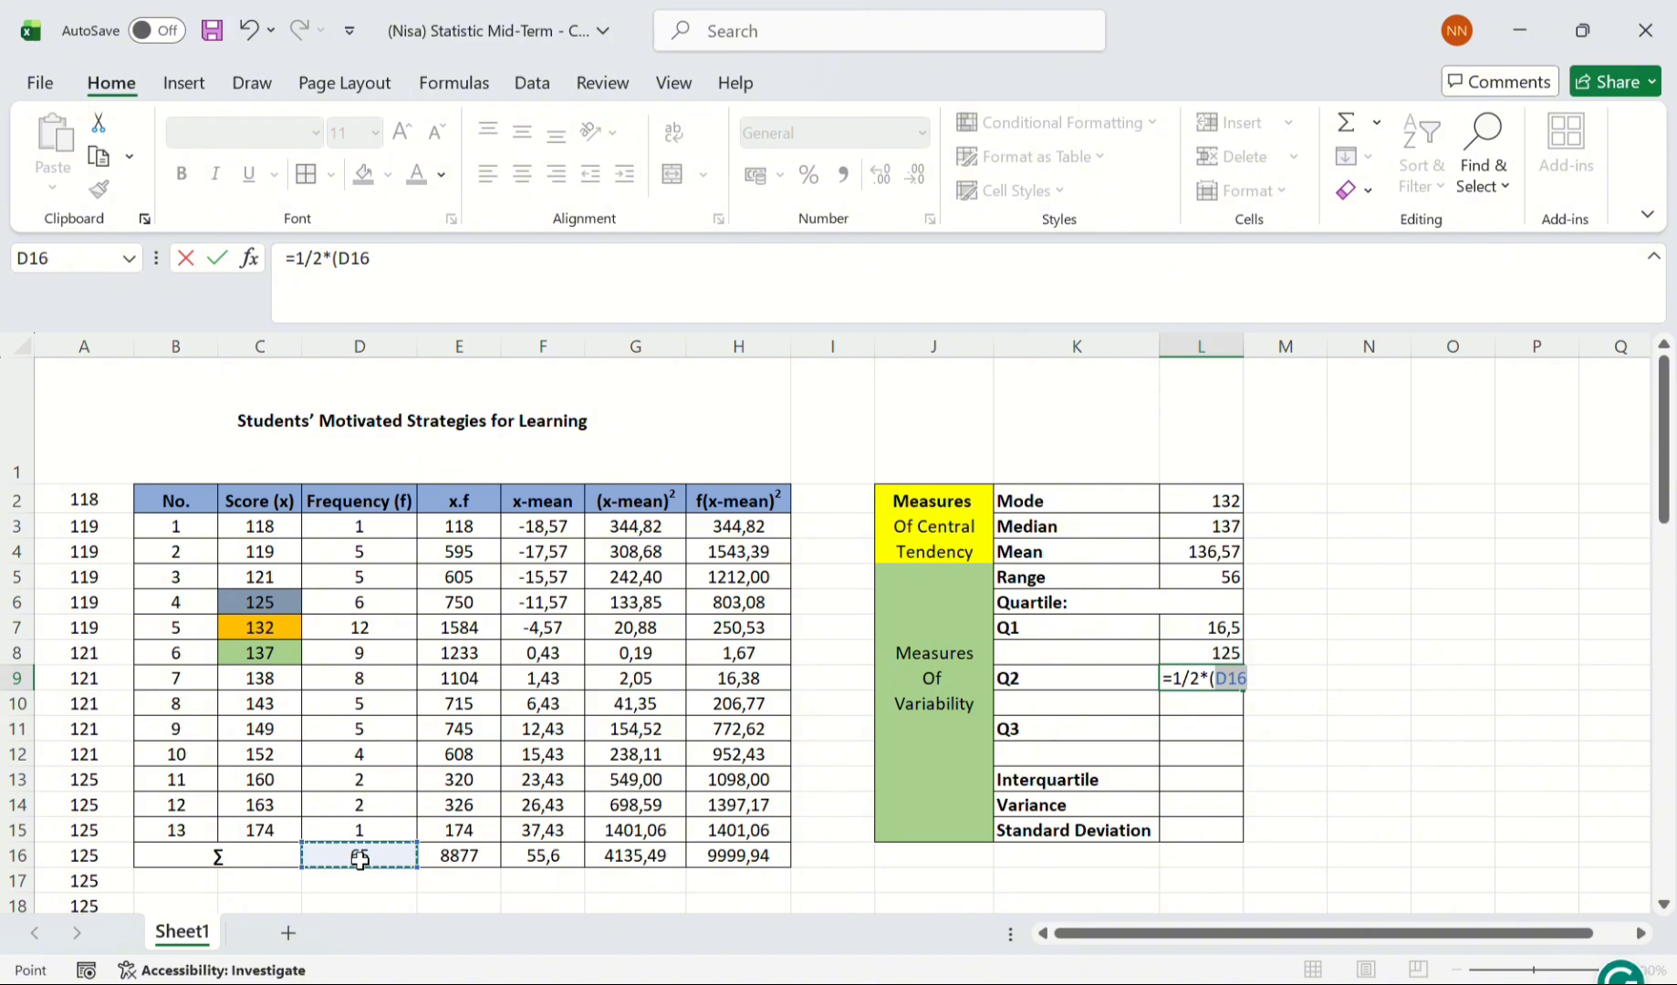
pyautogui.write('+1')
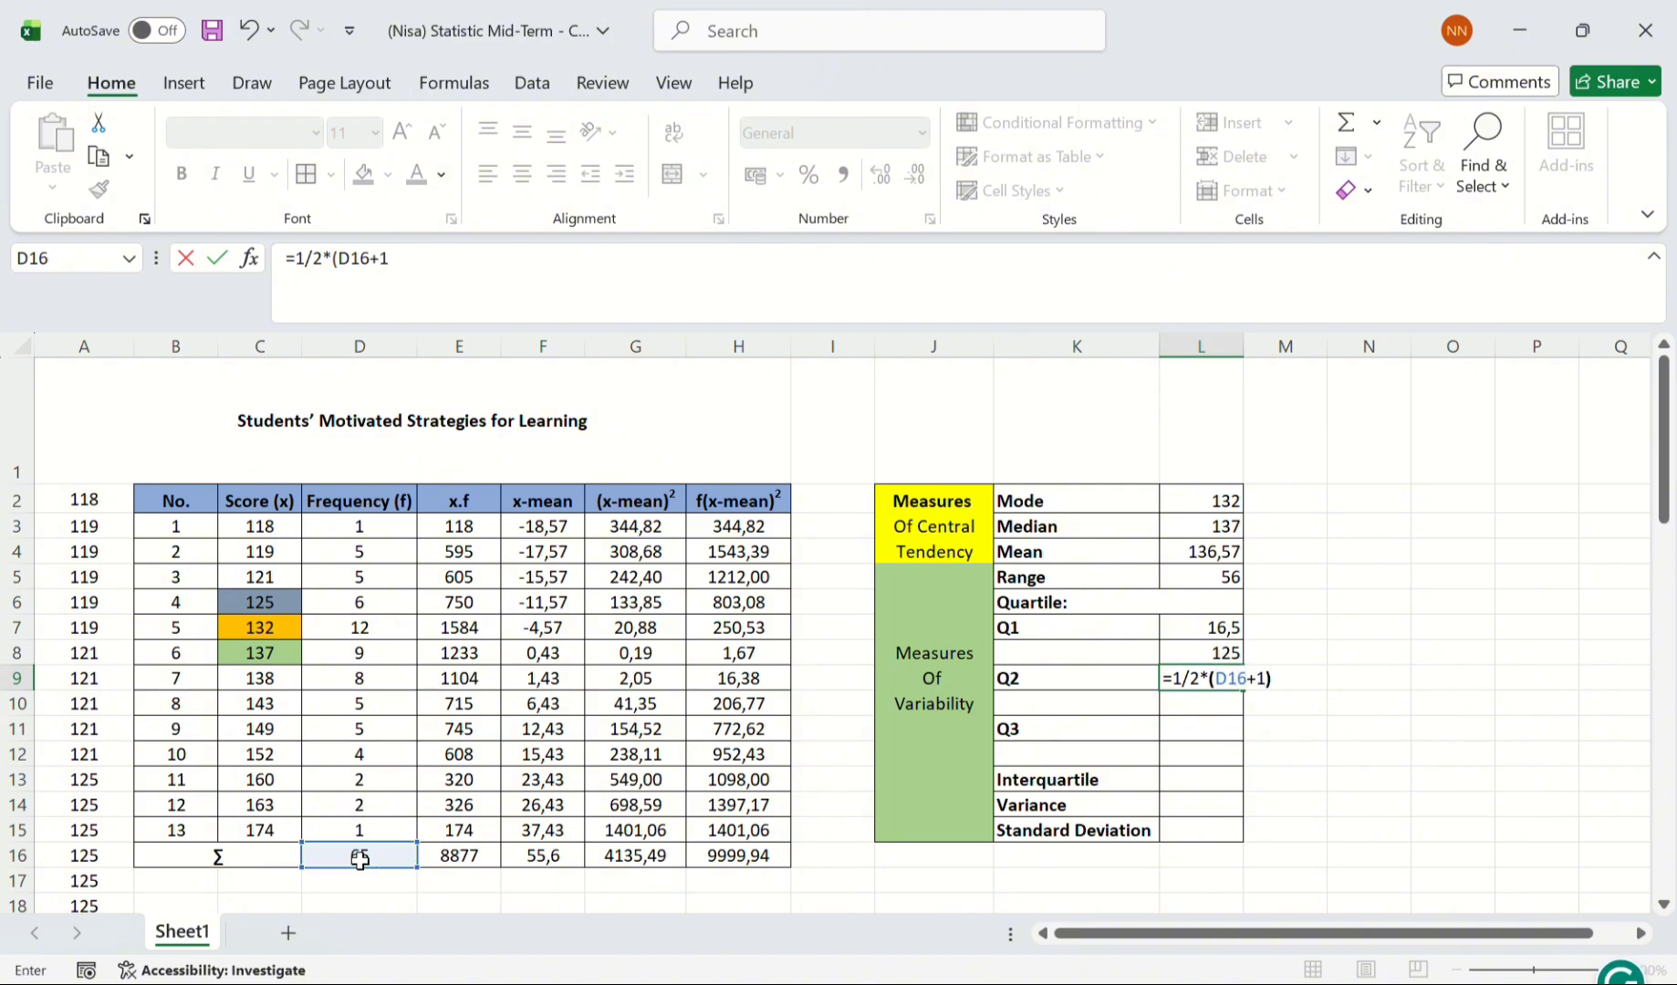
pyautogui.write(')')
pyautogui.press('Return')
# - Locate the Q2 score by summing the frequencies in D3:D8, and calculate the Q2 value in L10 with =(C8+C8)/2
pyautogui.moveTo(360, 526); pyautogui.dragTo(374, 649)
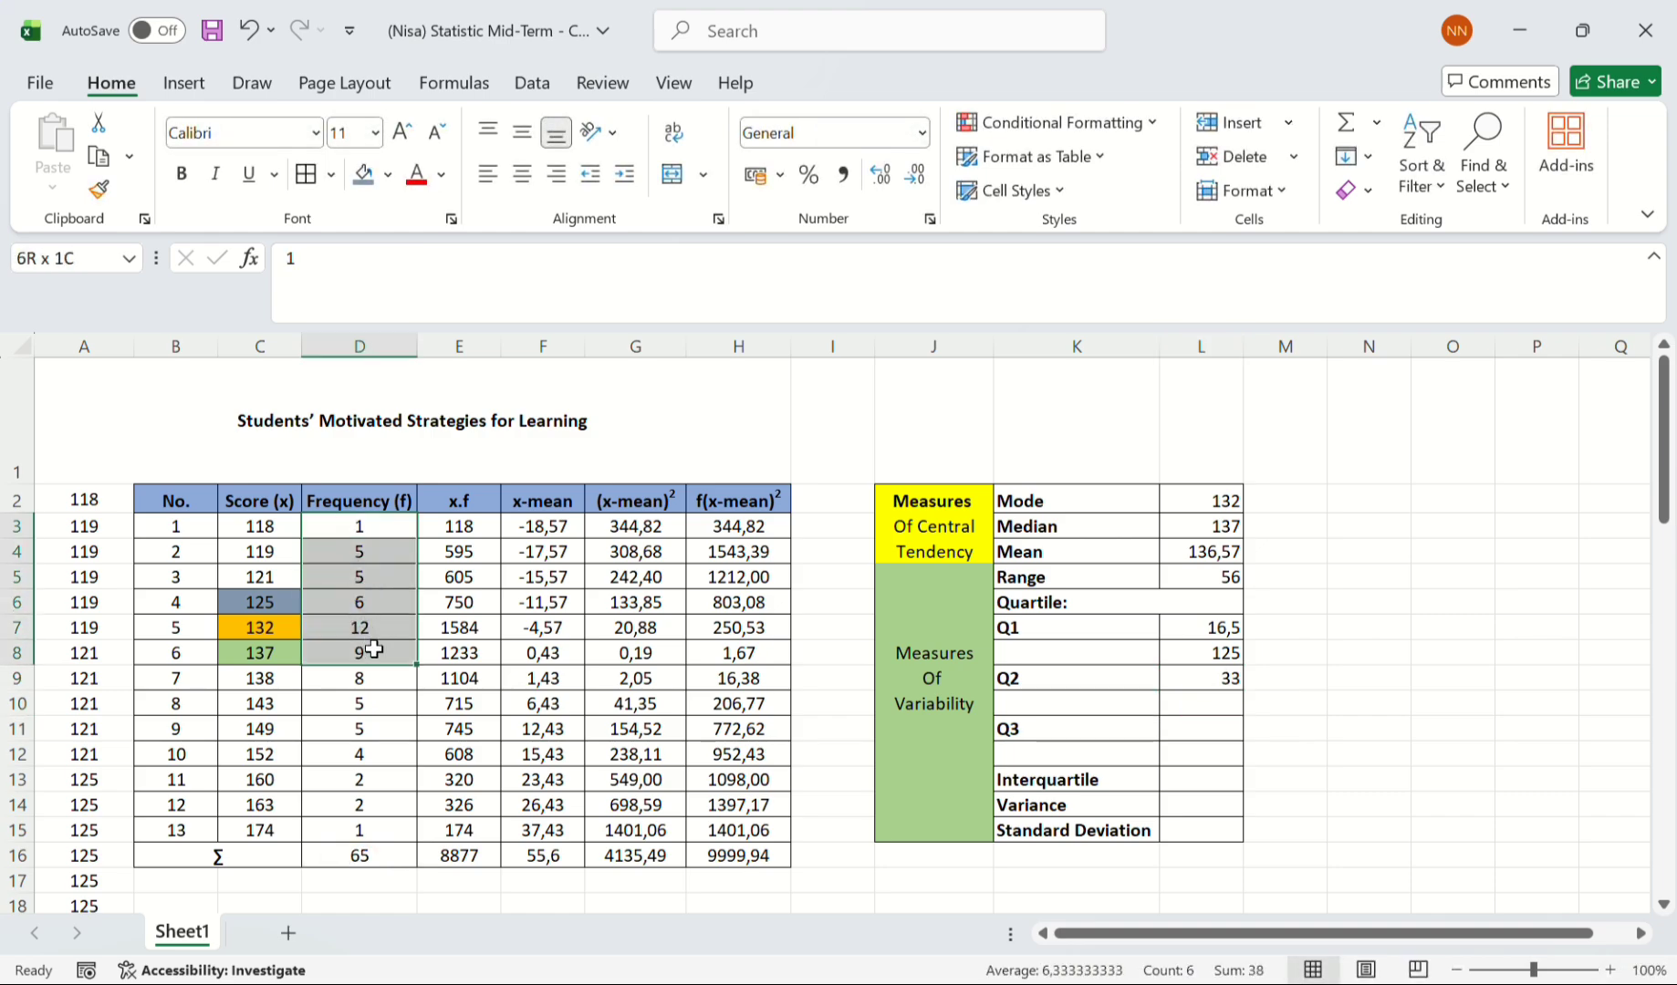
pyautogui.click(374, 649)
pyautogui.click(258, 653)
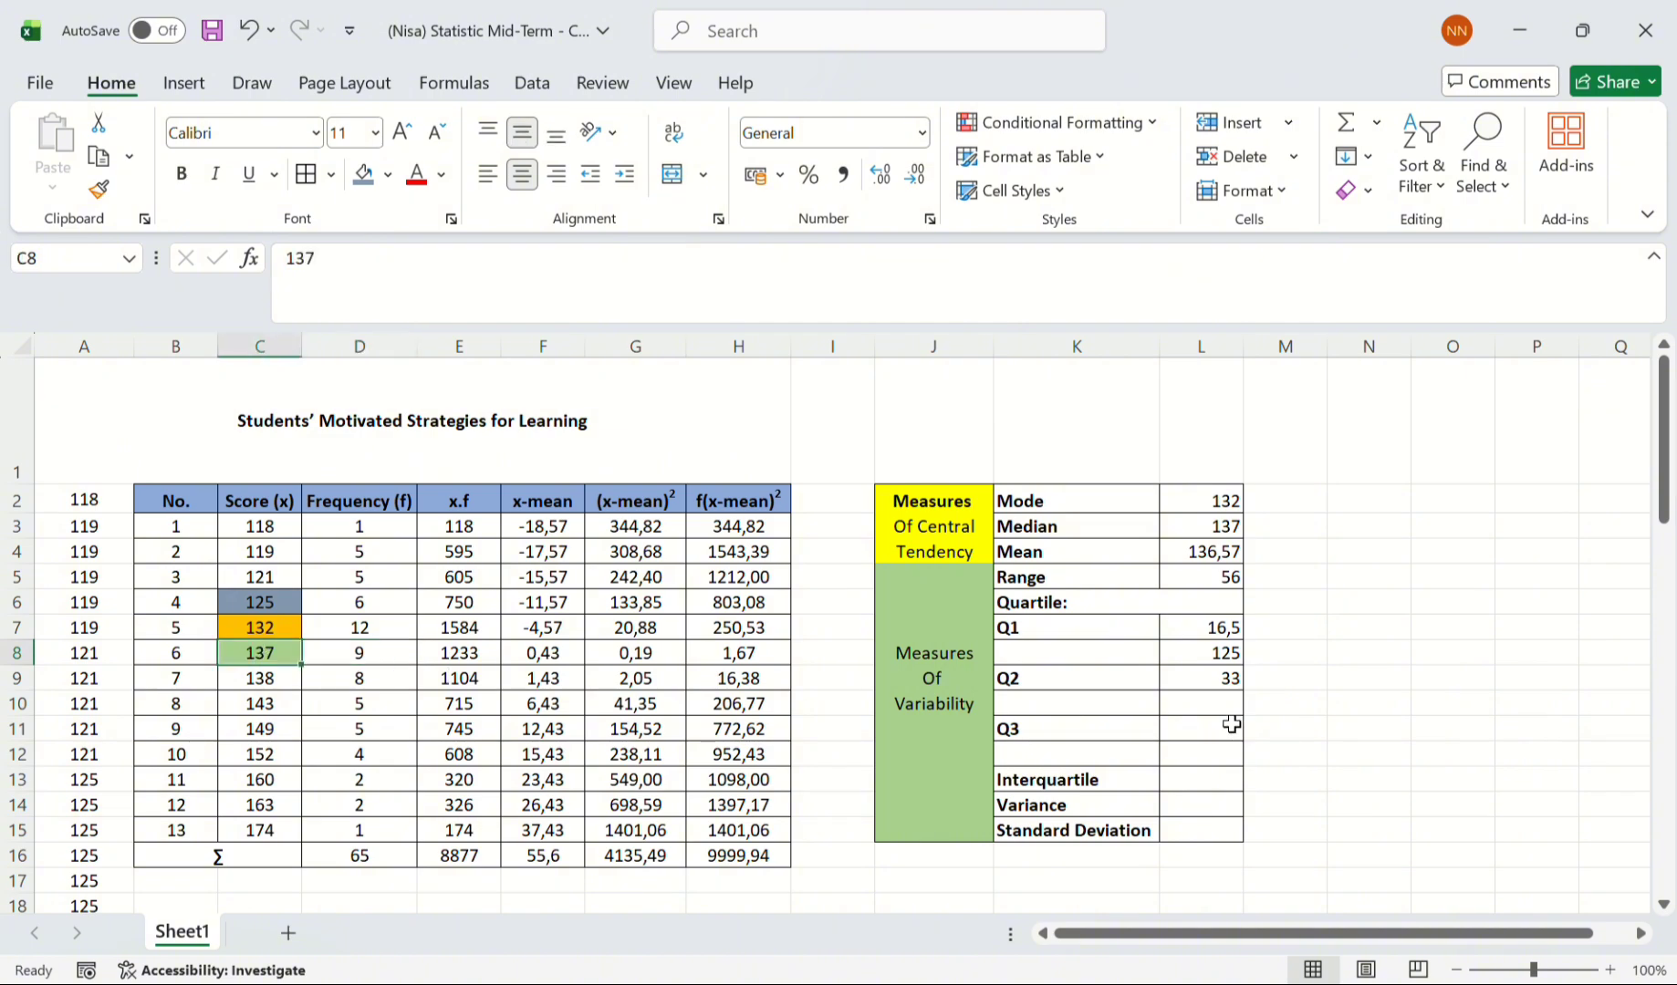
pyautogui.click(1210, 700)
pyautogui.write('=(')
pyautogui.click(285, 655)
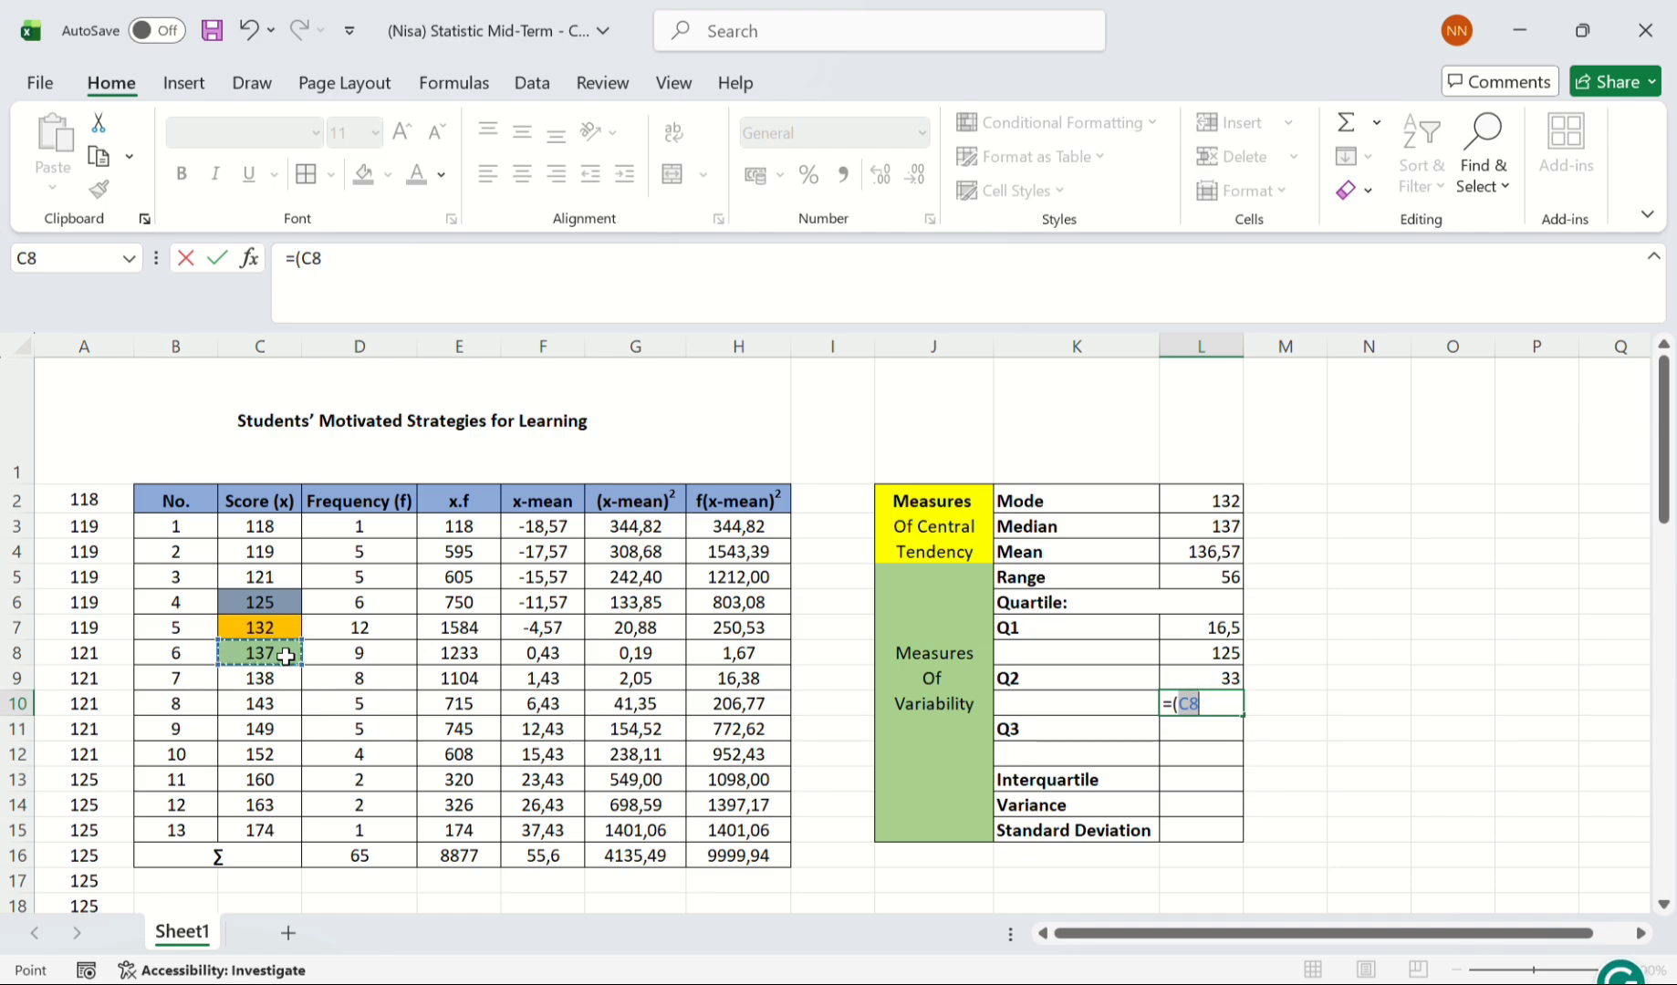
pyautogui.write('+')
pyautogui.click(285, 655)
pyautogui.write(')')
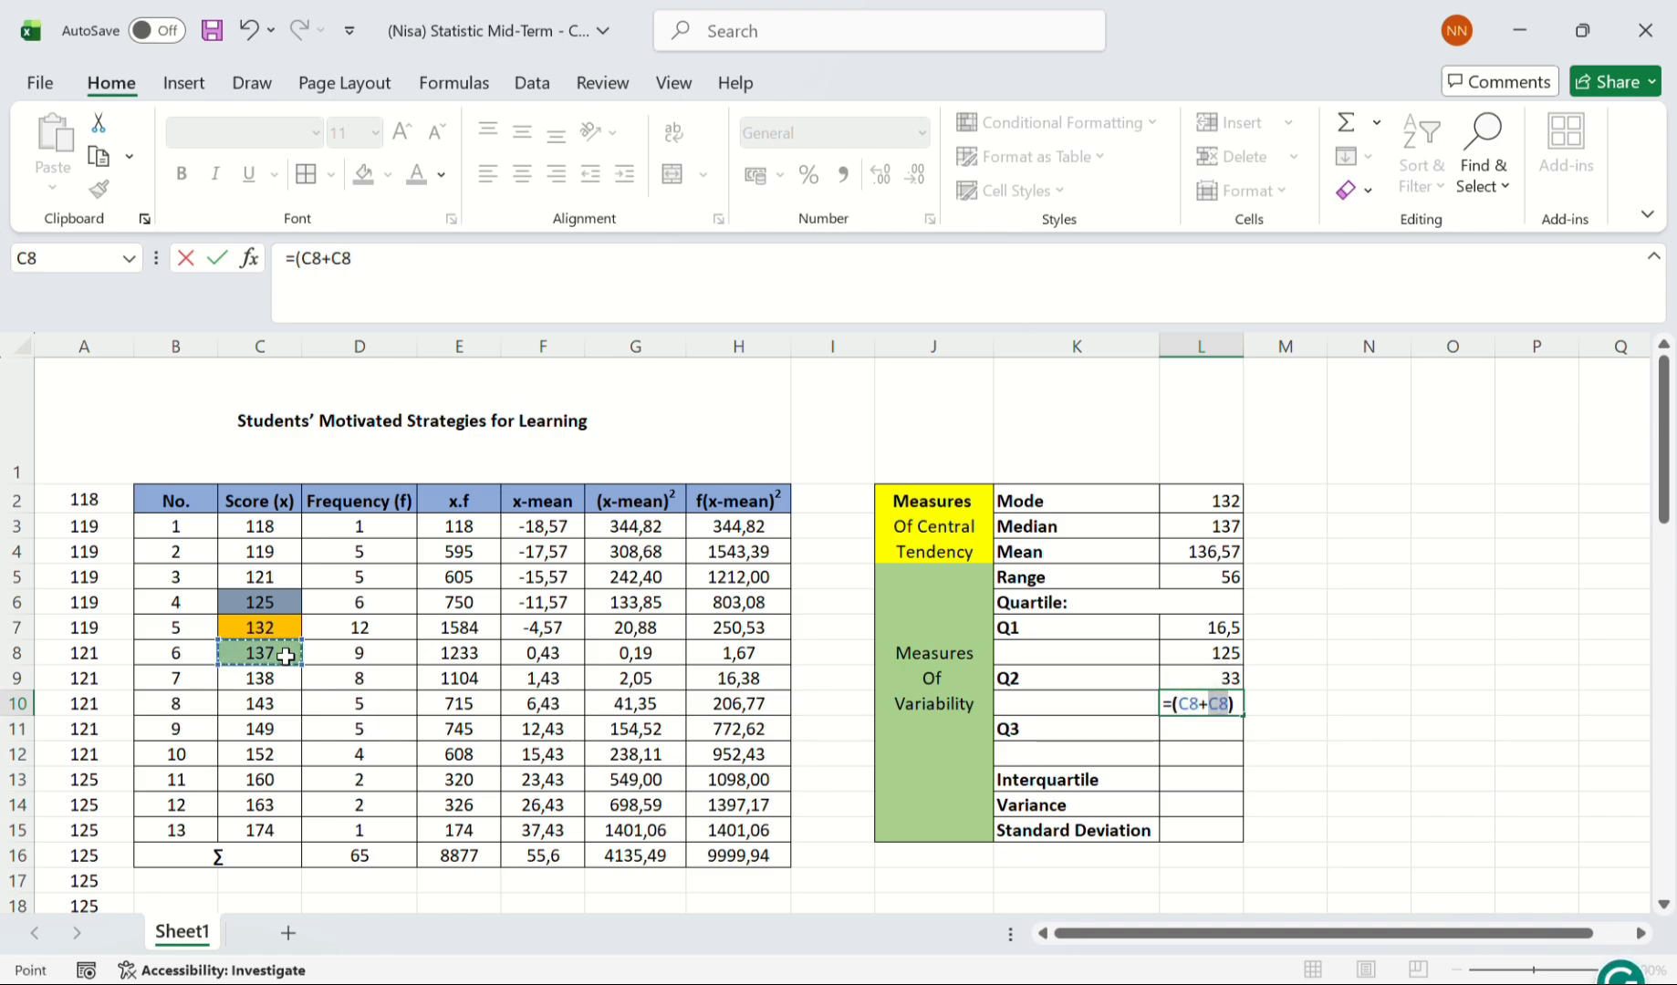
pyautogui.write('/2')
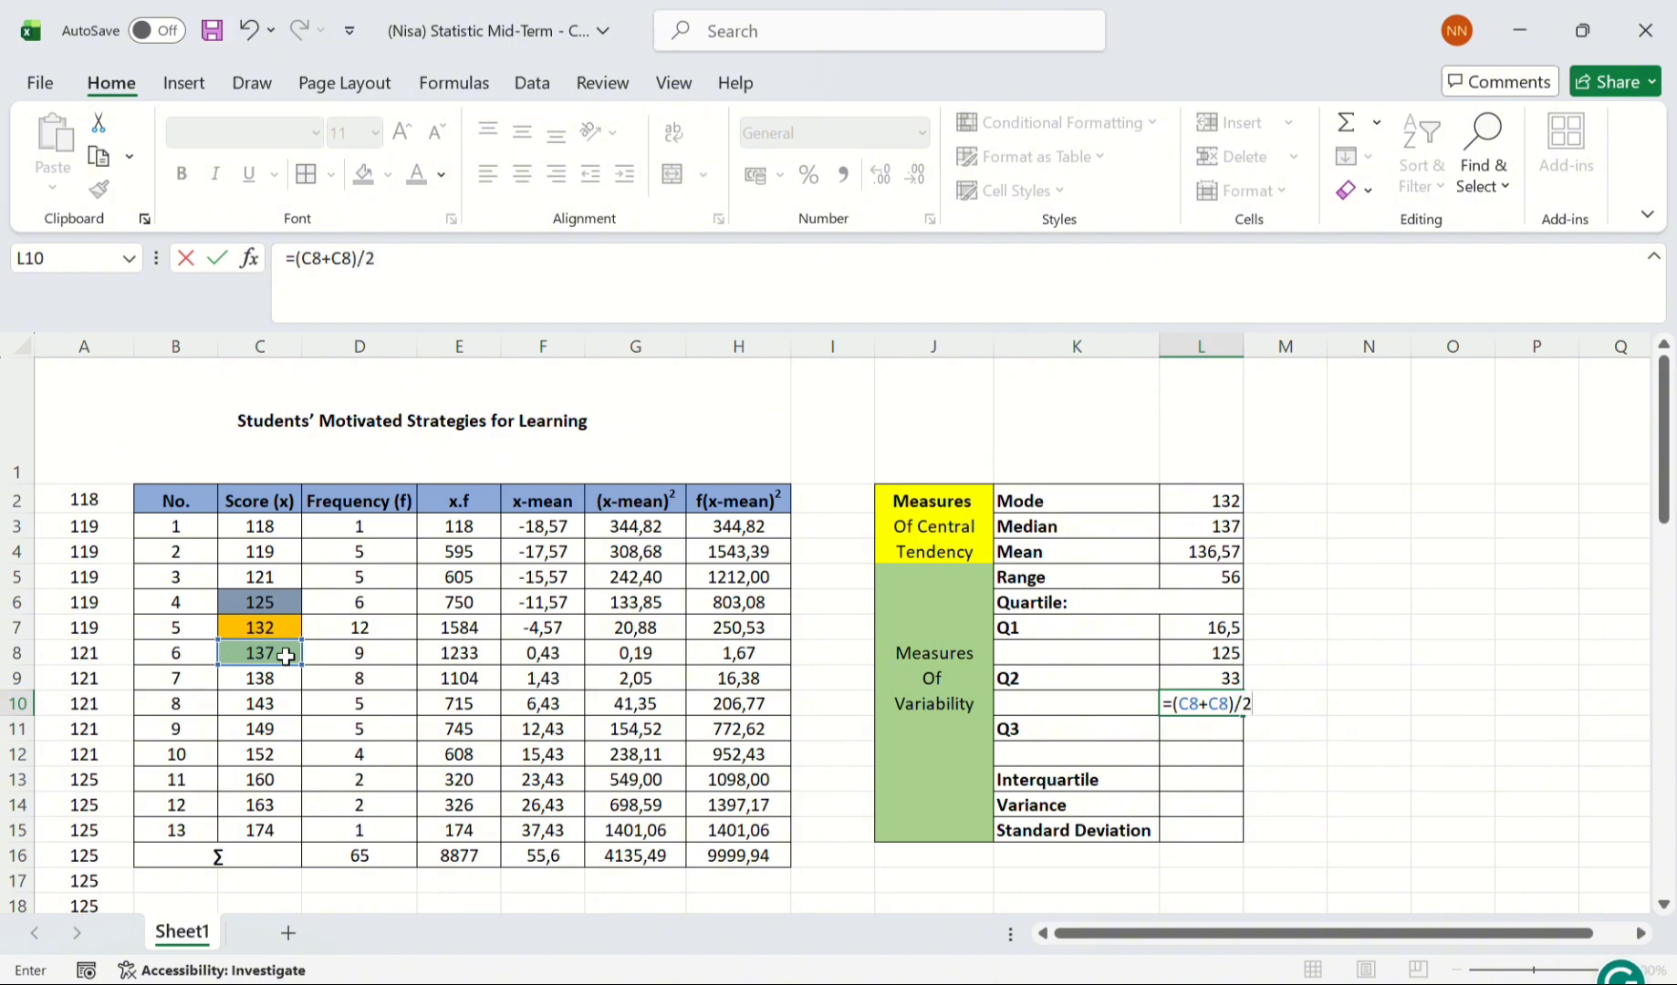
pyautogui.press('Return')
# - Calculate the Q3 position in L11 from the frequency total with =3/4*(D16+1)
pyautogui.write('=')
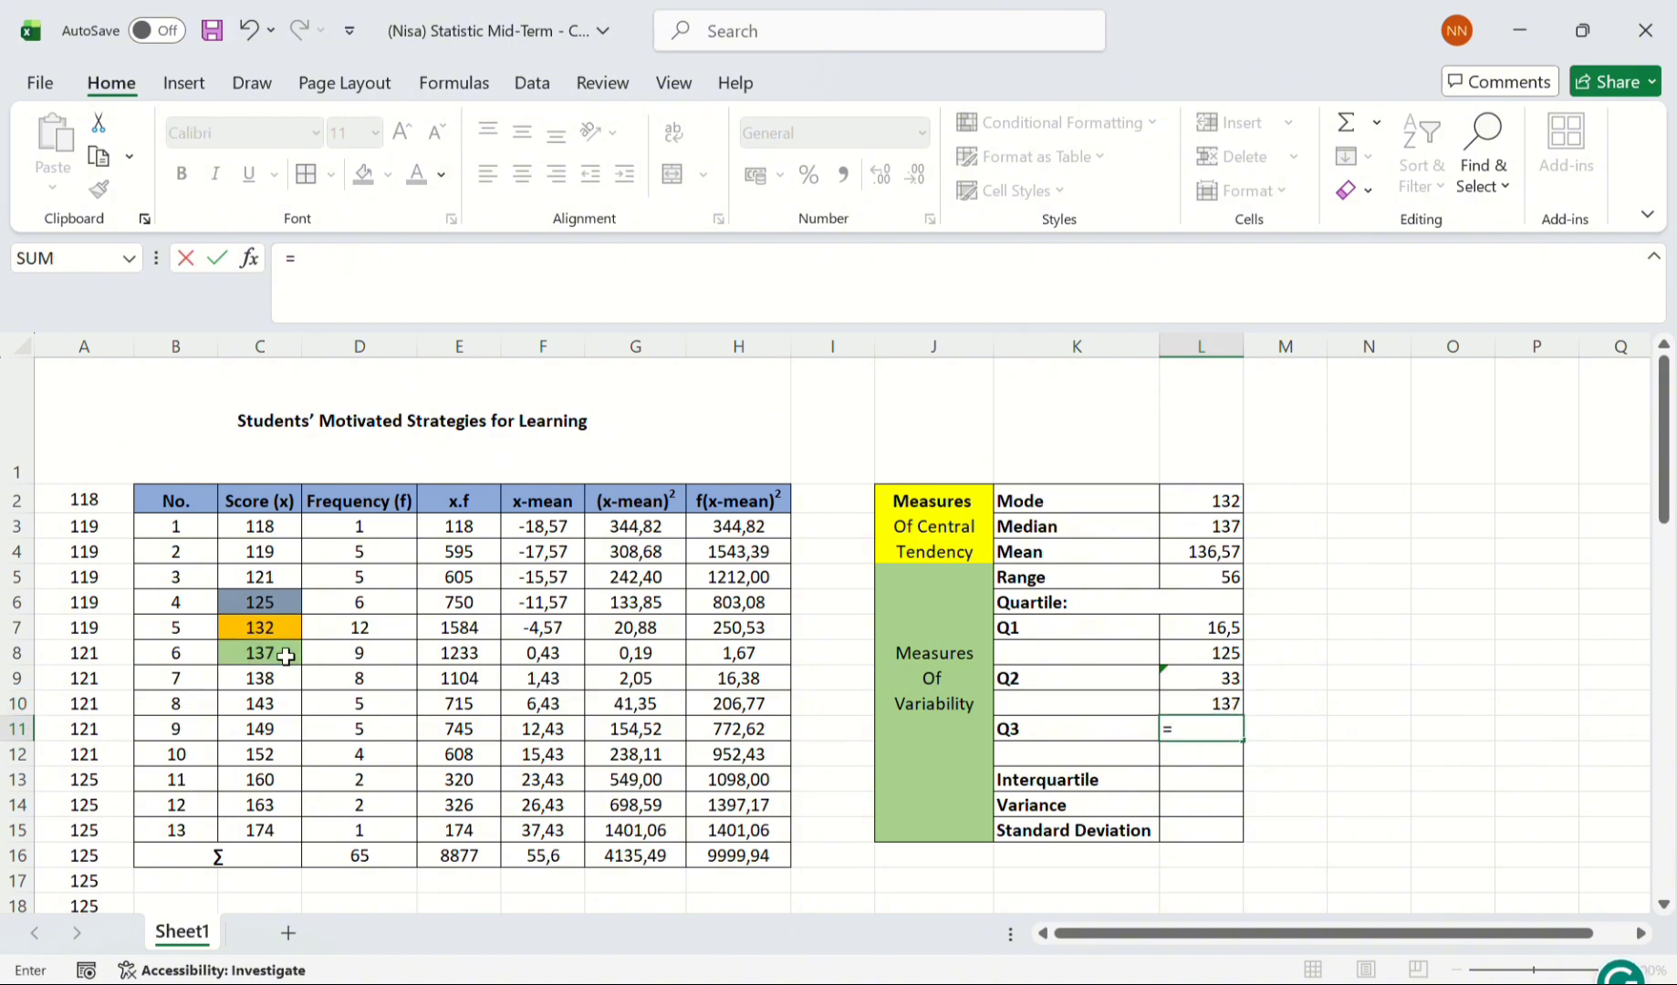
pyautogui.write('3/4*(')
pyautogui.click(348, 858)
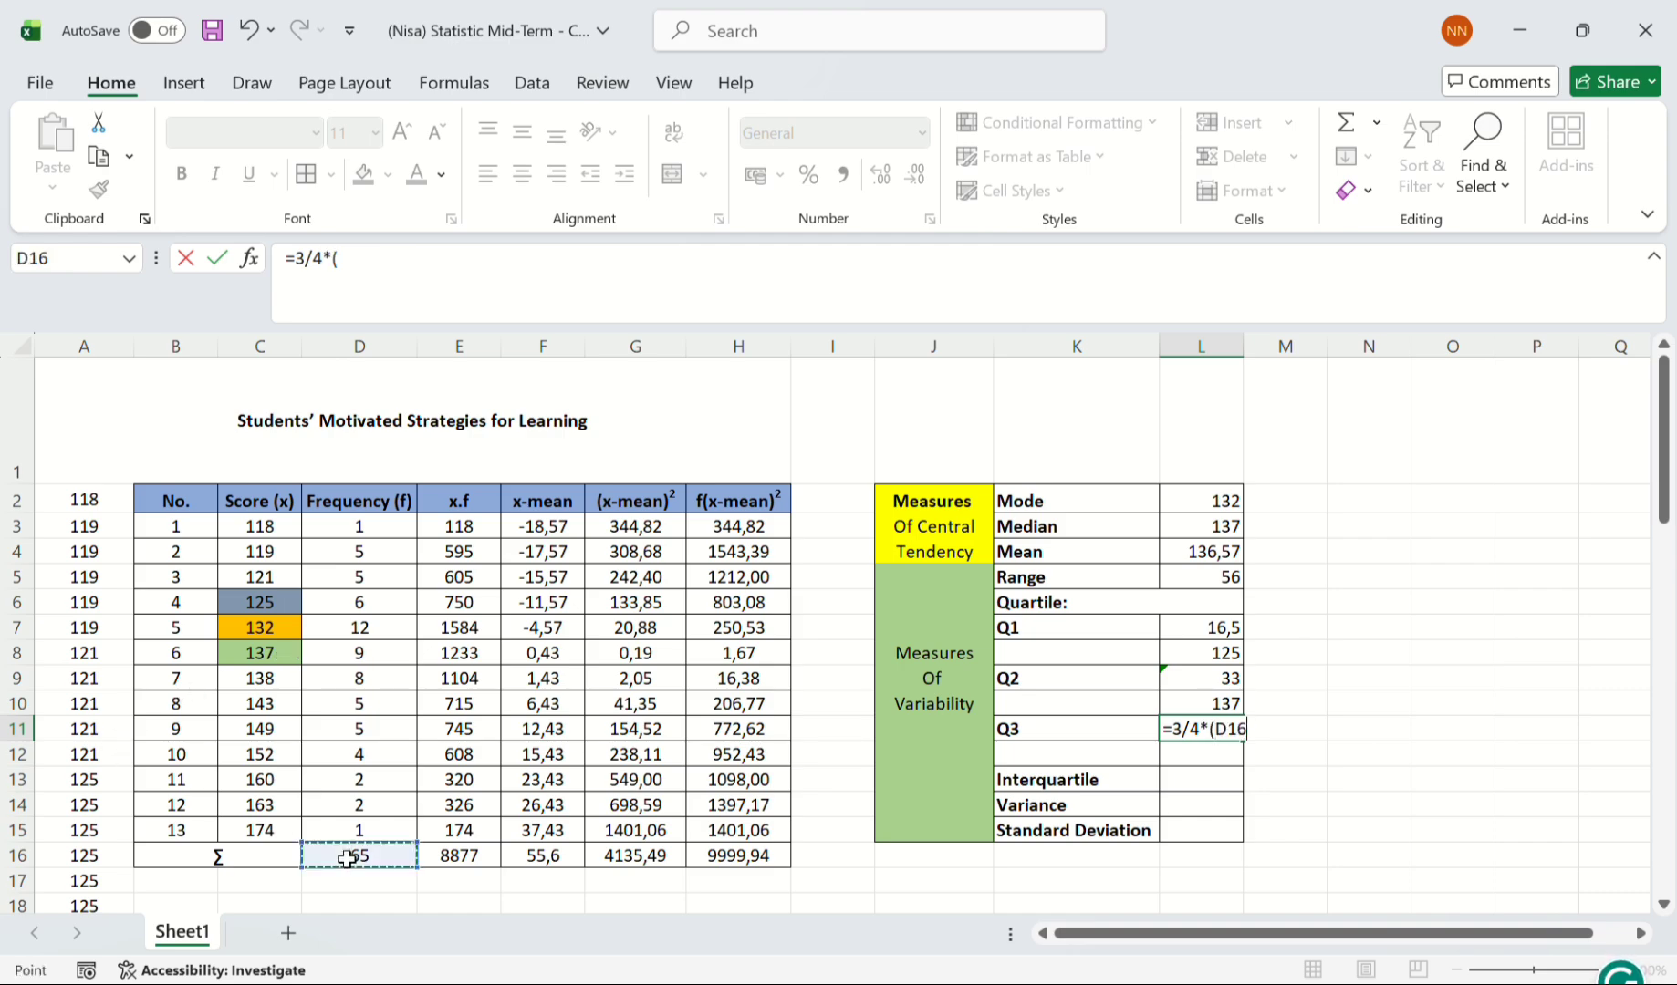
pyautogui.write('+')
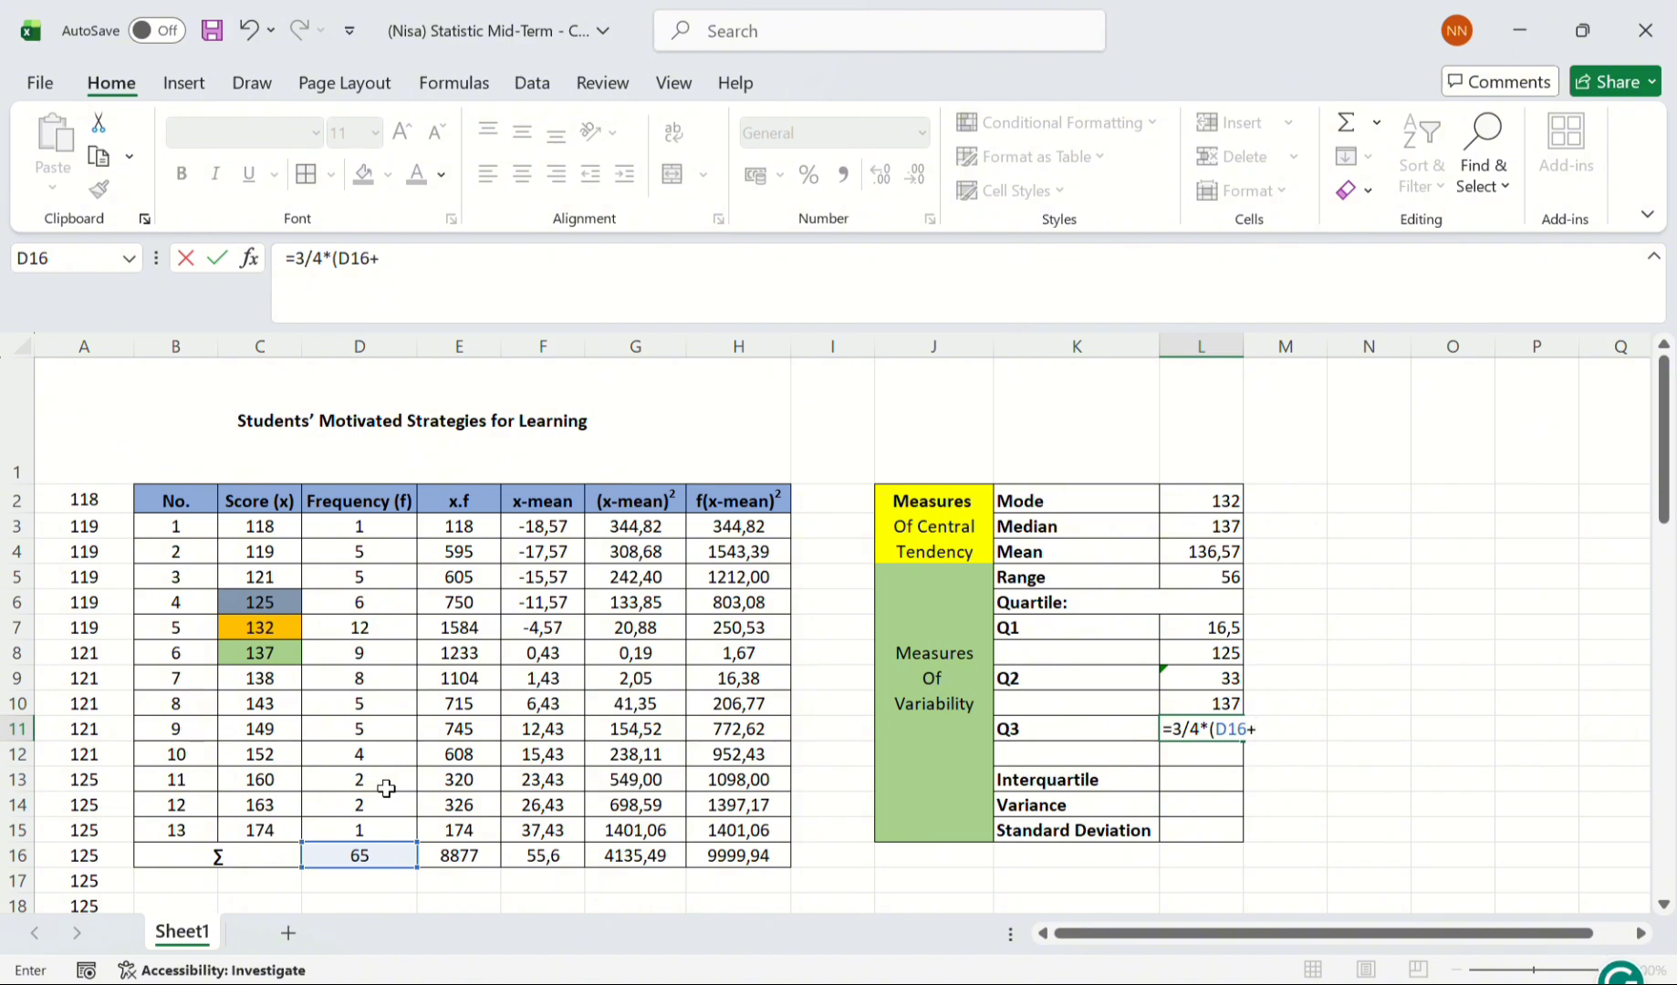
pyautogui.write('1)')
pyautogui.press('Return')
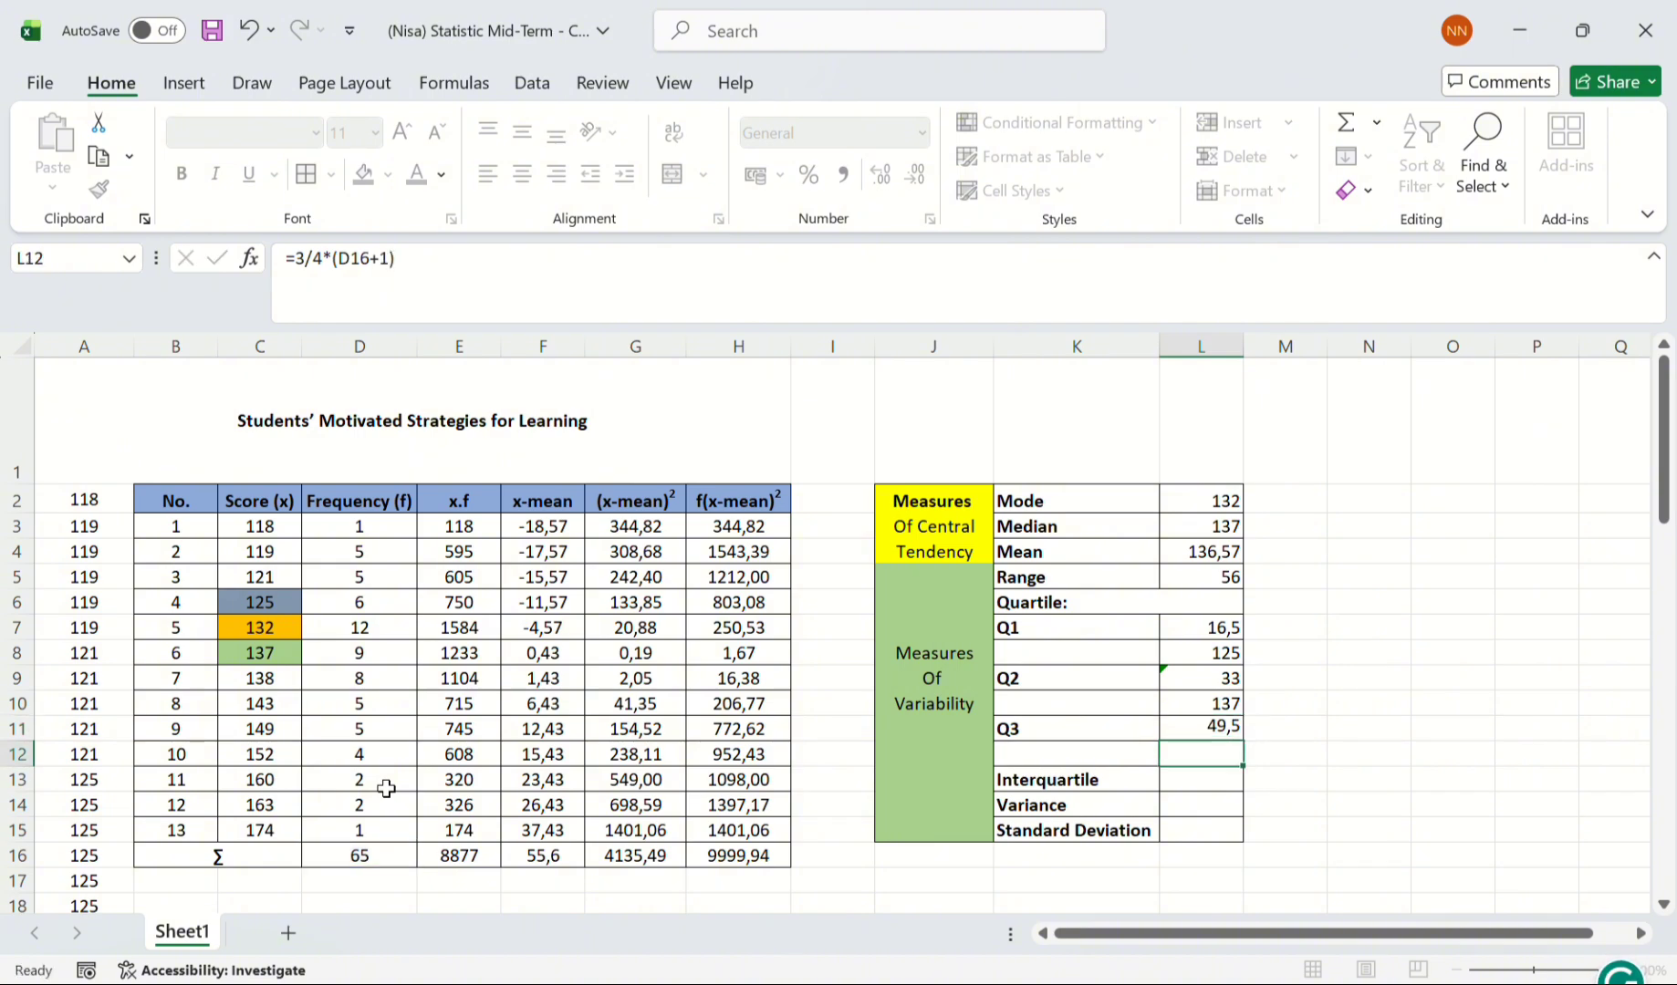
# - Sum the frequencies in D3:D10 to locate the Q3 score, and fill its cell C10 with dark gold
pyautogui.moveTo(365, 527); pyautogui.dragTo(388, 703)
pyautogui.click(285, 705)
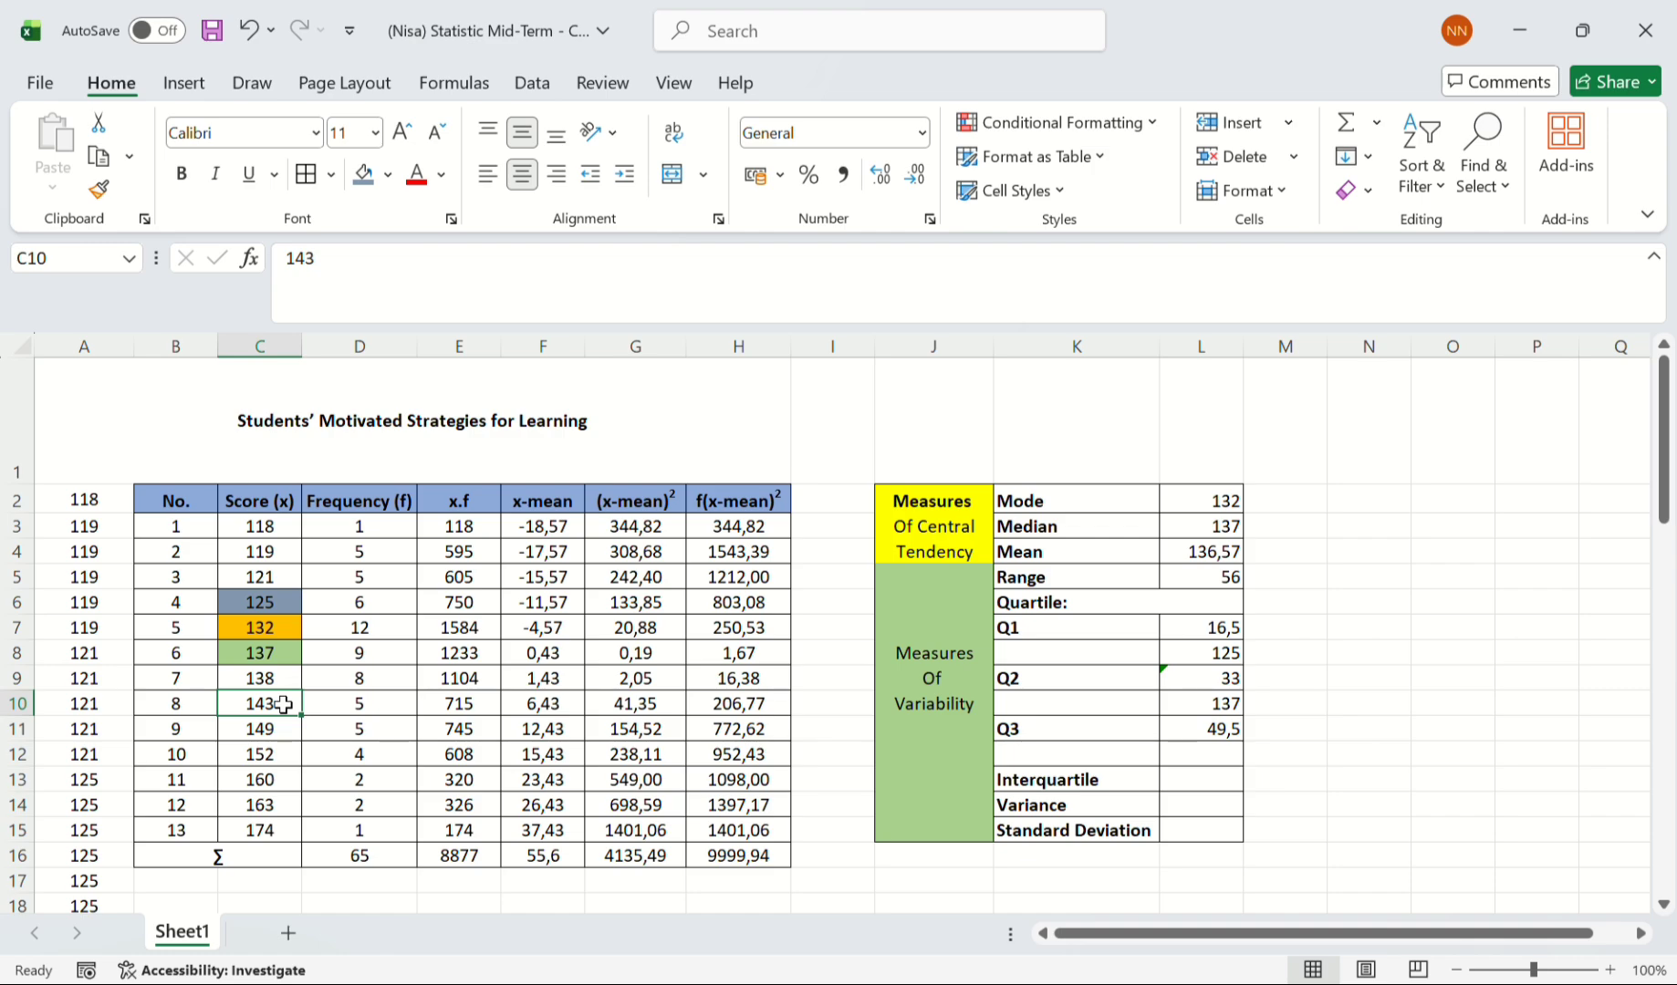
pyautogui.click(389, 175)
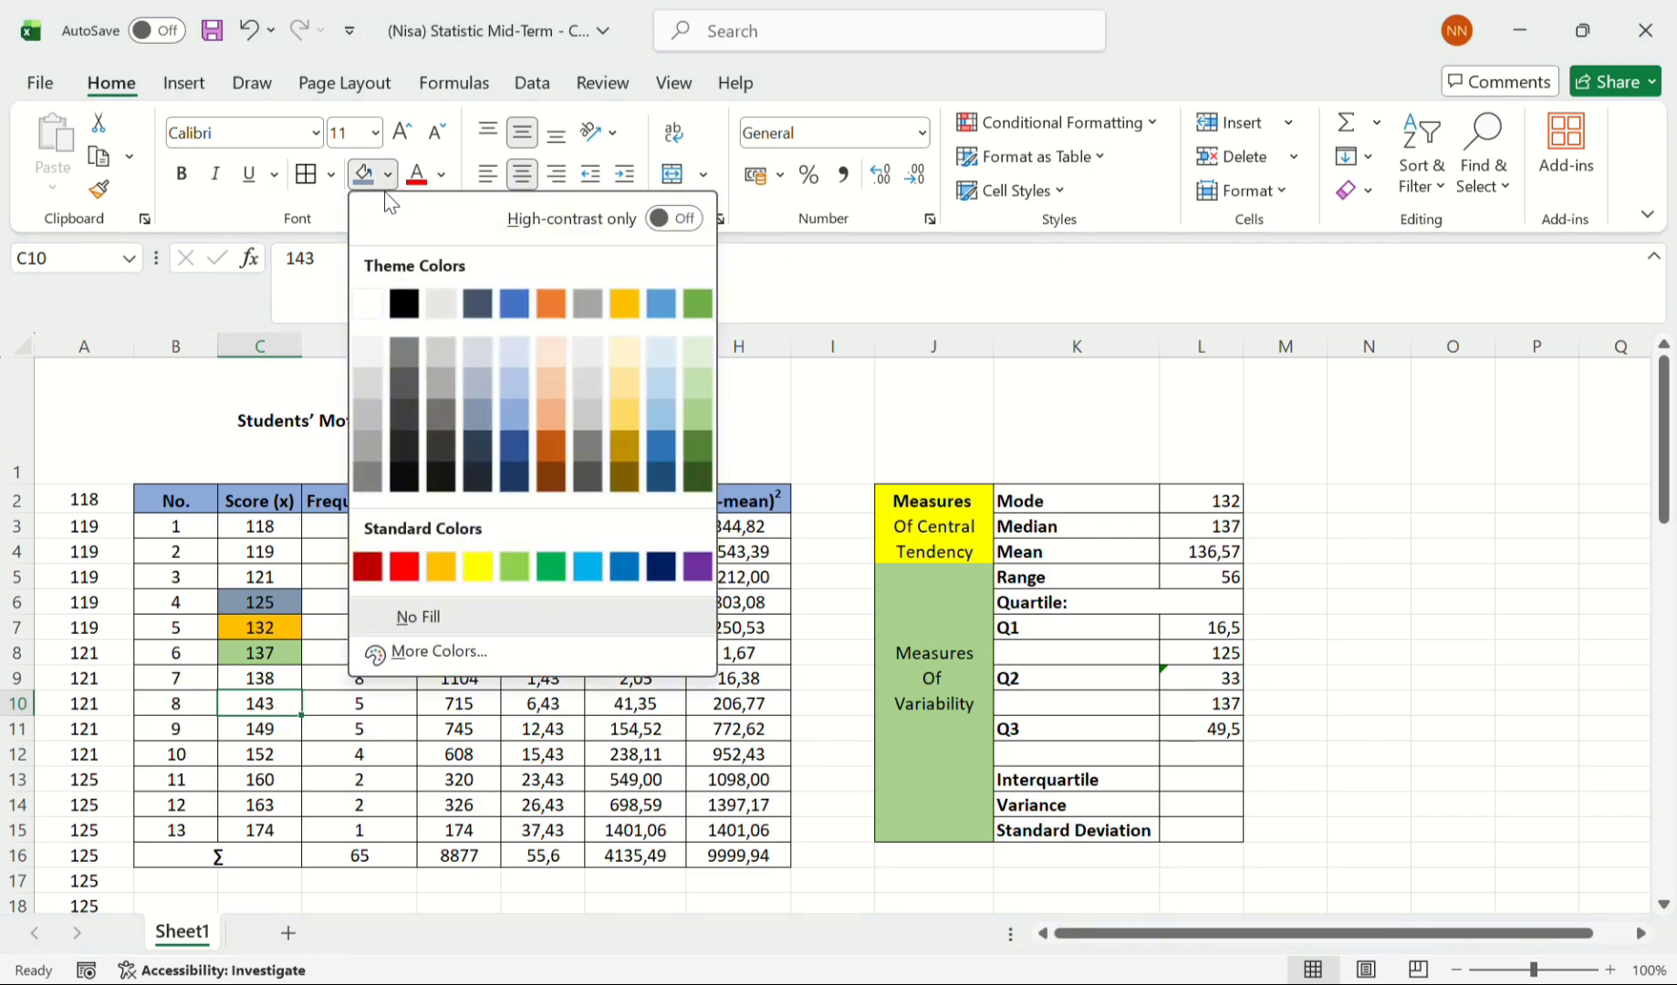
pyautogui.click(625, 475)
# - Calculate the Q3 value in L12 with =(C10+C10)/2
pyautogui.click(1180, 758)
pyautogui.write('=')
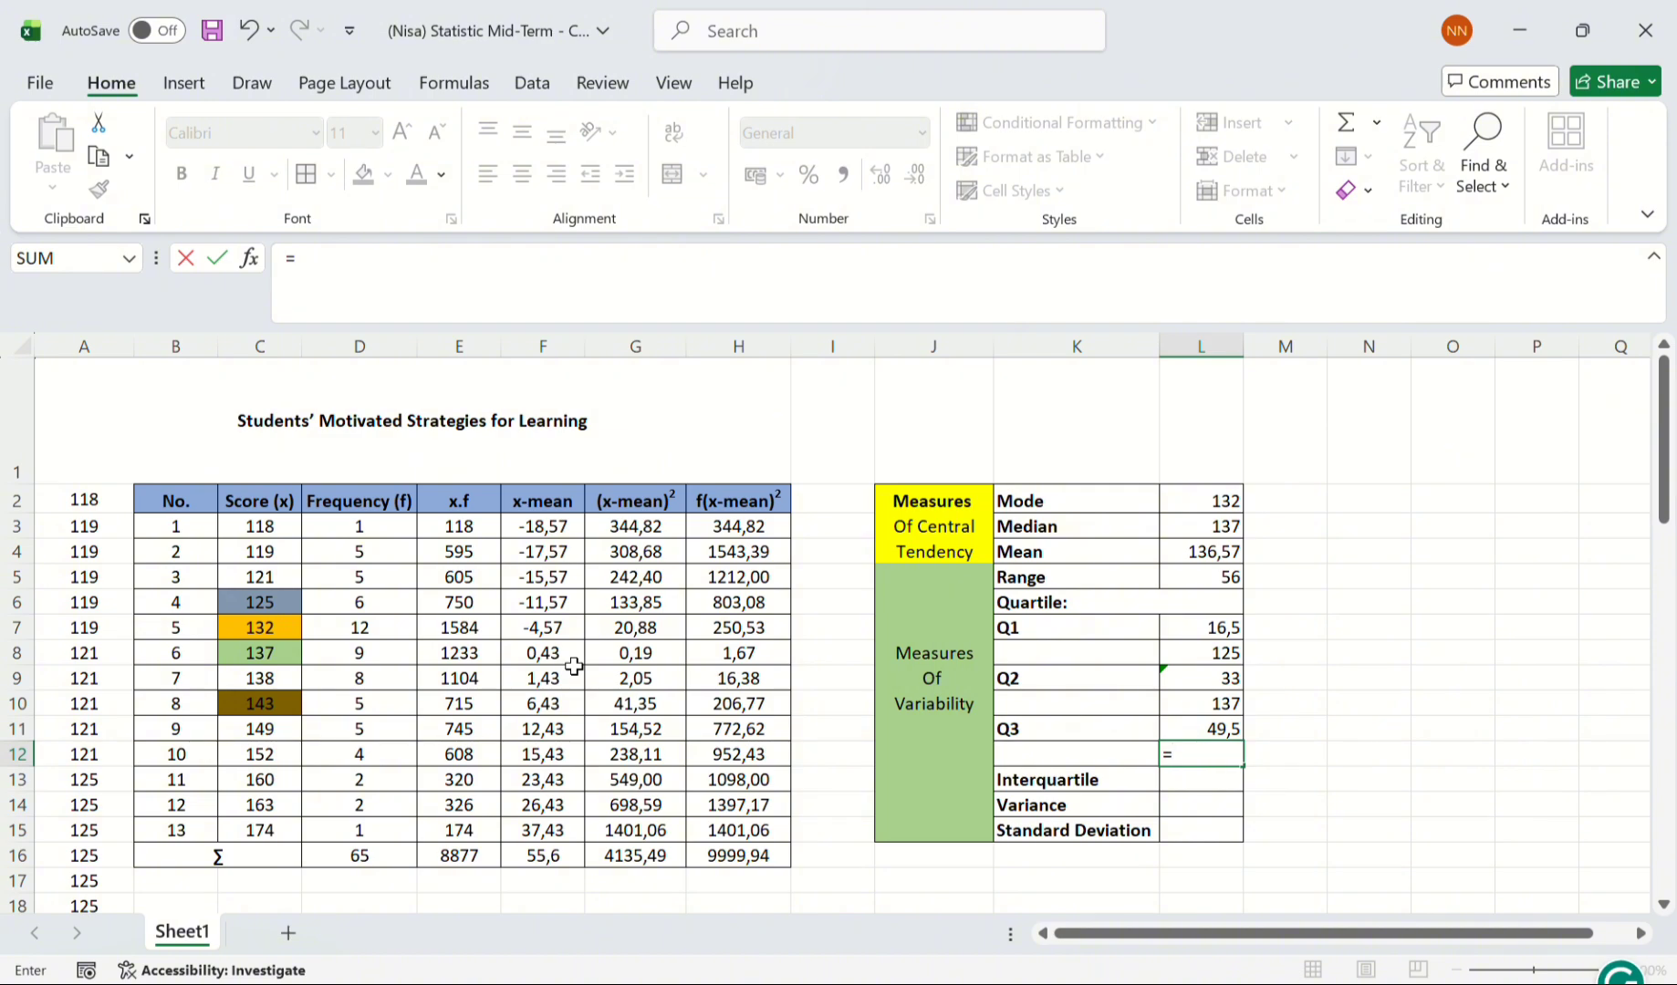
pyautogui.write('(')
pyautogui.click(259, 705)
pyautogui.write('+')
pyautogui.click(259, 704)
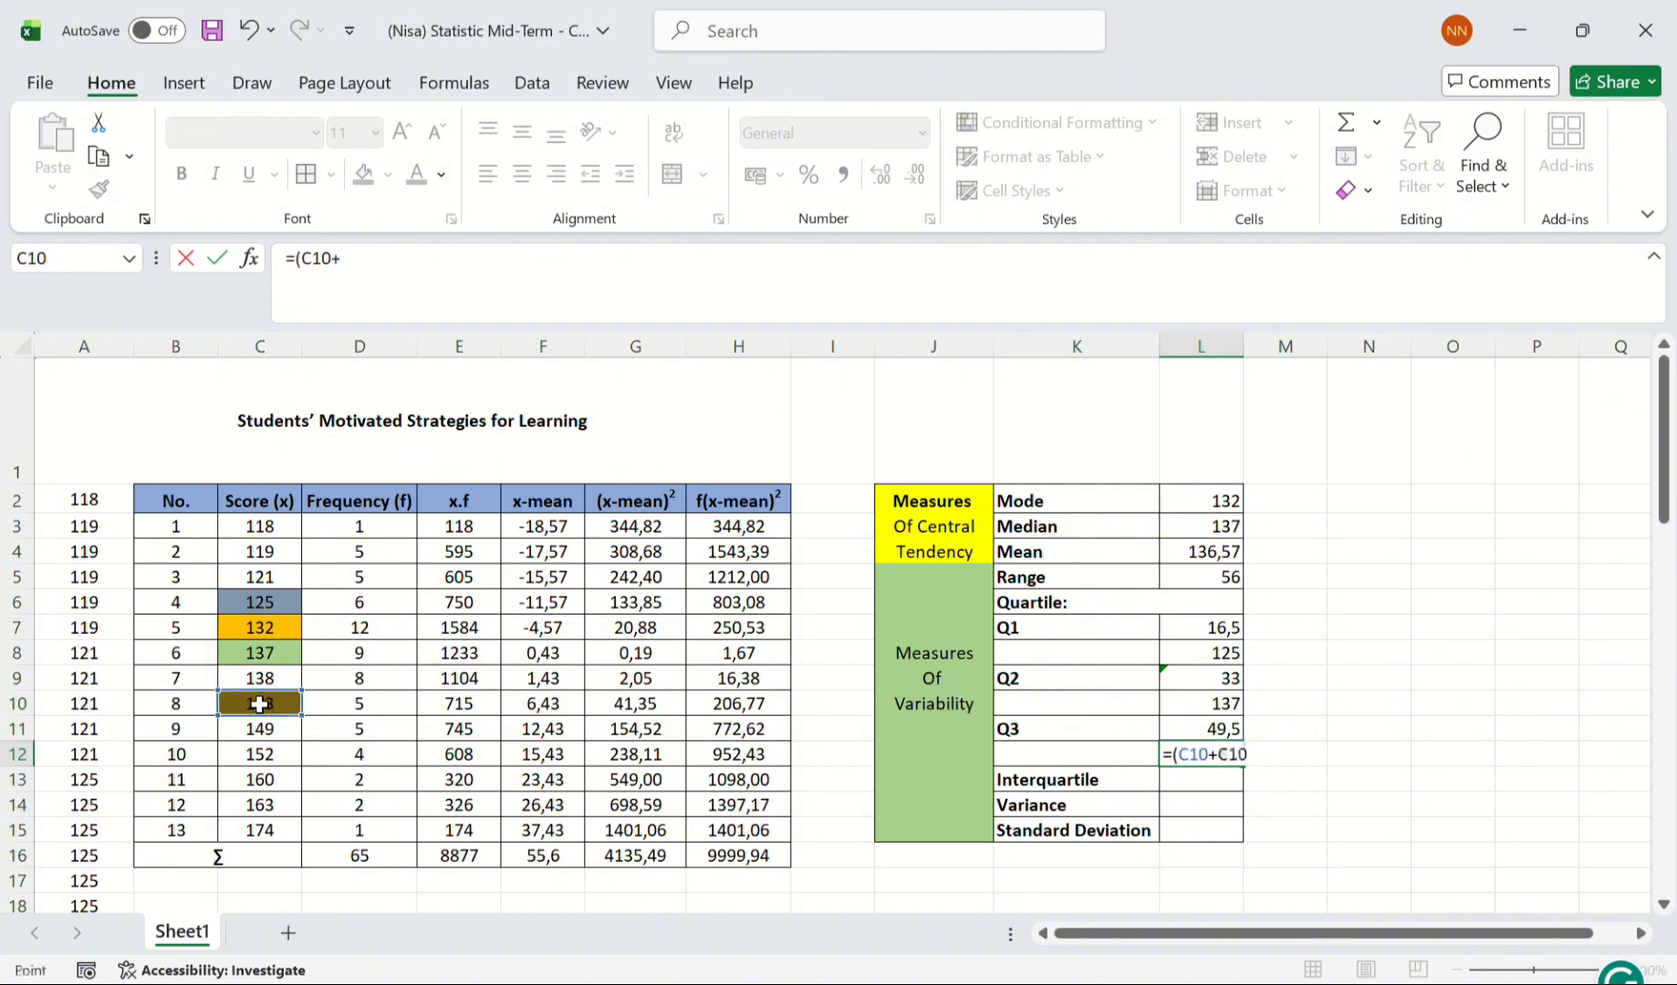
pyautogui.write(')/2')
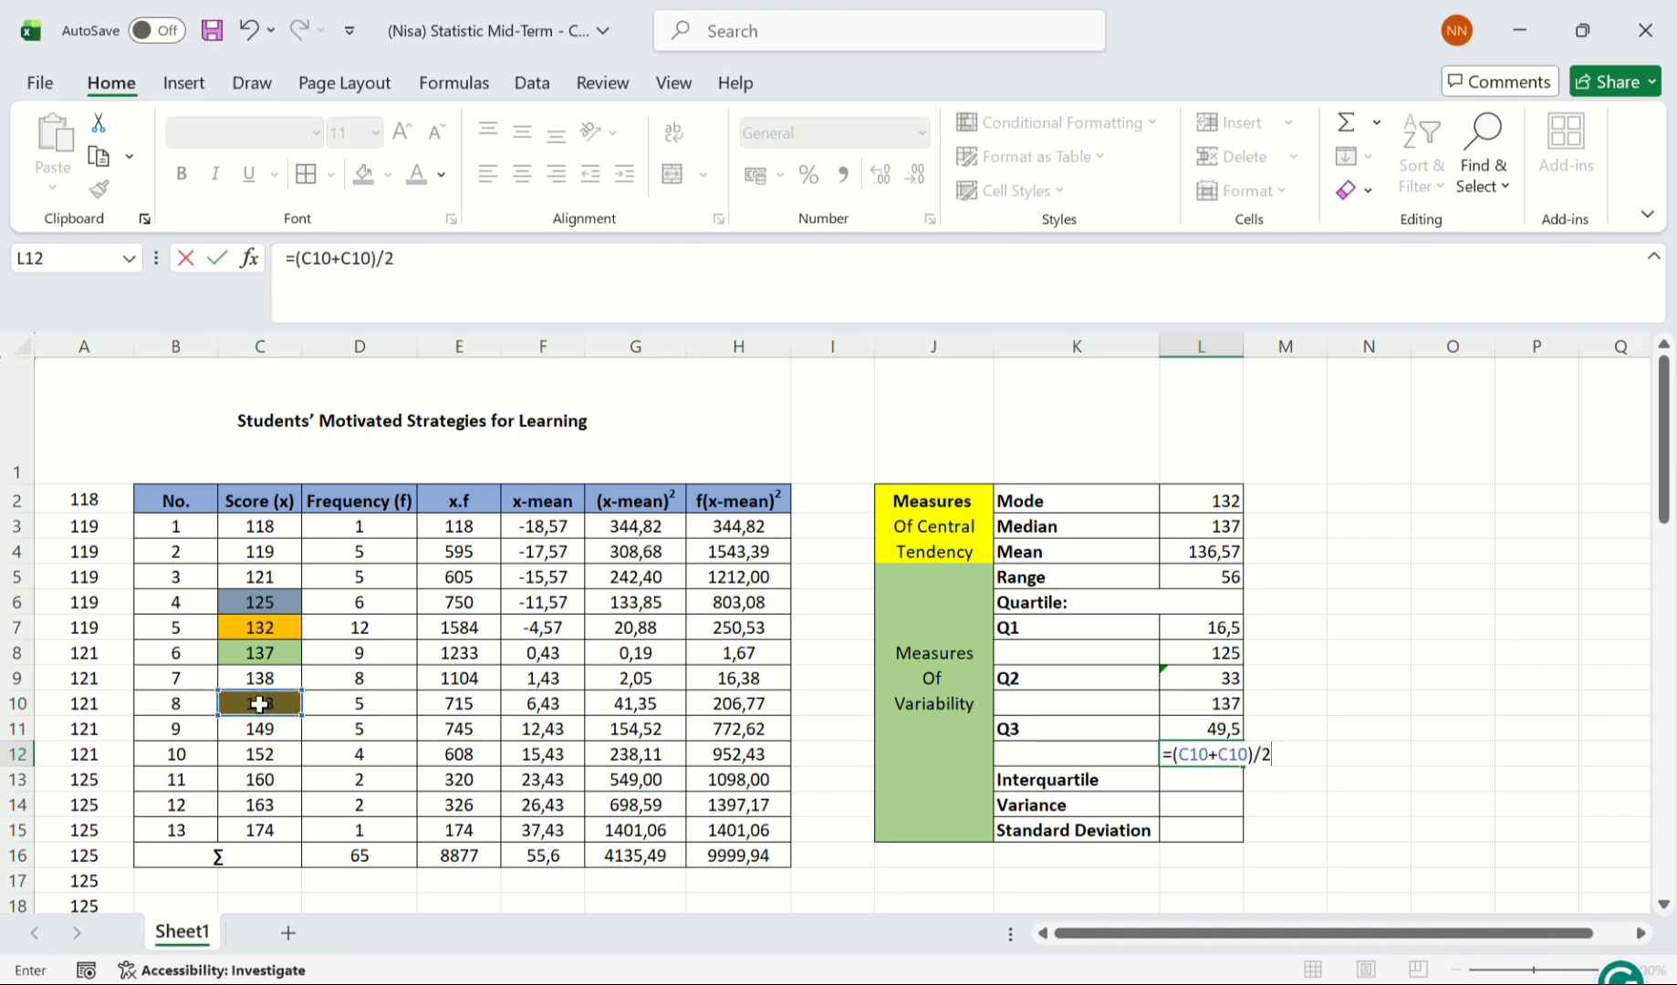
pyautogui.press('Return')
# - Calculate the interquartile range in L13 by subtracting Q1 from Q3 with =L12-L8
pyautogui.write('=')
pyautogui.click(1199, 756)
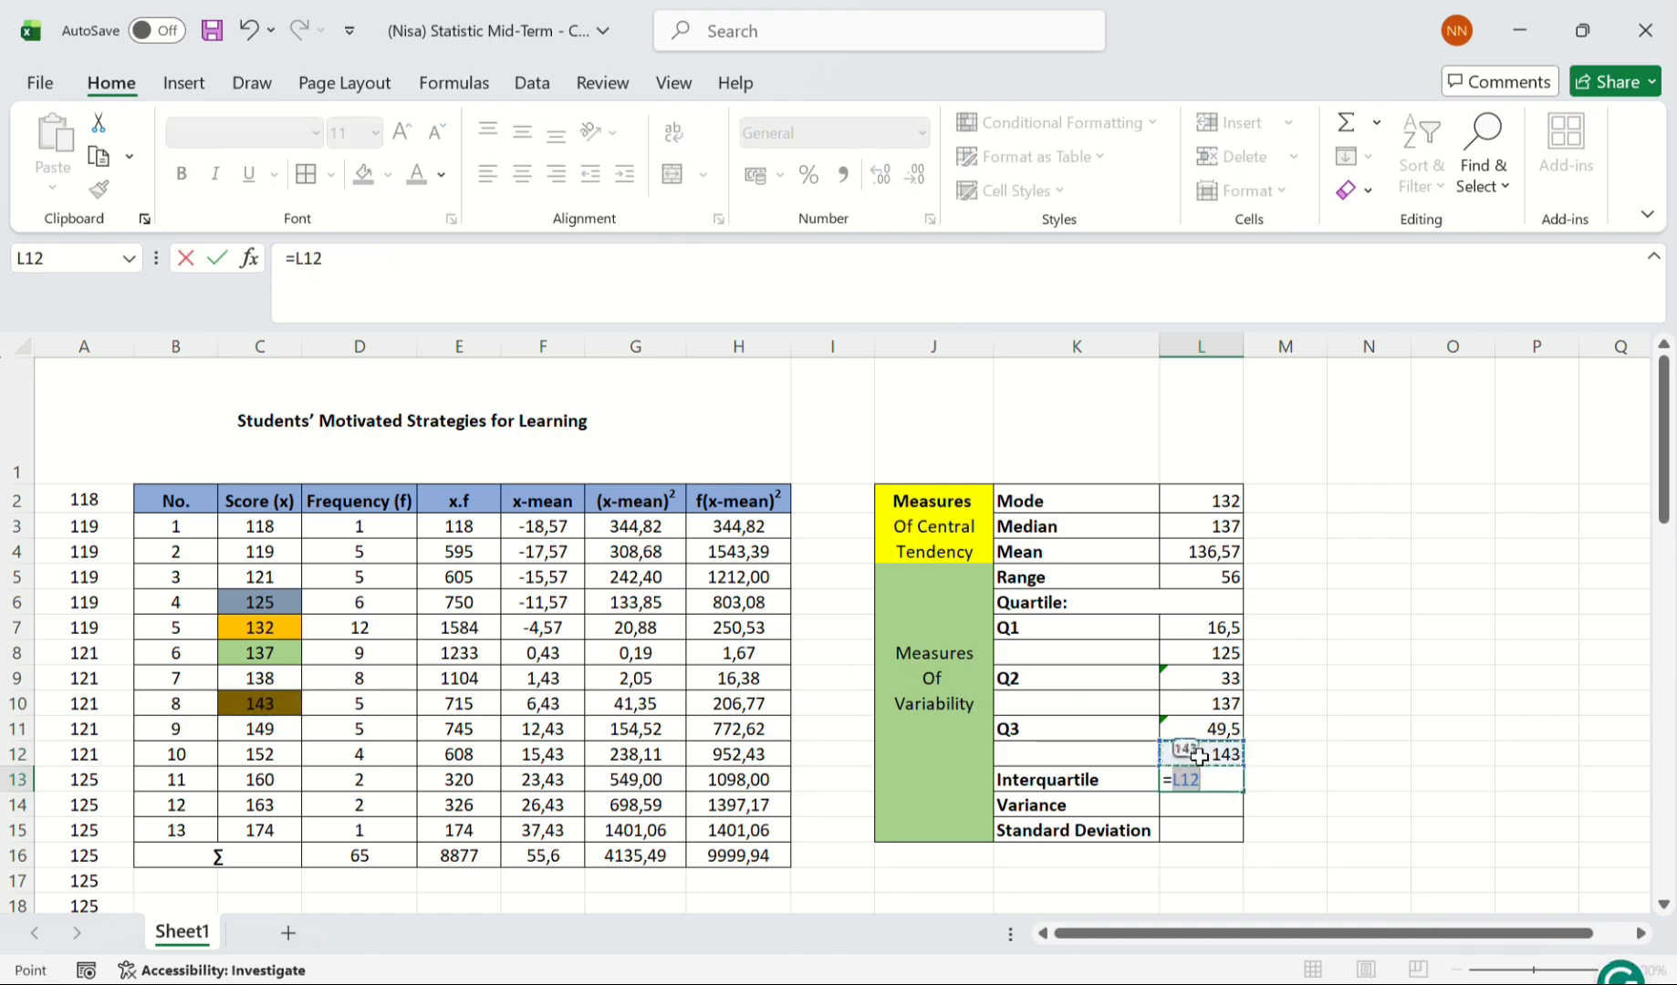
pyautogui.write('-')
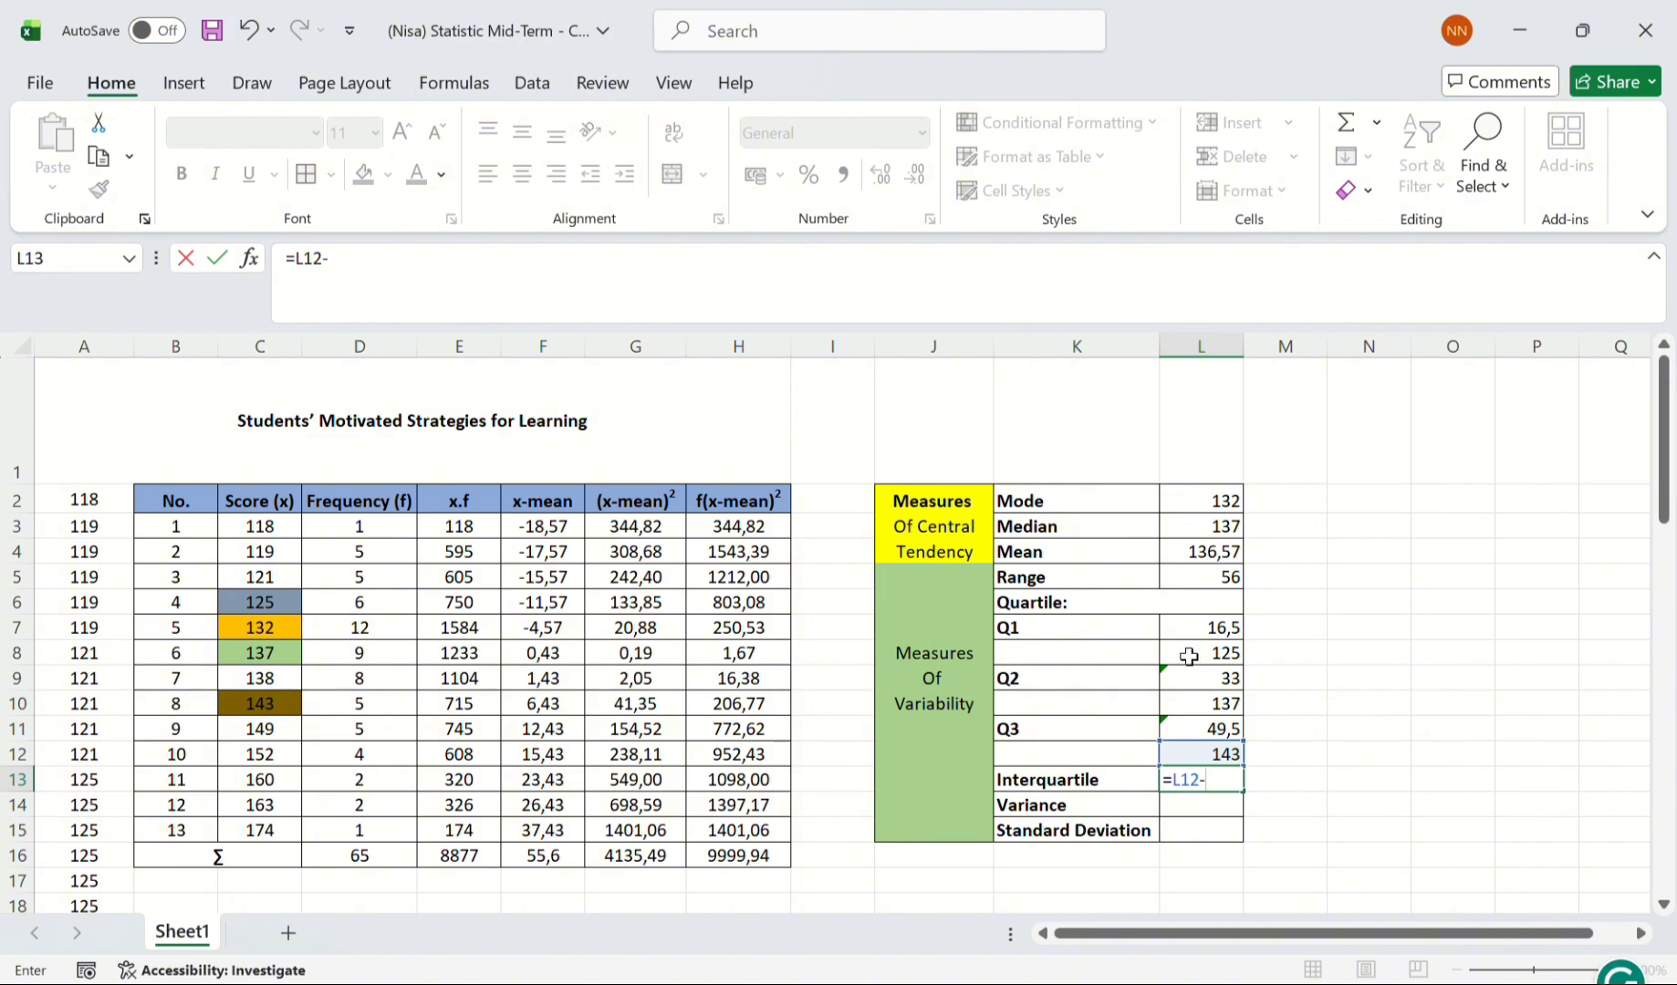
pyautogui.click(1189, 657)
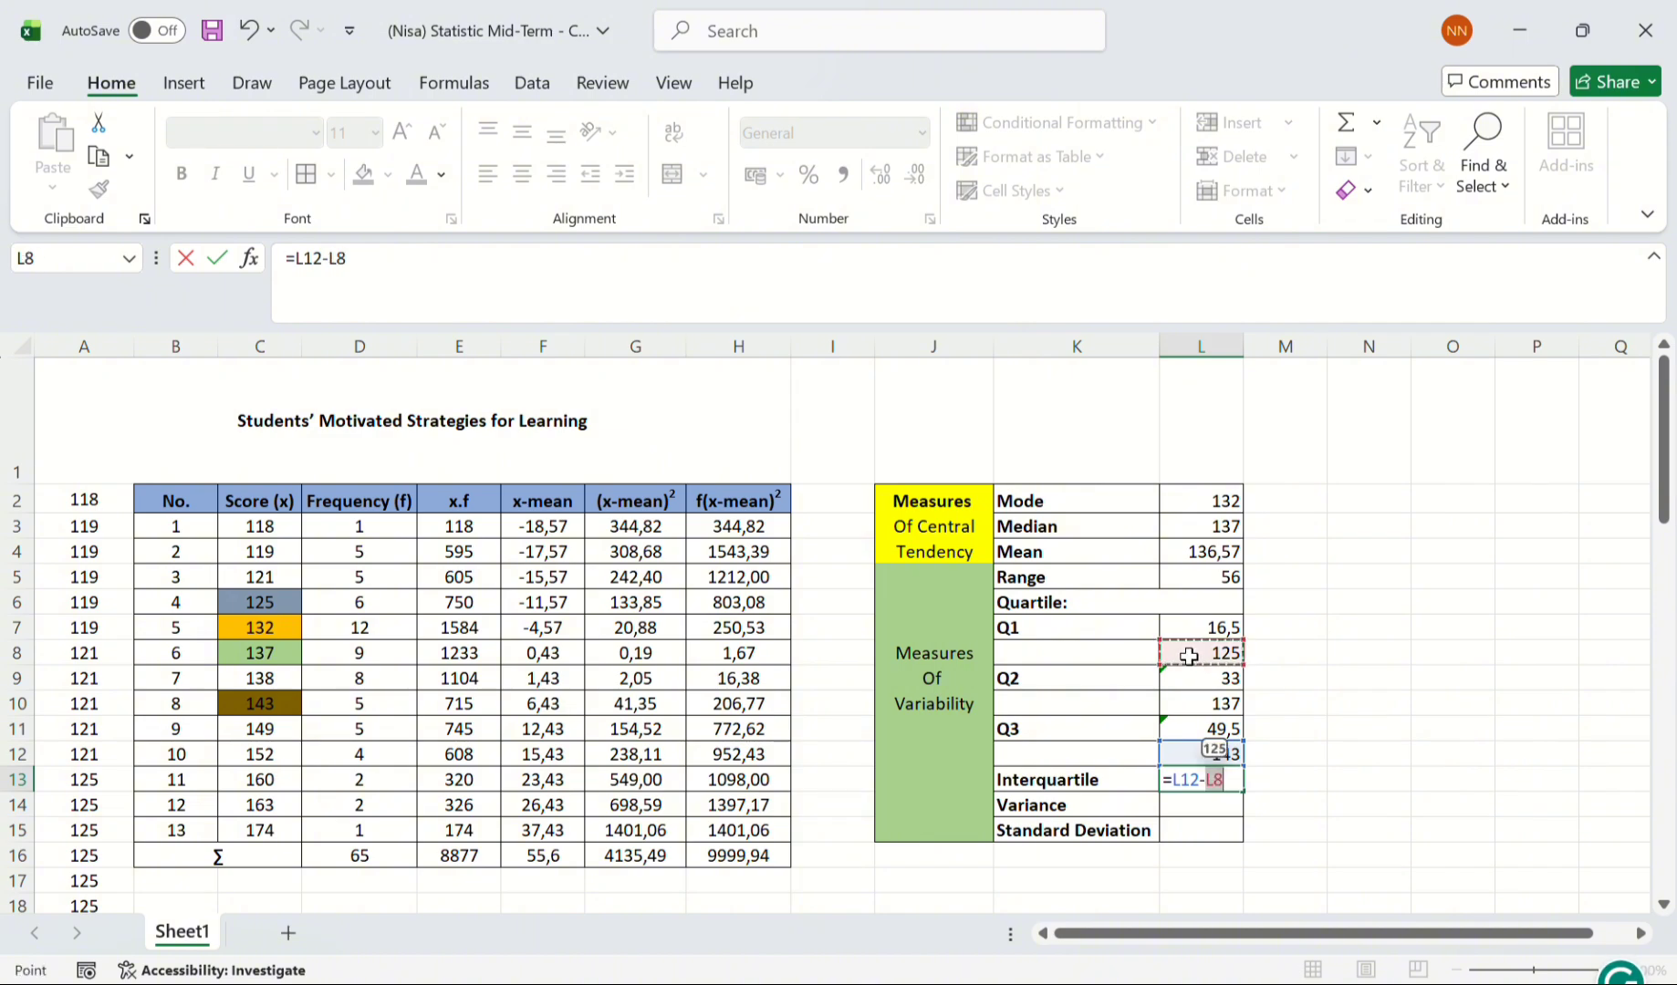
pyautogui.press('Return')
# - Calculate the variance in L14 with =H16/(D16-1), and reduce its display to two decimal places
pyautogui.write('=')
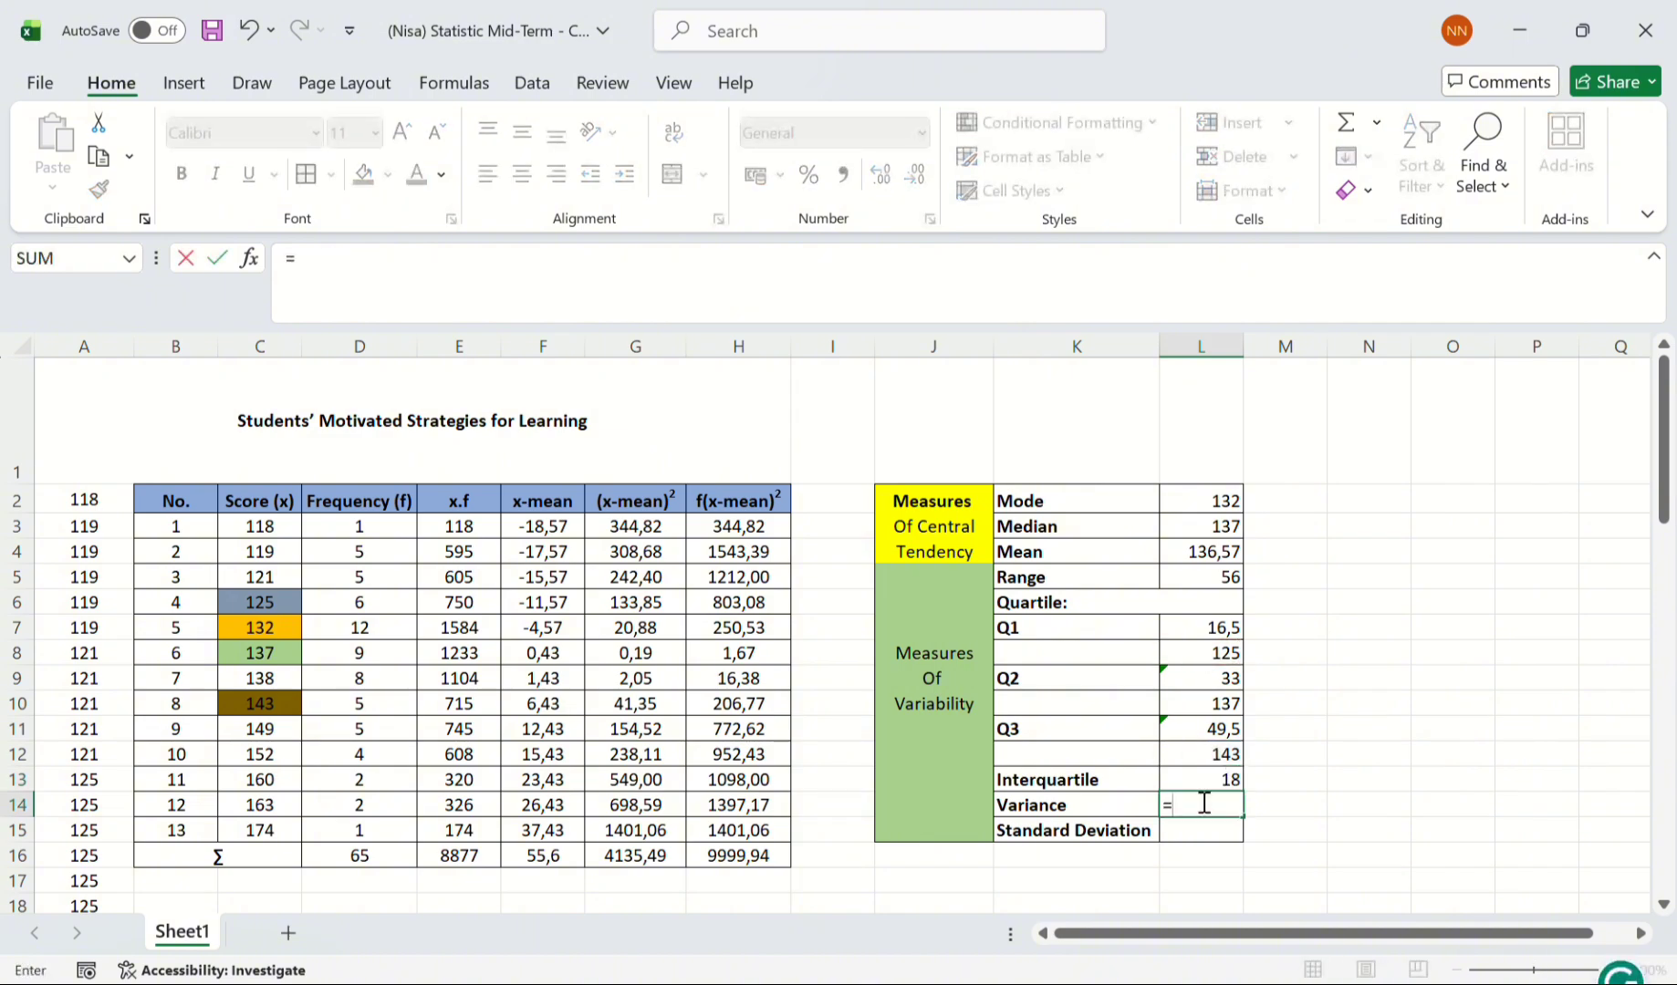
pyautogui.click(757, 859)
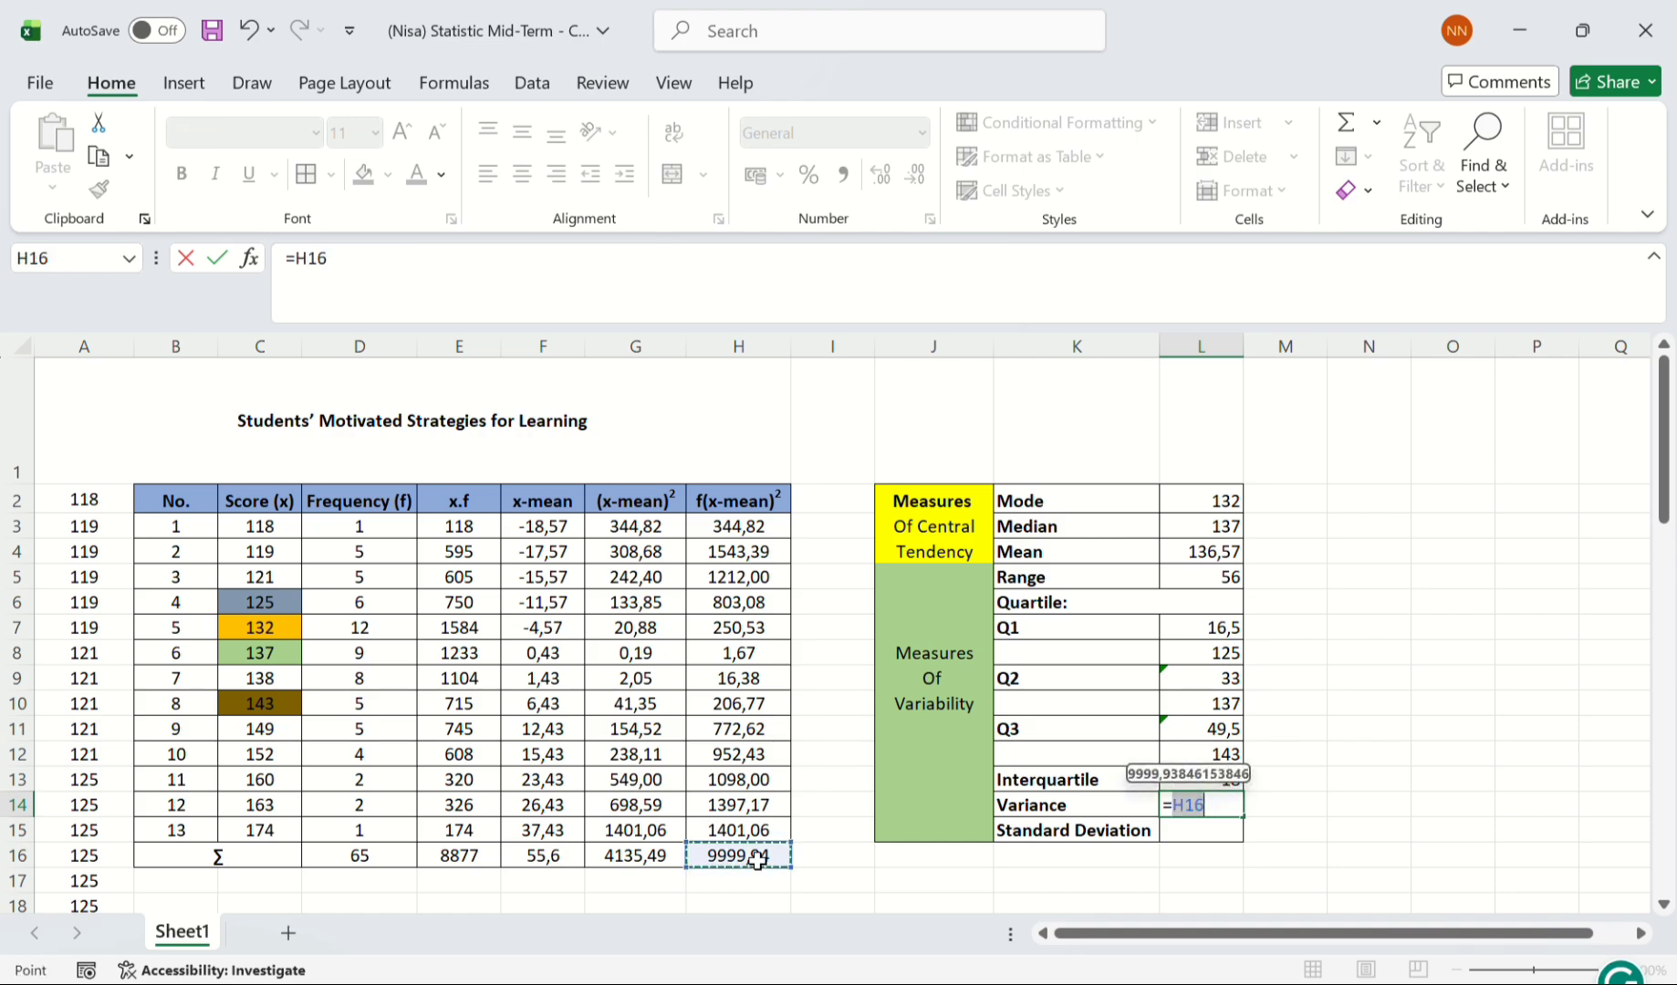
pyautogui.write('/(')
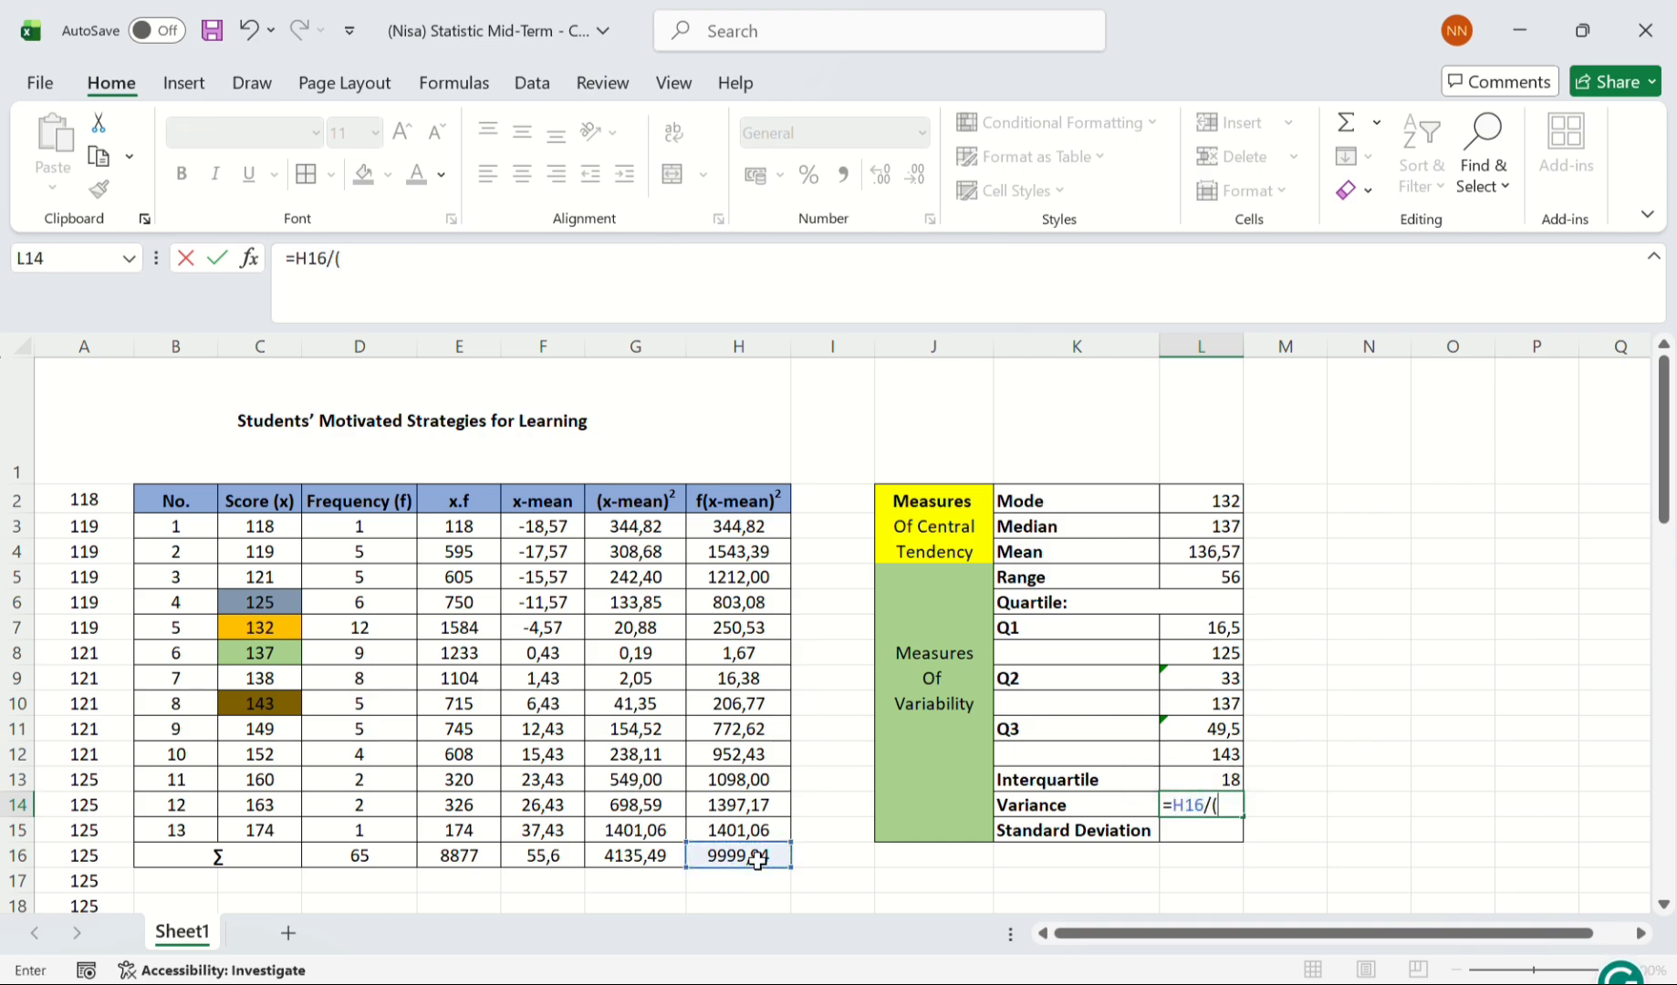
pyautogui.click(362, 856)
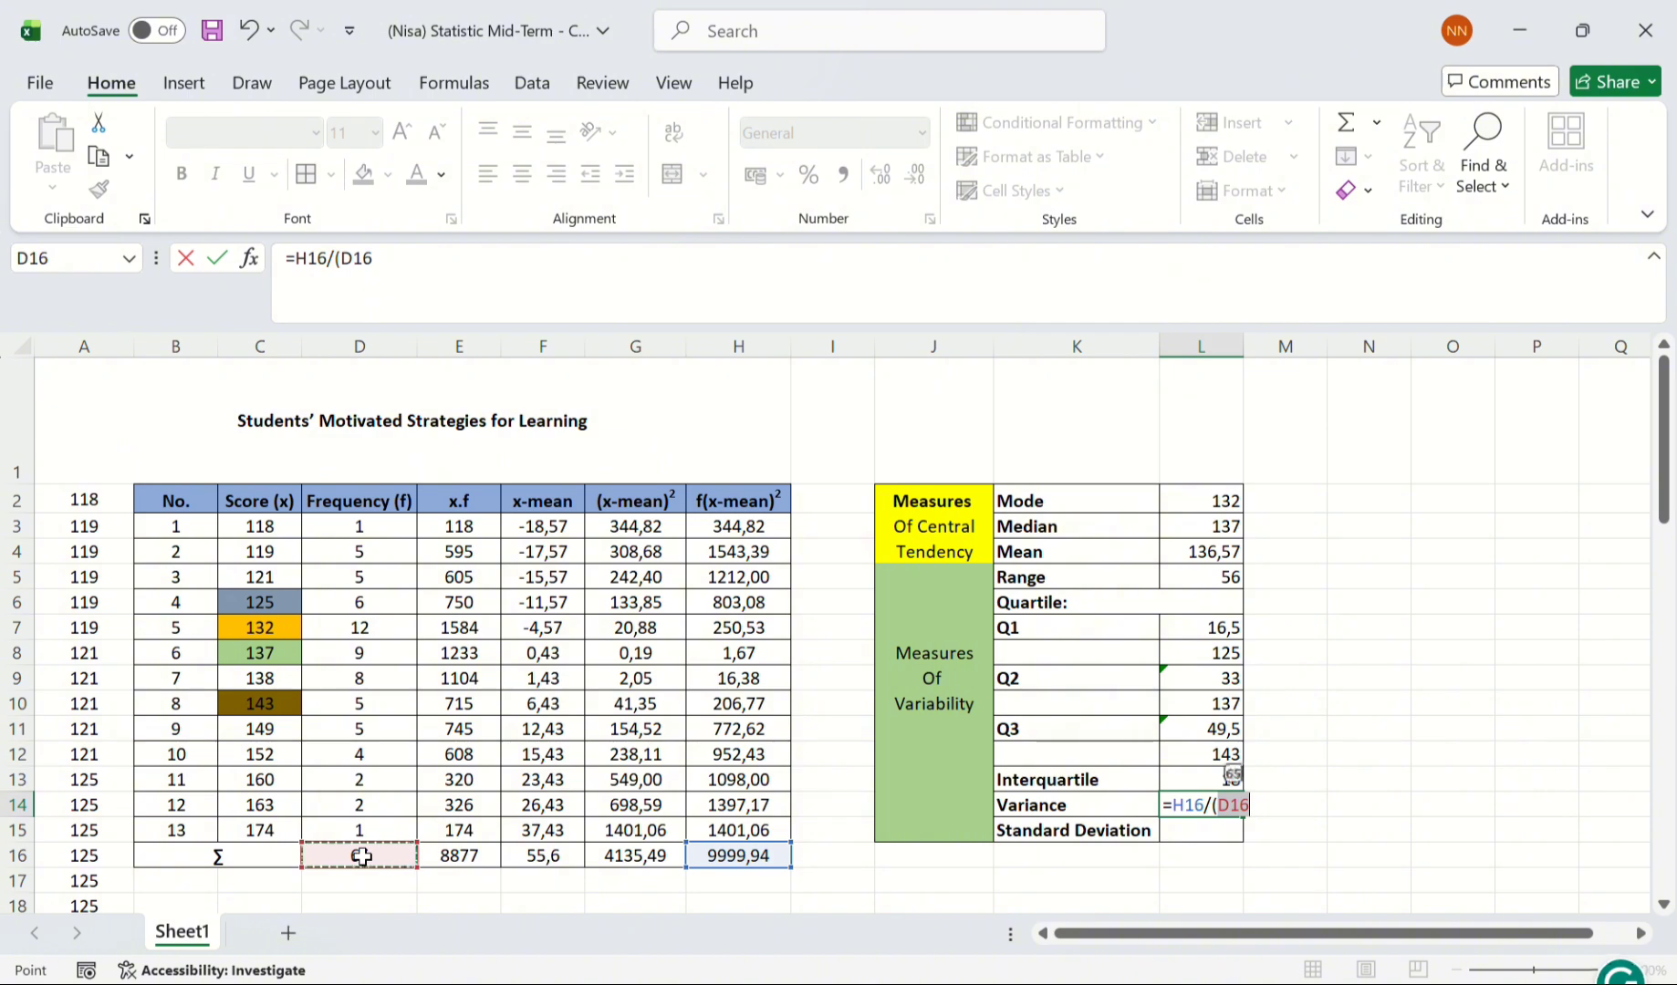
pyautogui.write('-')
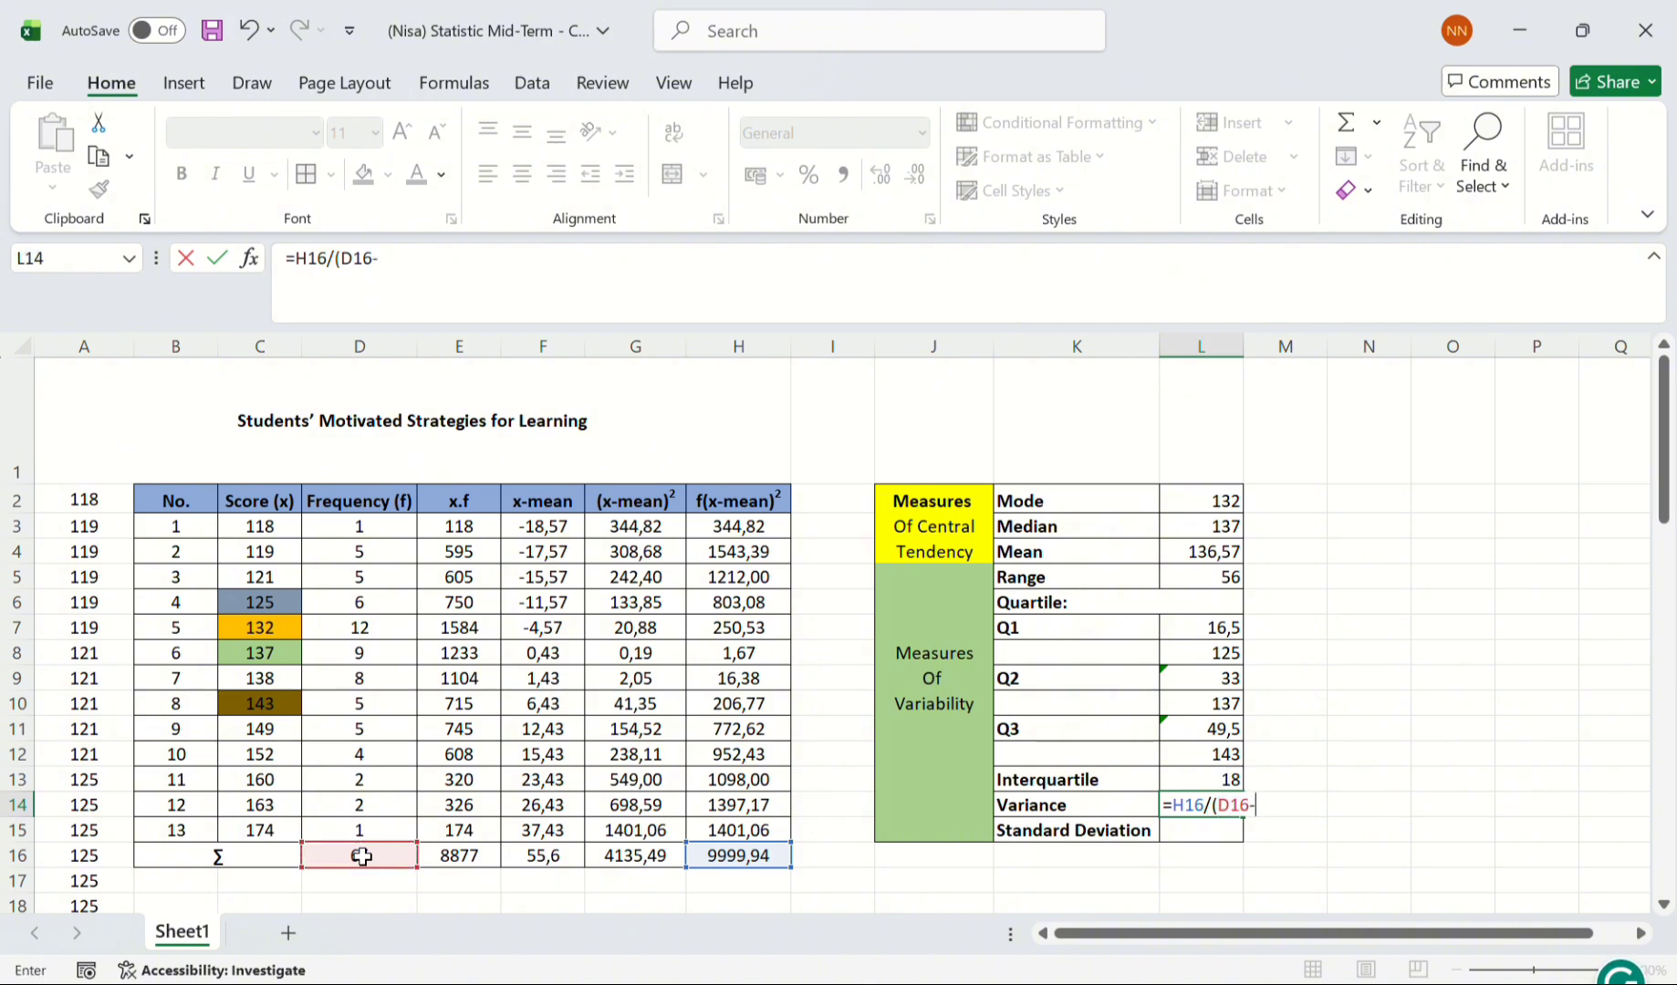
pyautogui.write('1)')
pyautogui.press('Return')
pyautogui.press('Up')
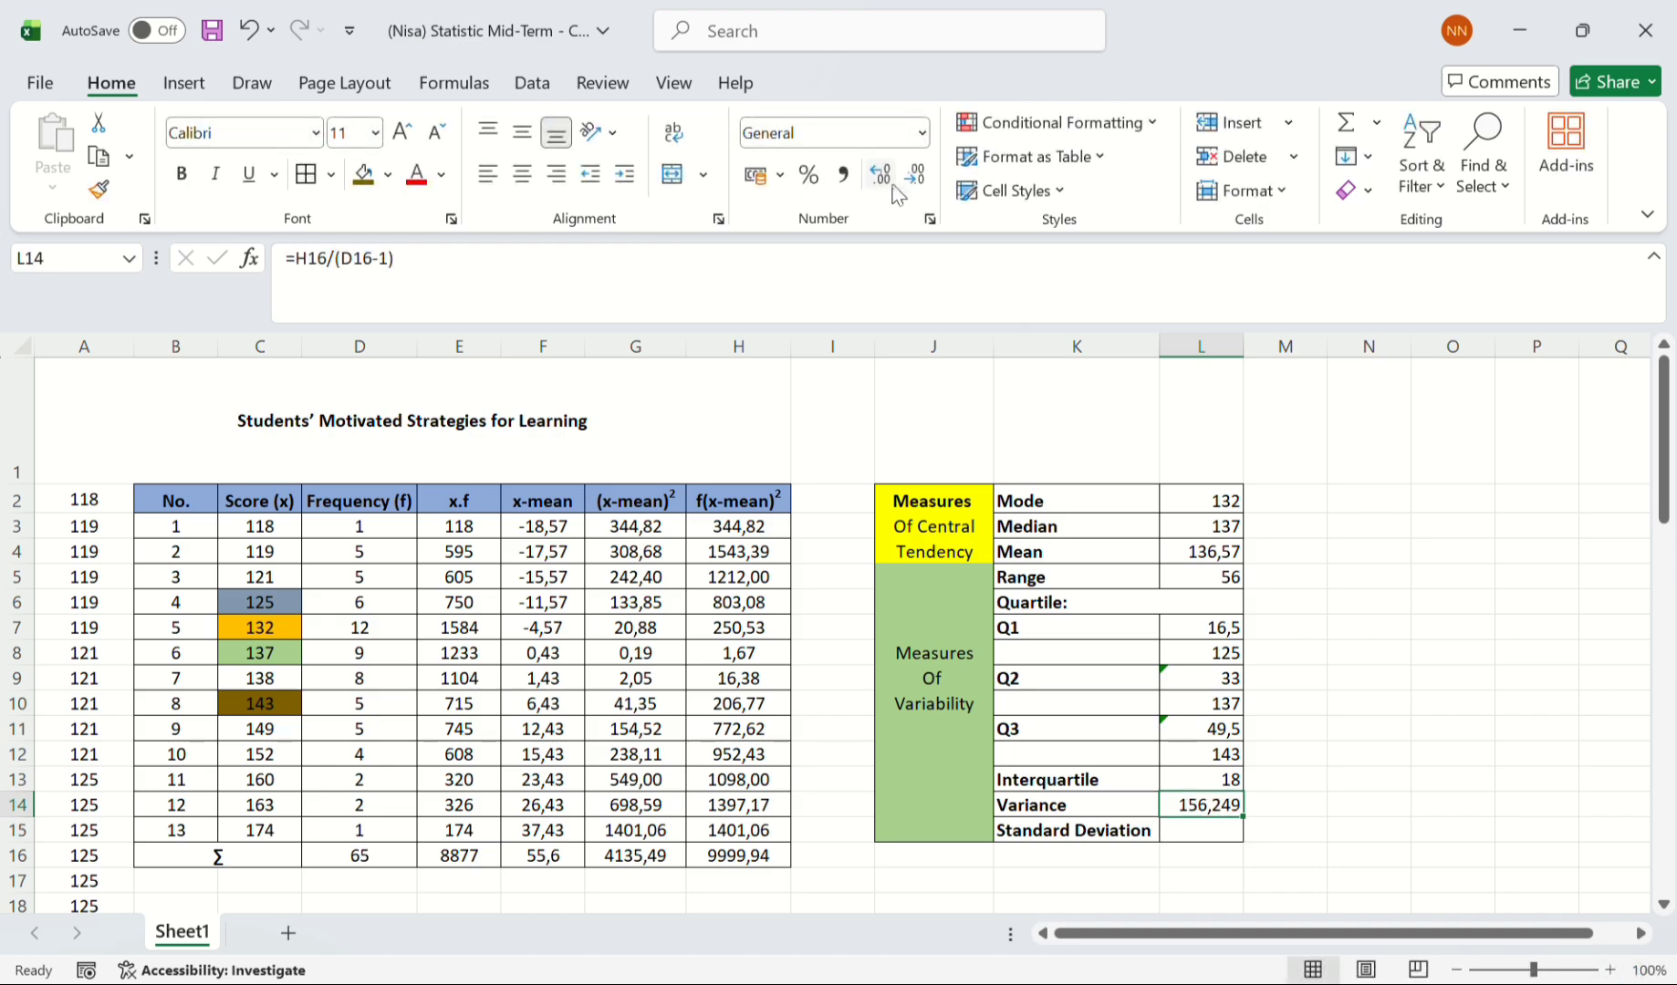
pyautogui.click(916, 176)
# - Calculate the standard deviation in L15 as the square root of the variance with =L14^(1/2)
pyautogui.click(1195, 831)
pyautogui.write('=')
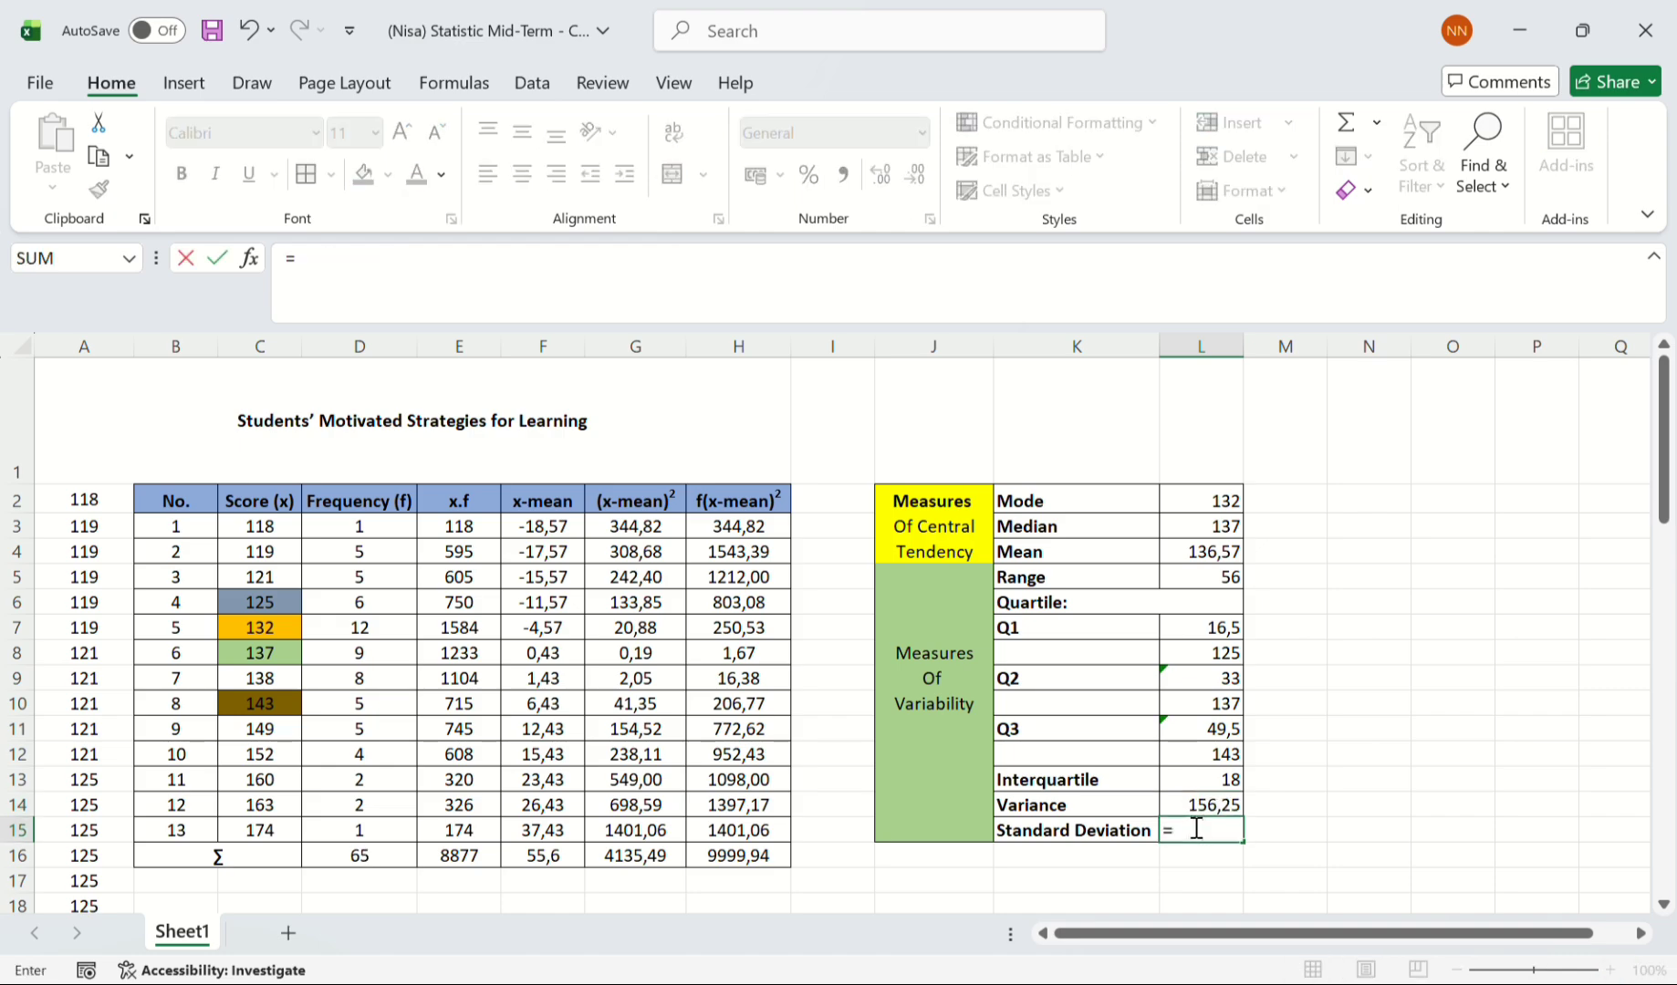
pyautogui.click(1186, 803)
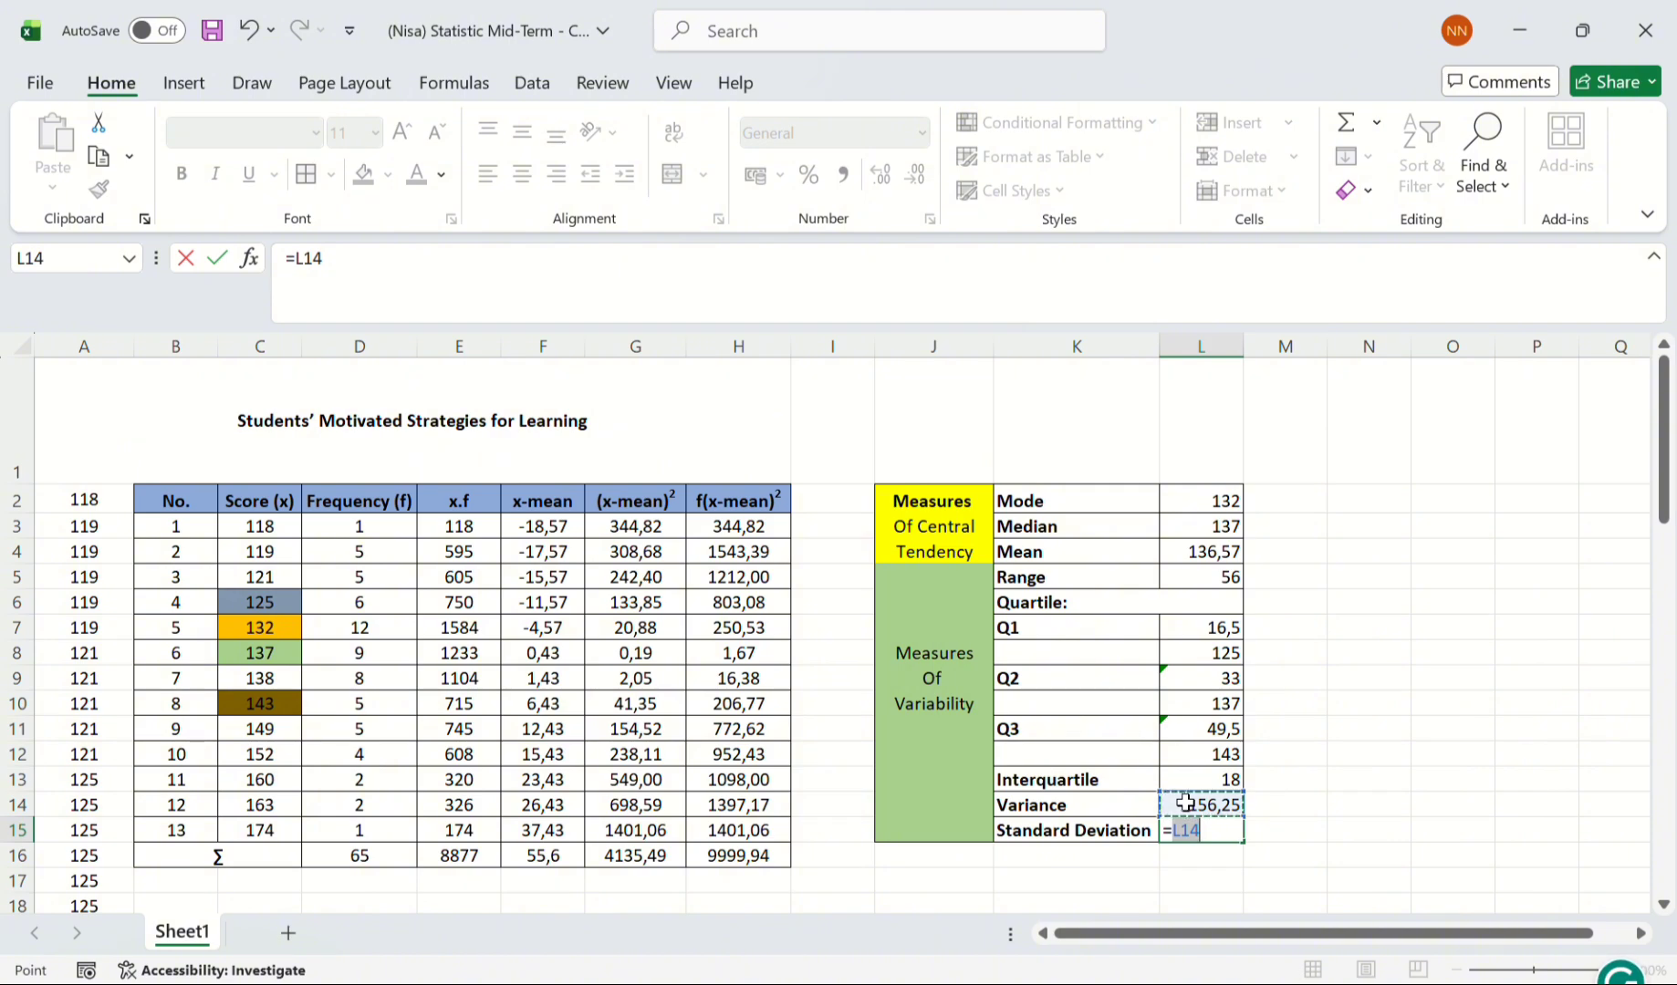
pyautogui.write('^(1/2')
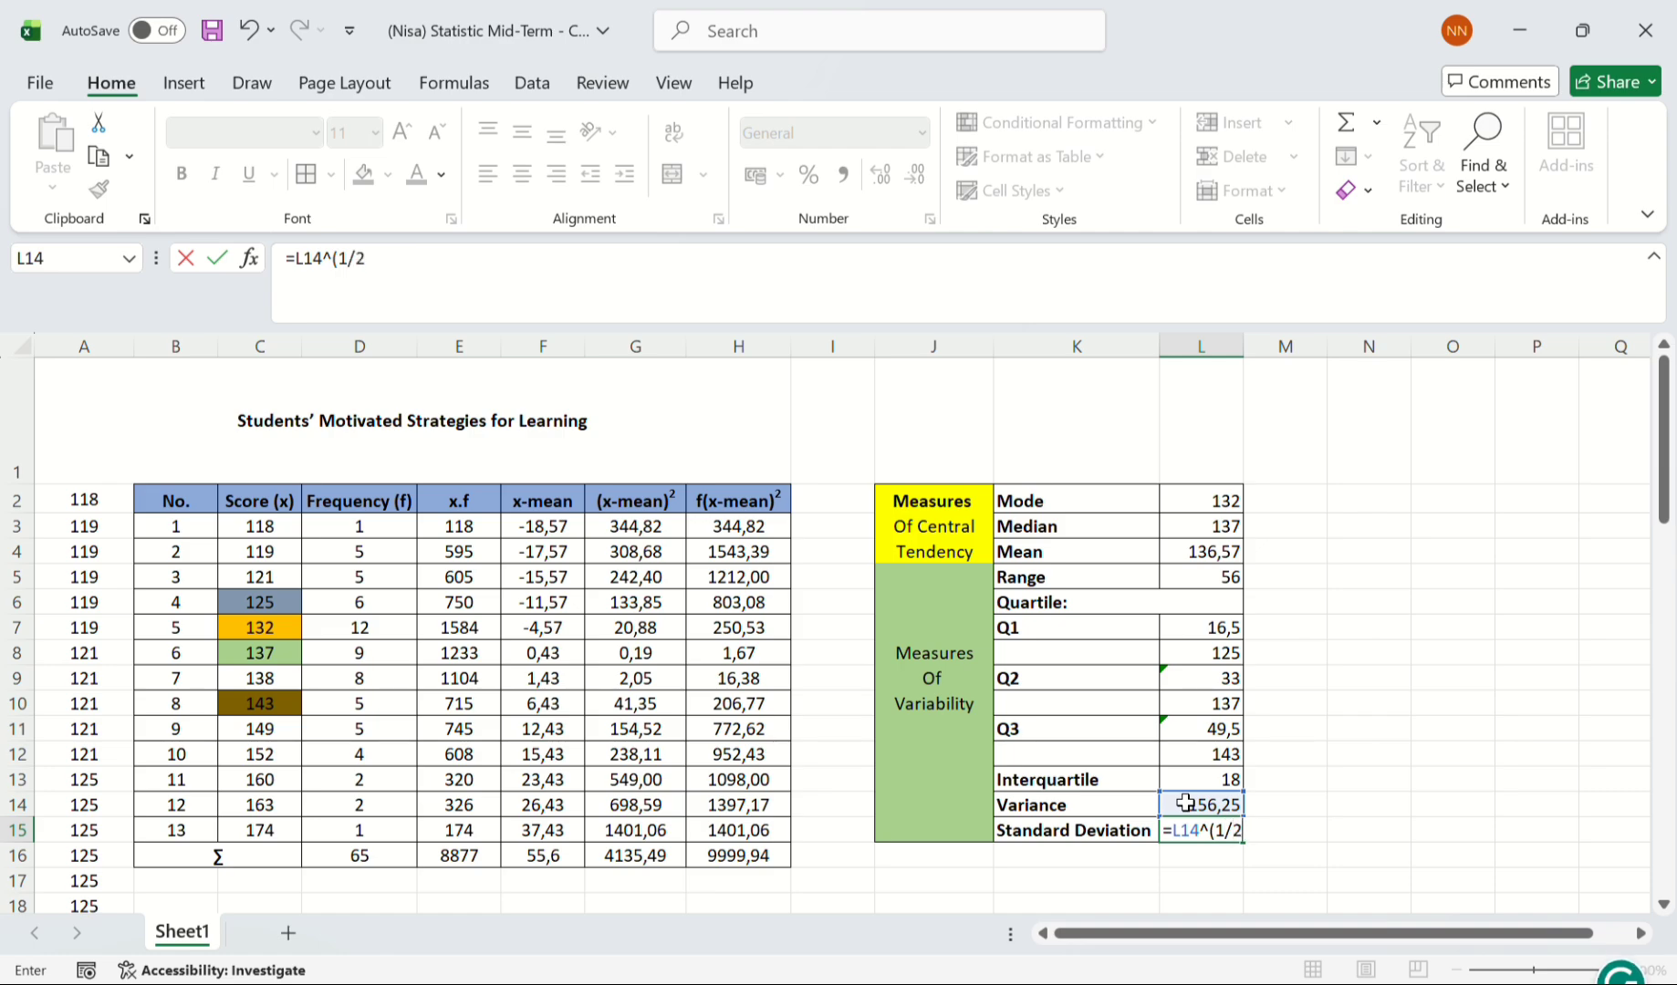
pyautogui.write(')')
pyautogui.press('Return')
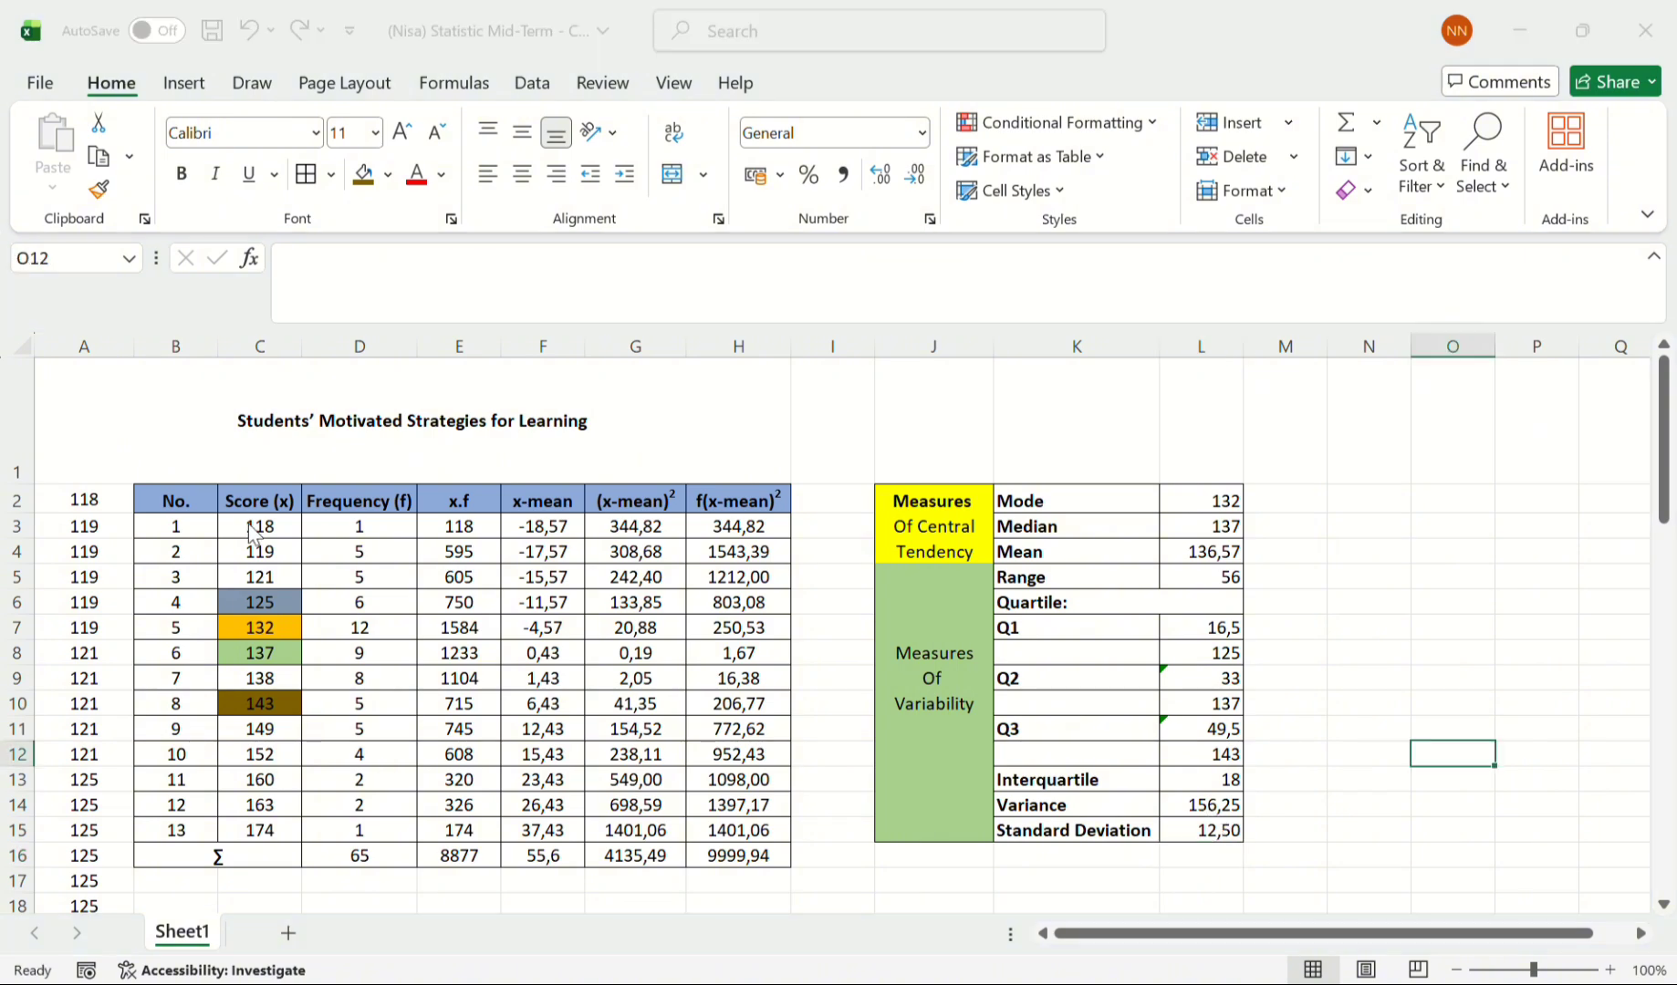
# - Insert the recommended scatter chart with connected points from the scores and frequencies in C3:D15
pyautogui.moveTo(274, 526); pyautogui.dragTo(374, 832)
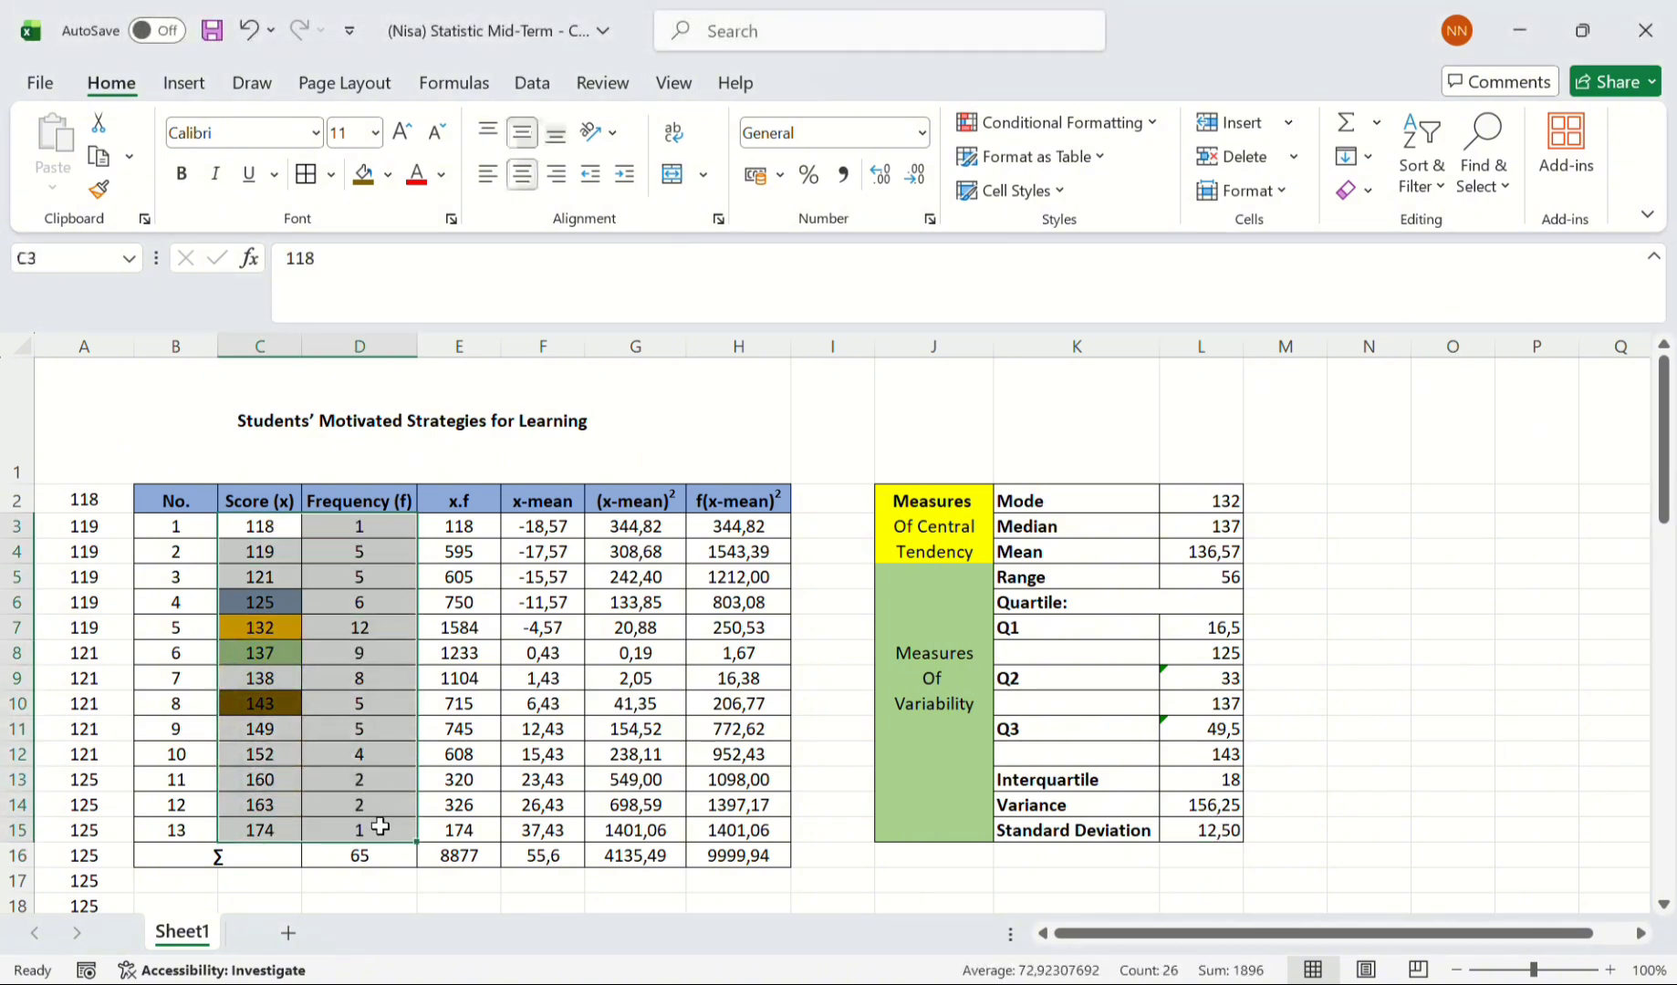
pyautogui.click(191, 85)
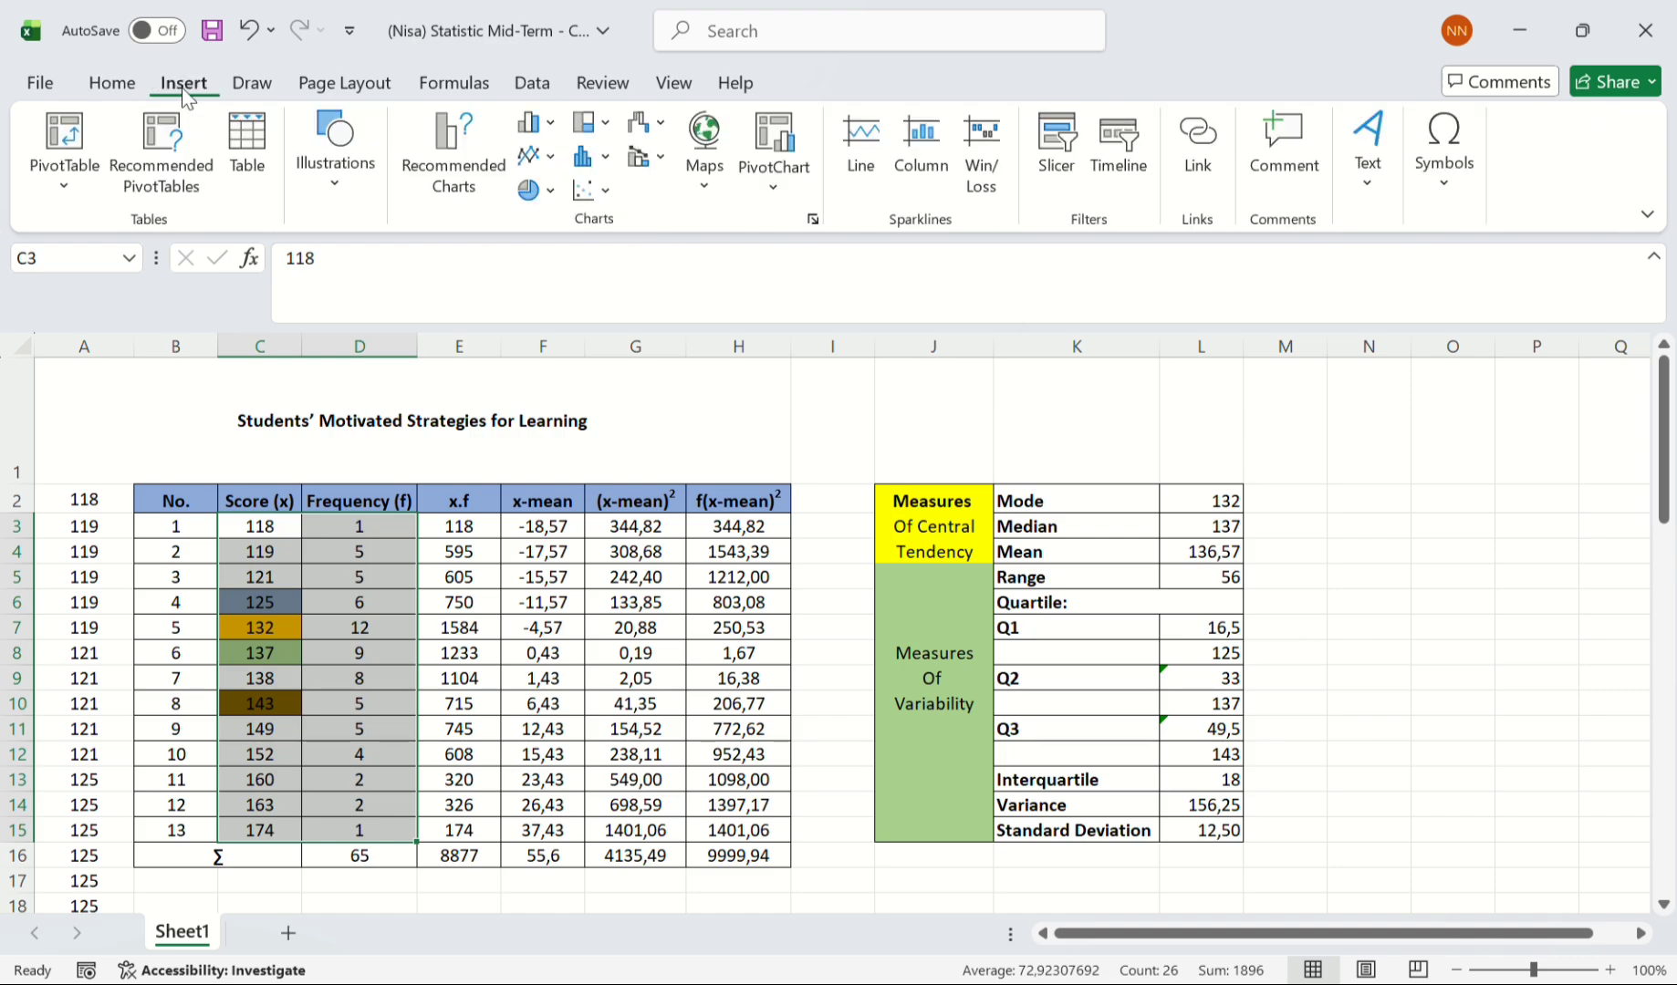
pyautogui.click(441, 183)
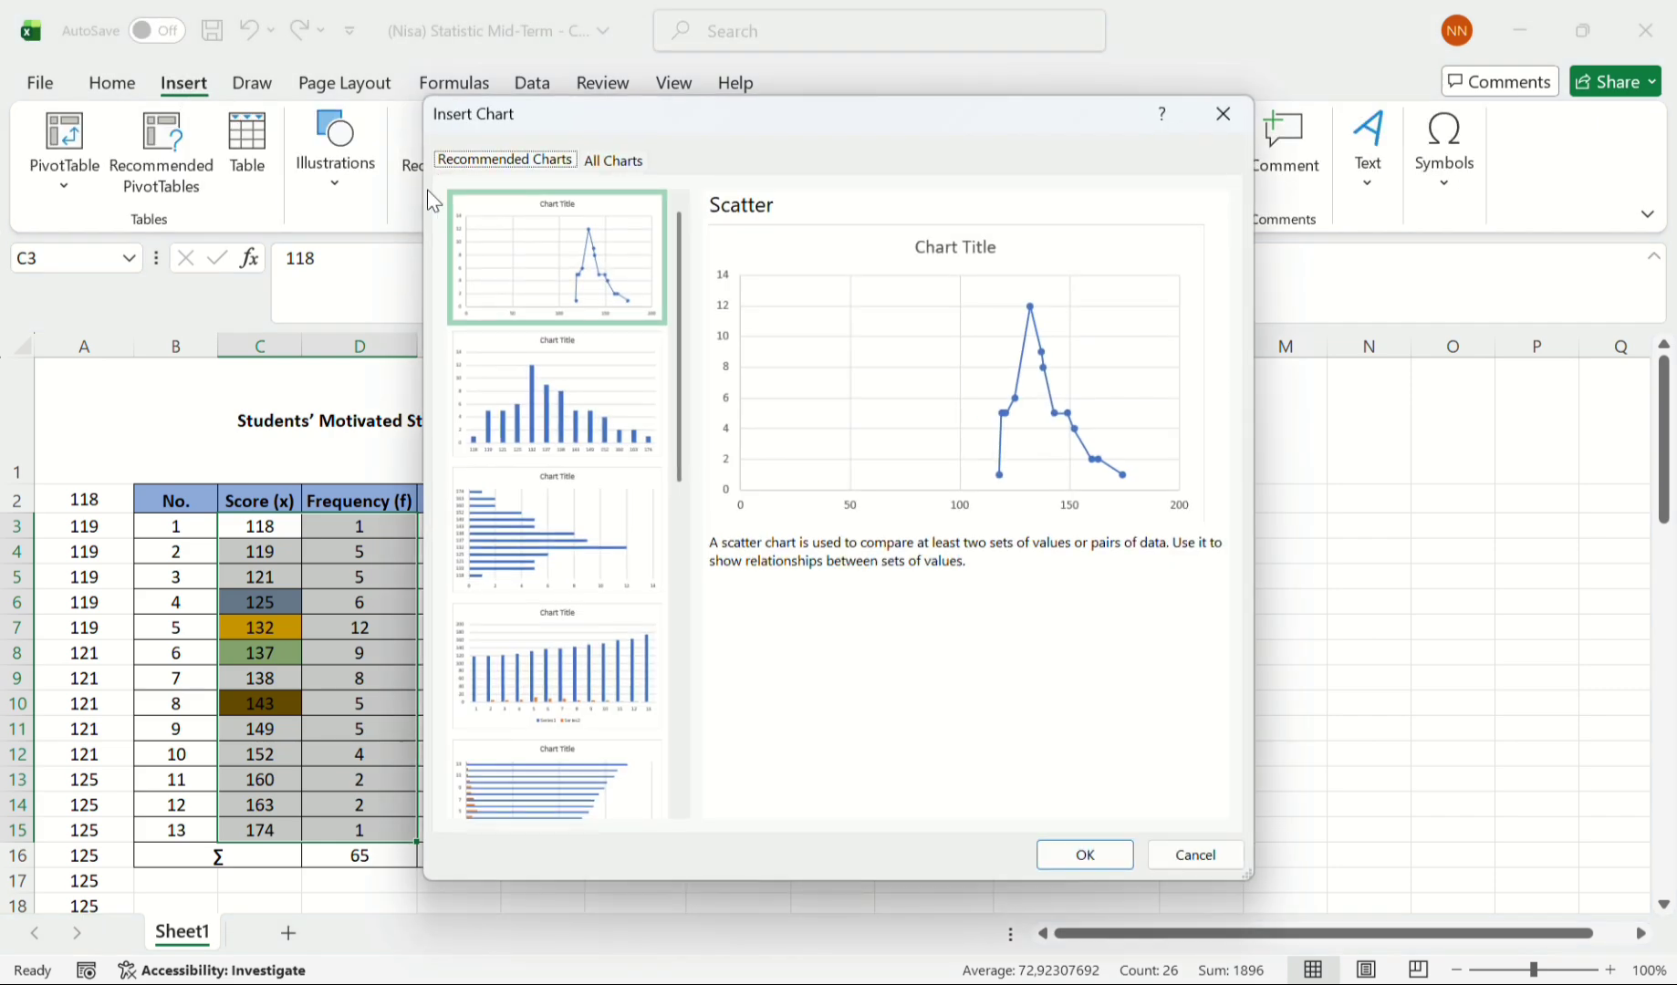
pyautogui.click(1090, 860)
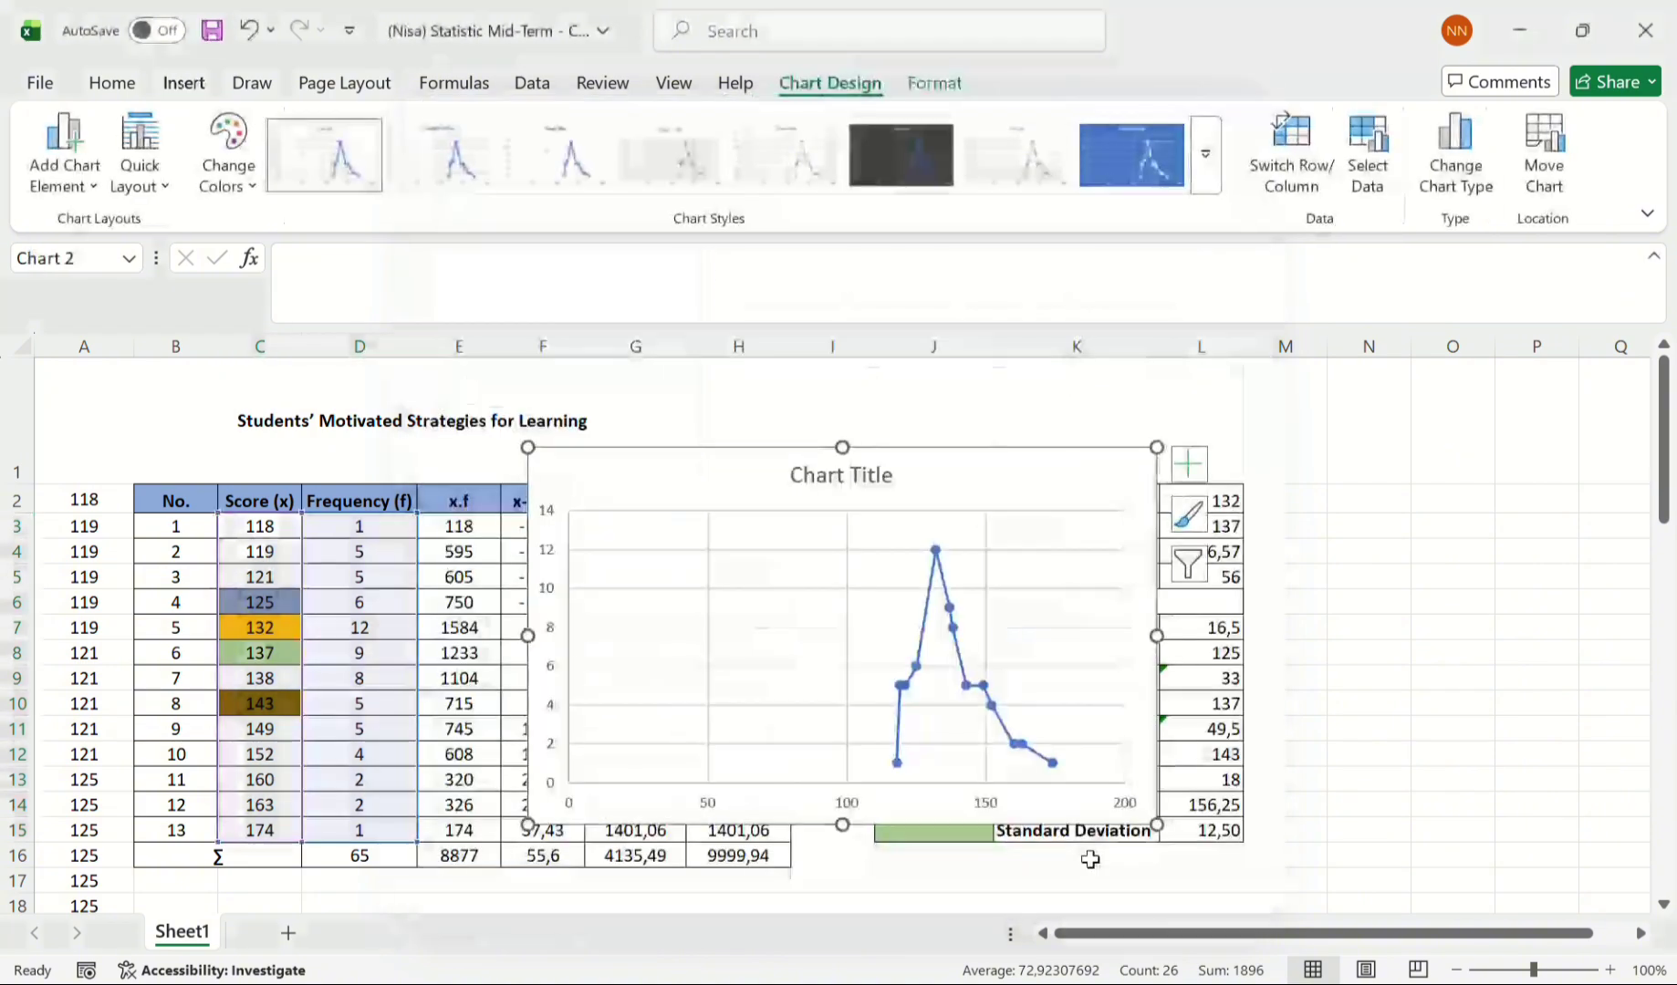
# - Set the chart title to "POLYGON Students’ Motivated Strategies for Learning"
pyautogui.doubleClick(820, 476)
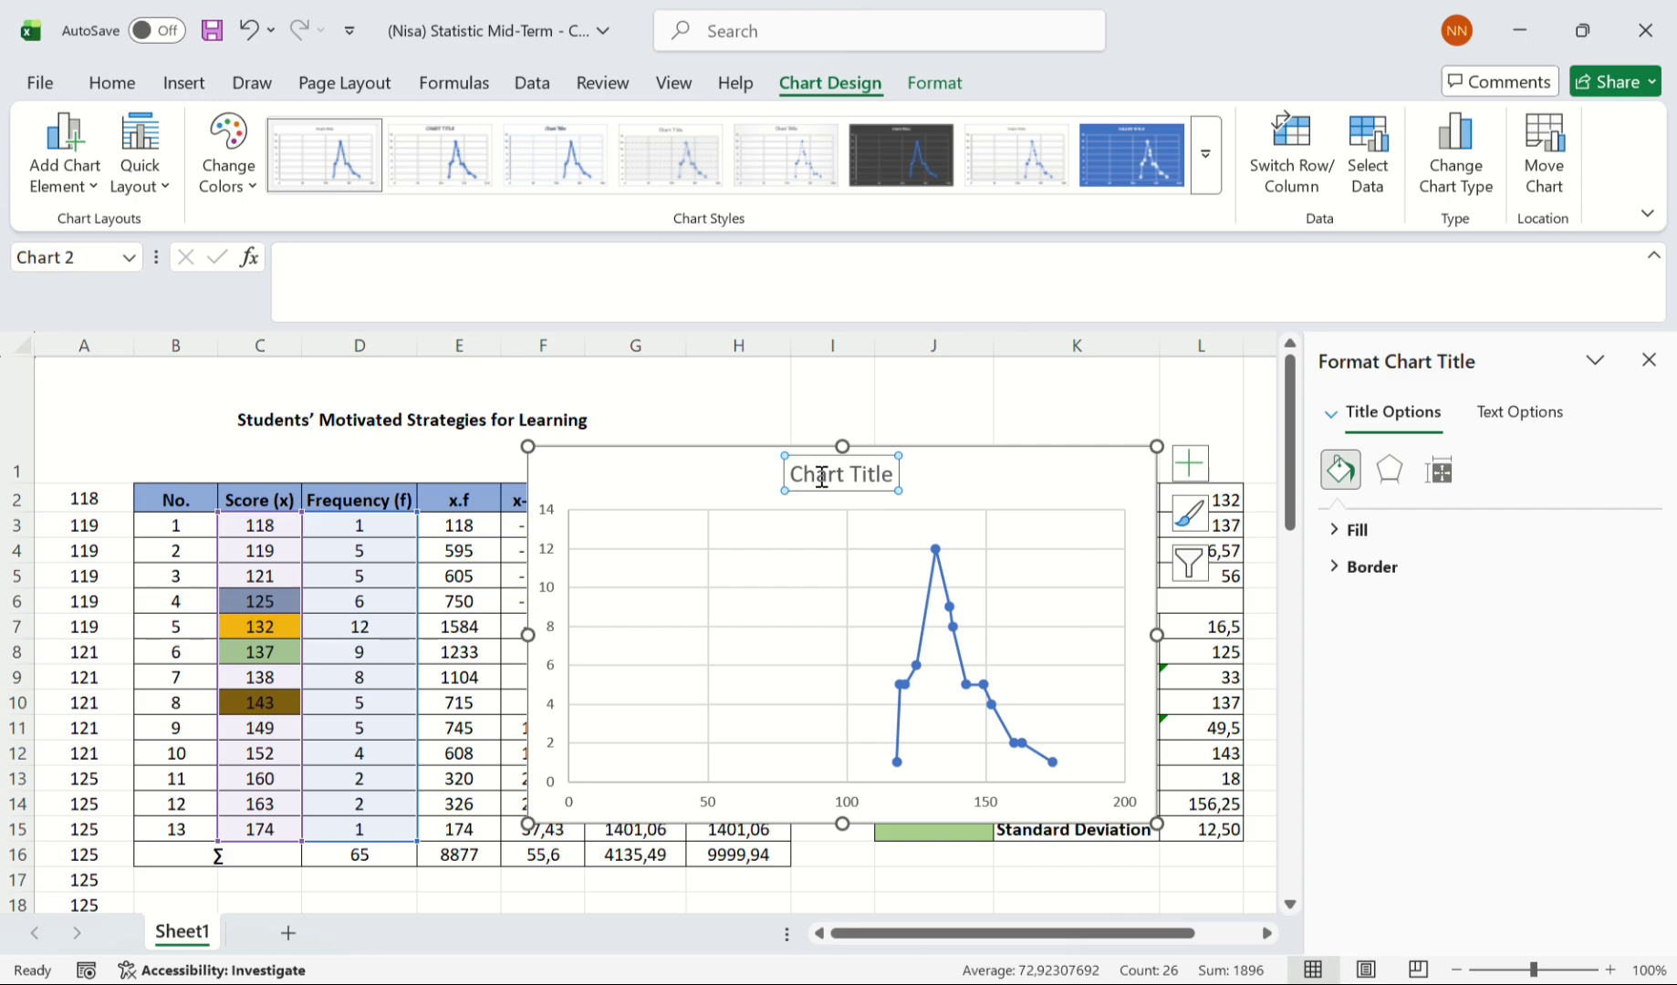
pyautogui.write('P')
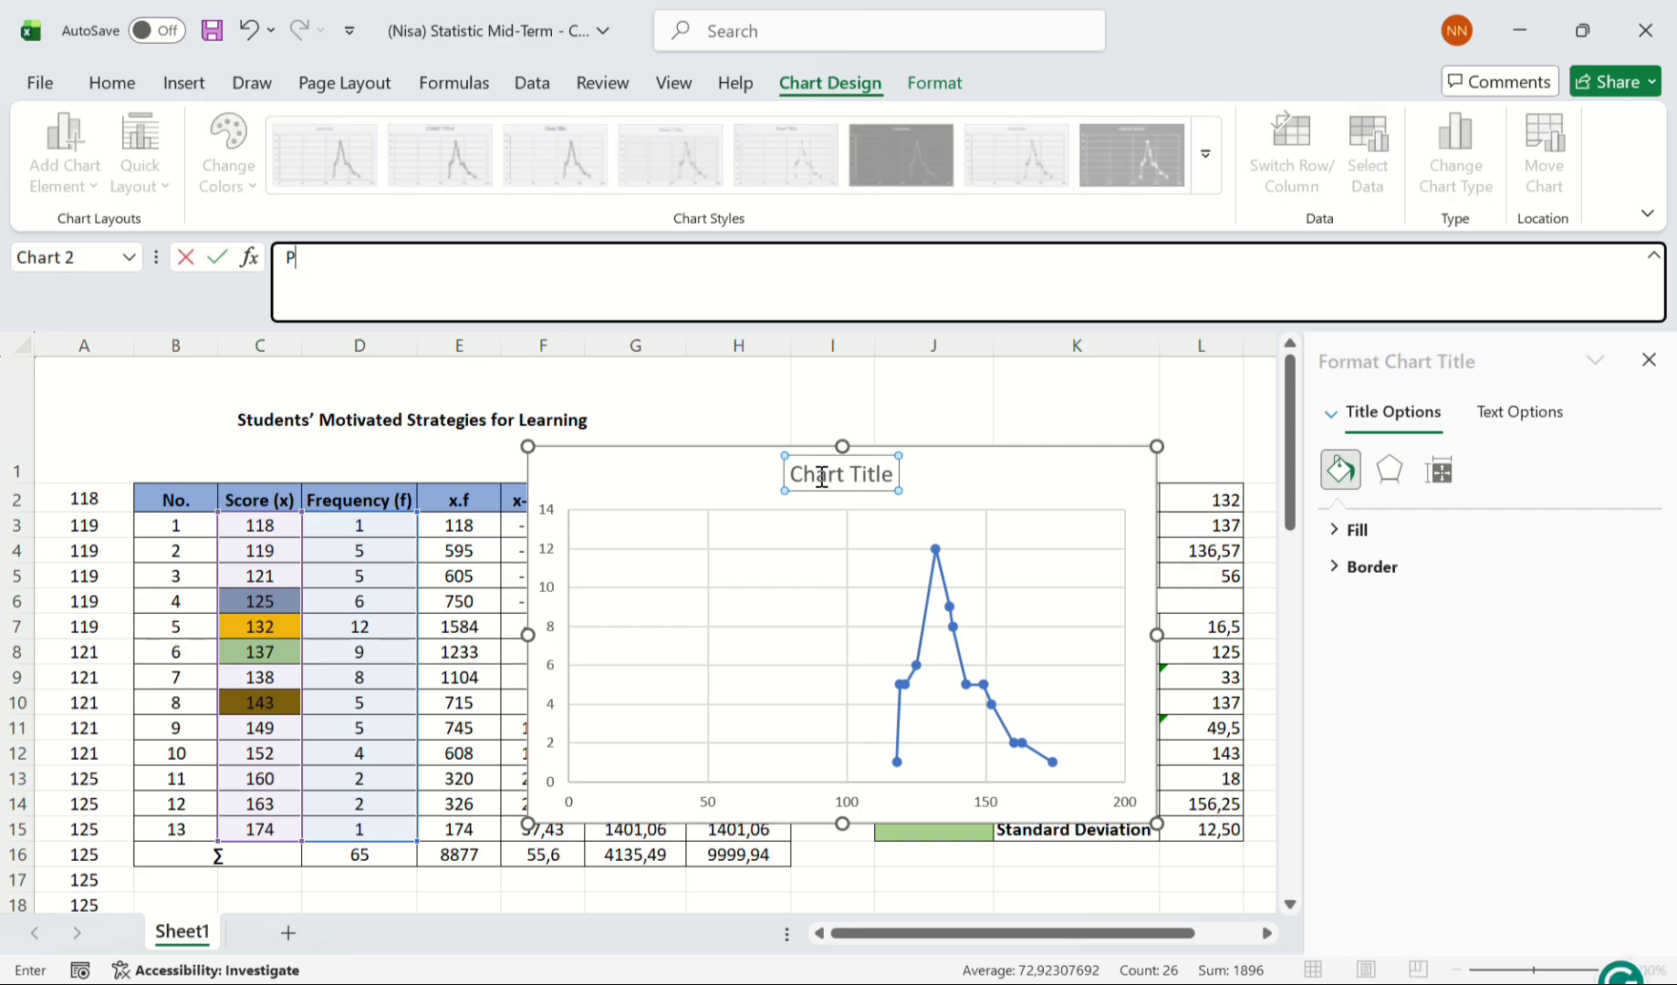
pyautogui.write('OL')
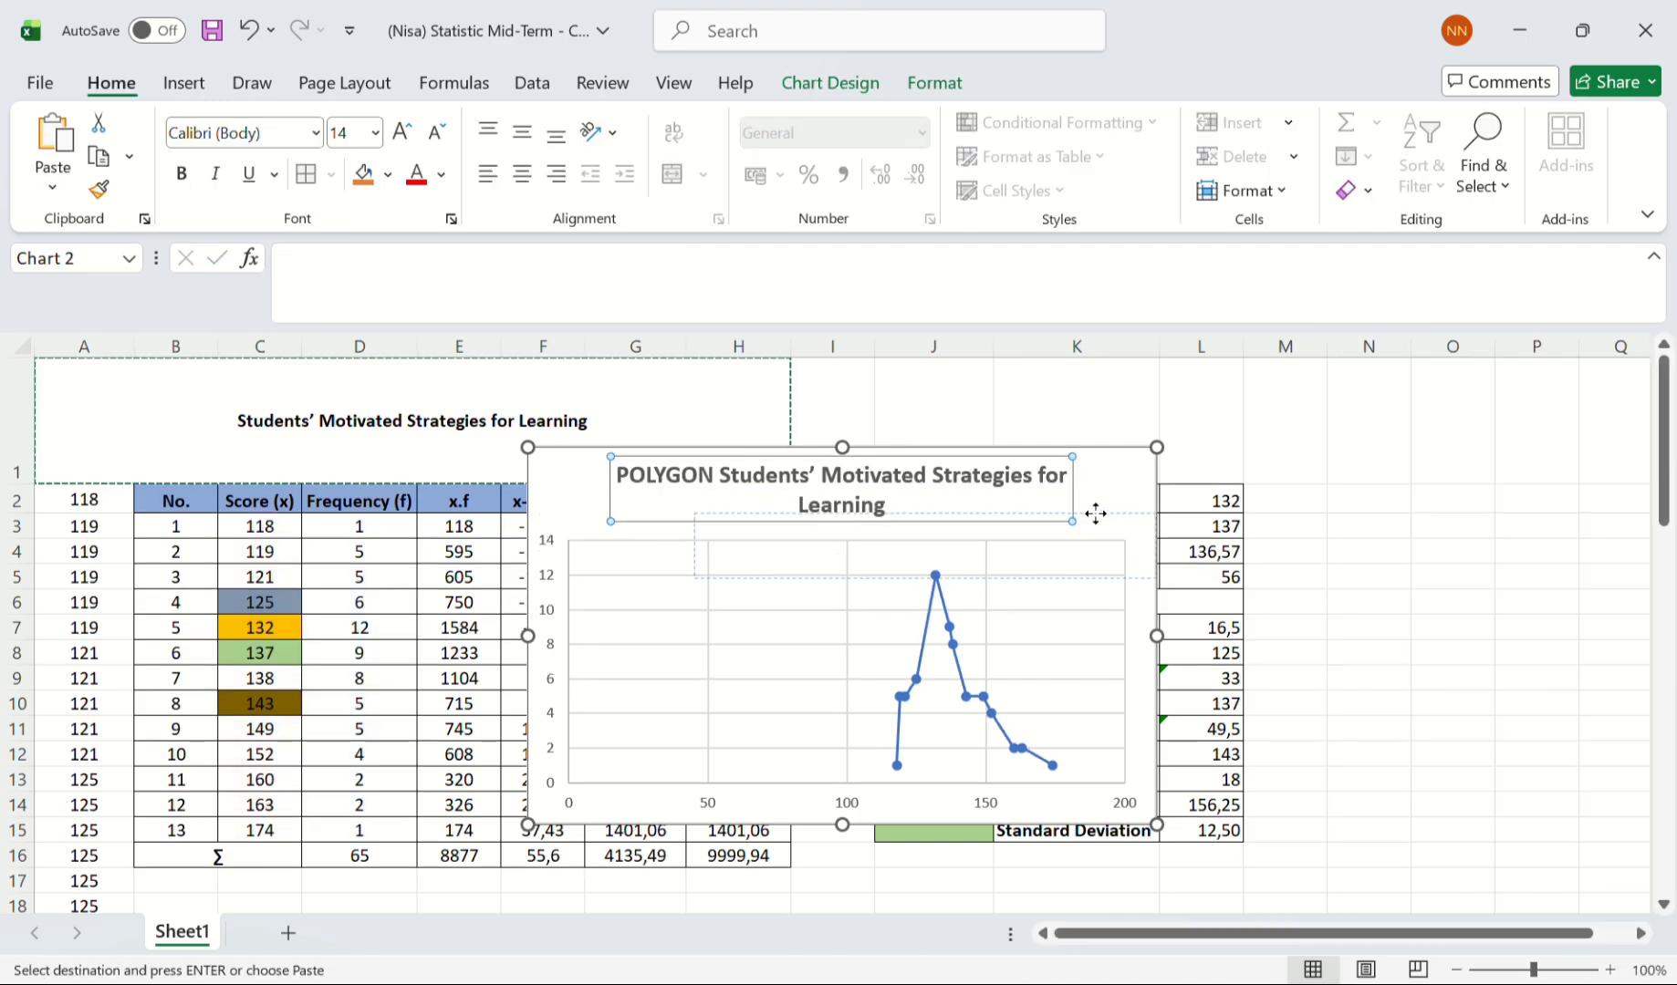
pyautogui.click(1097, 513)
# - Move the polygon chart below the frequency table, starting around row 18, and check the whole chart
pyautogui.moveTo(668, 446); pyautogui.dragTo(915, 755)
pyautogui.moveTo(559, 796); pyautogui.dragTo(544, 769)
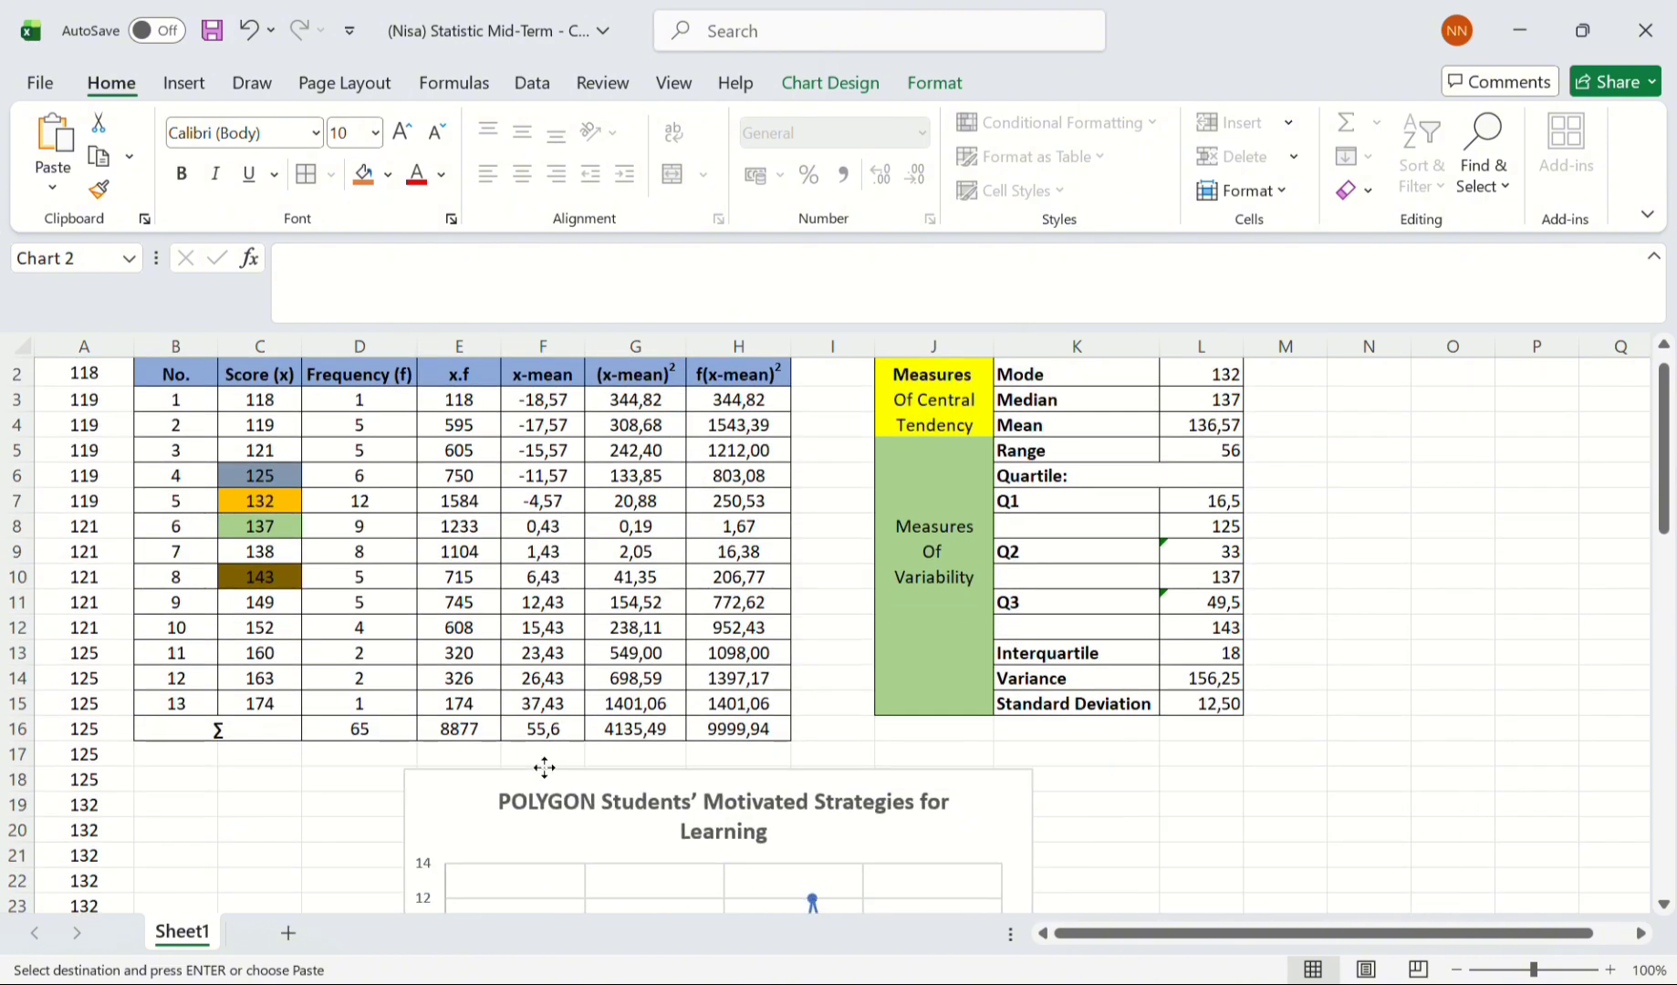
pyautogui.click(1570, 626)
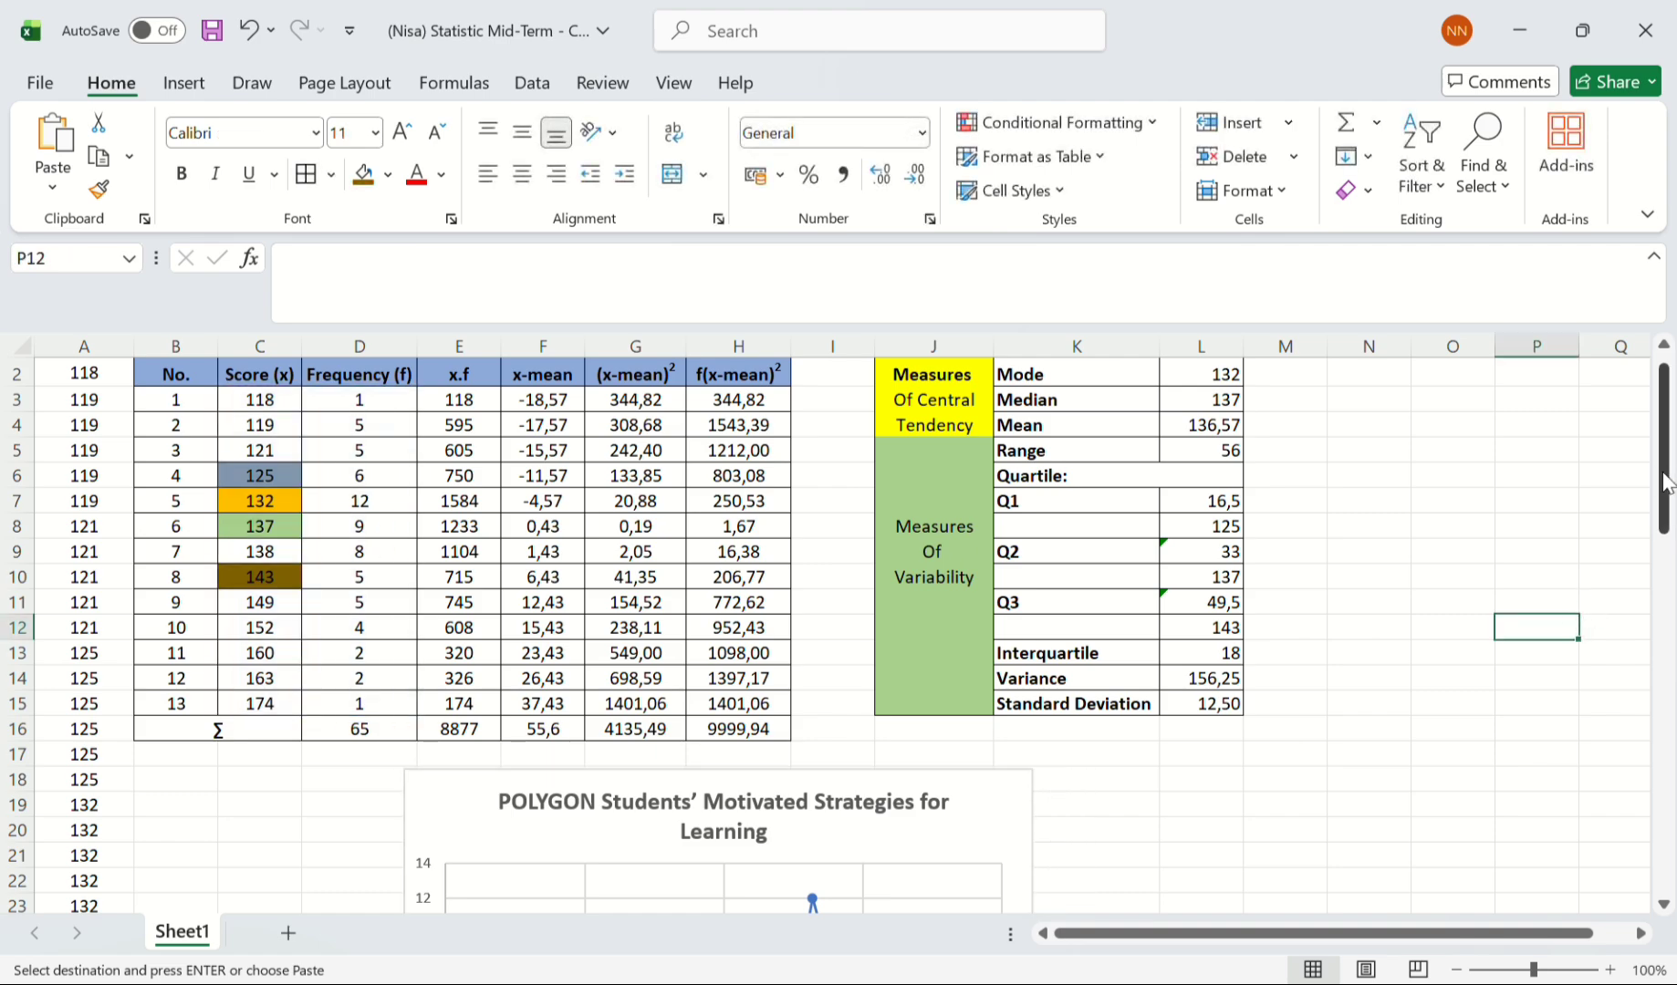
pyautogui.moveTo(1666, 483); pyautogui.dragTo(1673, 575)
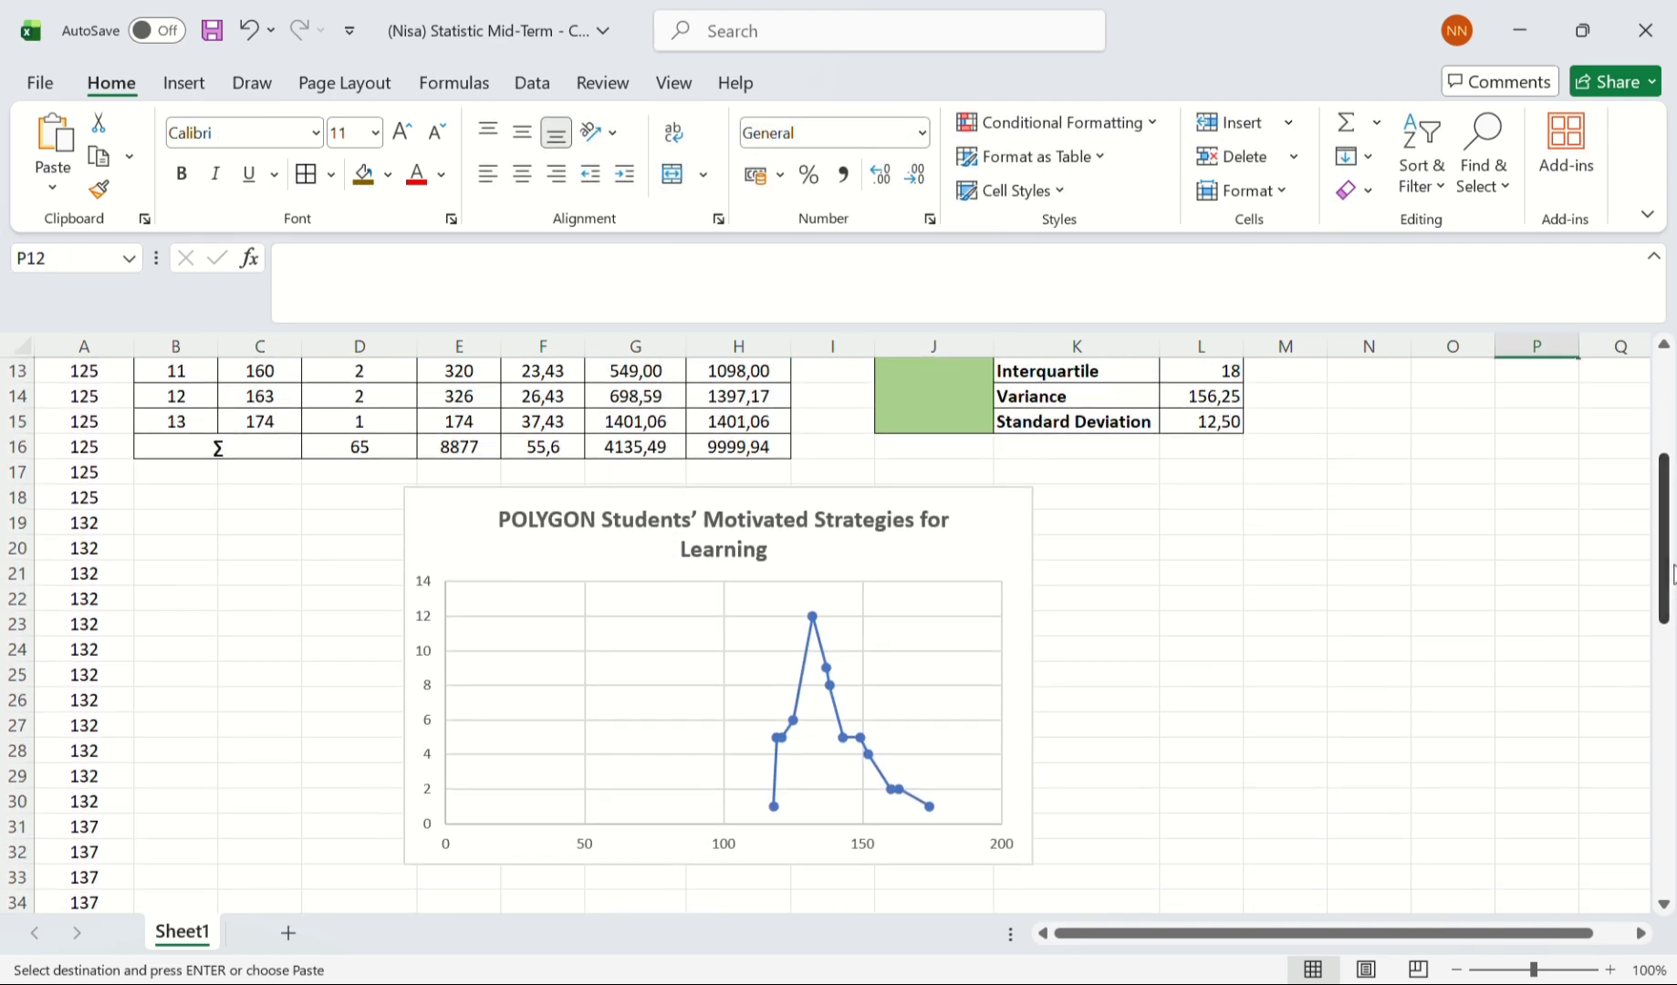